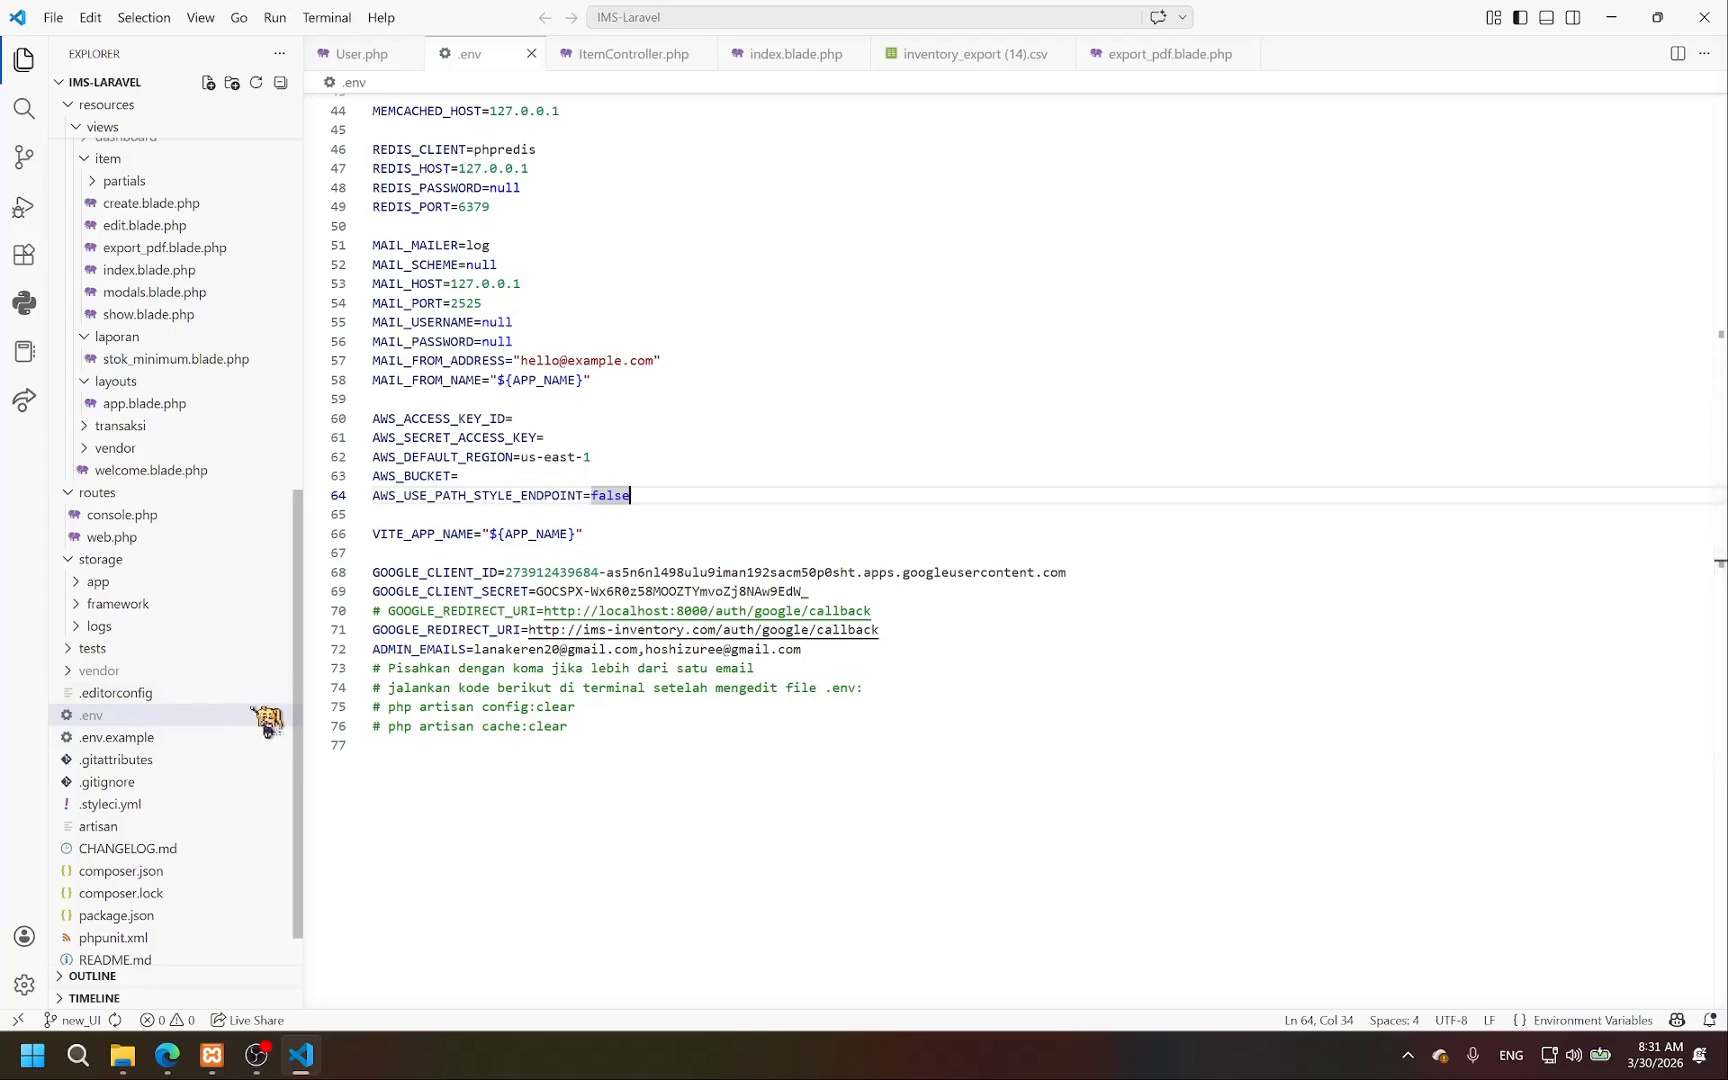
Examine the ADMIN_EMAILS entry in the .env file and the comment about separating several addresses with commas.
click(745, 636)
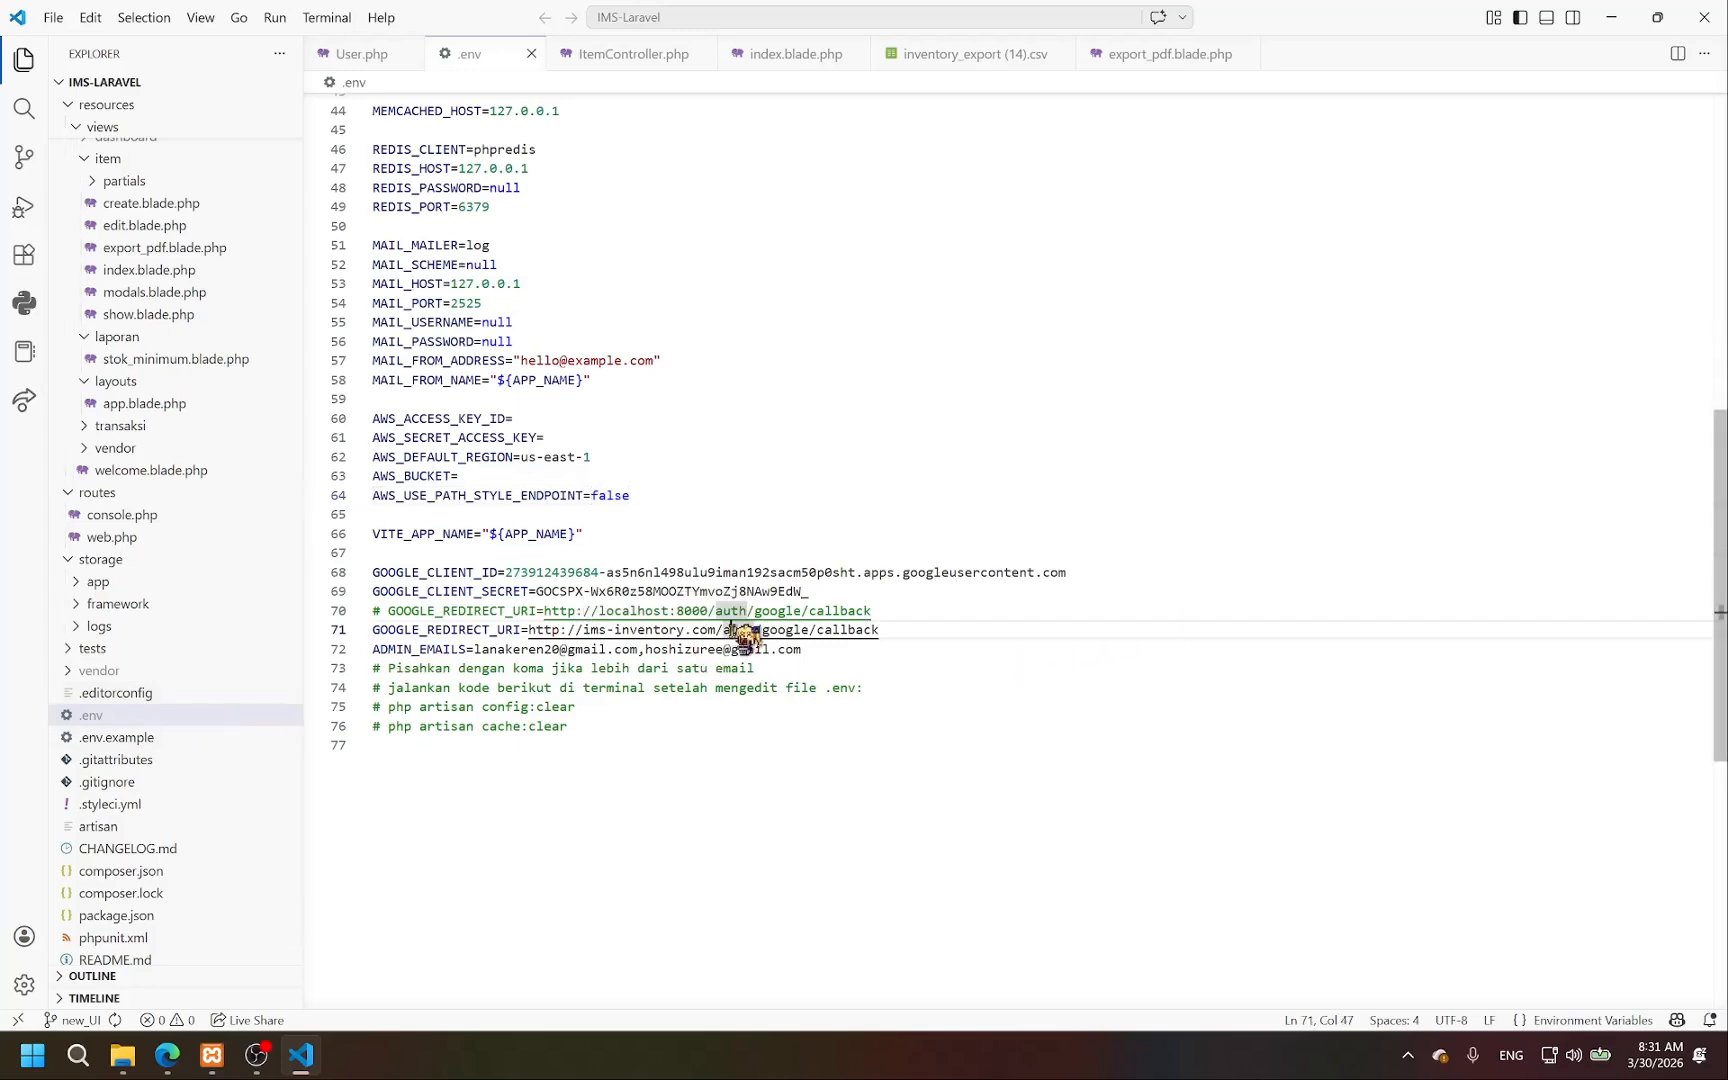
click(577, 668)
click(528, 668)
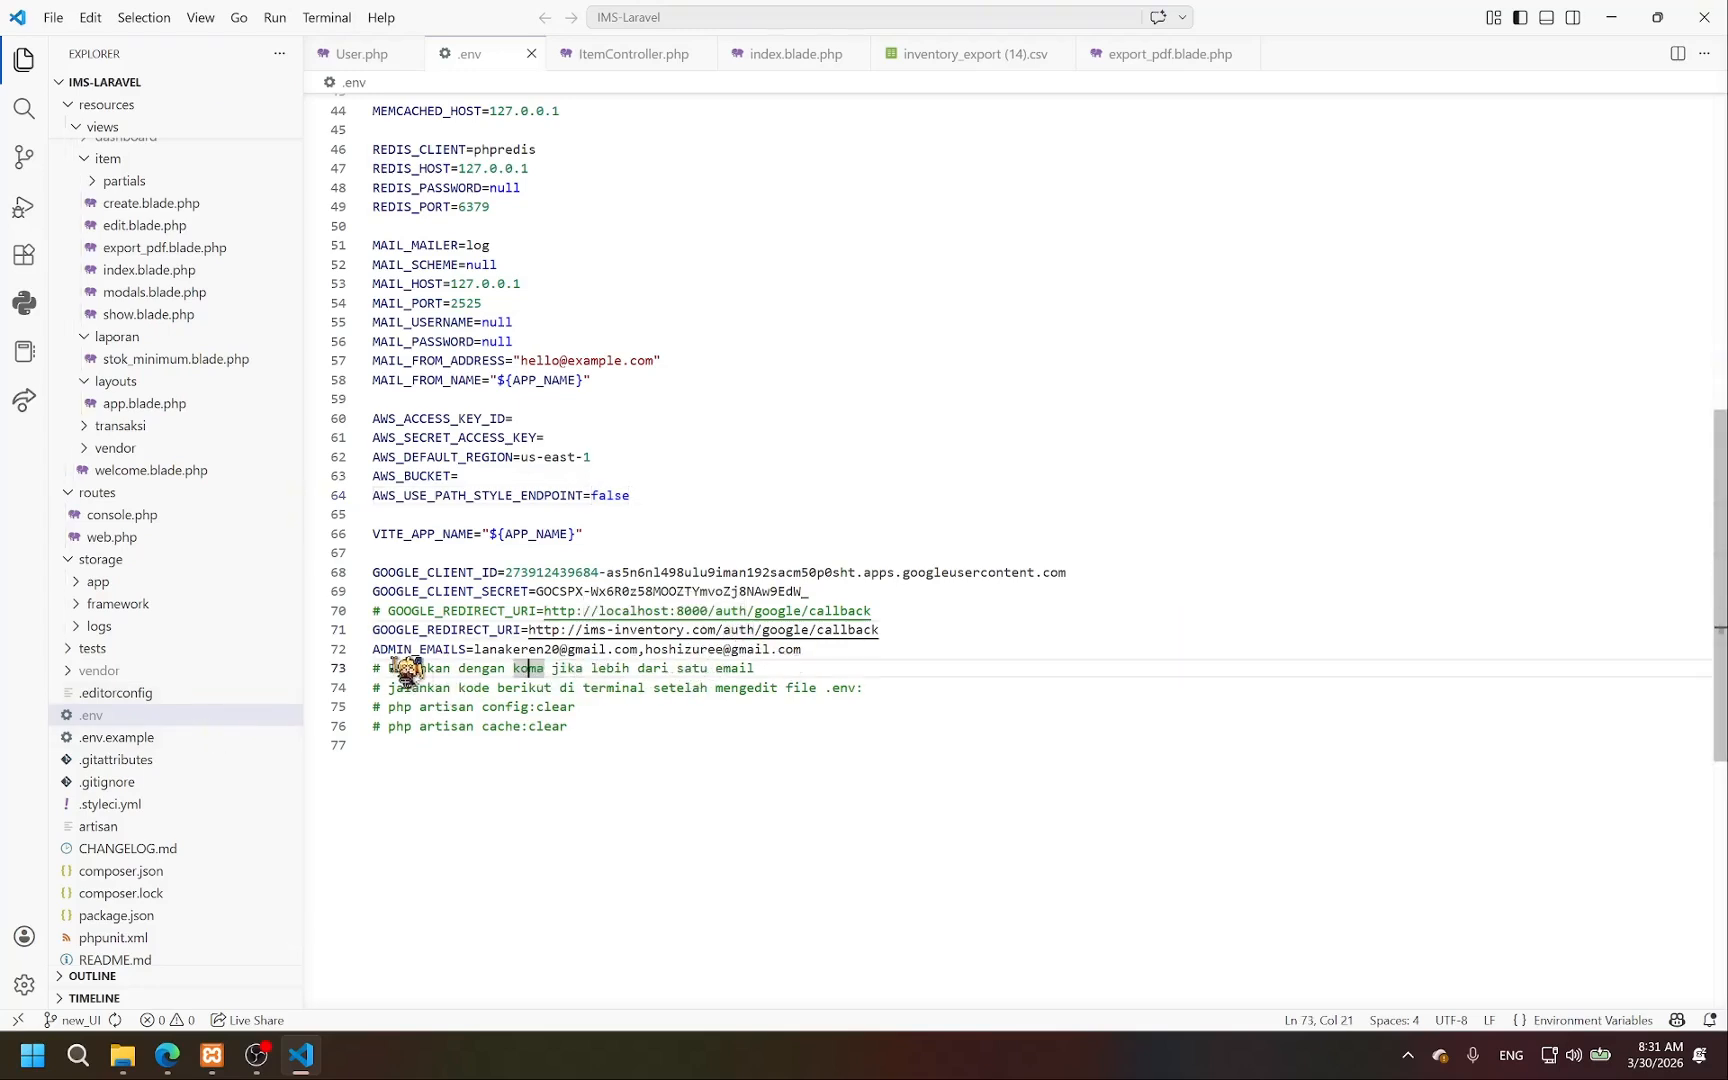
click(562, 649)
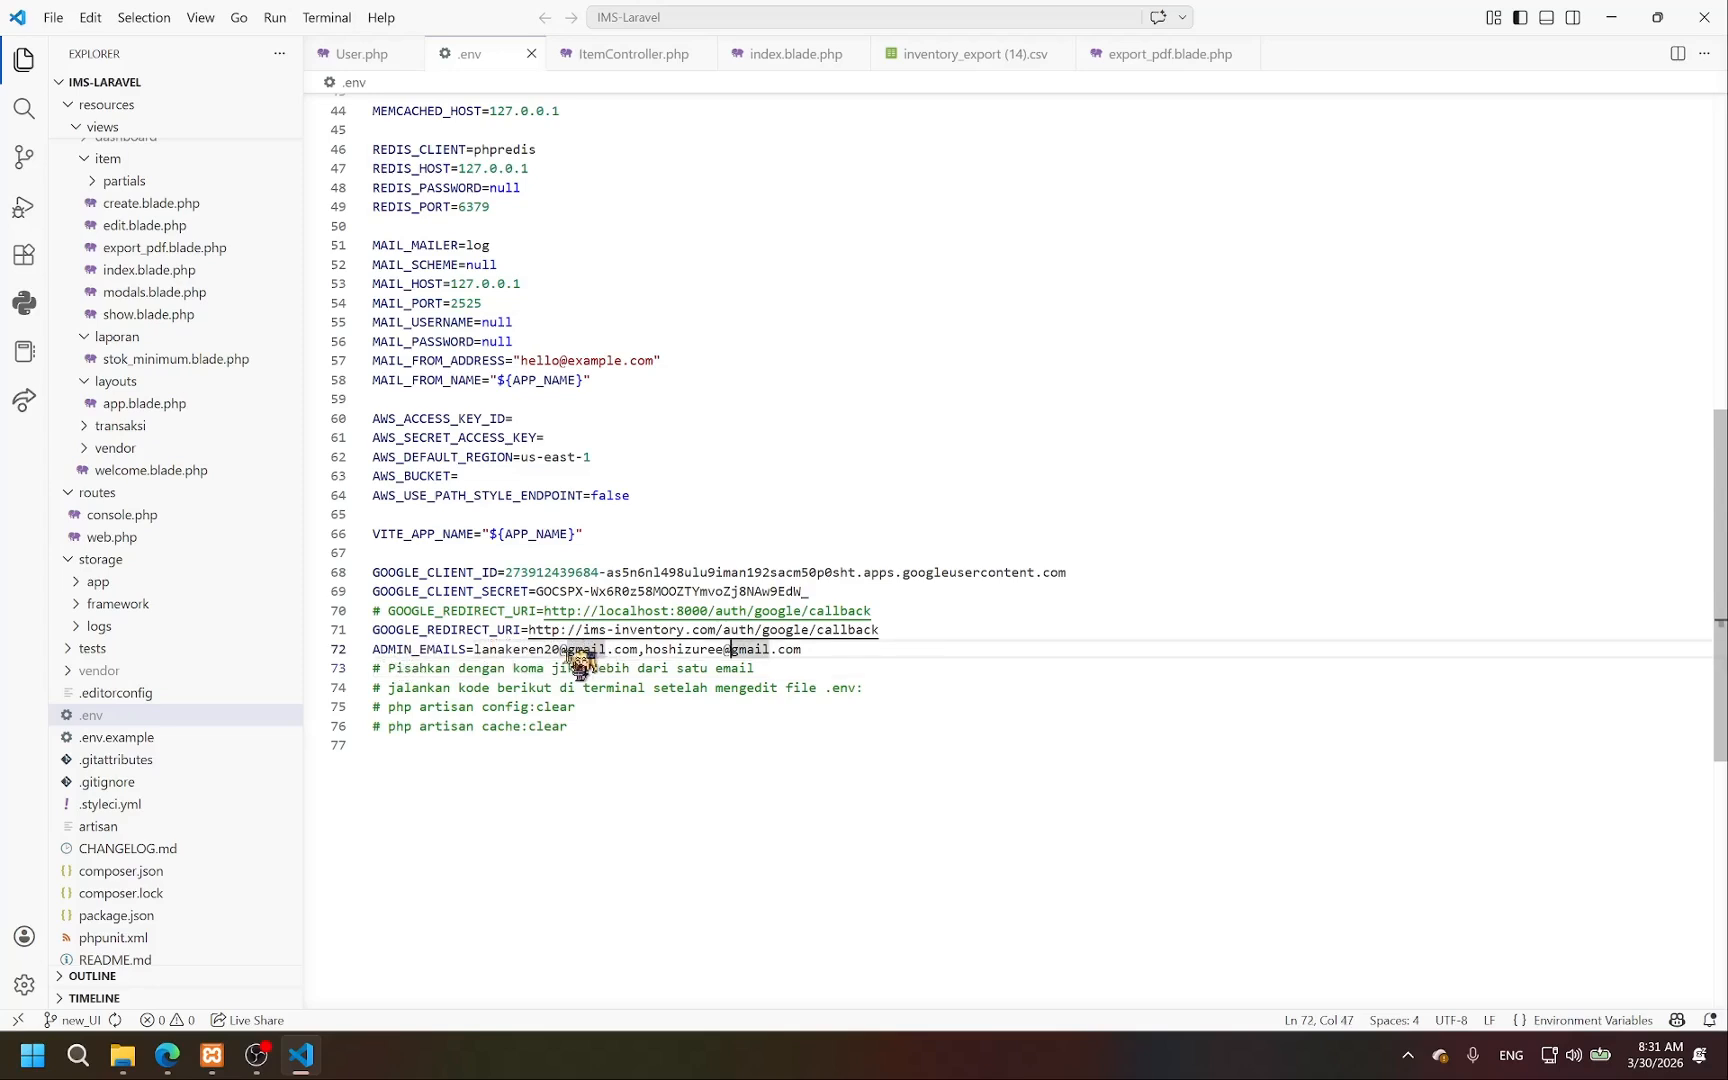
drag(582, 652, 474, 650)
click(844, 652)
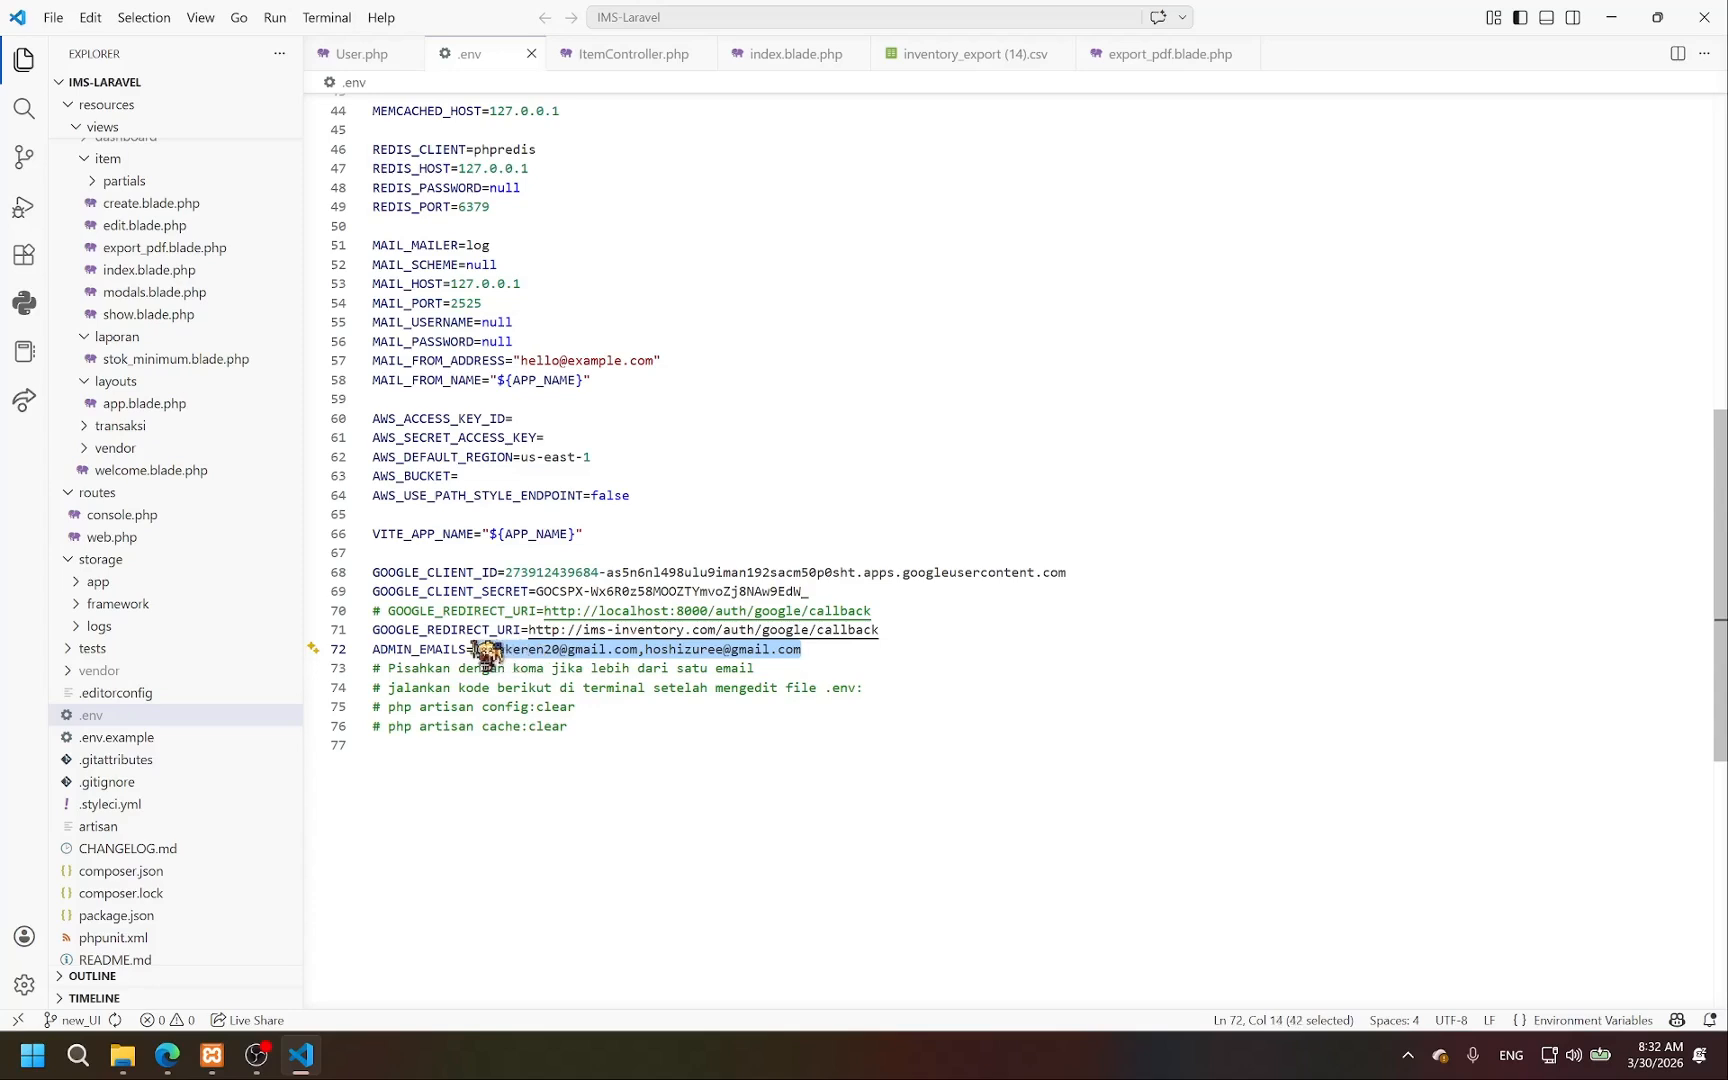
click(858, 651)
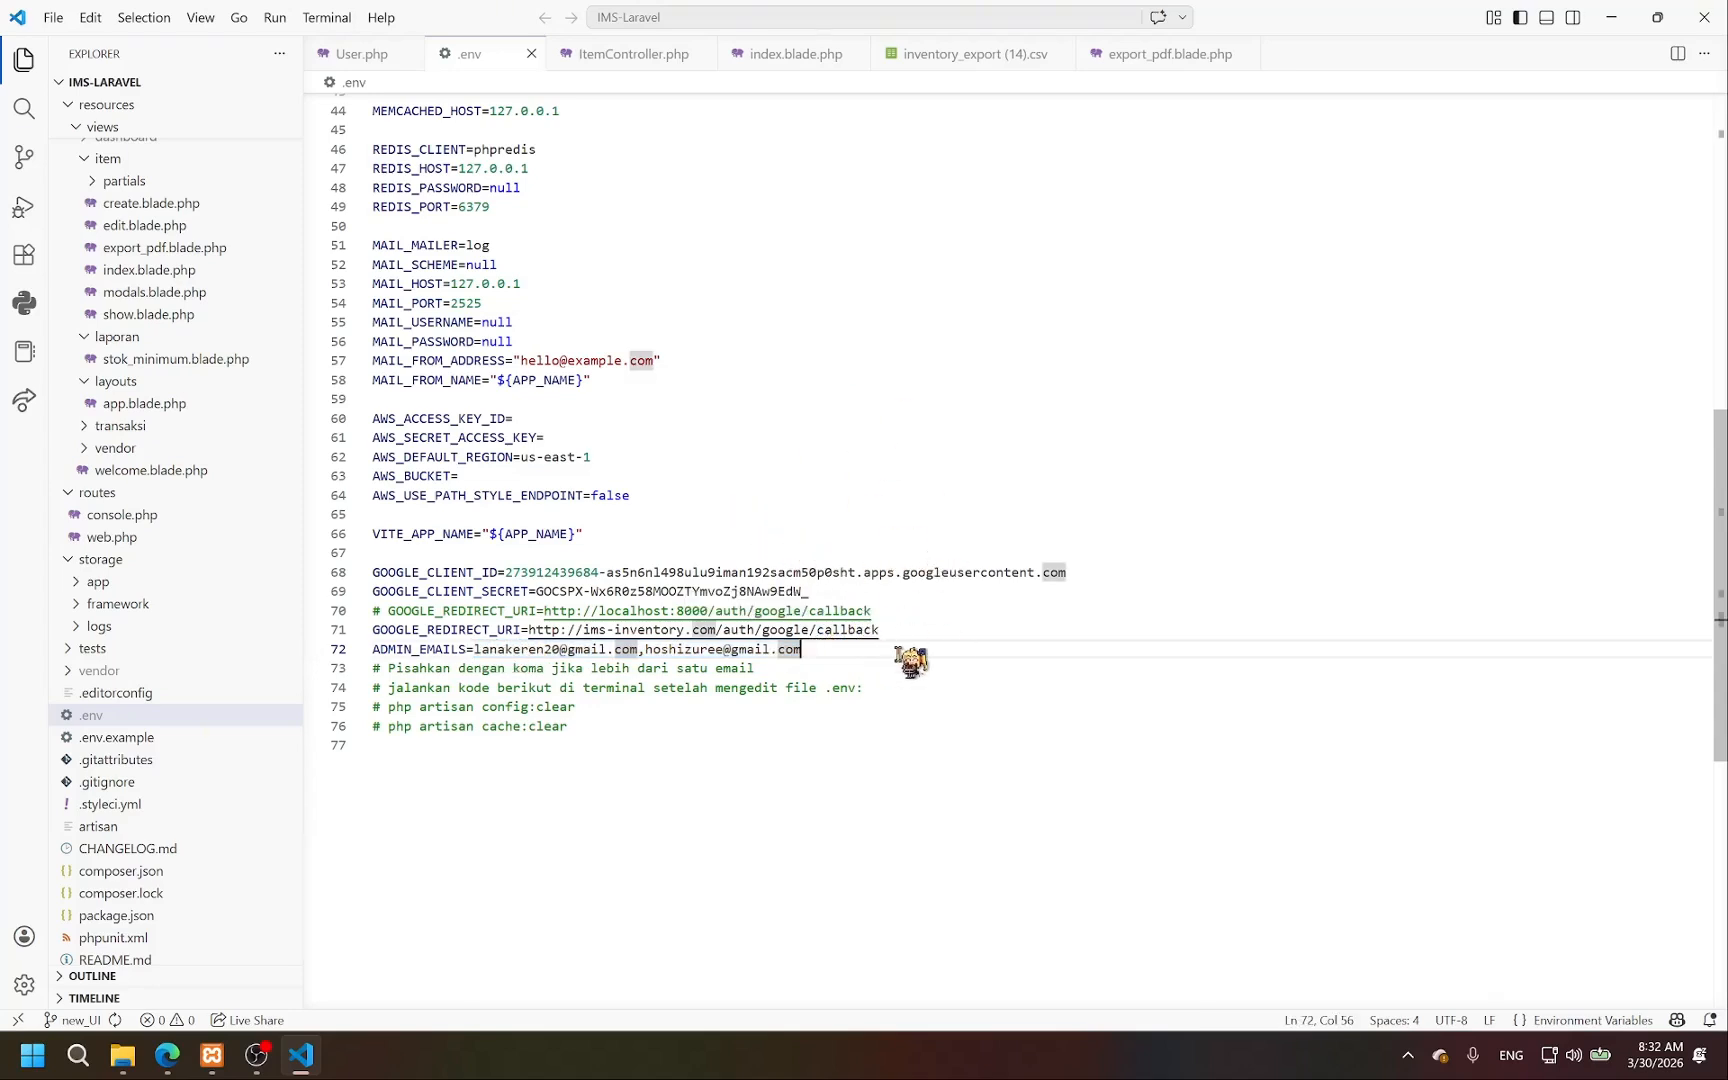
Try appending another sample e-mail address, separated by a comma, to the ADMIN_EMAILS line.
drag(475, 650, 734, 650)
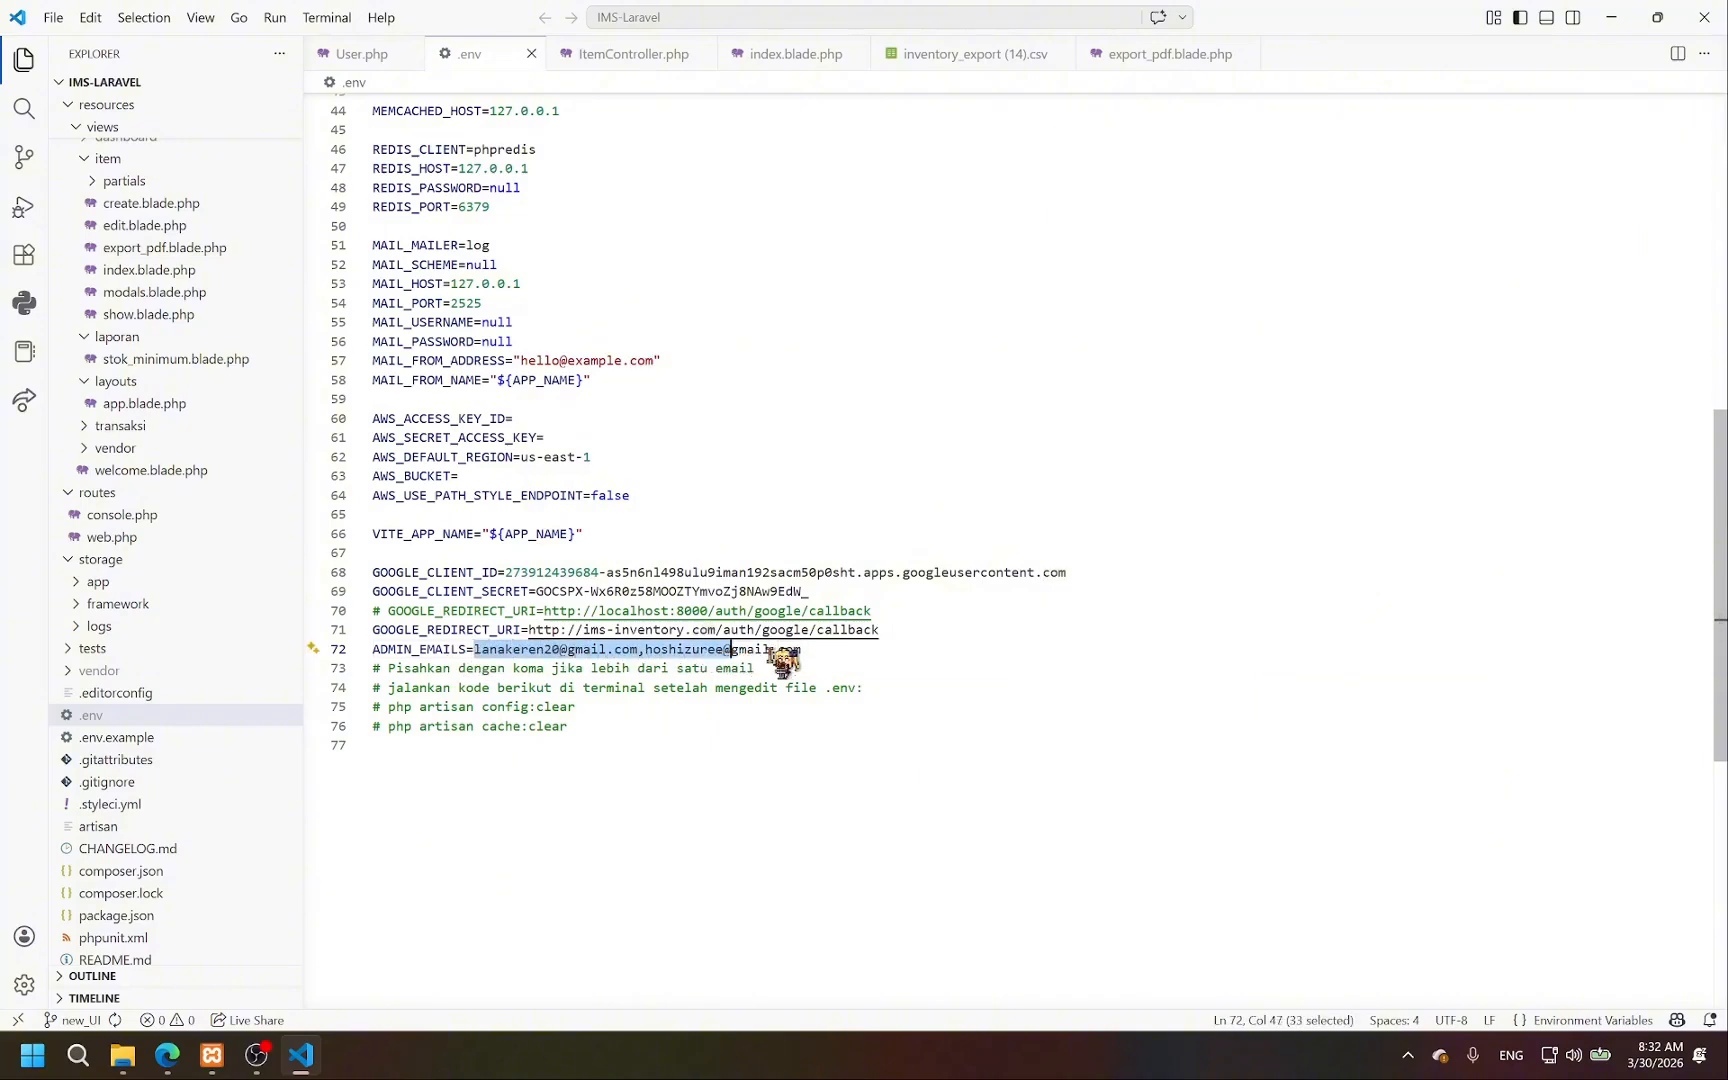
click(835, 650)
text(,)
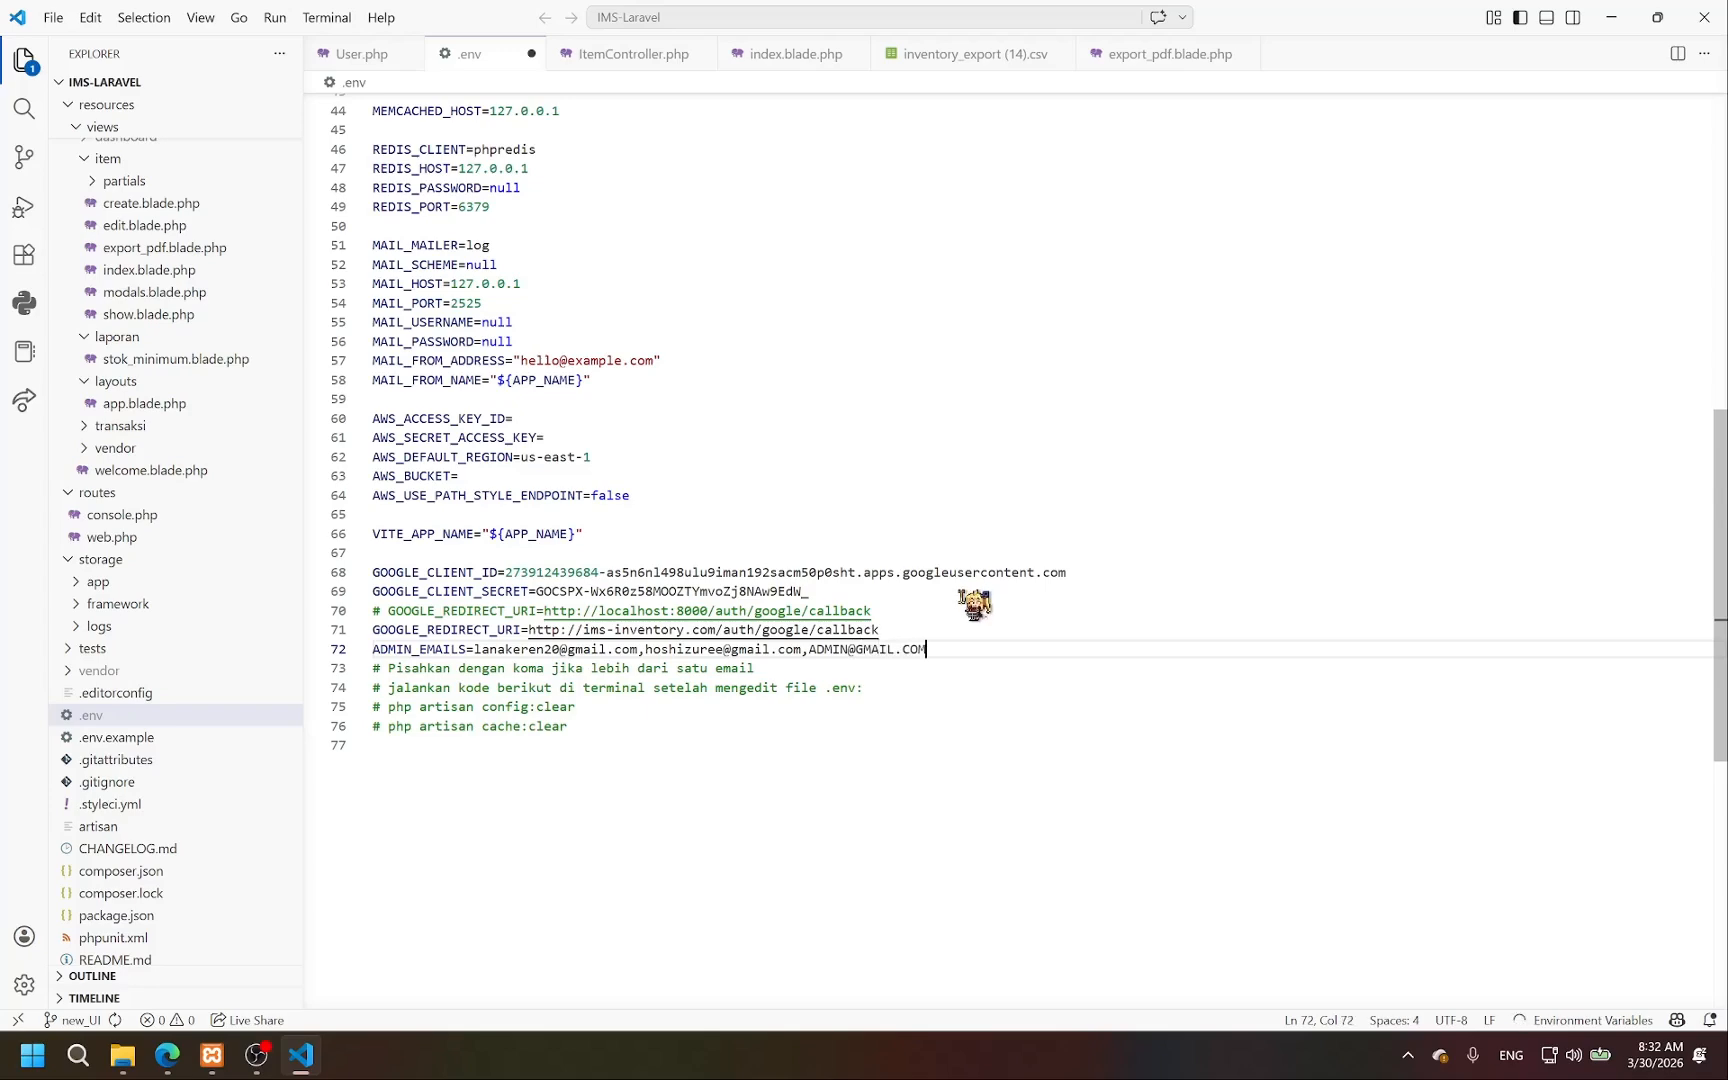
Switch to the My IMS site in the browser and log in as admin with the first listed Google account.
click(1611, 17)
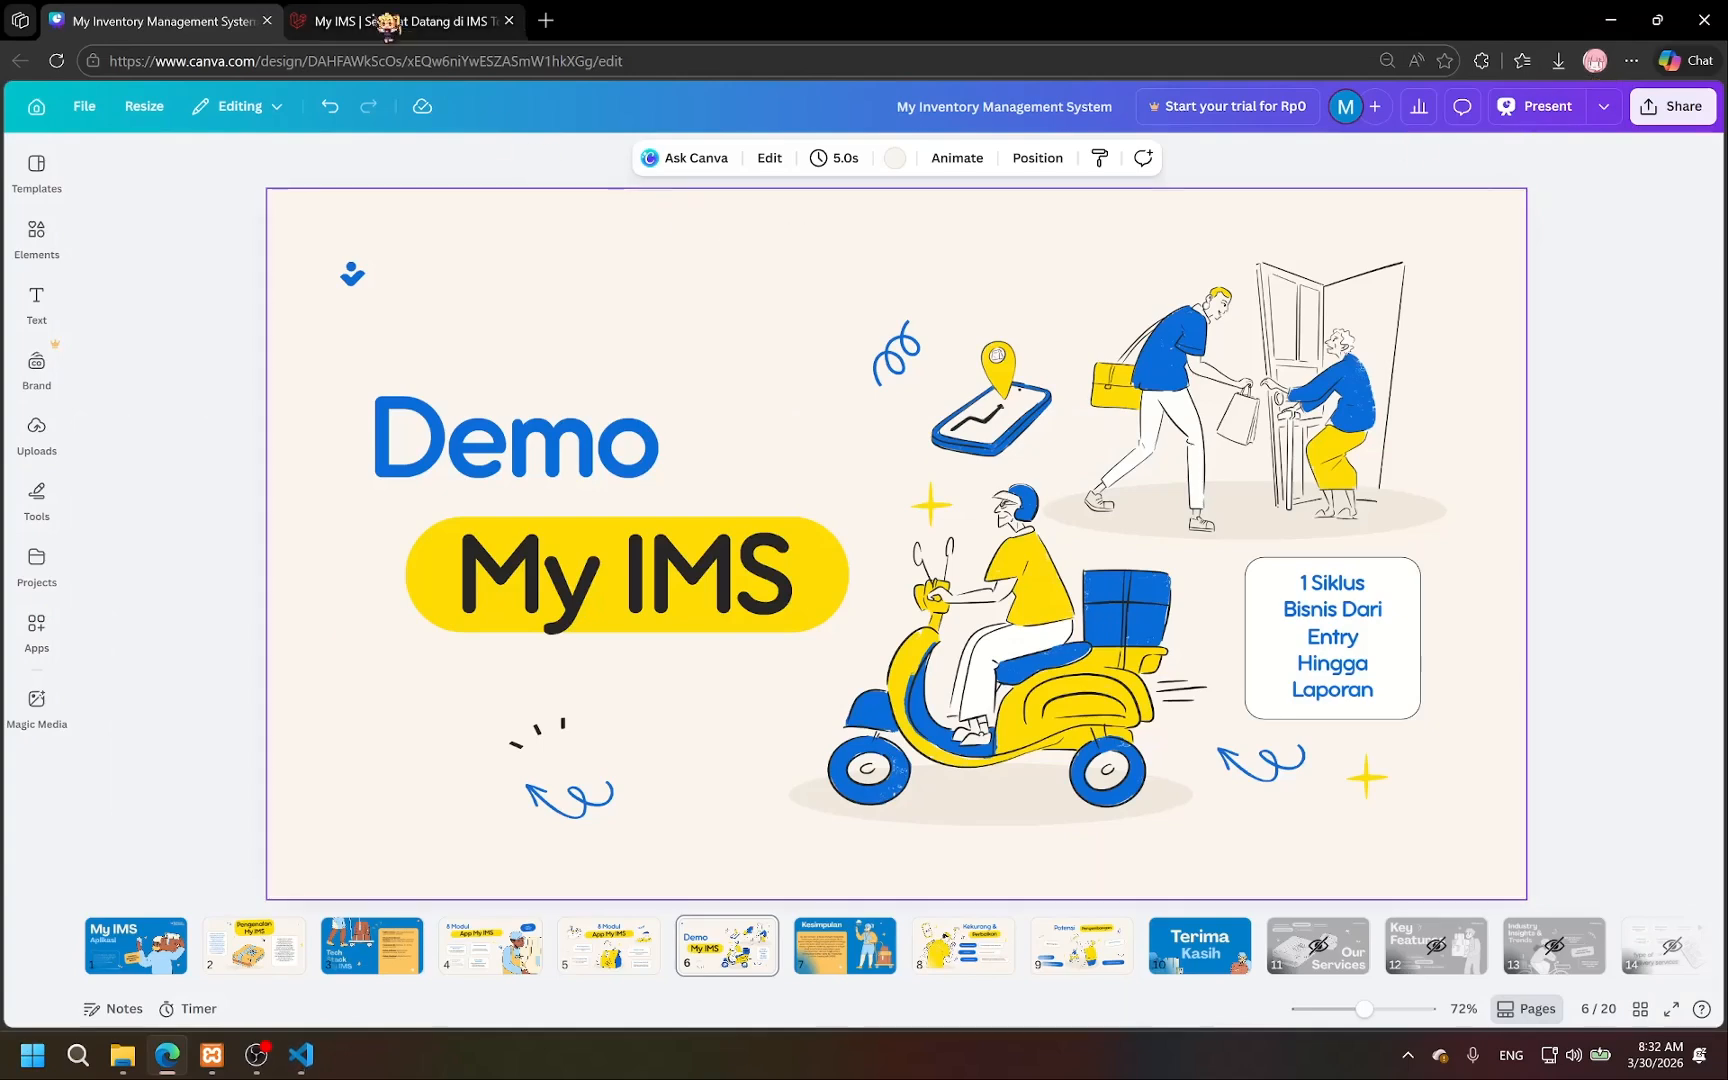
click(385, 22)
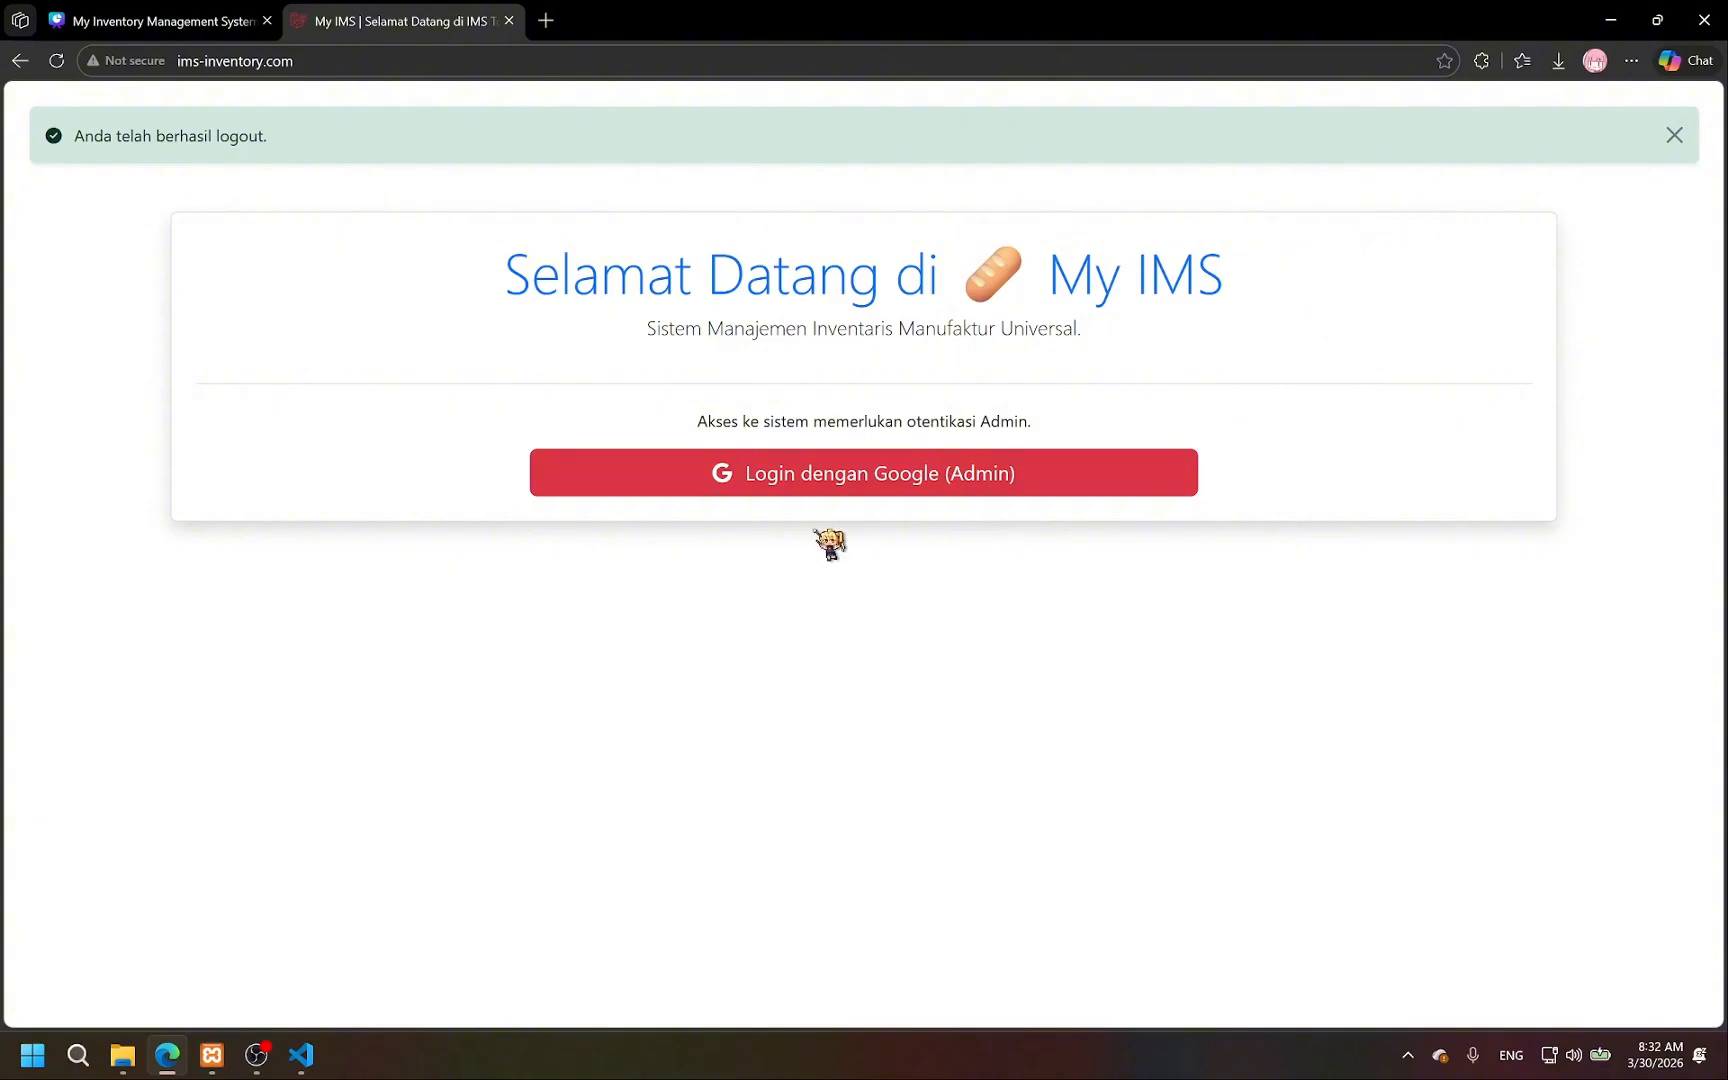
click(937, 494)
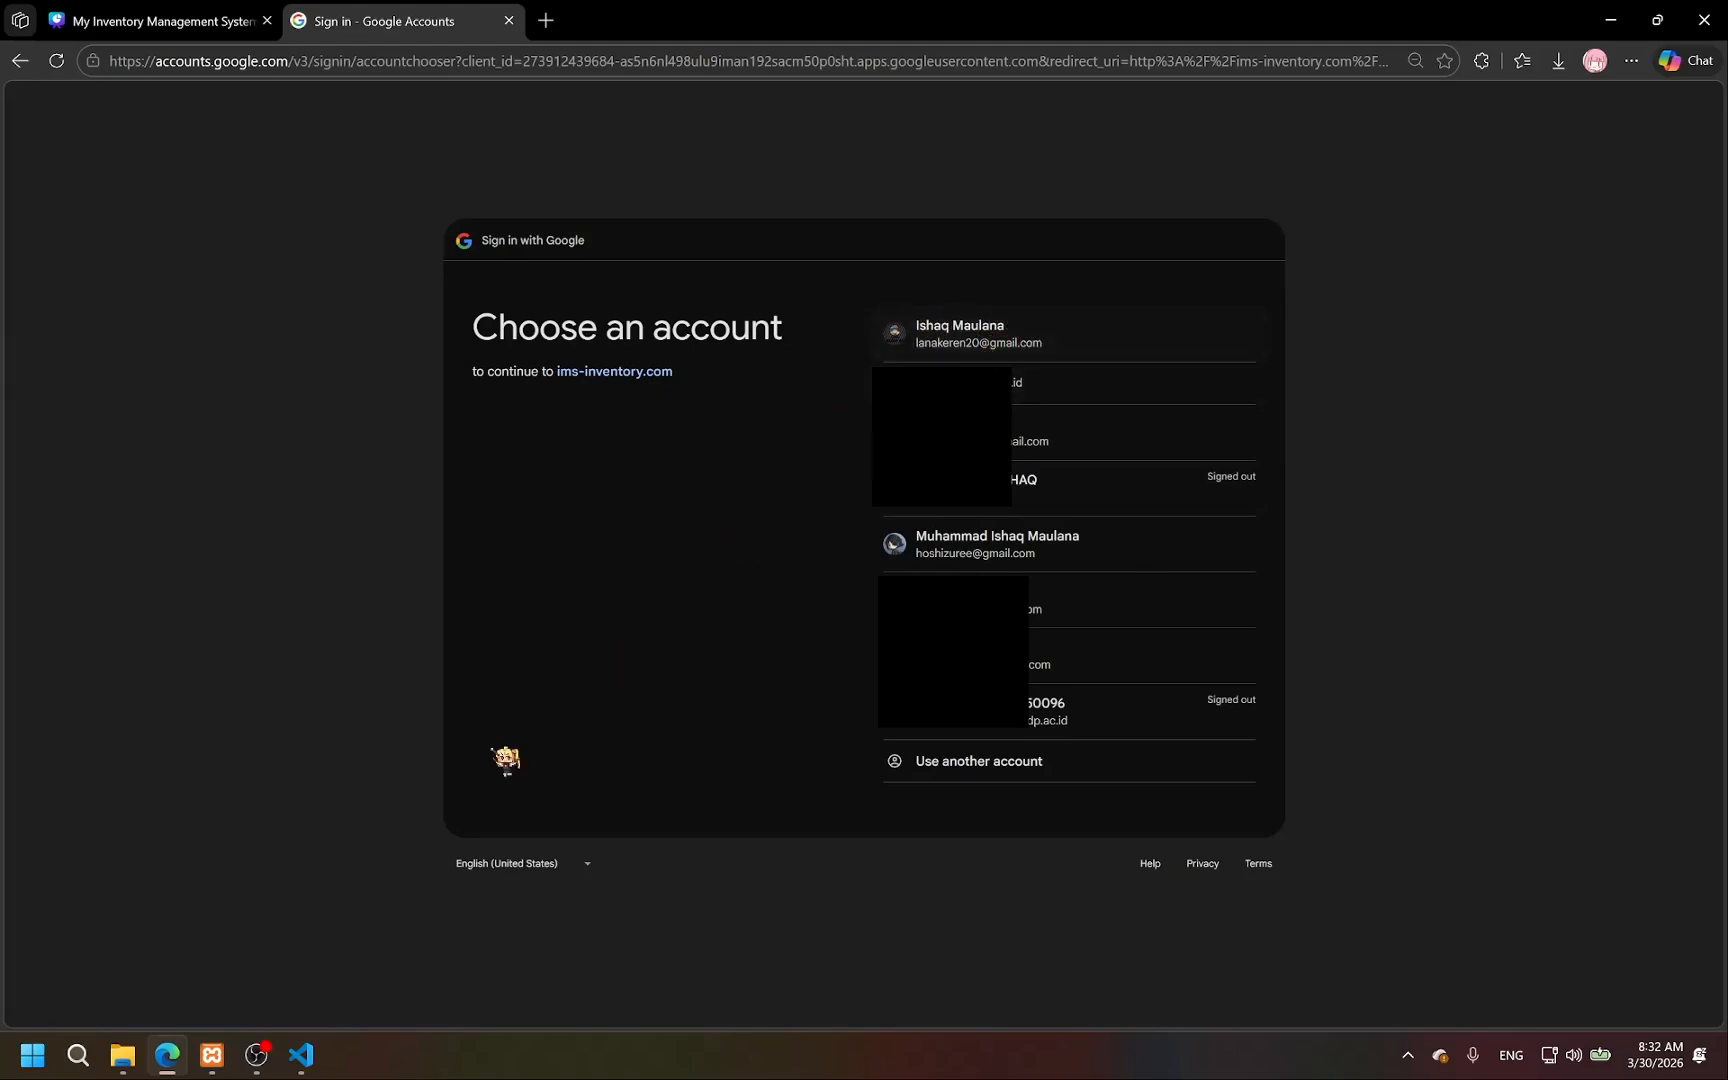
click(301, 1055)
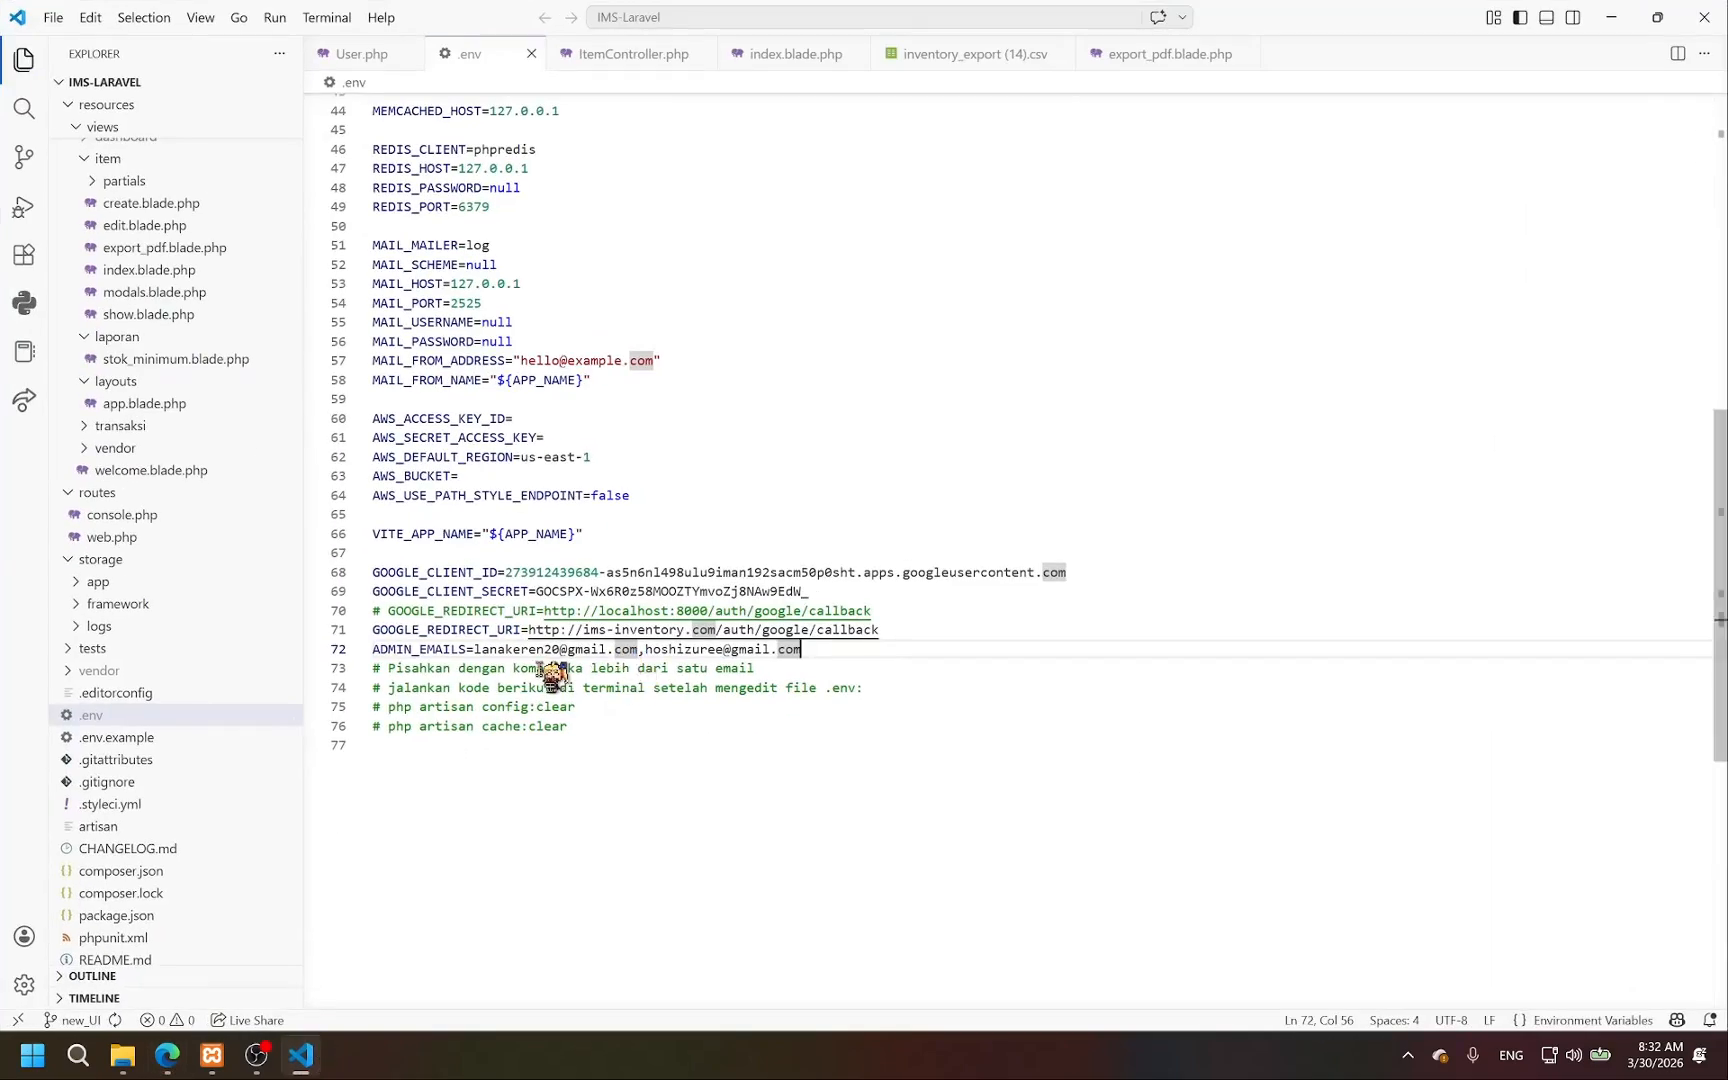
click(1611, 17)
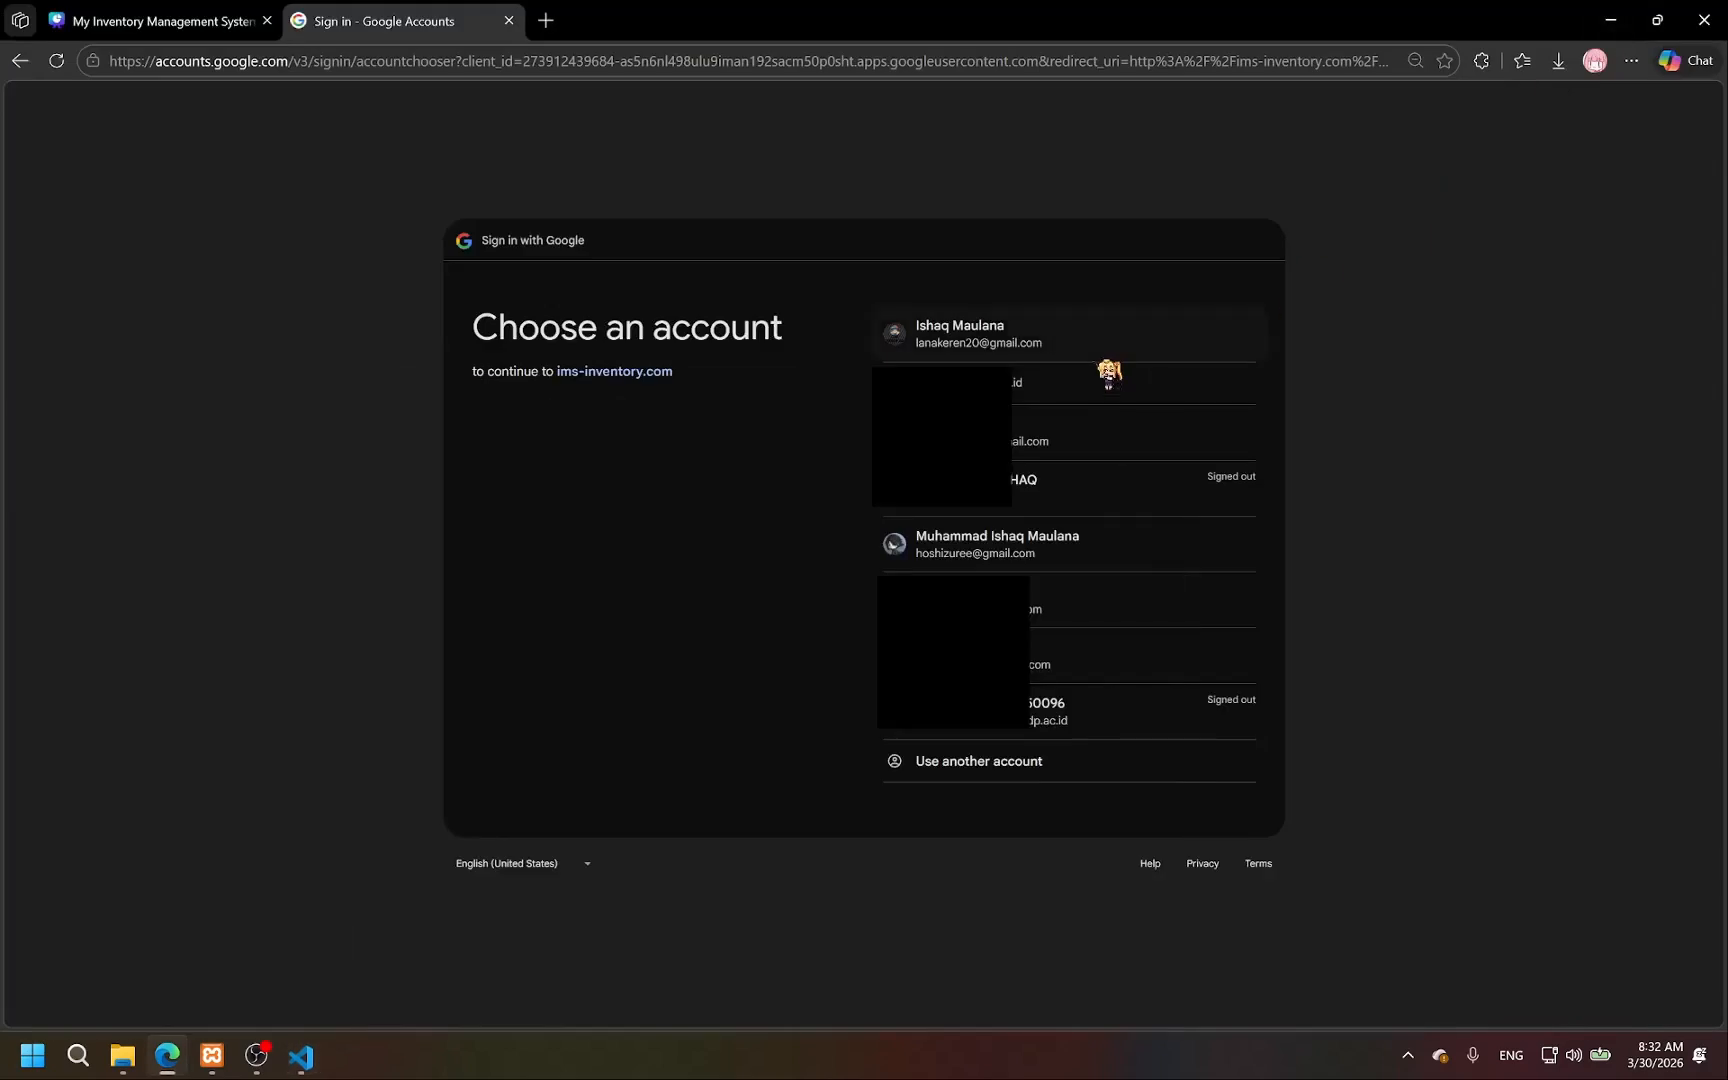
click(1052, 324)
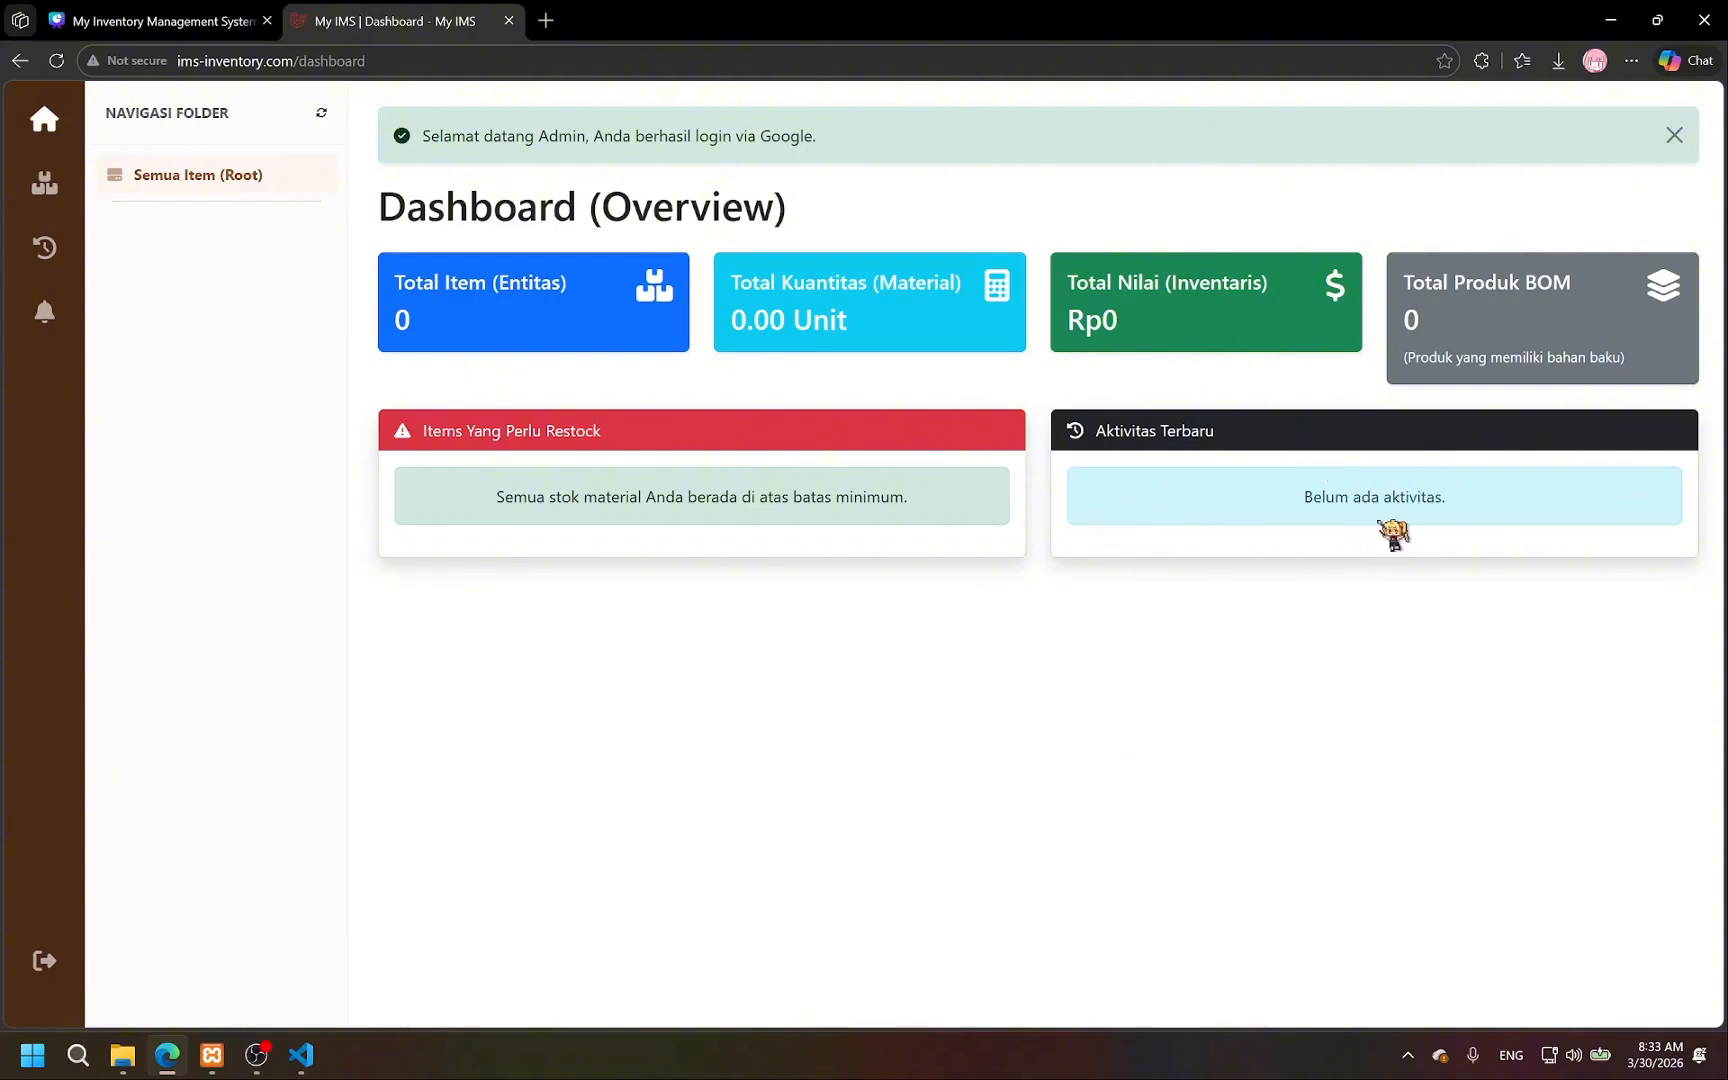
Start a new folder (Folder Baru) in the main inventory and name it Perkakas.
click(48, 190)
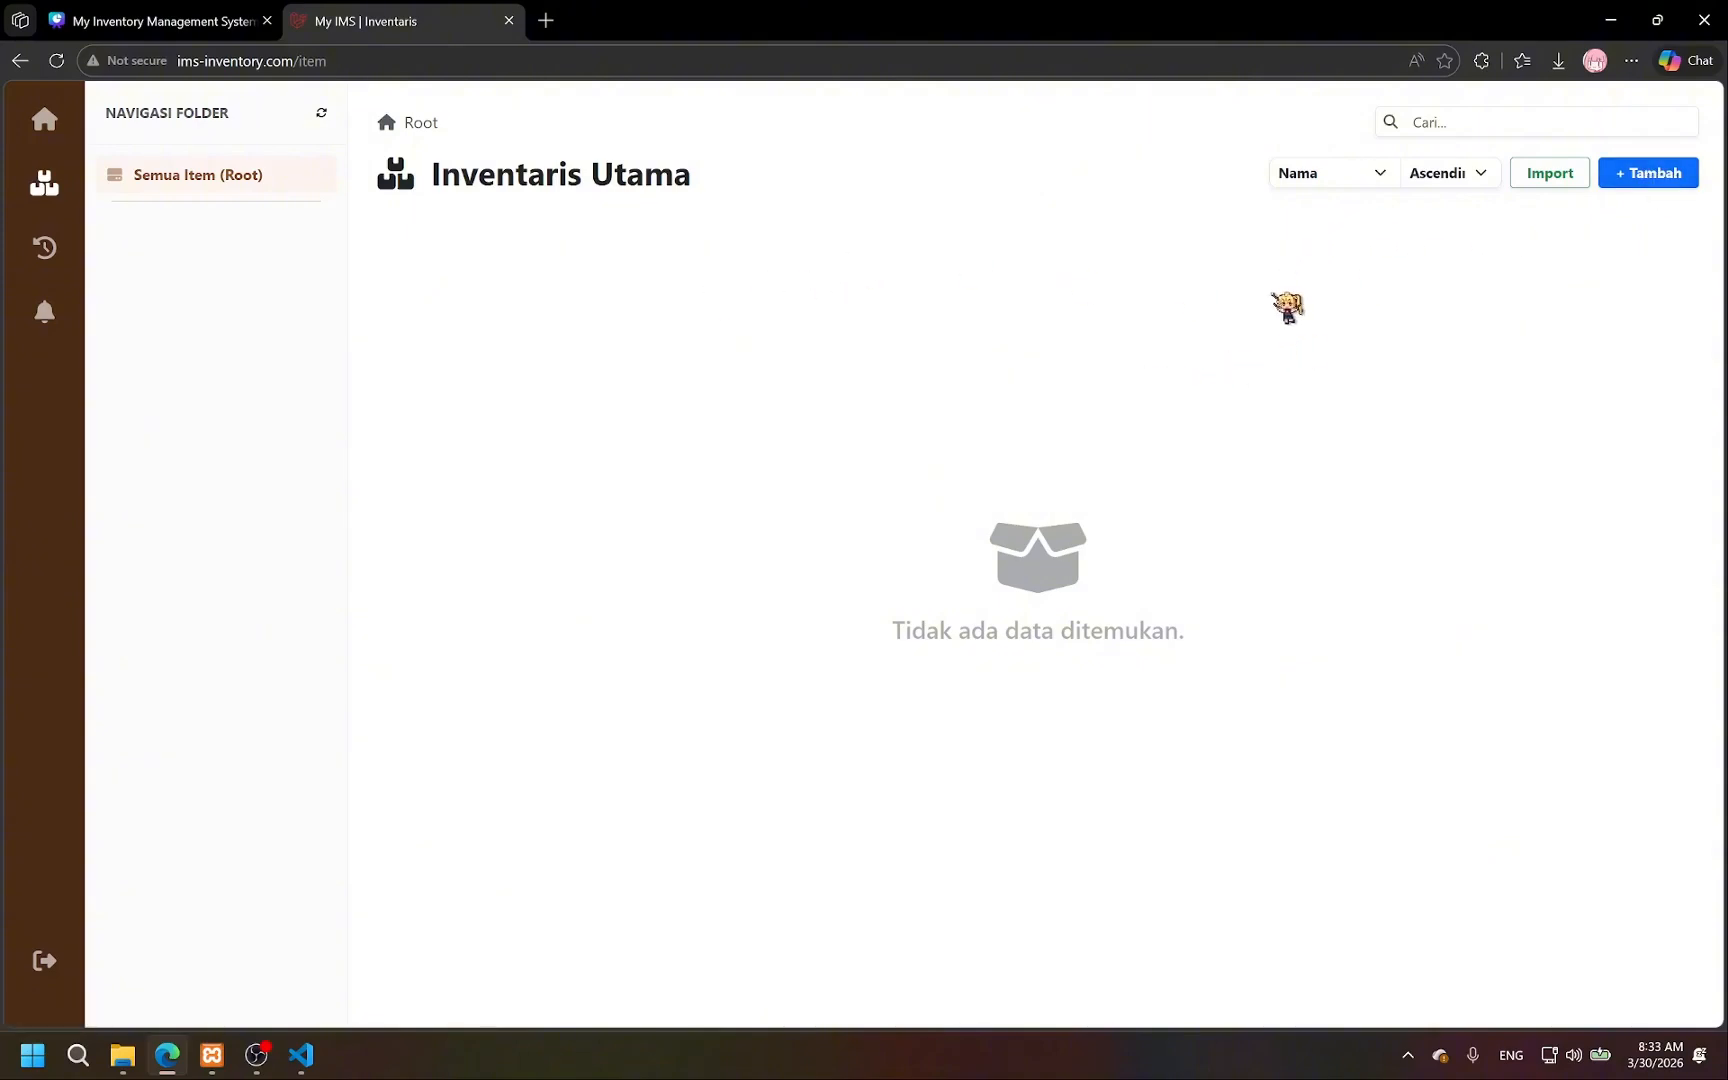
click(1662, 175)
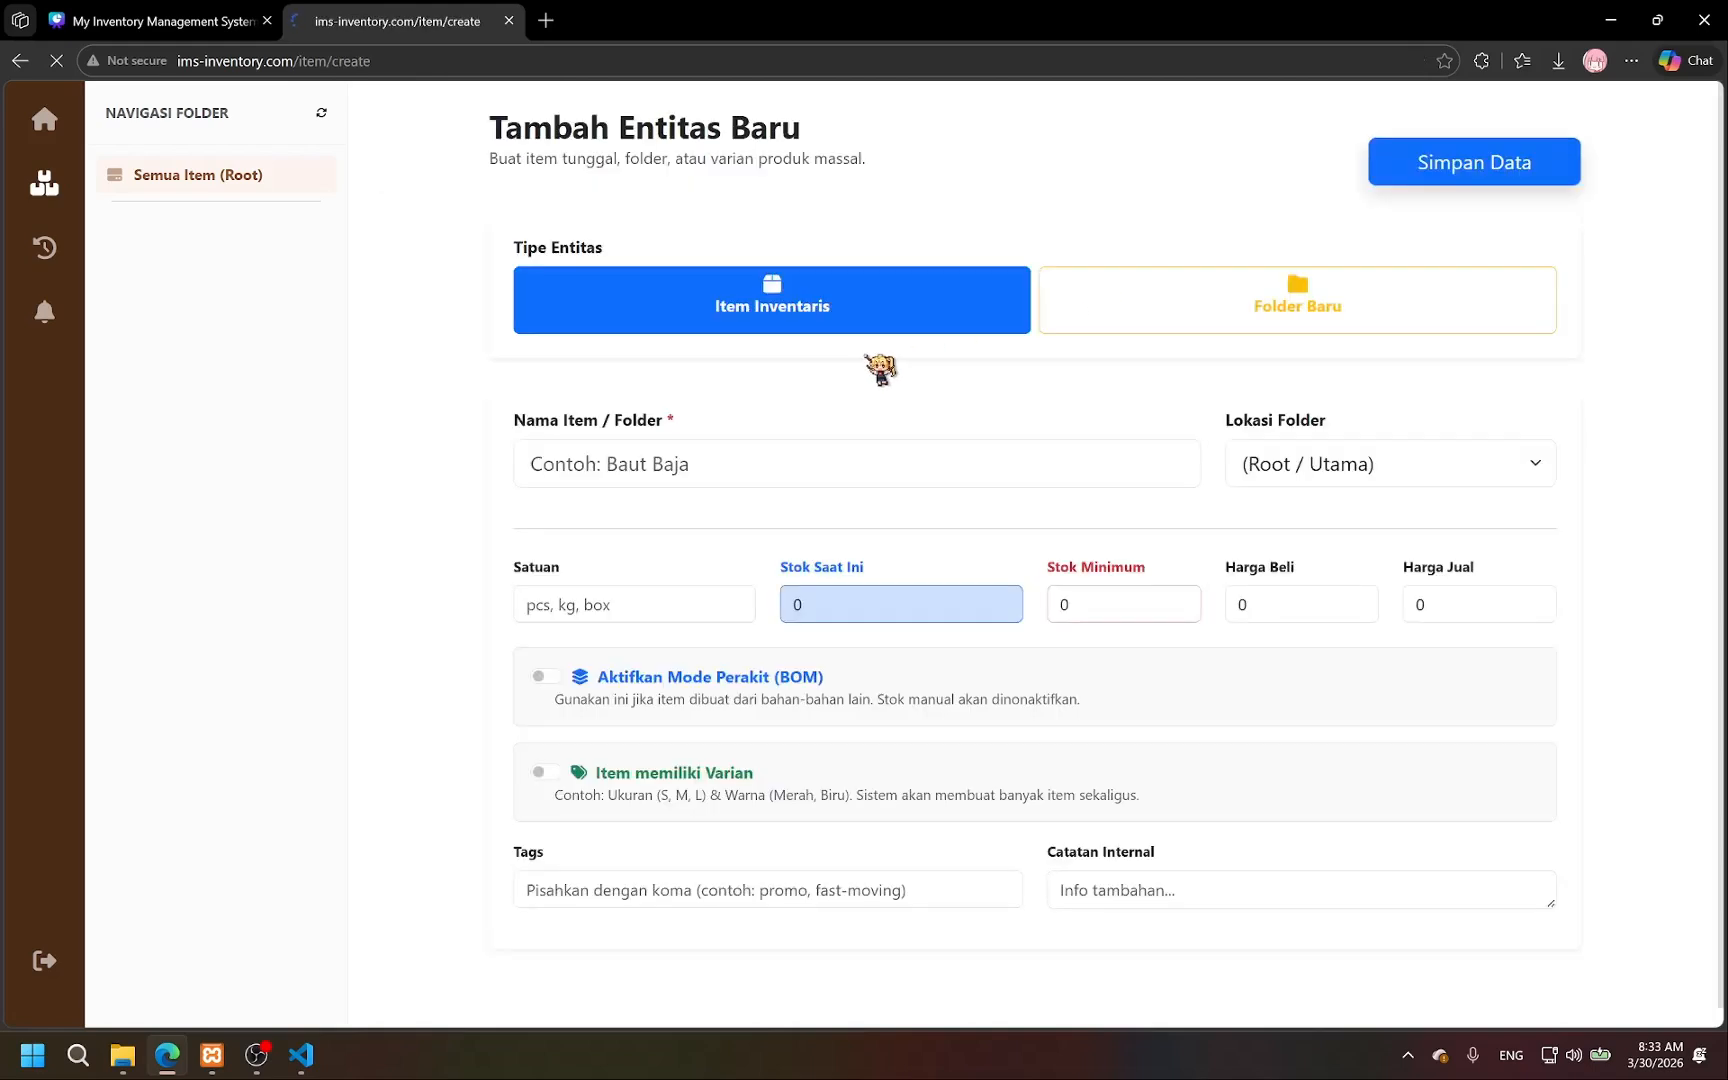
click(1320, 312)
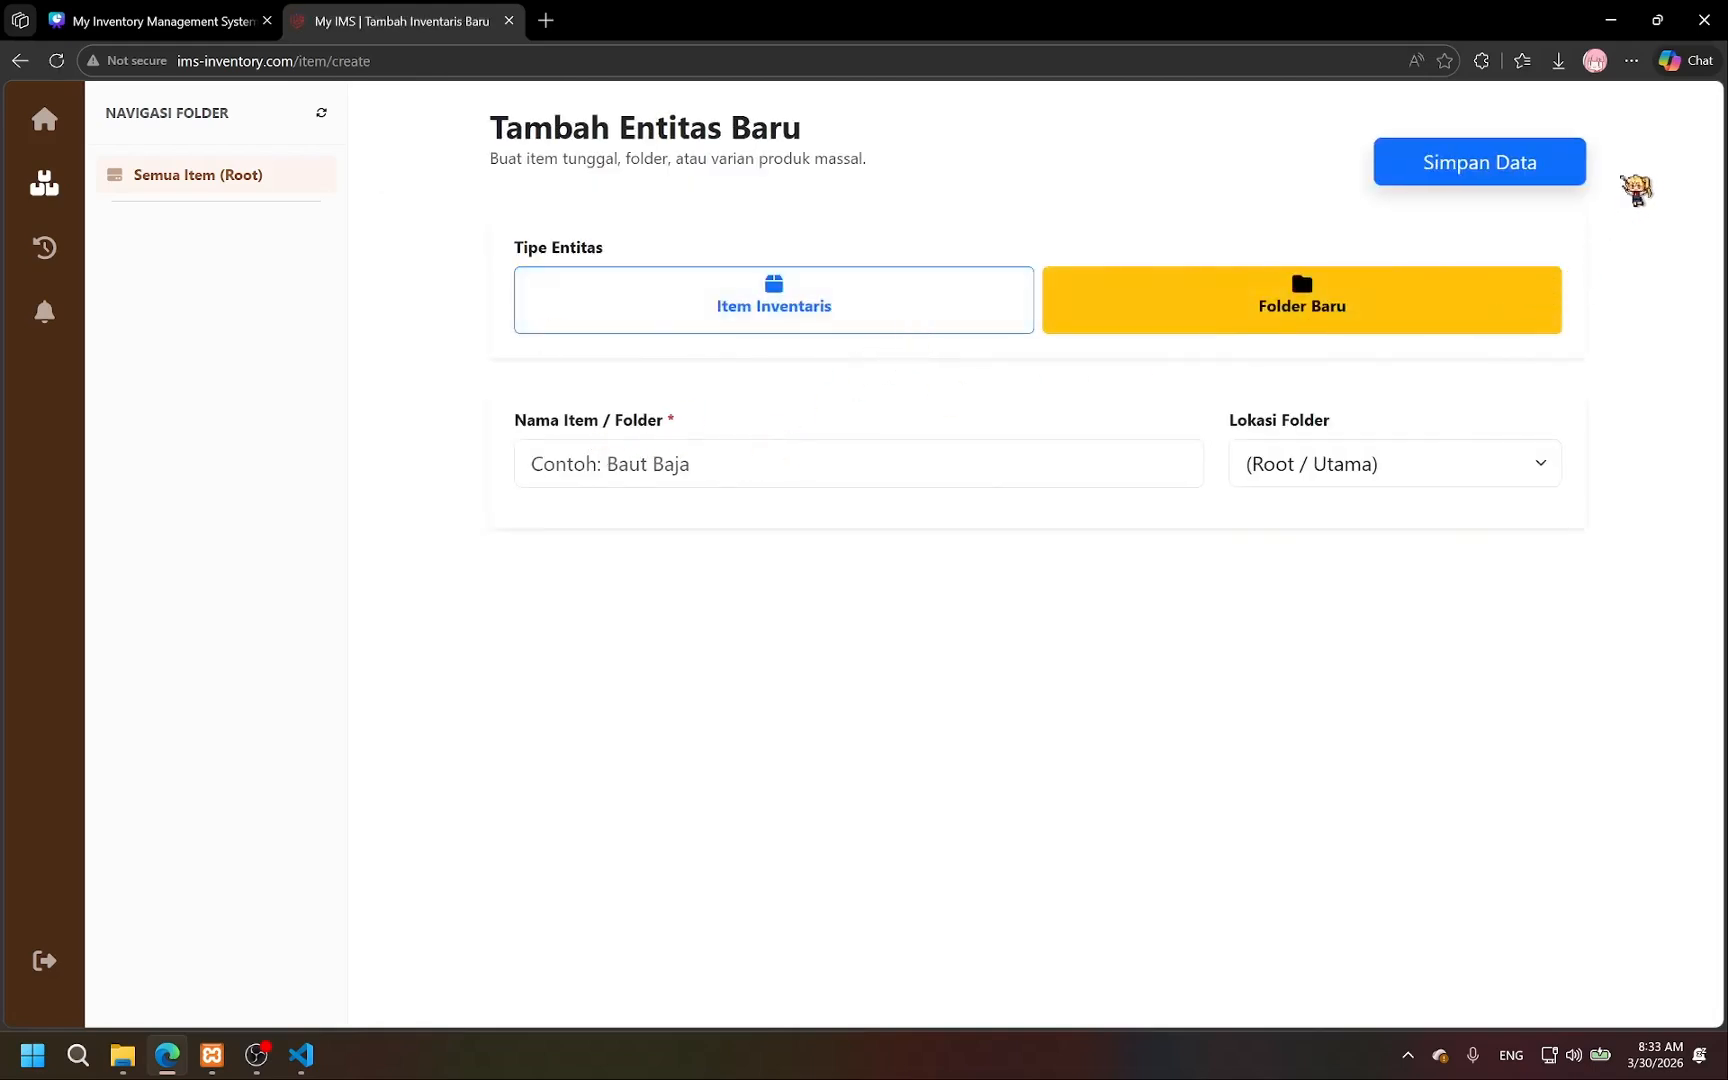
click(666, 467)
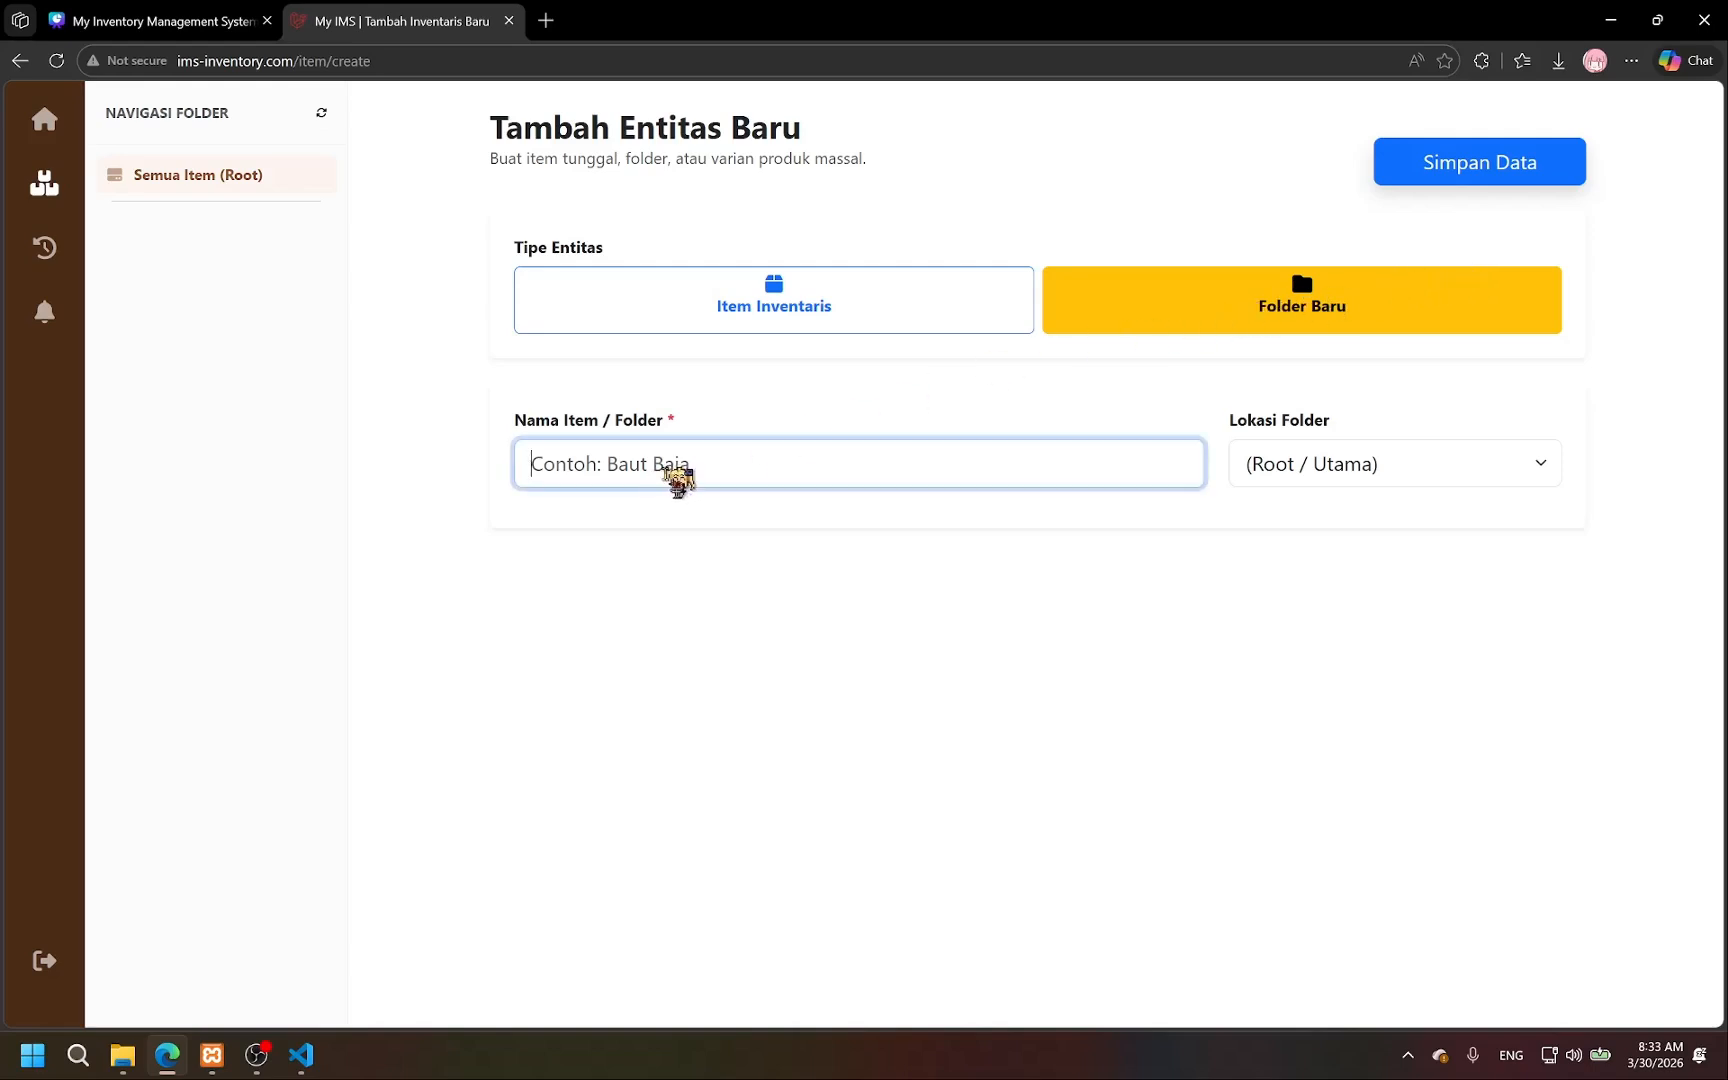
click(1362, 322)
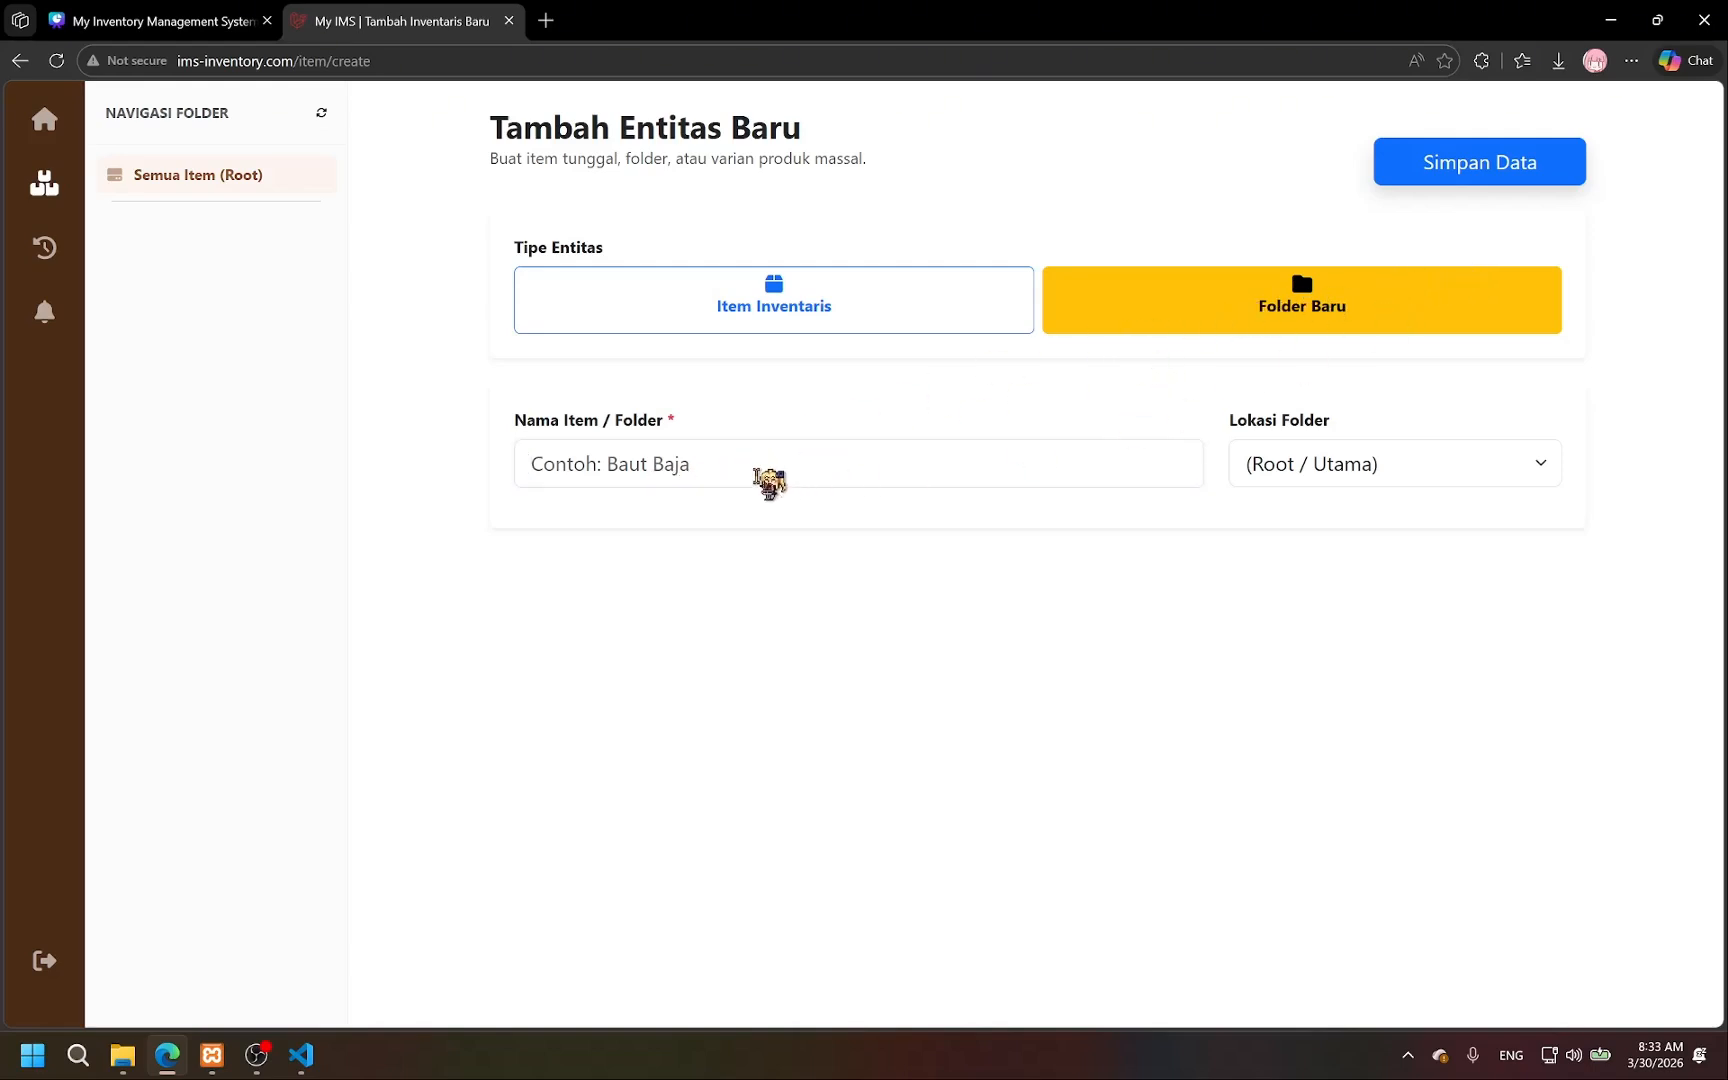
click(742, 472)
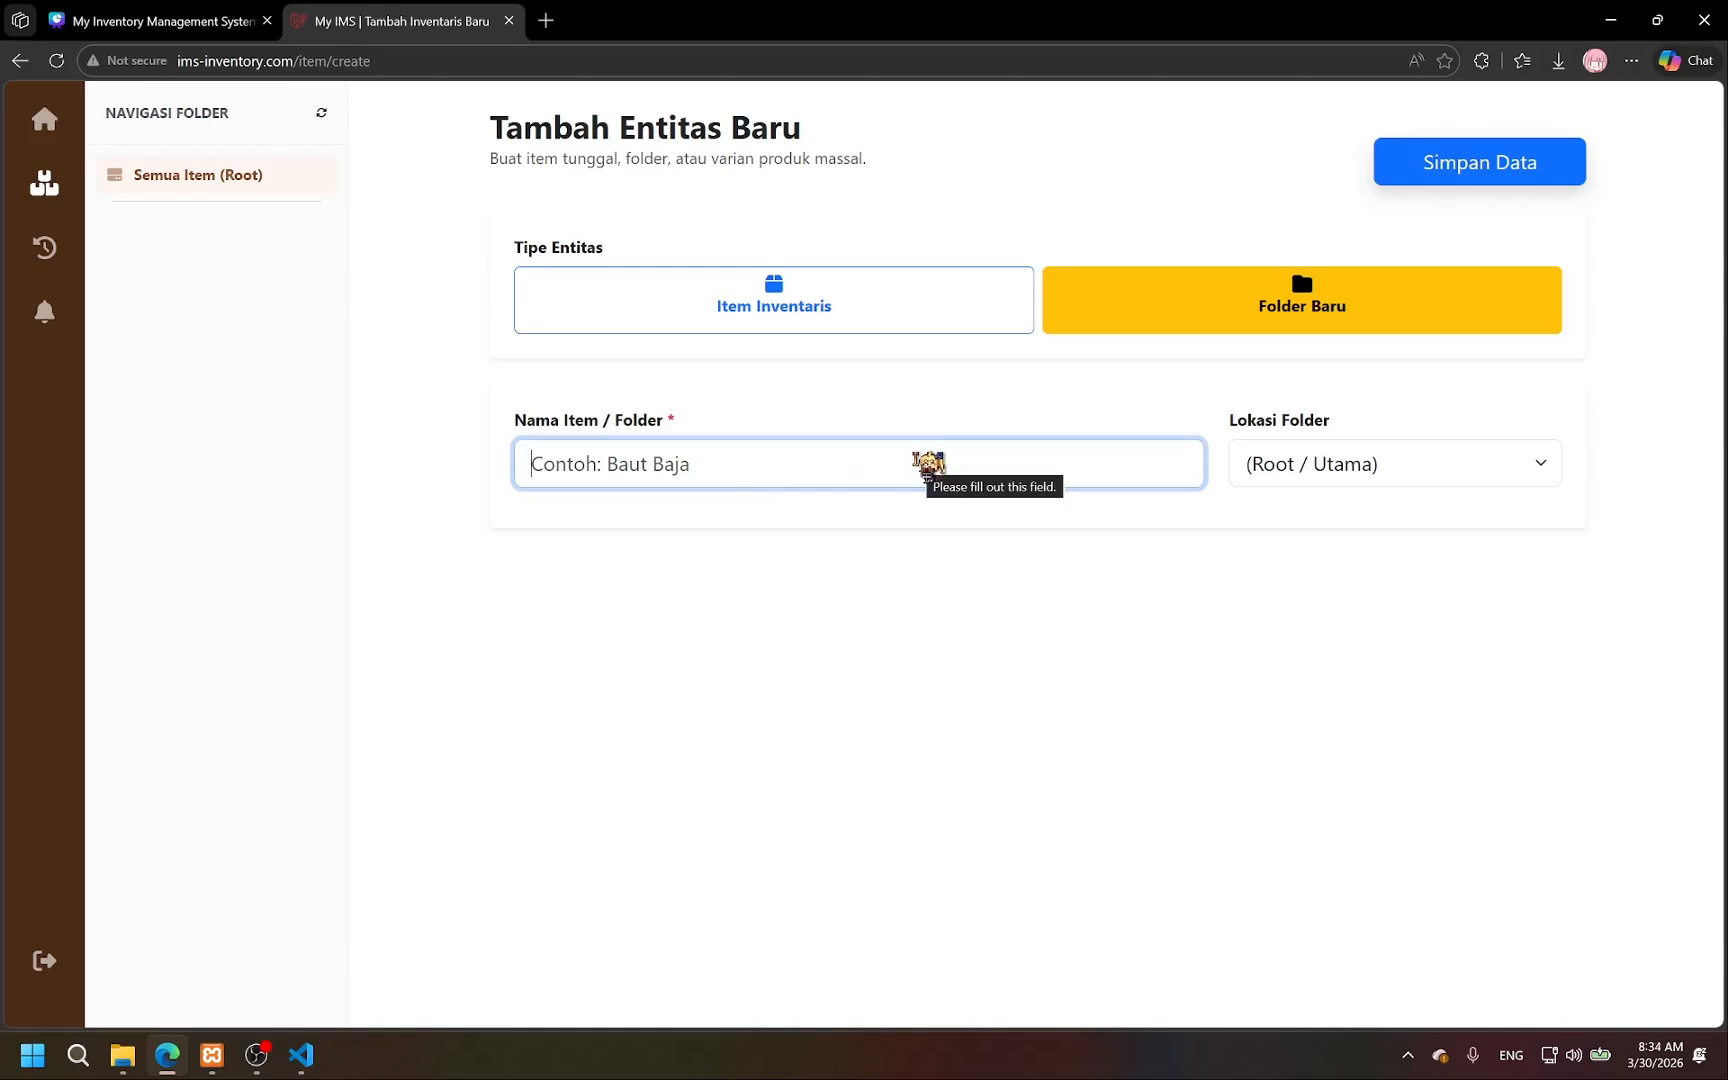
text(p)
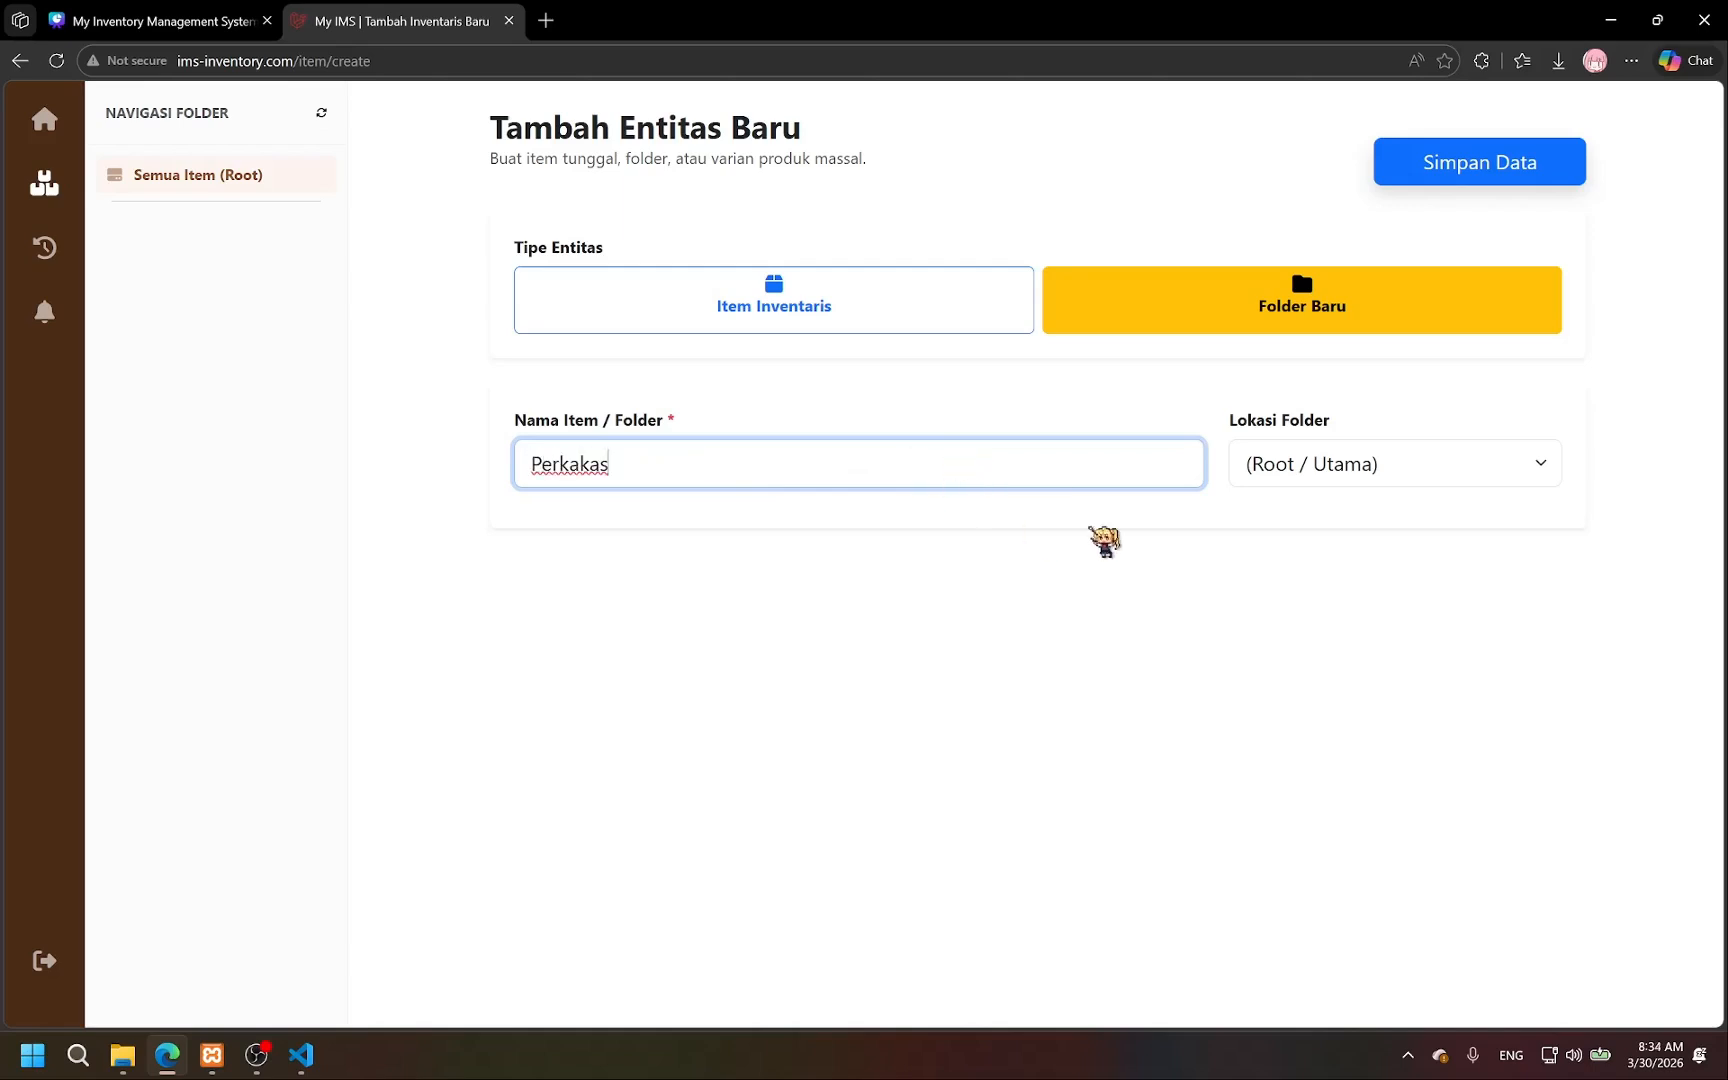
click(1112, 540)
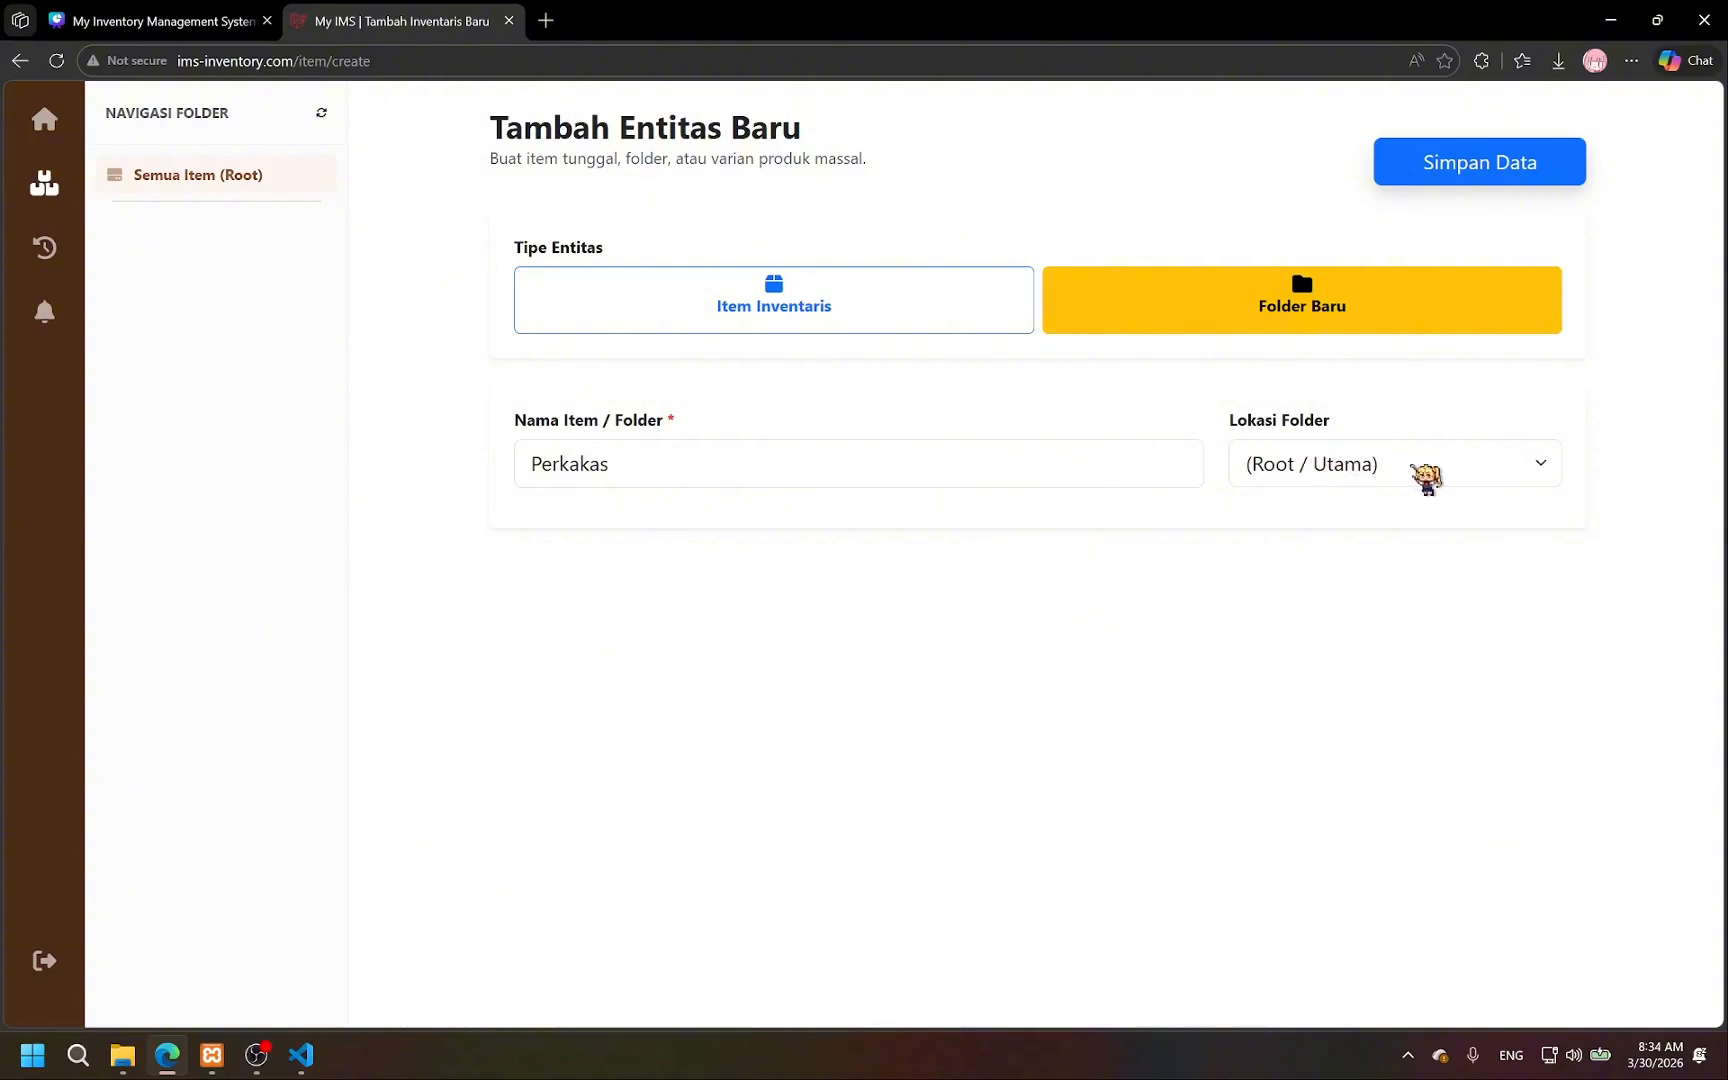
Keep (Root / Utama) as the location of the Perkakas folder and save it.
click(1420, 465)
click(1392, 508)
click(1404, 480)
click(1427, 588)
click(1370, 468)
click(1443, 482)
click(1346, 478)
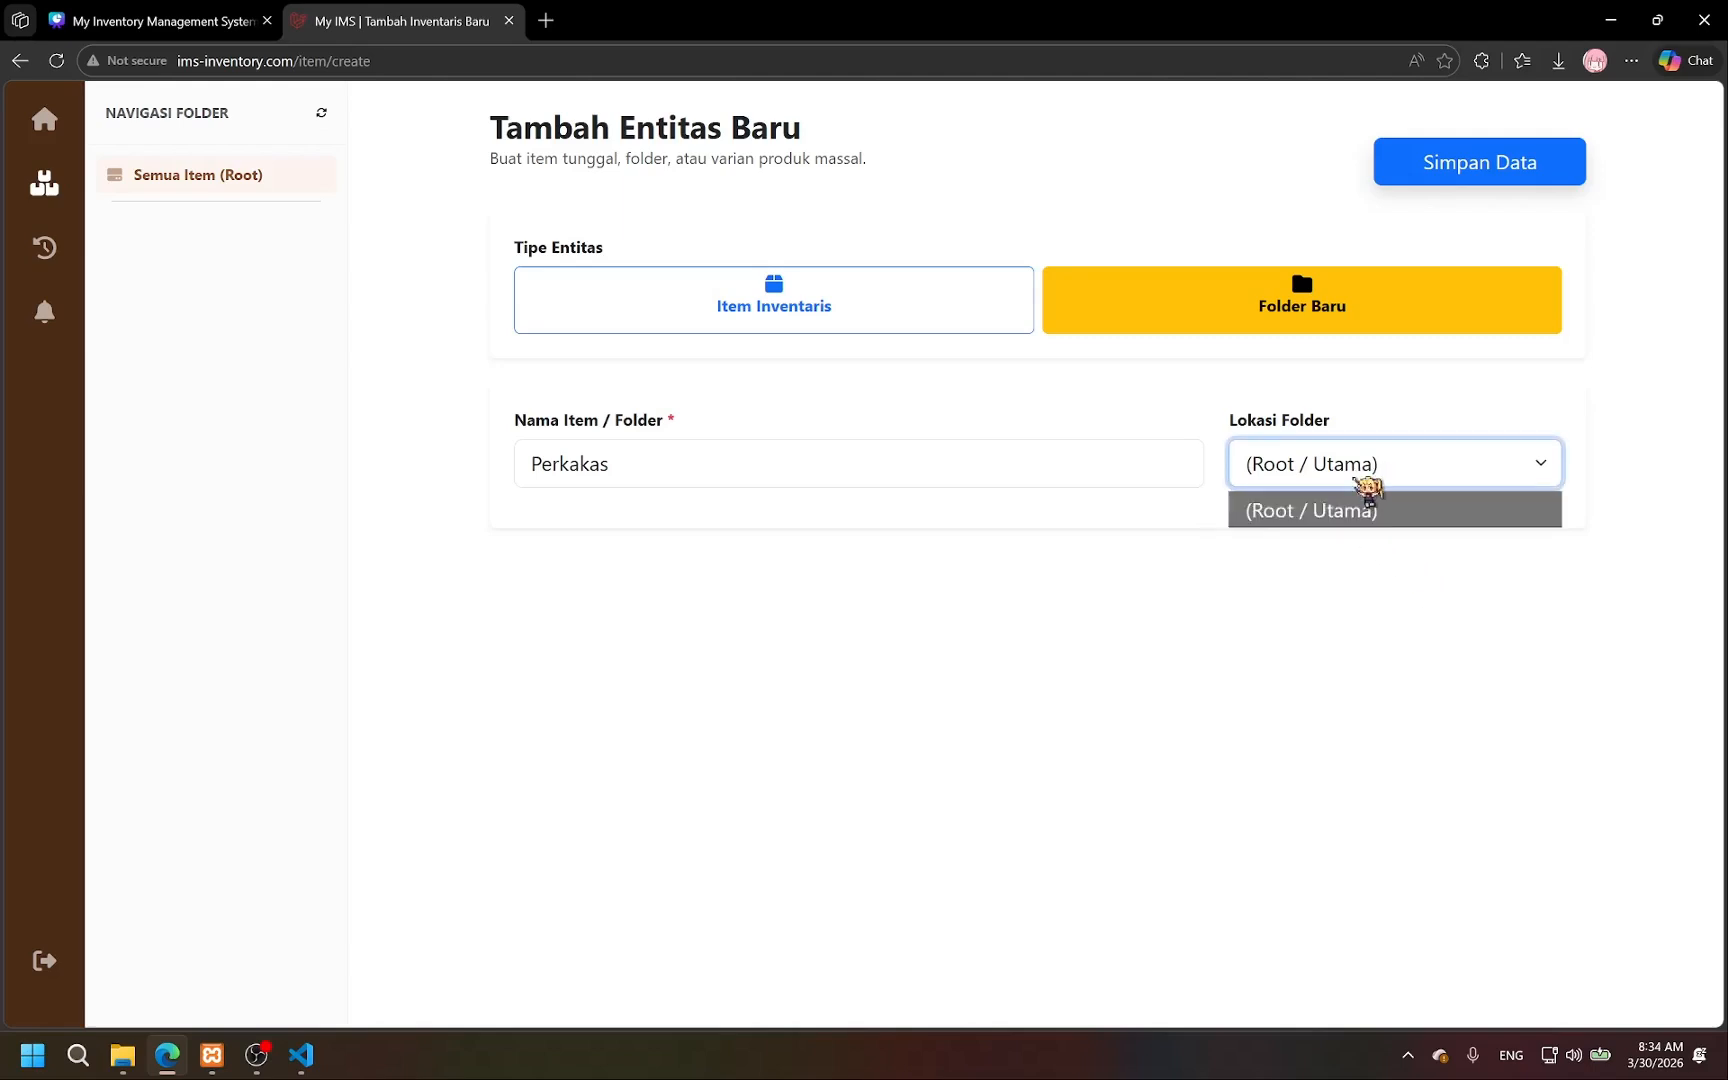
click(1357, 549)
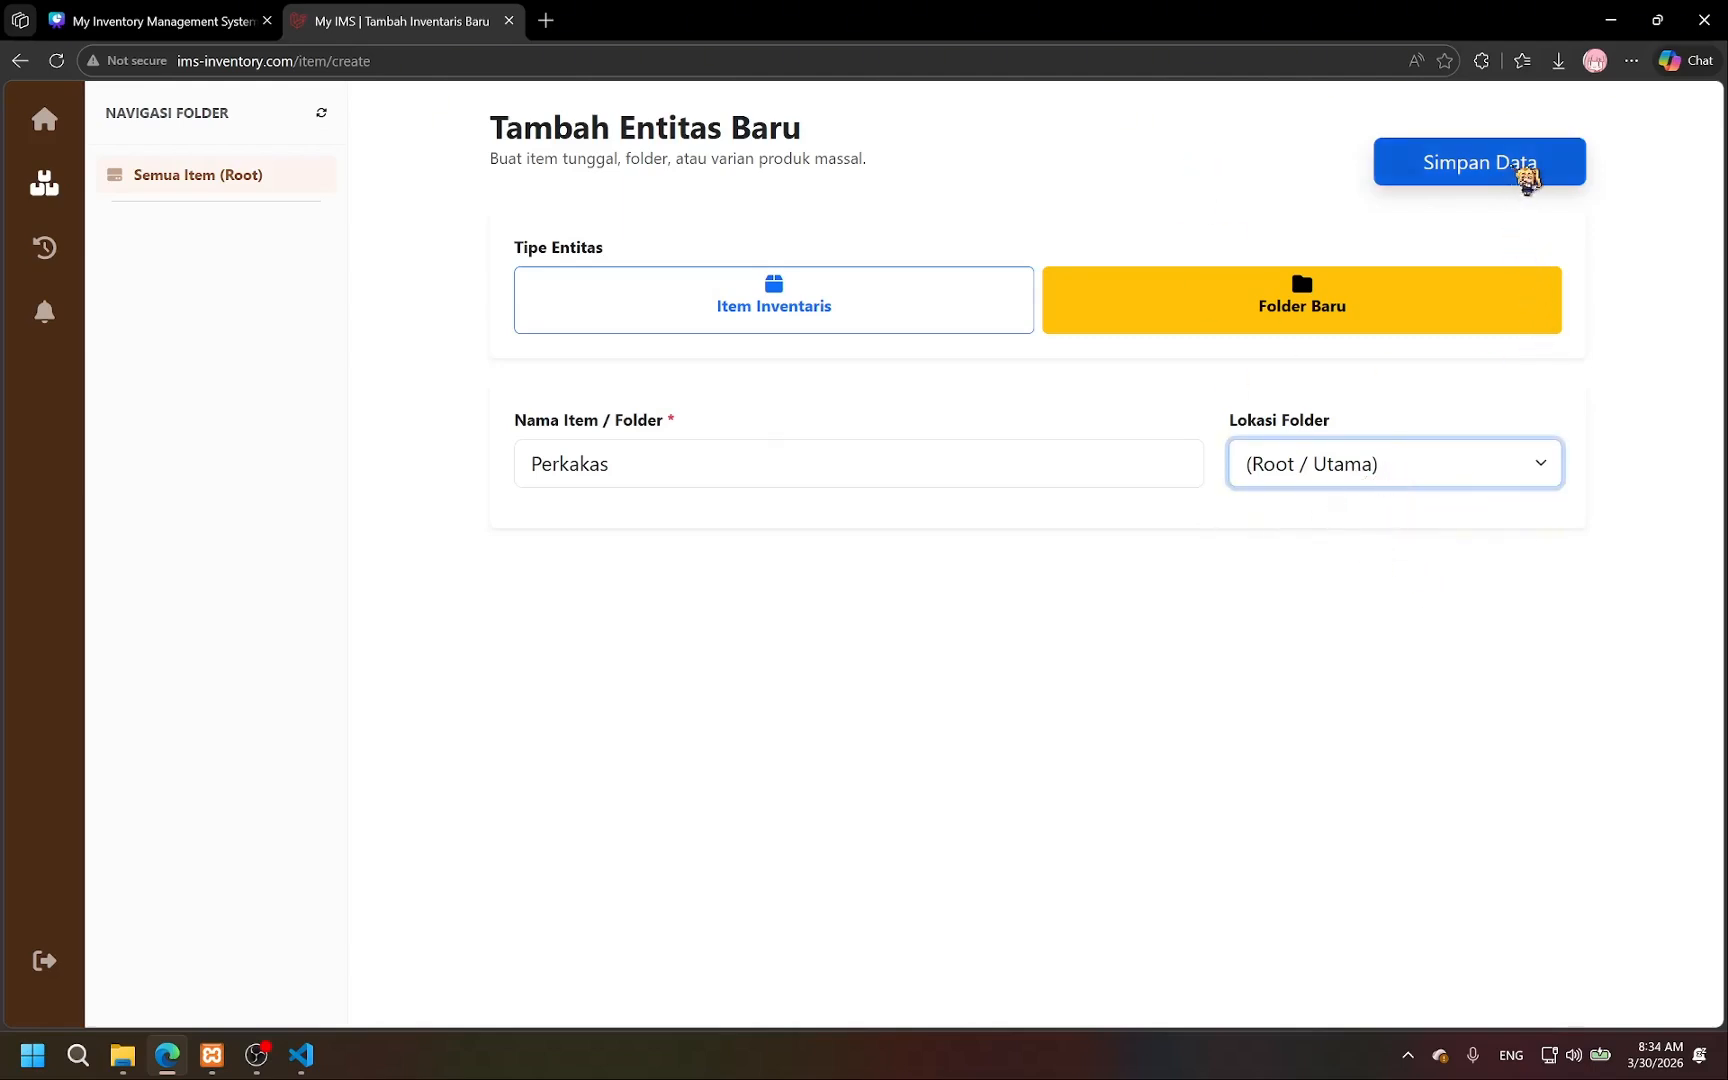
click(1522, 172)
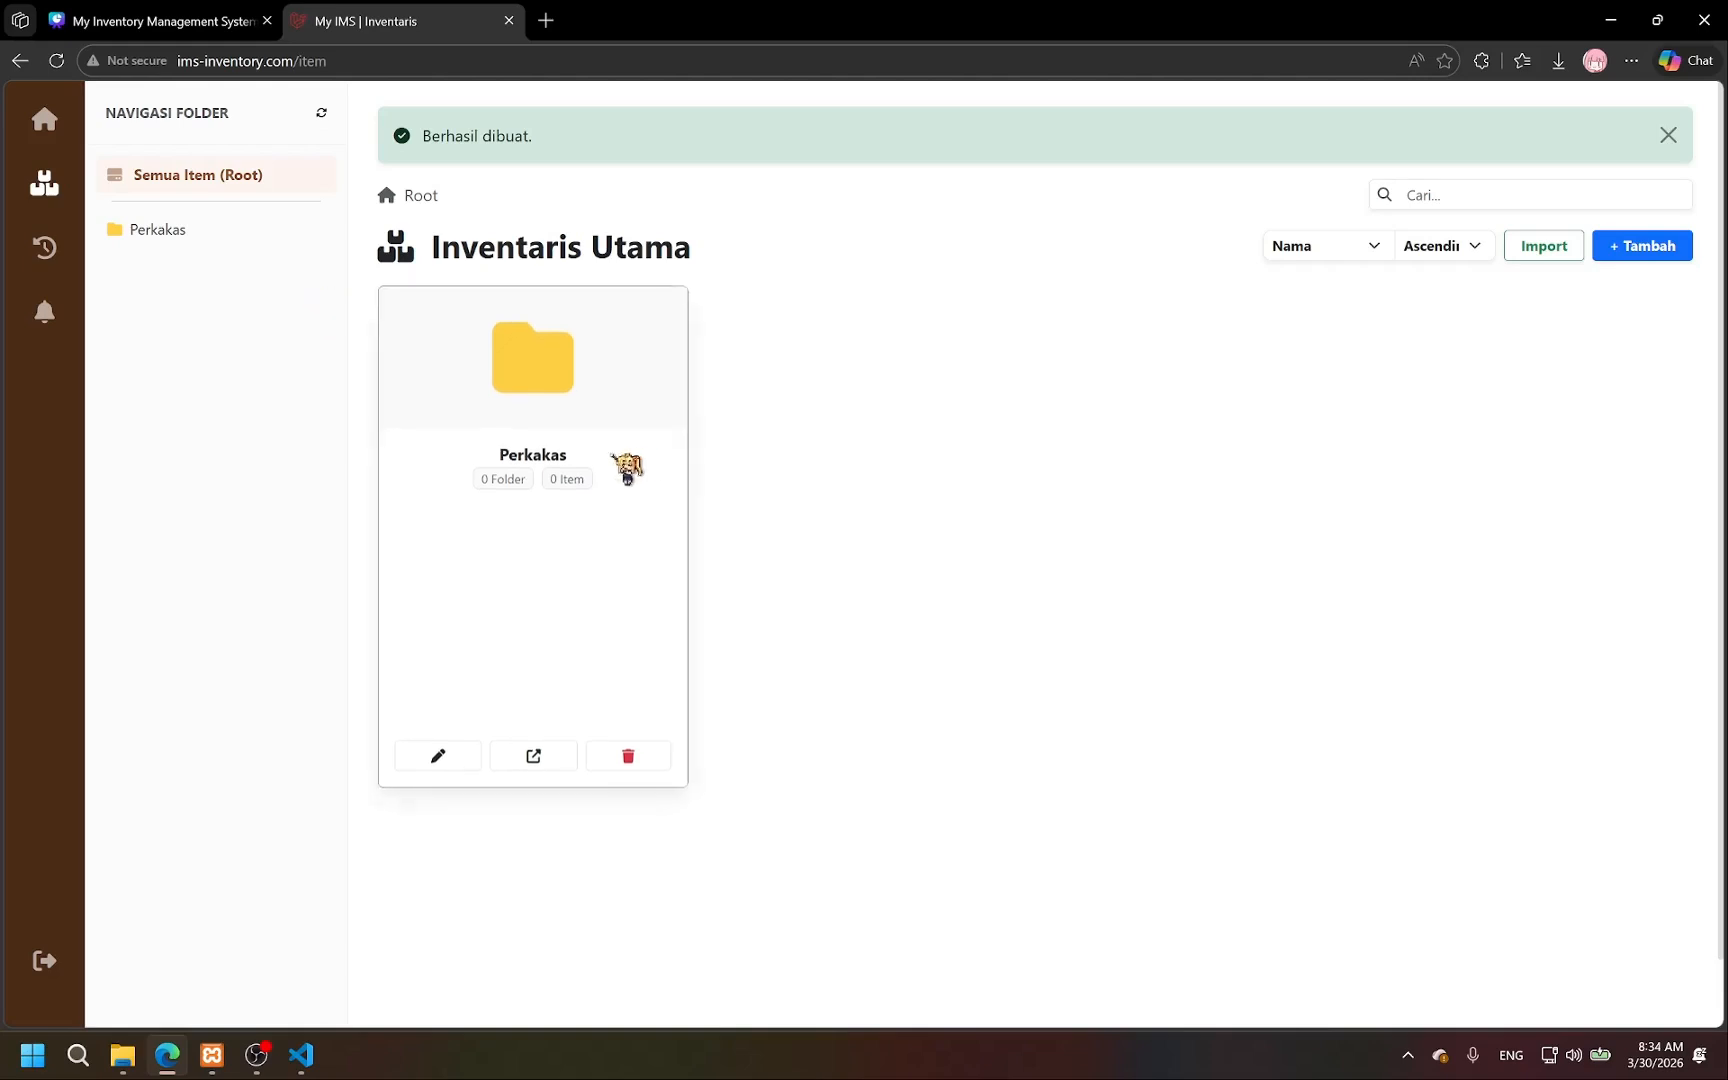
Create and save a subfolder named Mitsubishi inside the Perkakas folder.
click(575, 572)
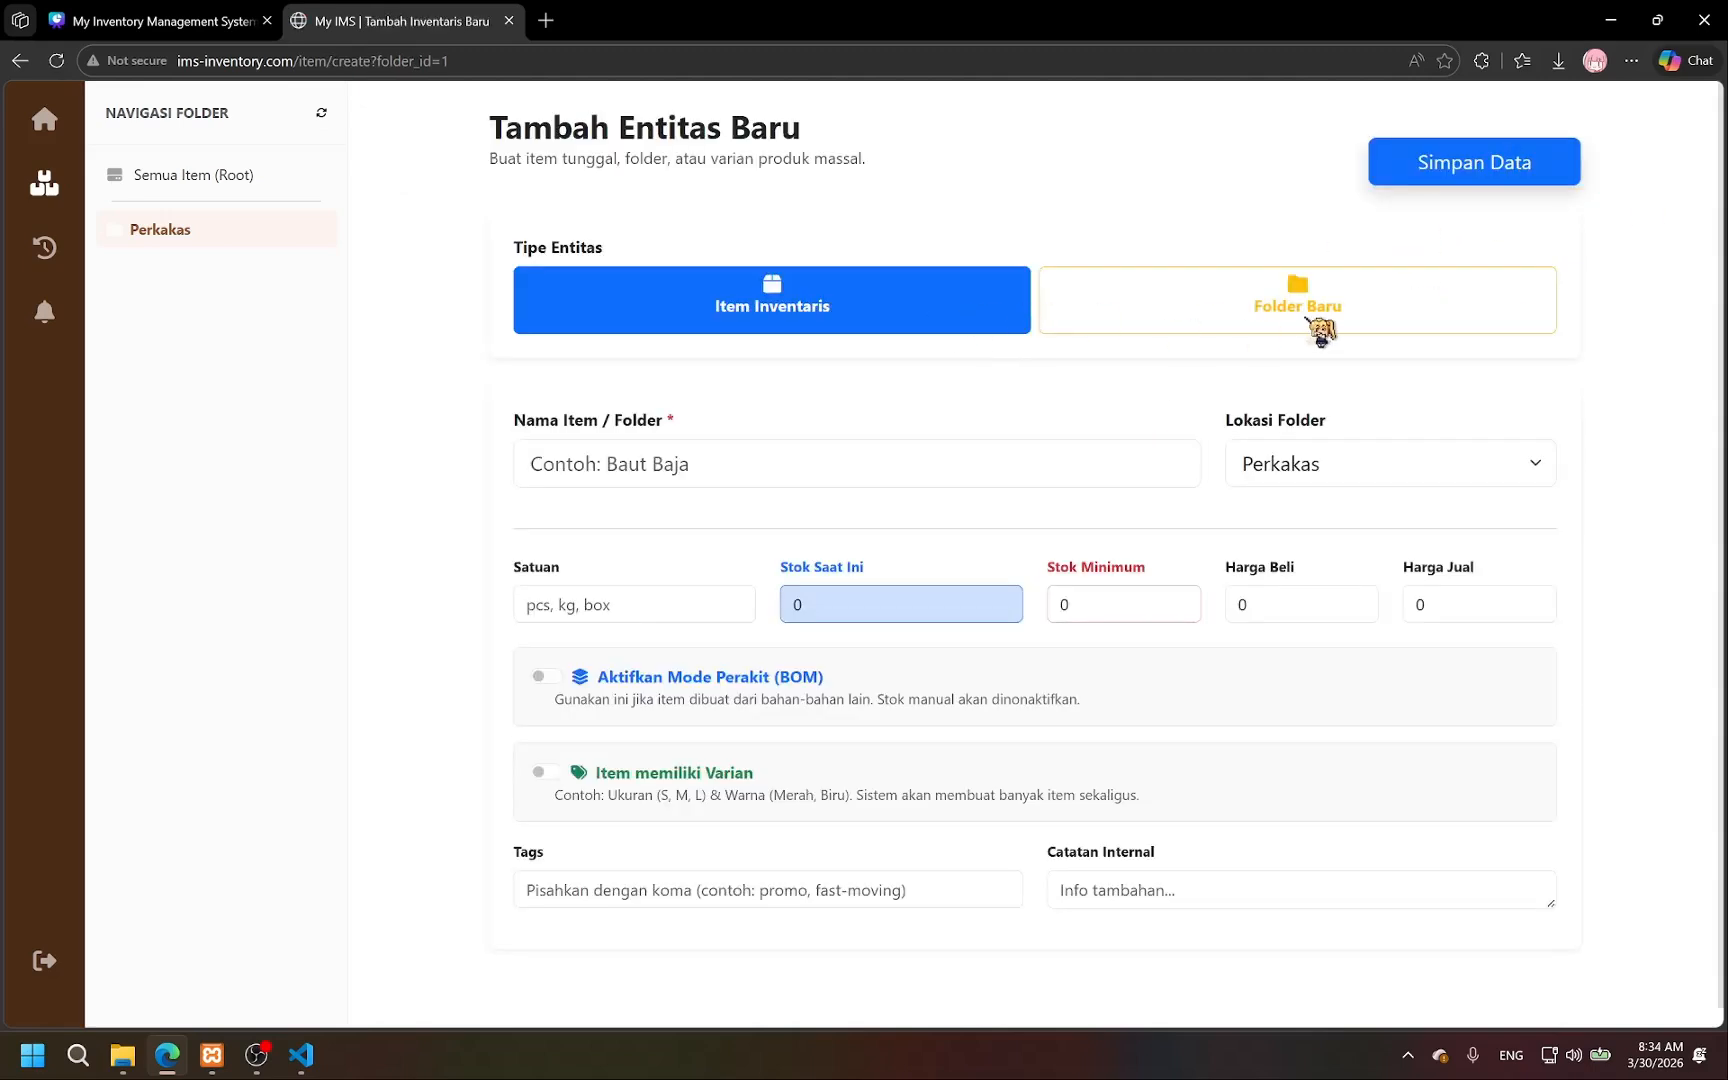
click(1310, 330)
click(790, 463)
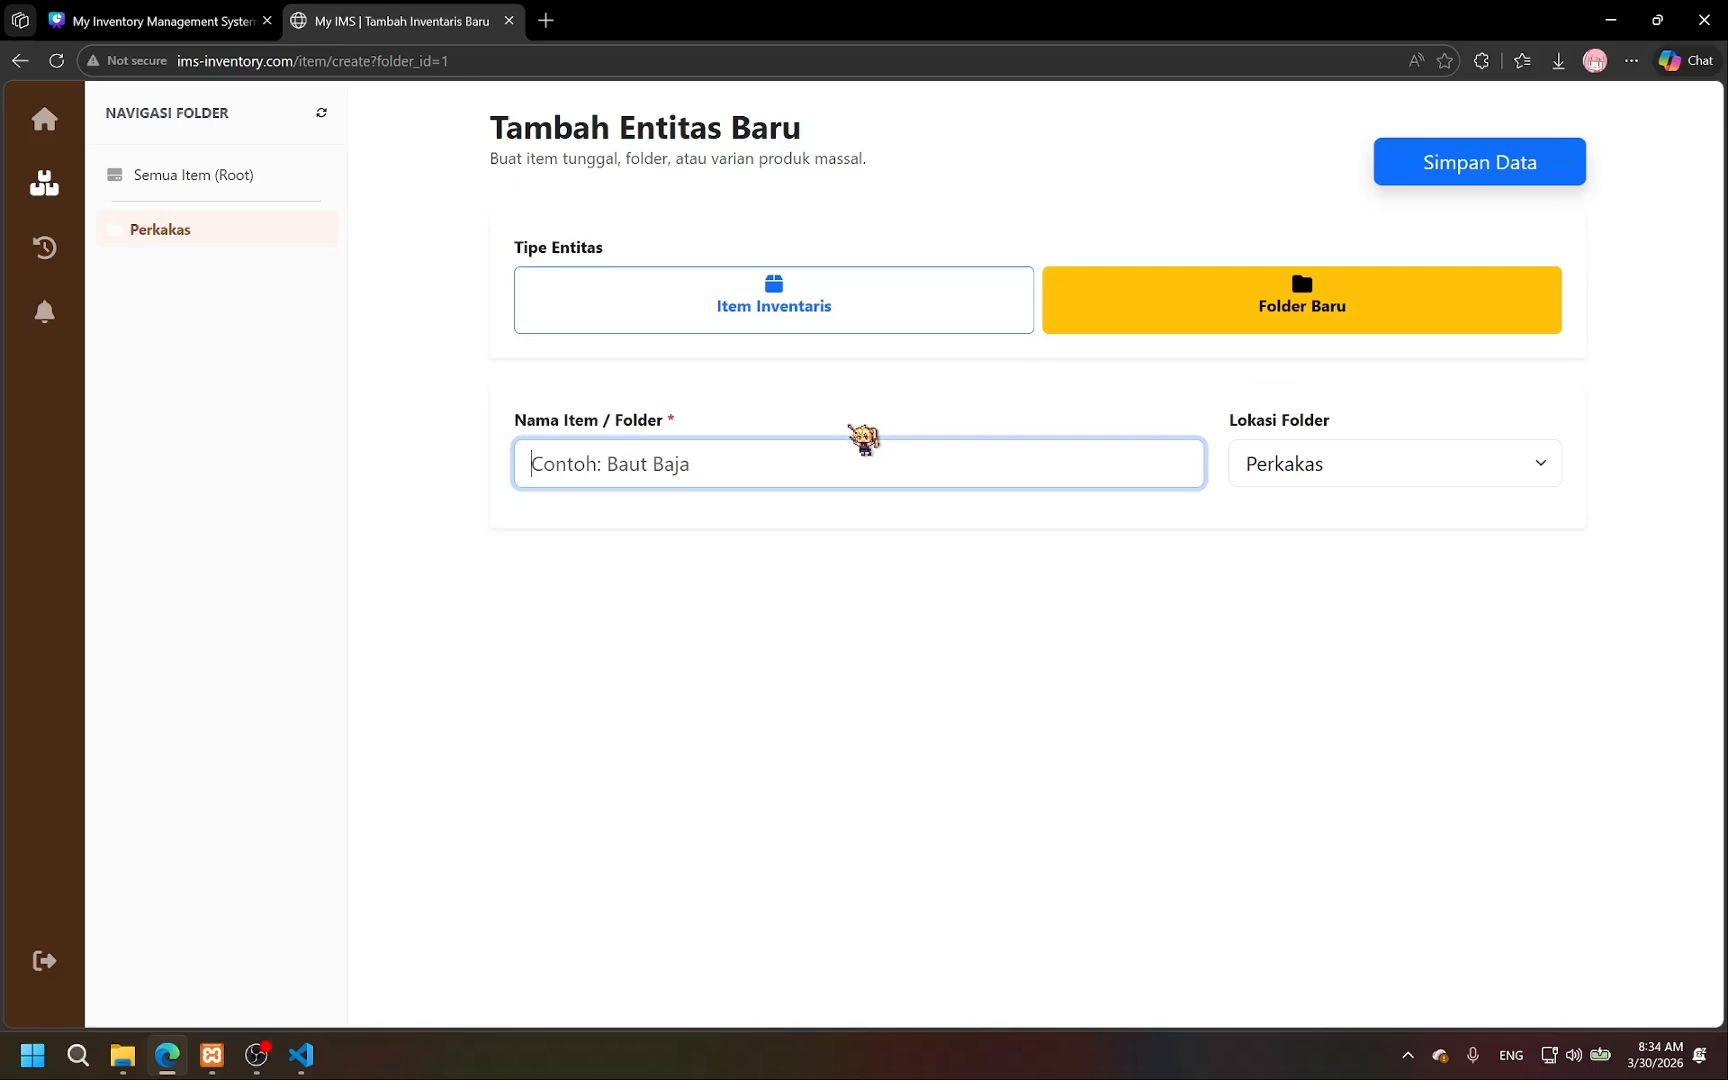
text(Mitsubishi)
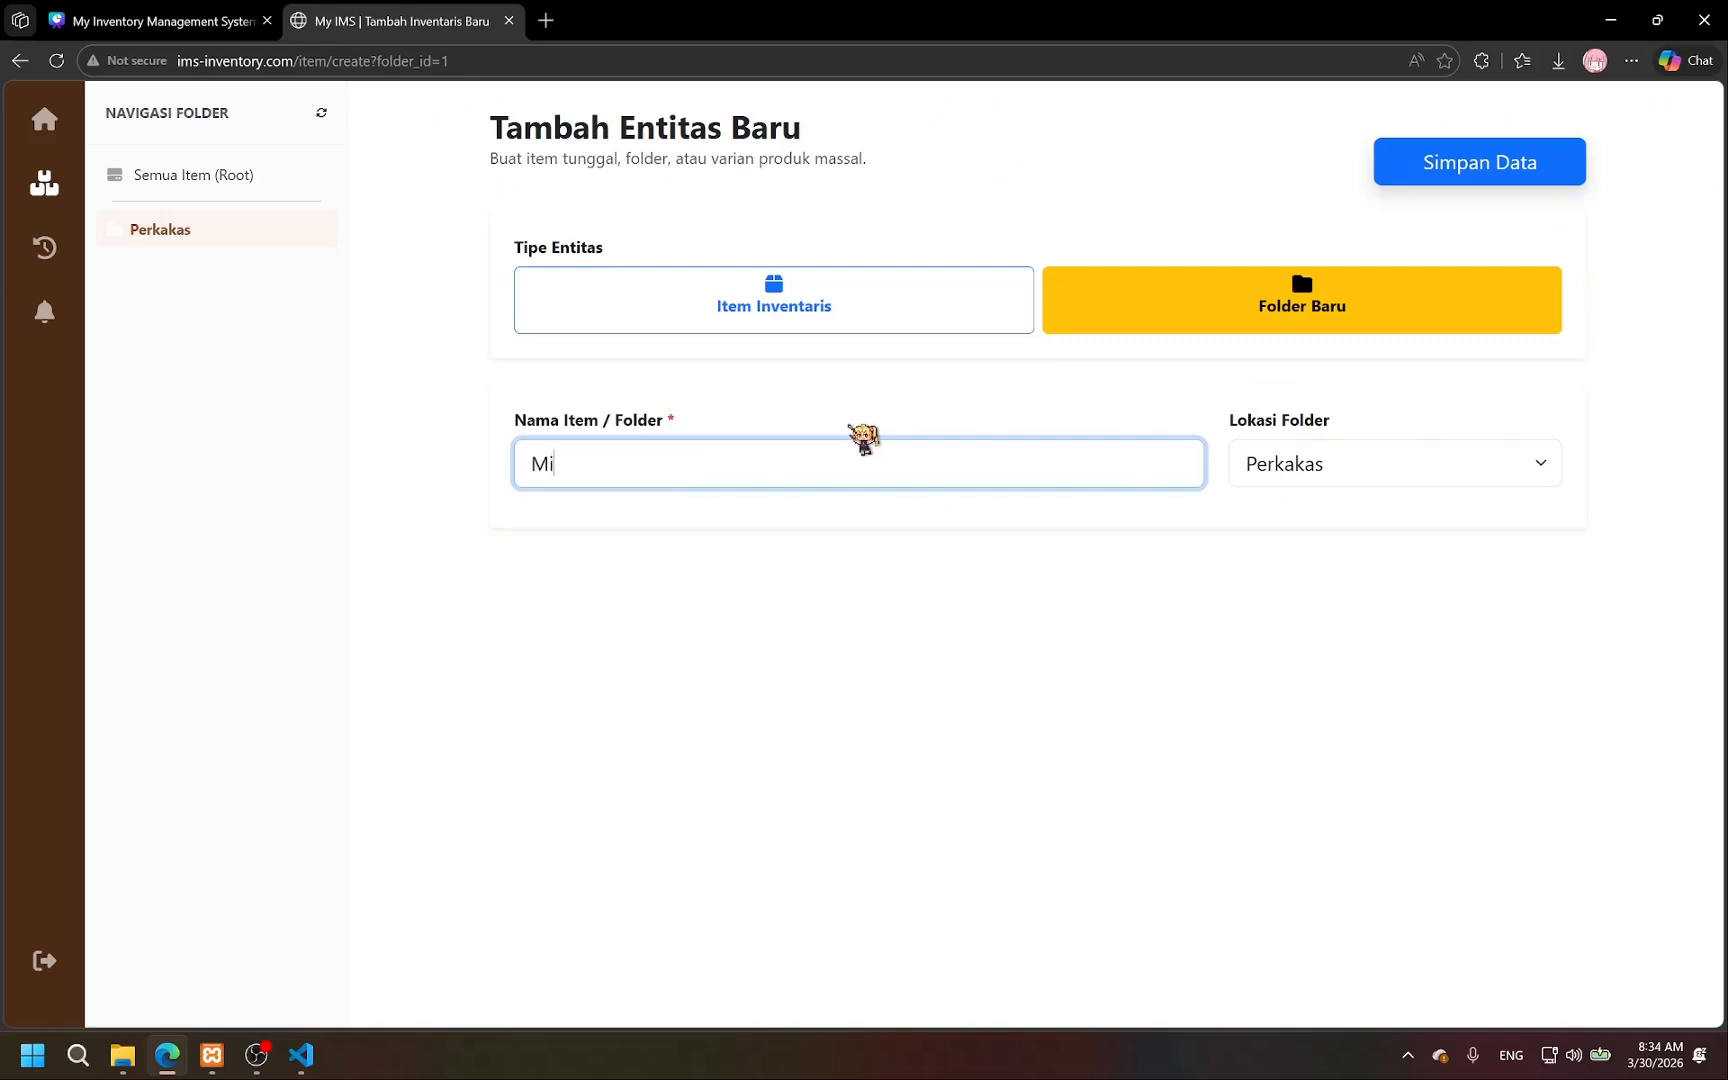
click(1437, 468)
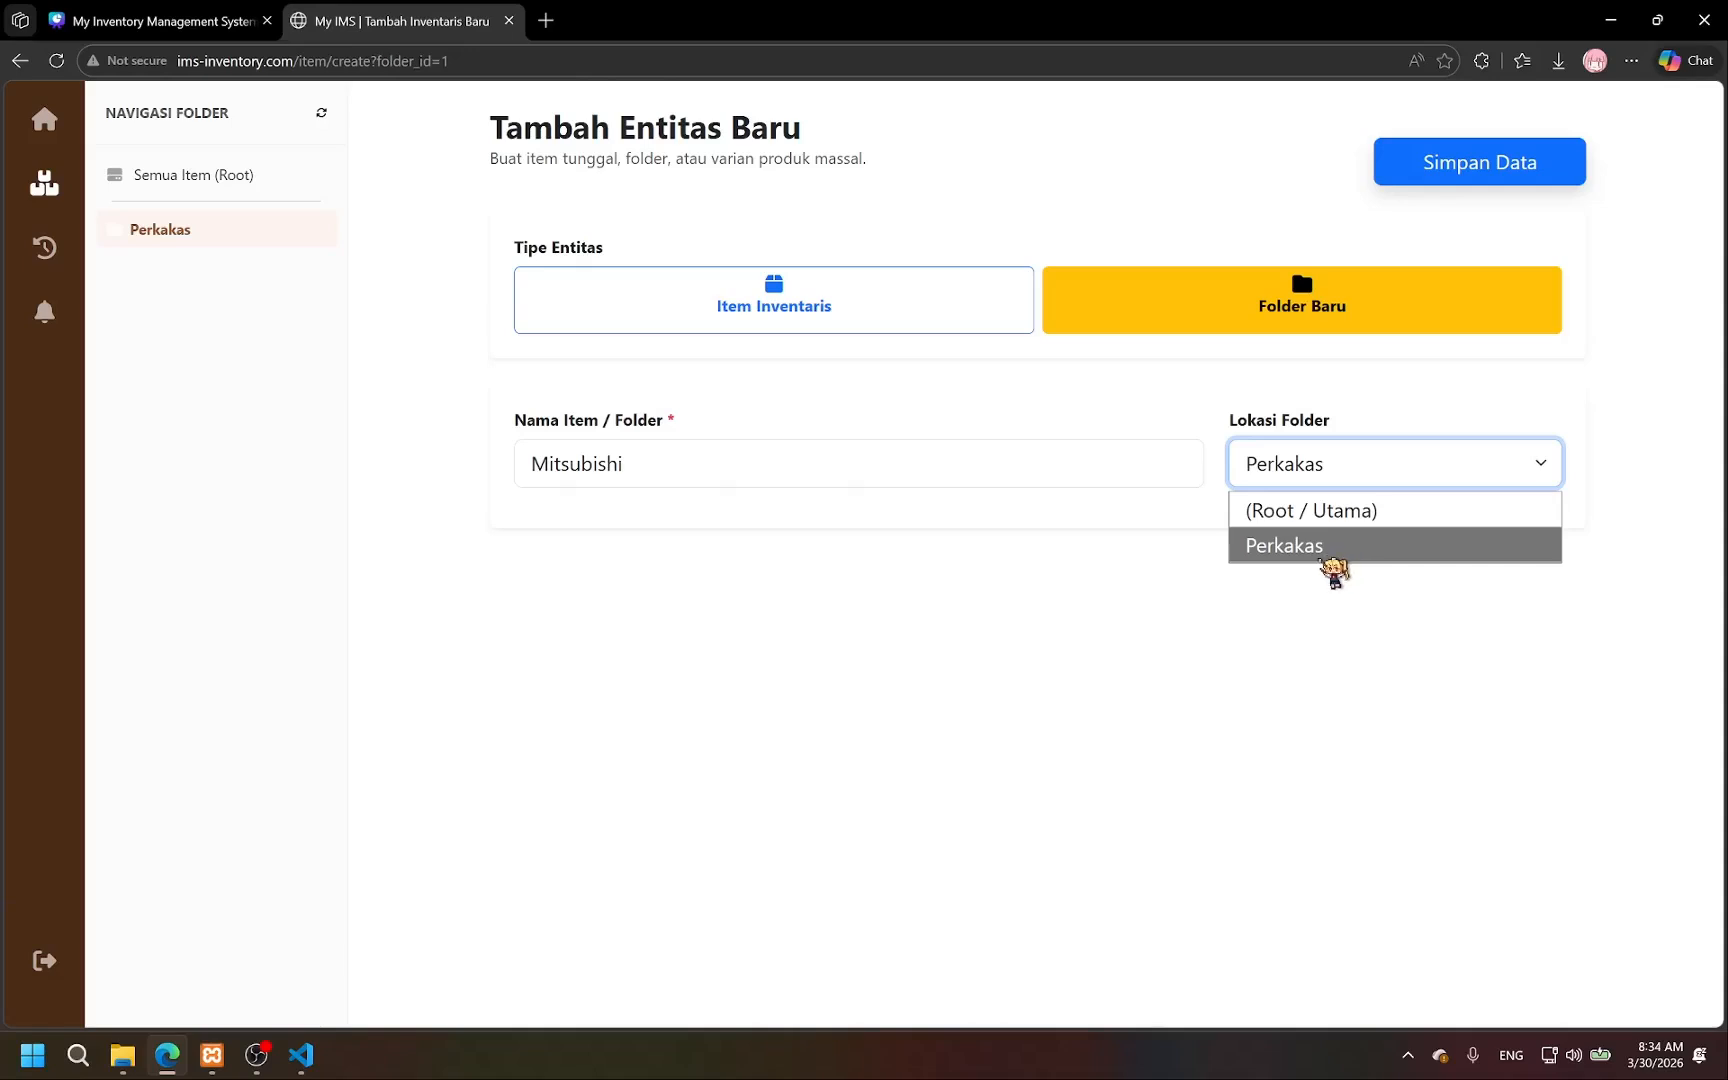
click(1328, 552)
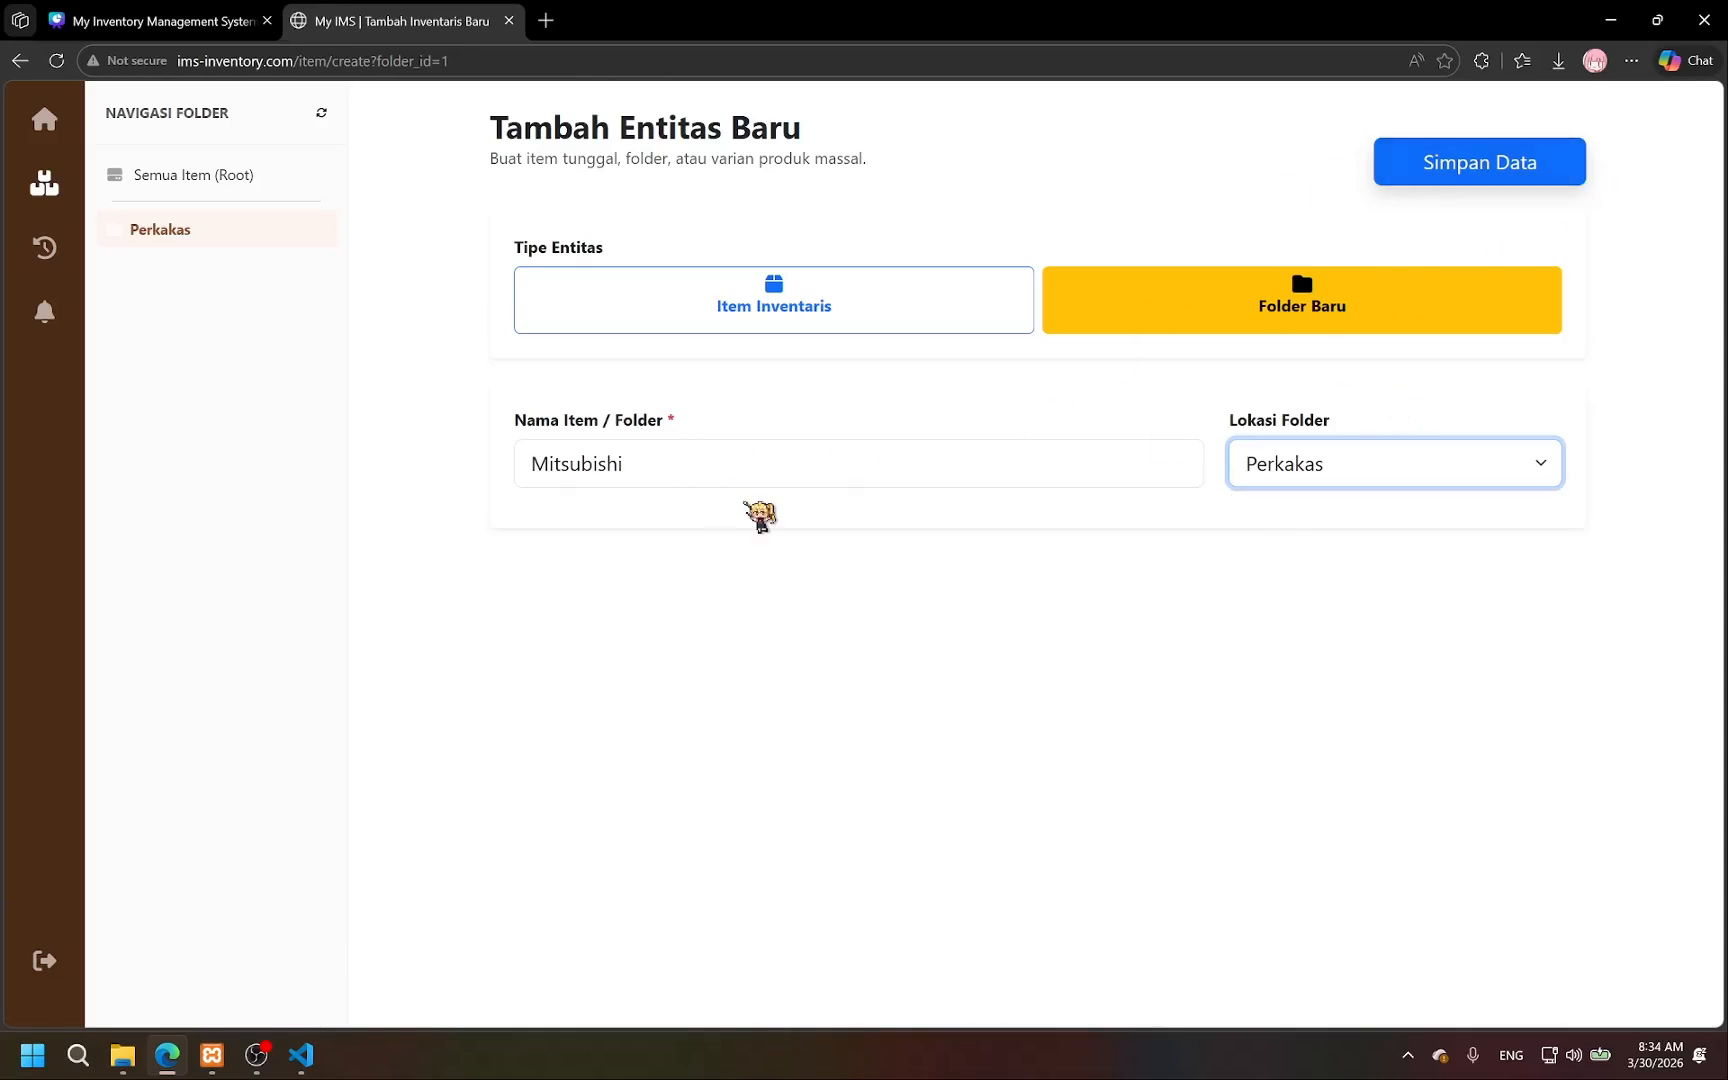
click(1480, 182)
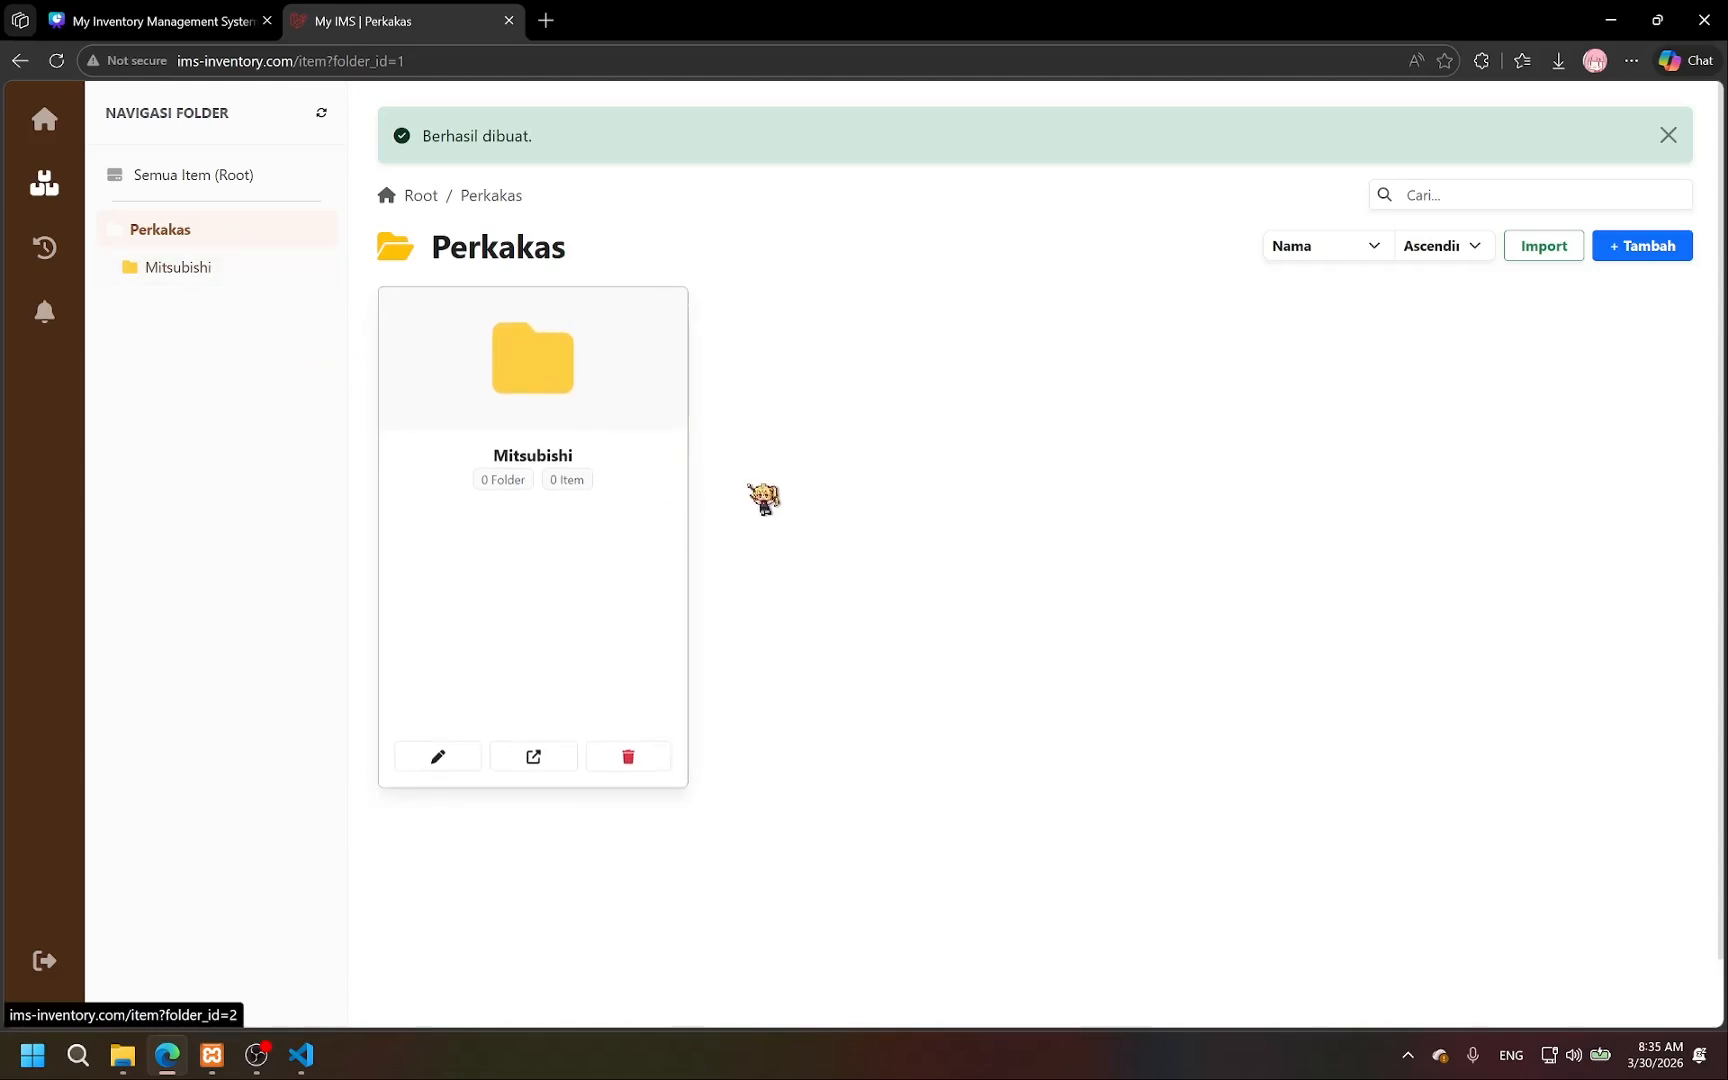
Start a new inventory item in the Perkakas folder and name it Obeng Bintang.
click(1645, 250)
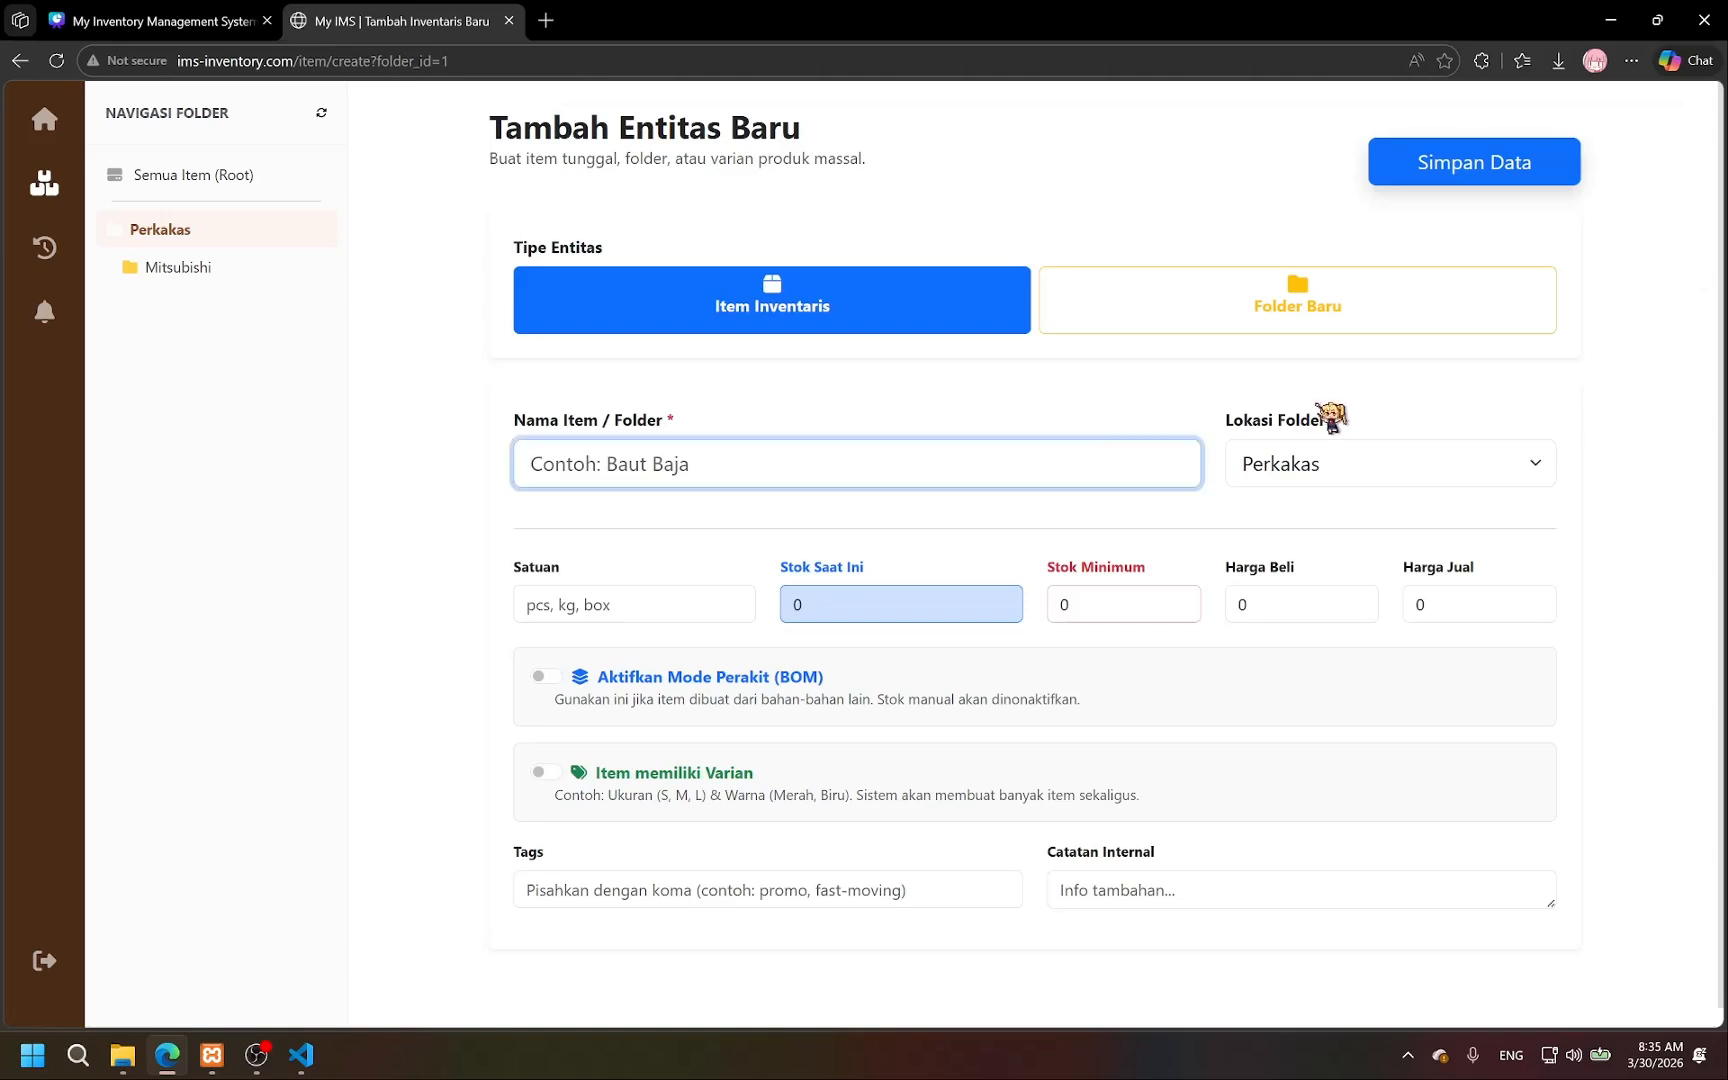
click(1112, 395)
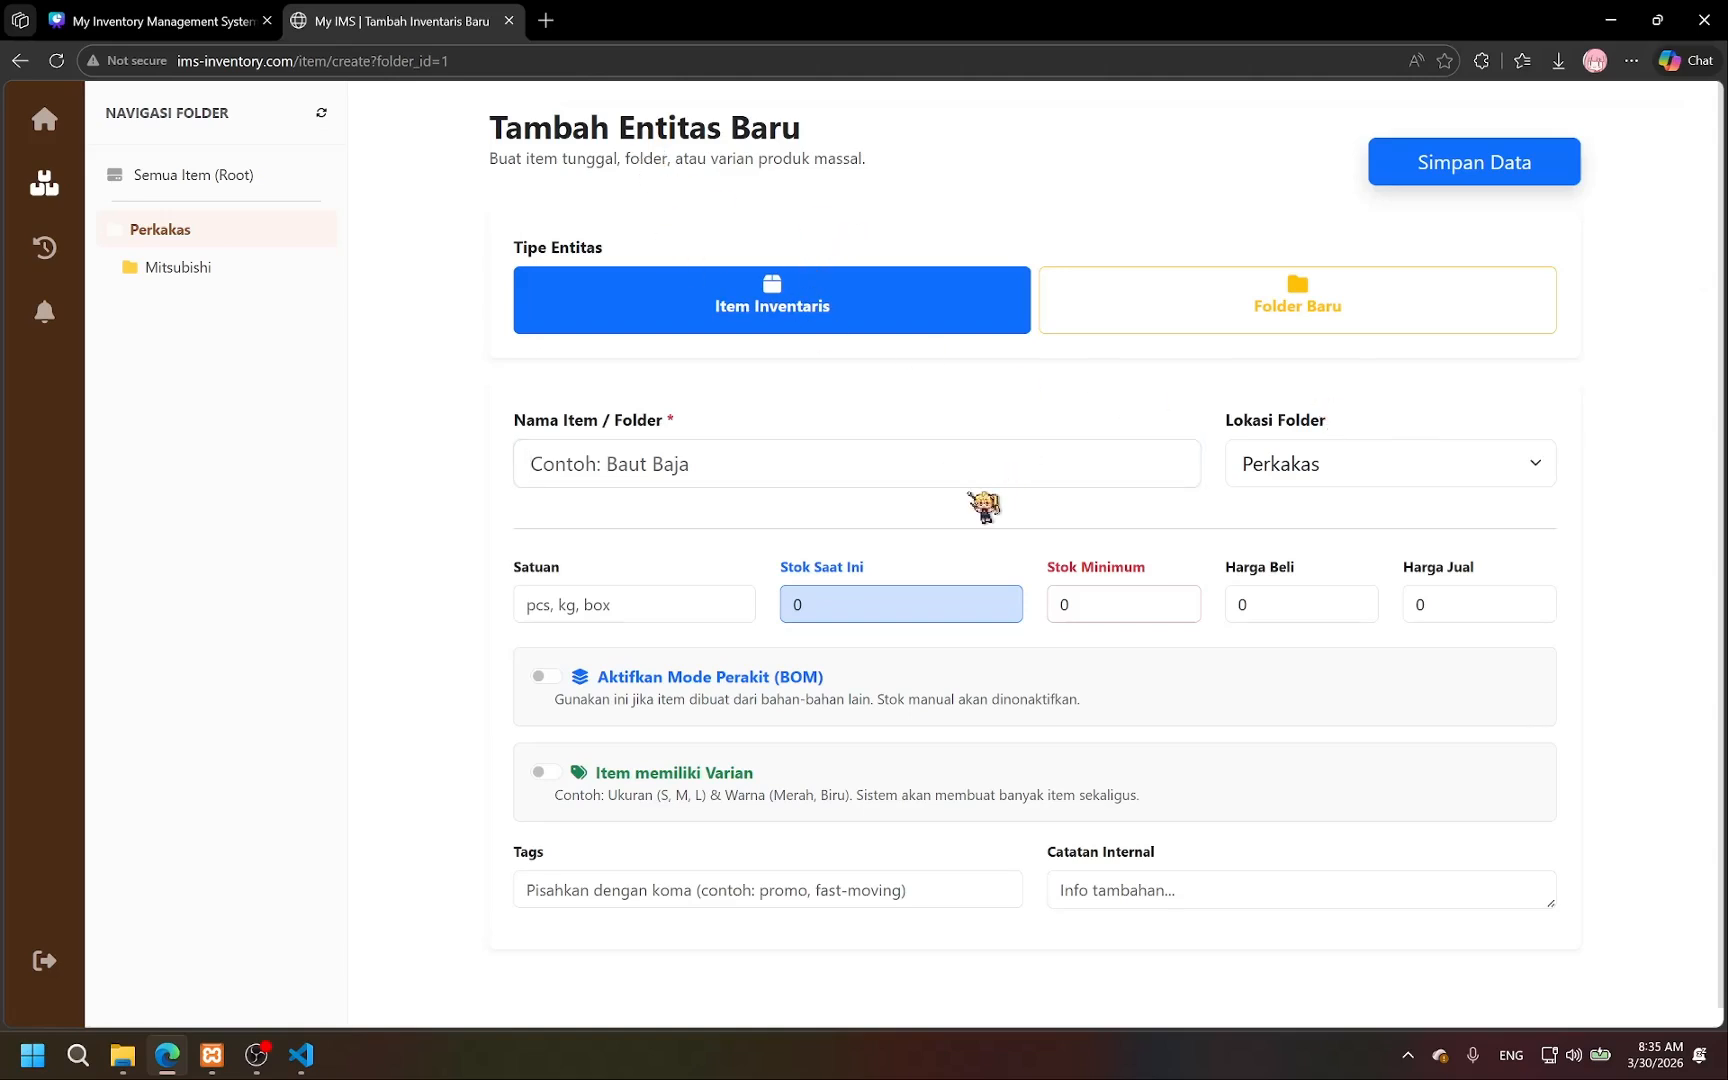
click(820, 466)
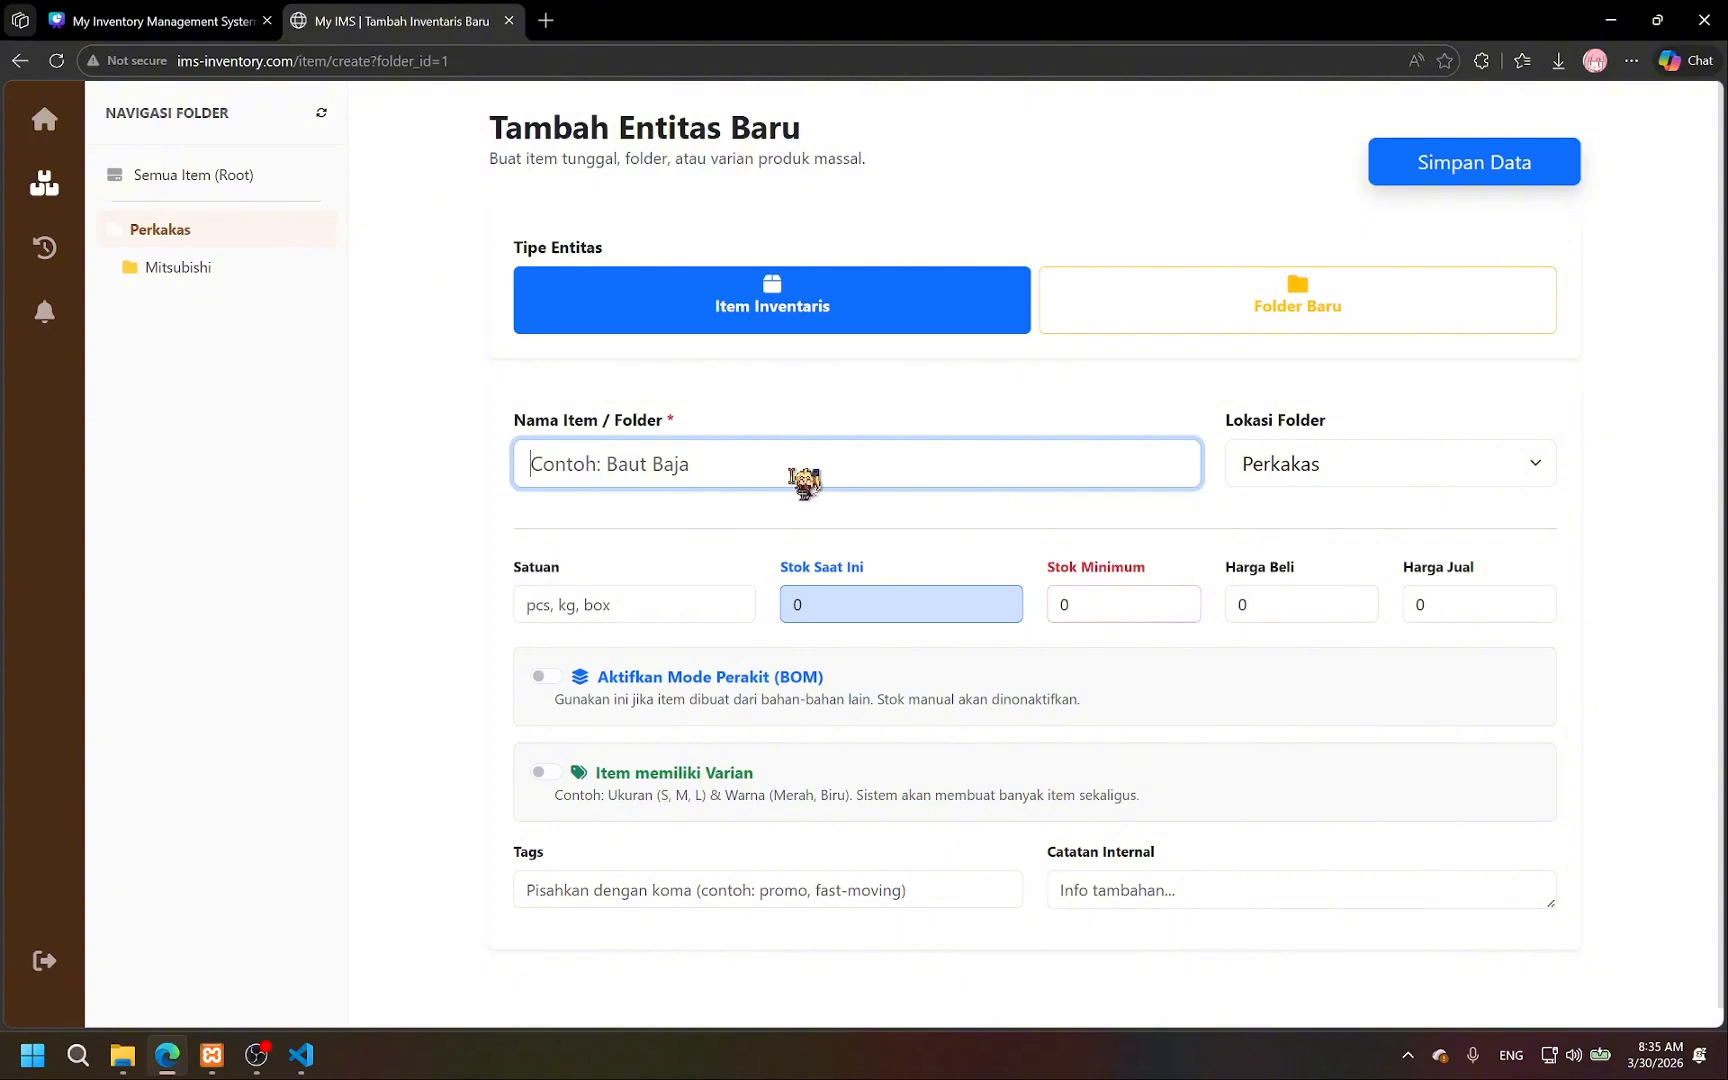
text(Obeng)
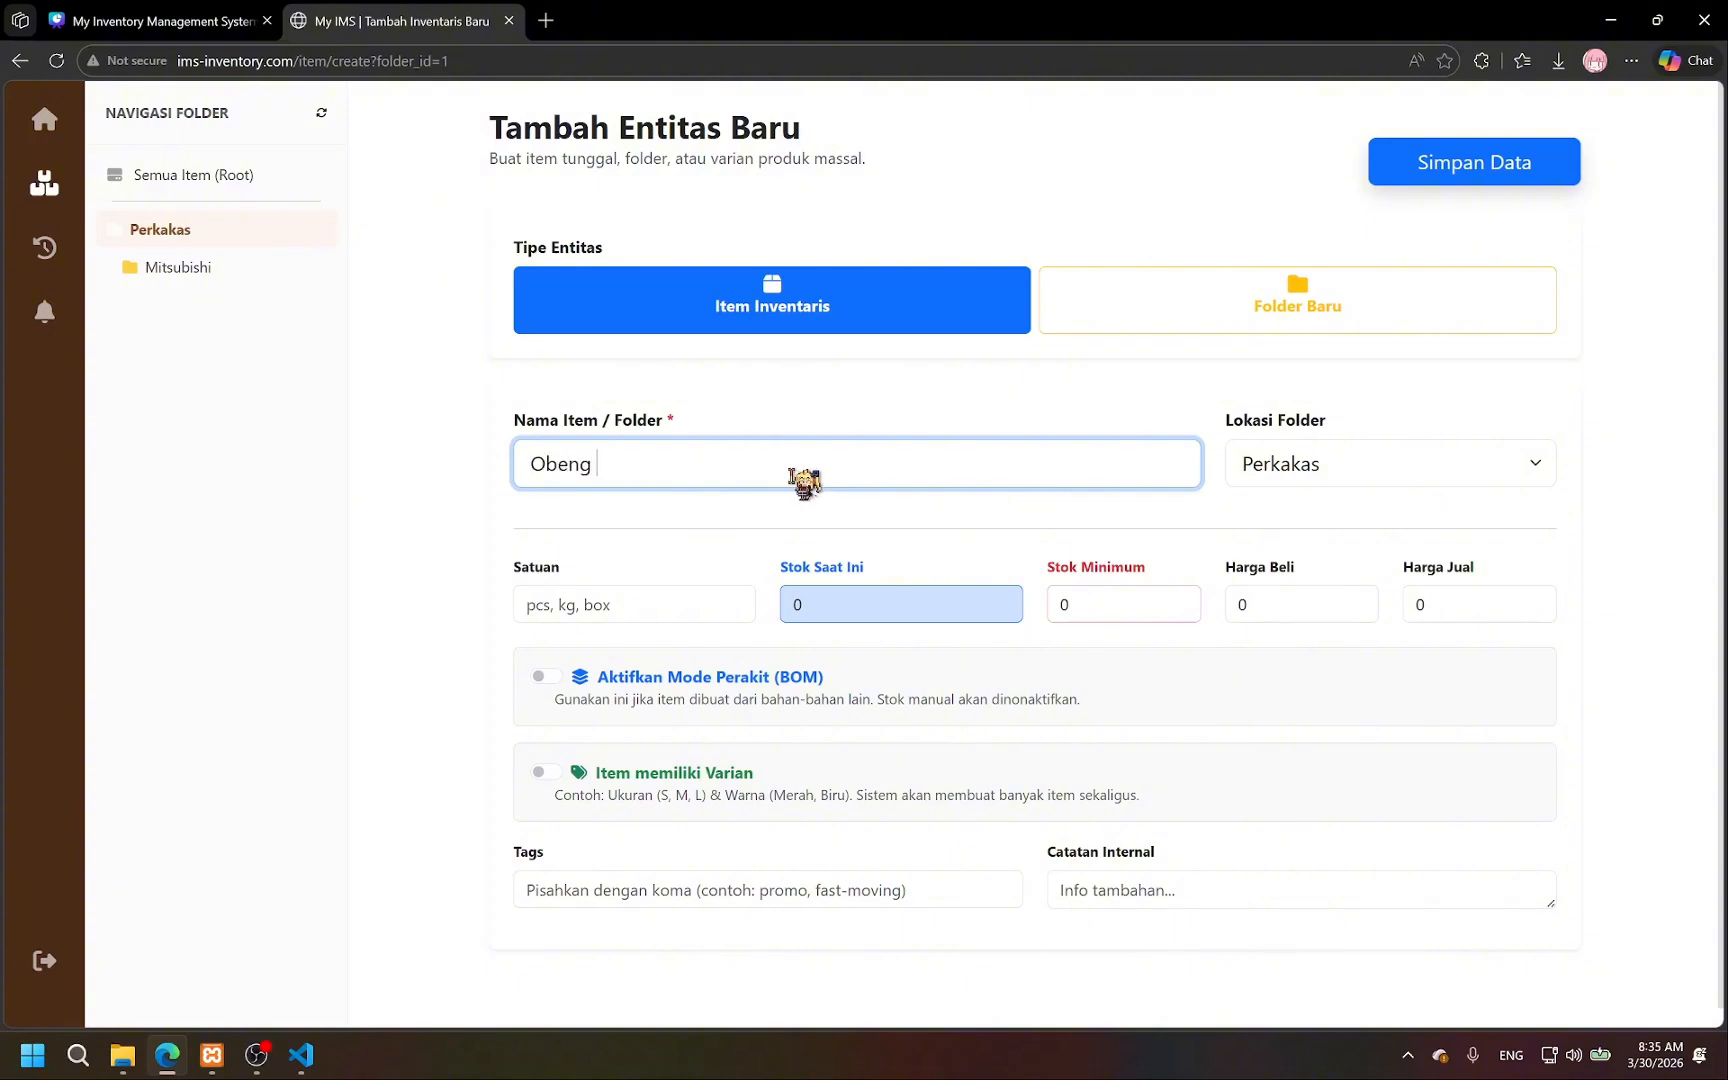
text( Bintang)
Set the item's unit (Satuan) to pcs, with a current stock of 50 and a minimum stock of 20.
click(590, 605)
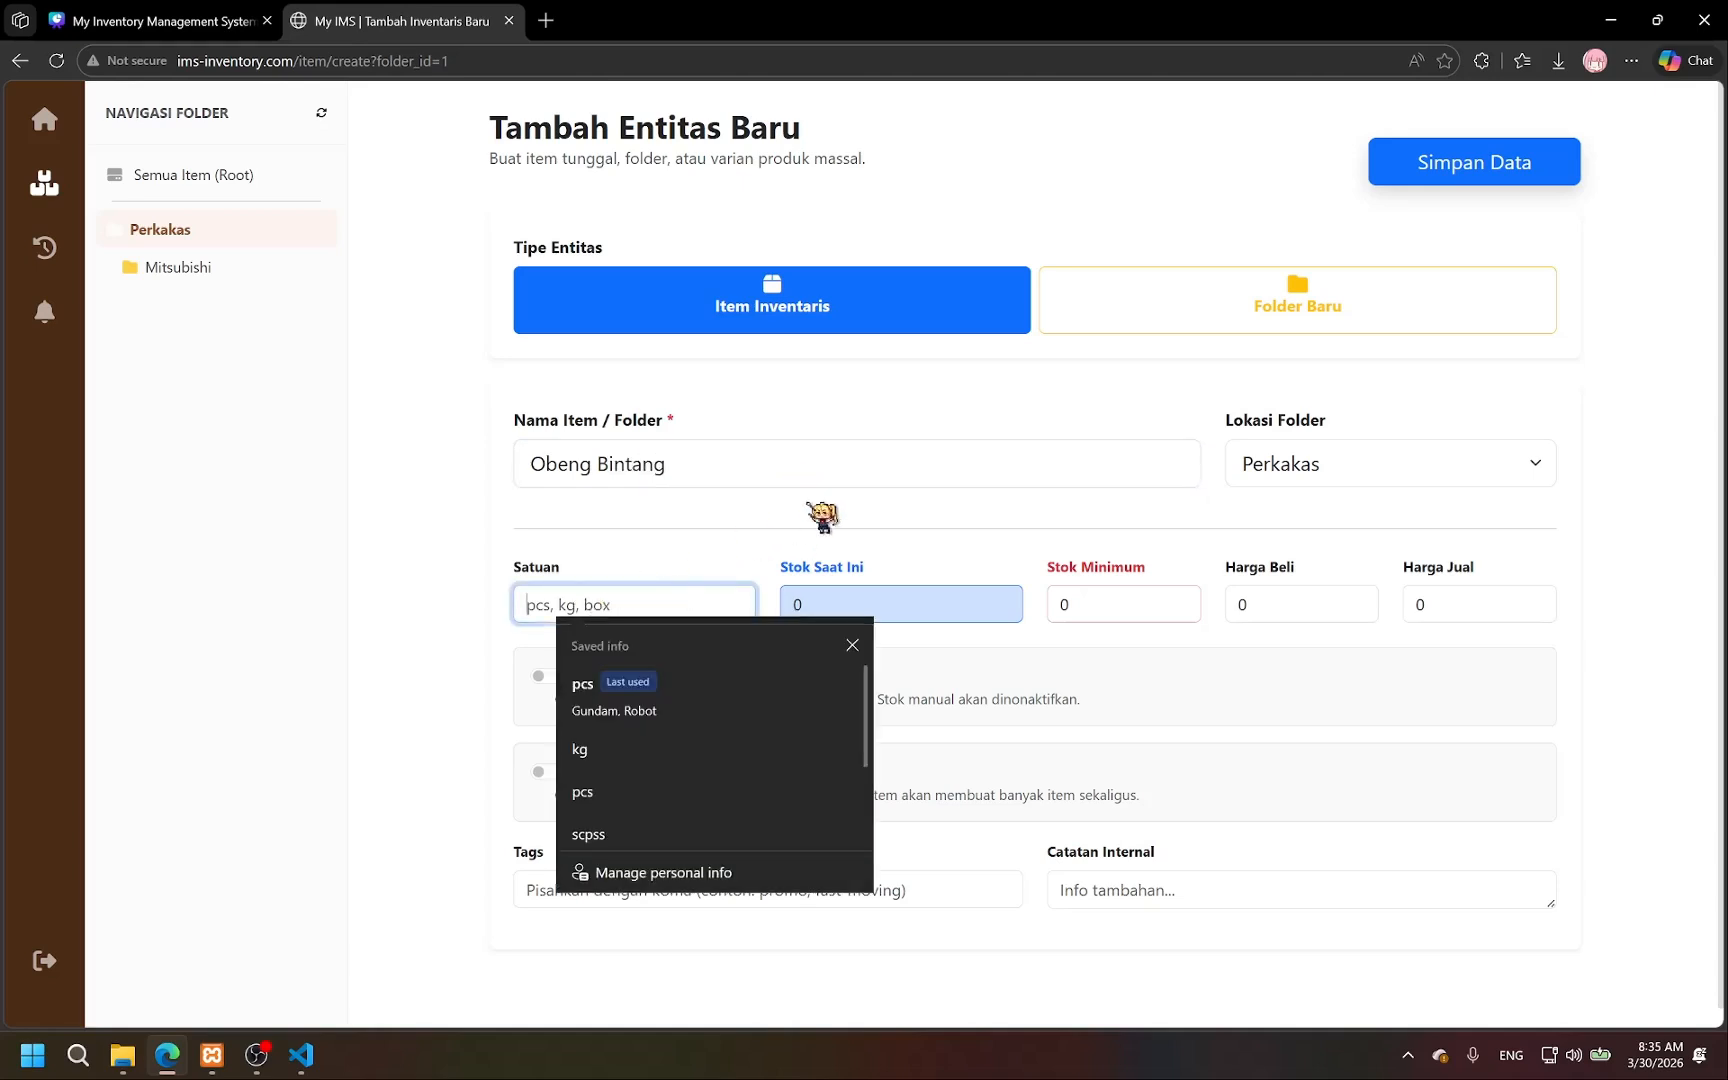
click(968, 603)
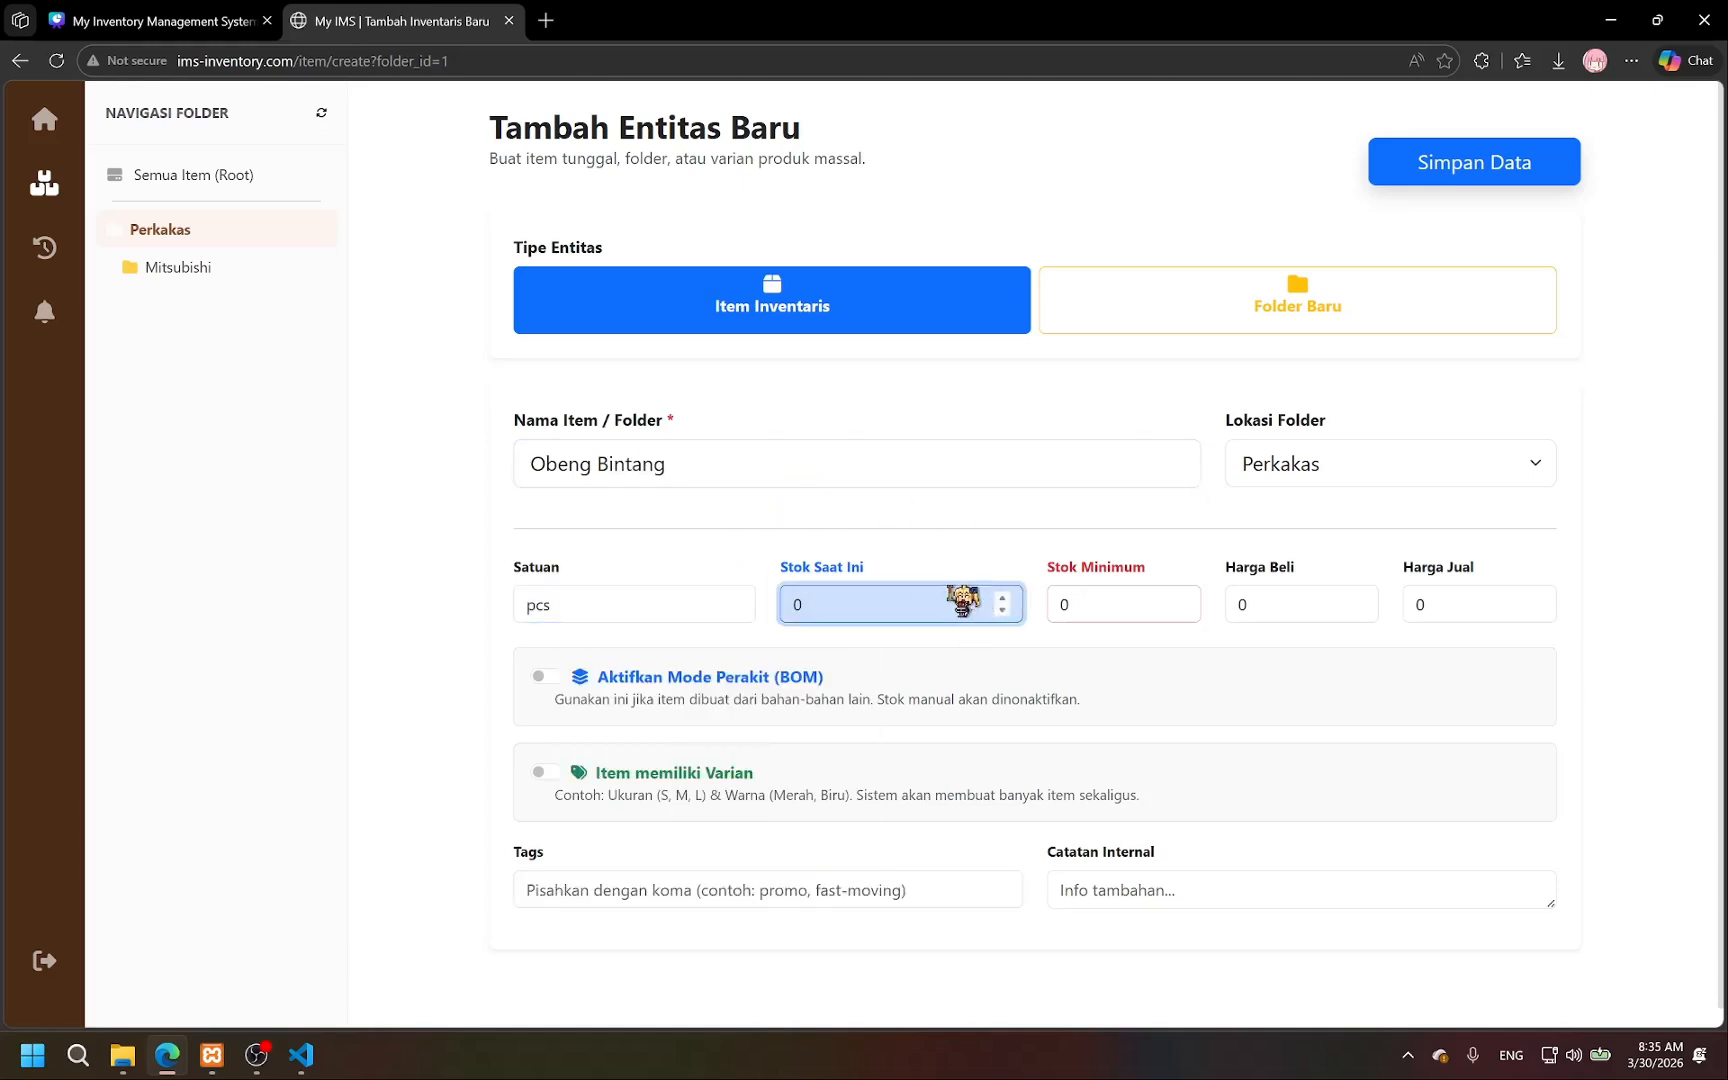
key(BackSpace)
text(50)
click(1193, 600)
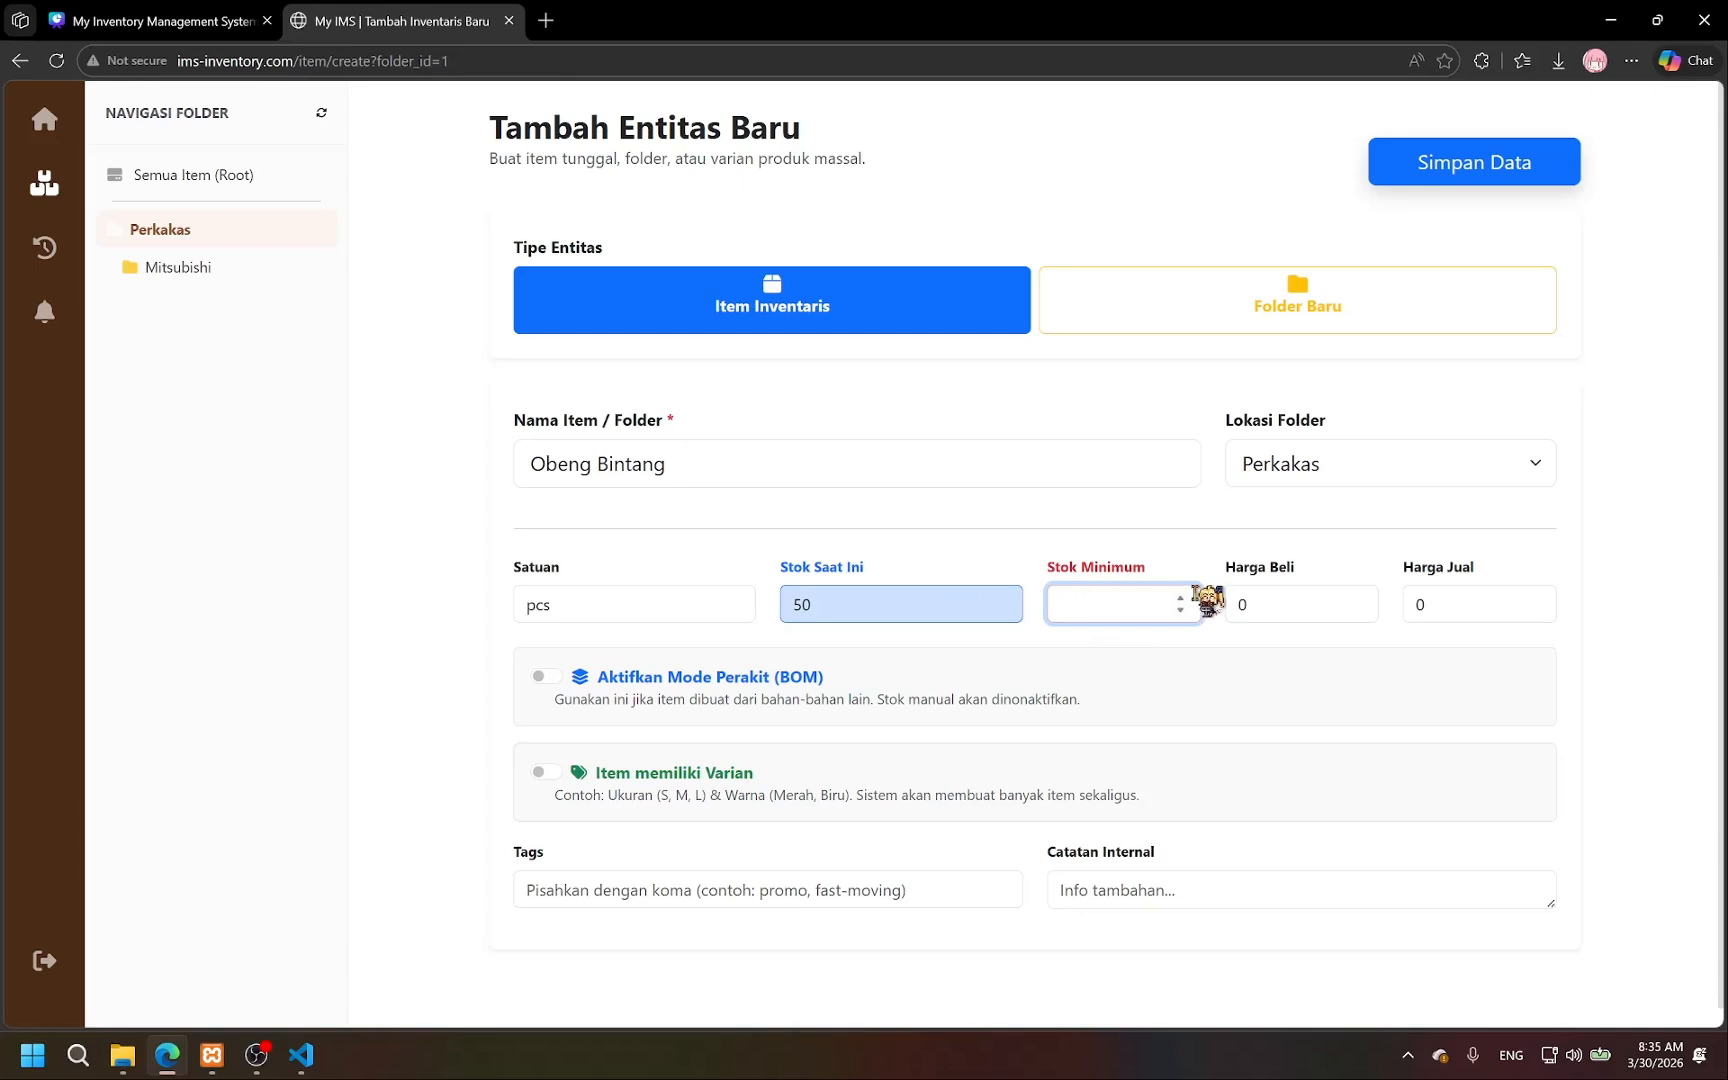
text(20)
Set the purchase price (Harga Beli) to 5000 and the selling price (Harga Jual) to 8000.
click(1298, 605)
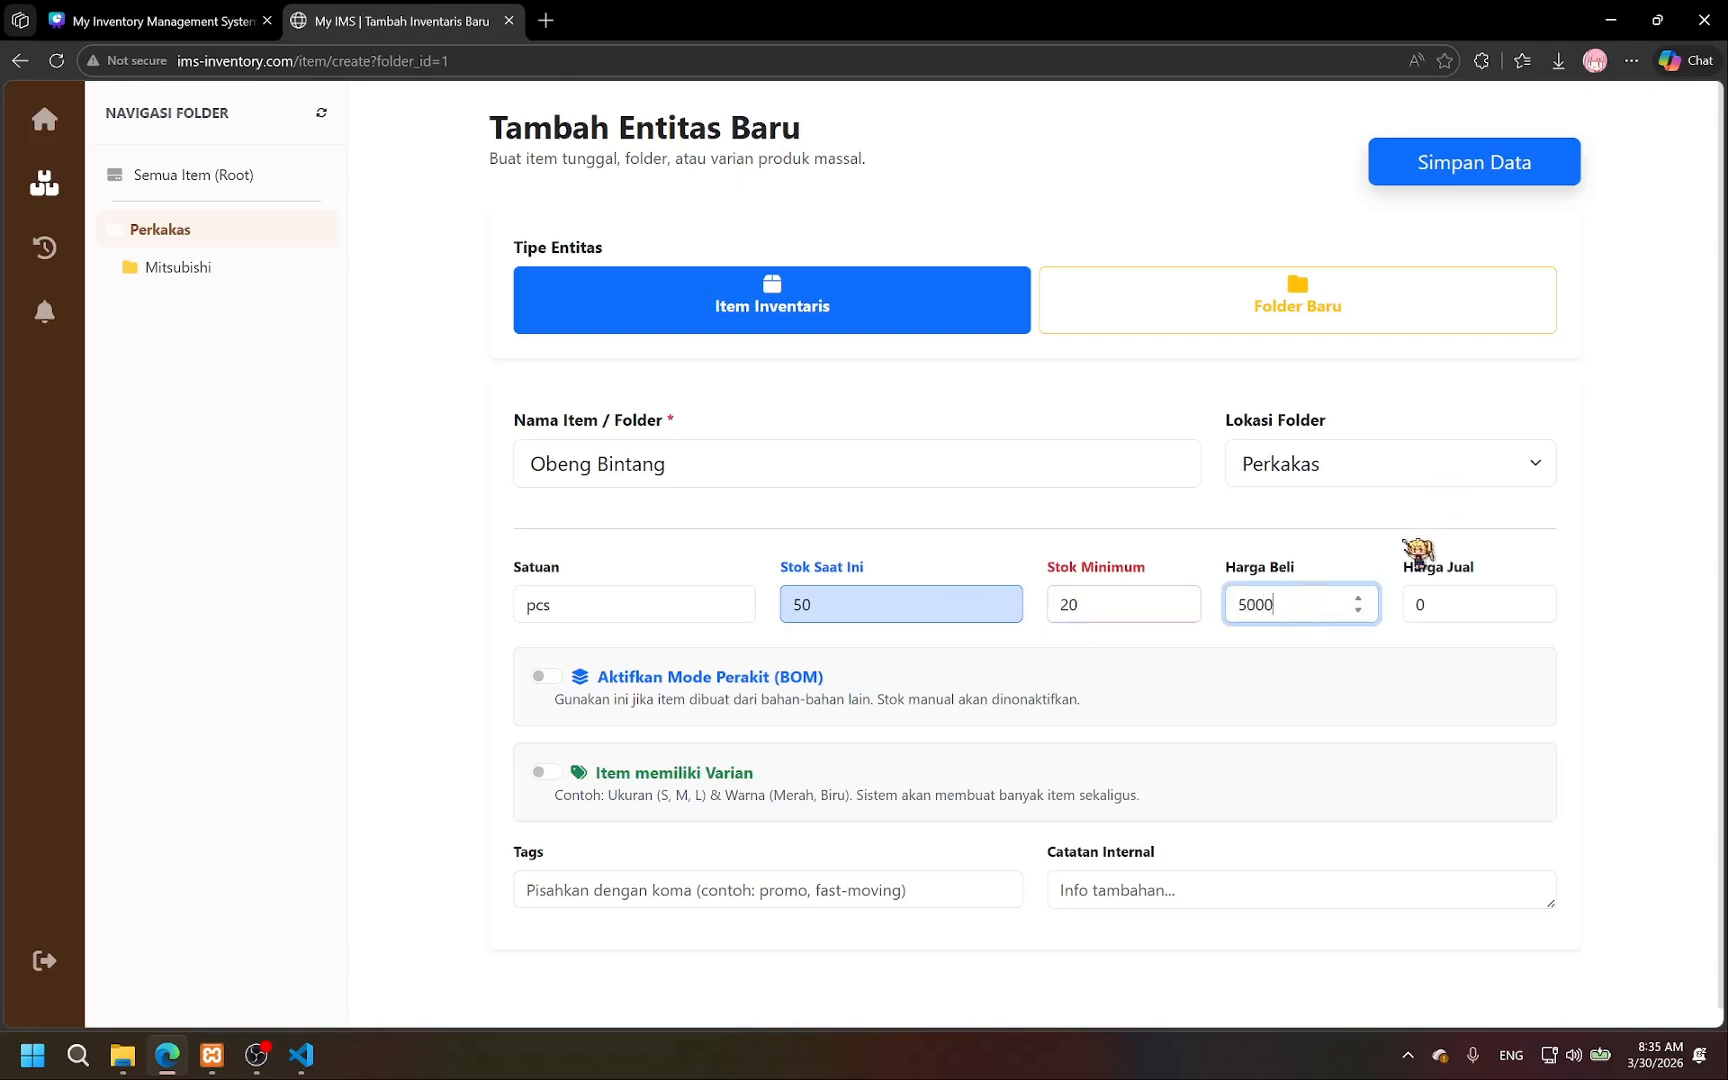
click(1449, 613)
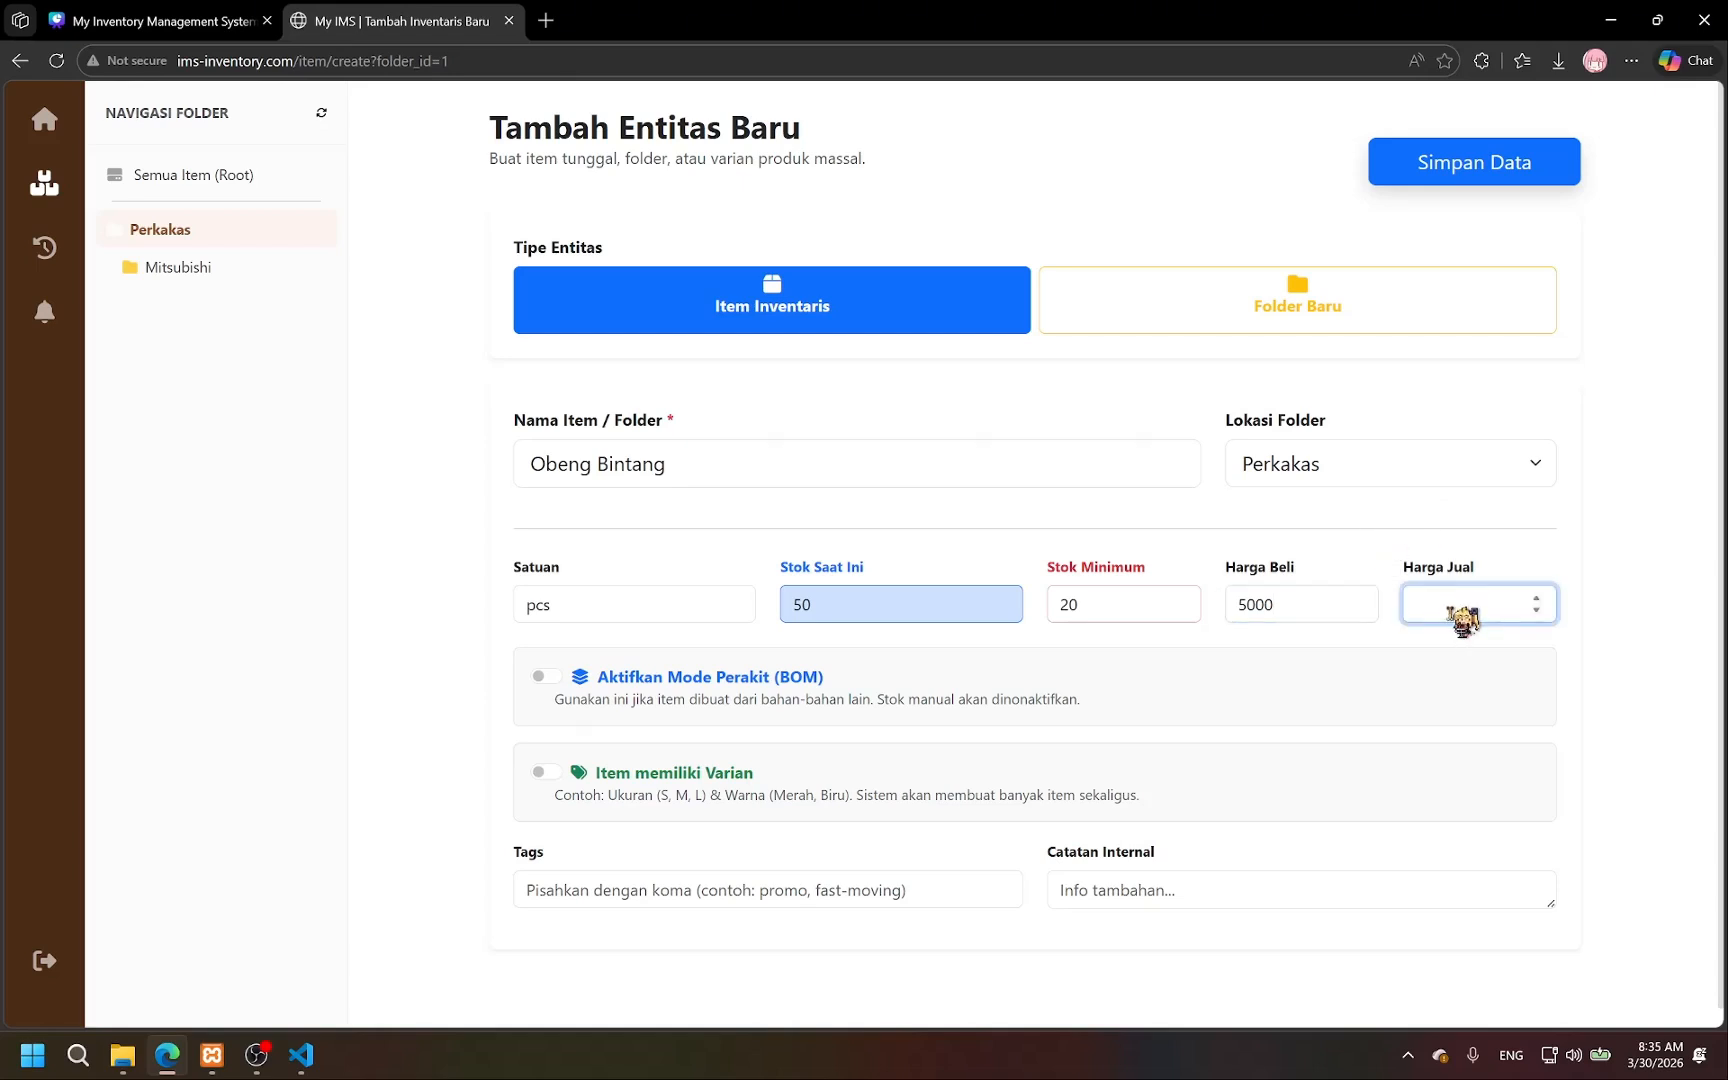
click(1577, 403)
Tag the Obeng Bintang item with Perkakas, Besi, Alat Rumah Tangga.
scroll(1697, 839, down, 1)
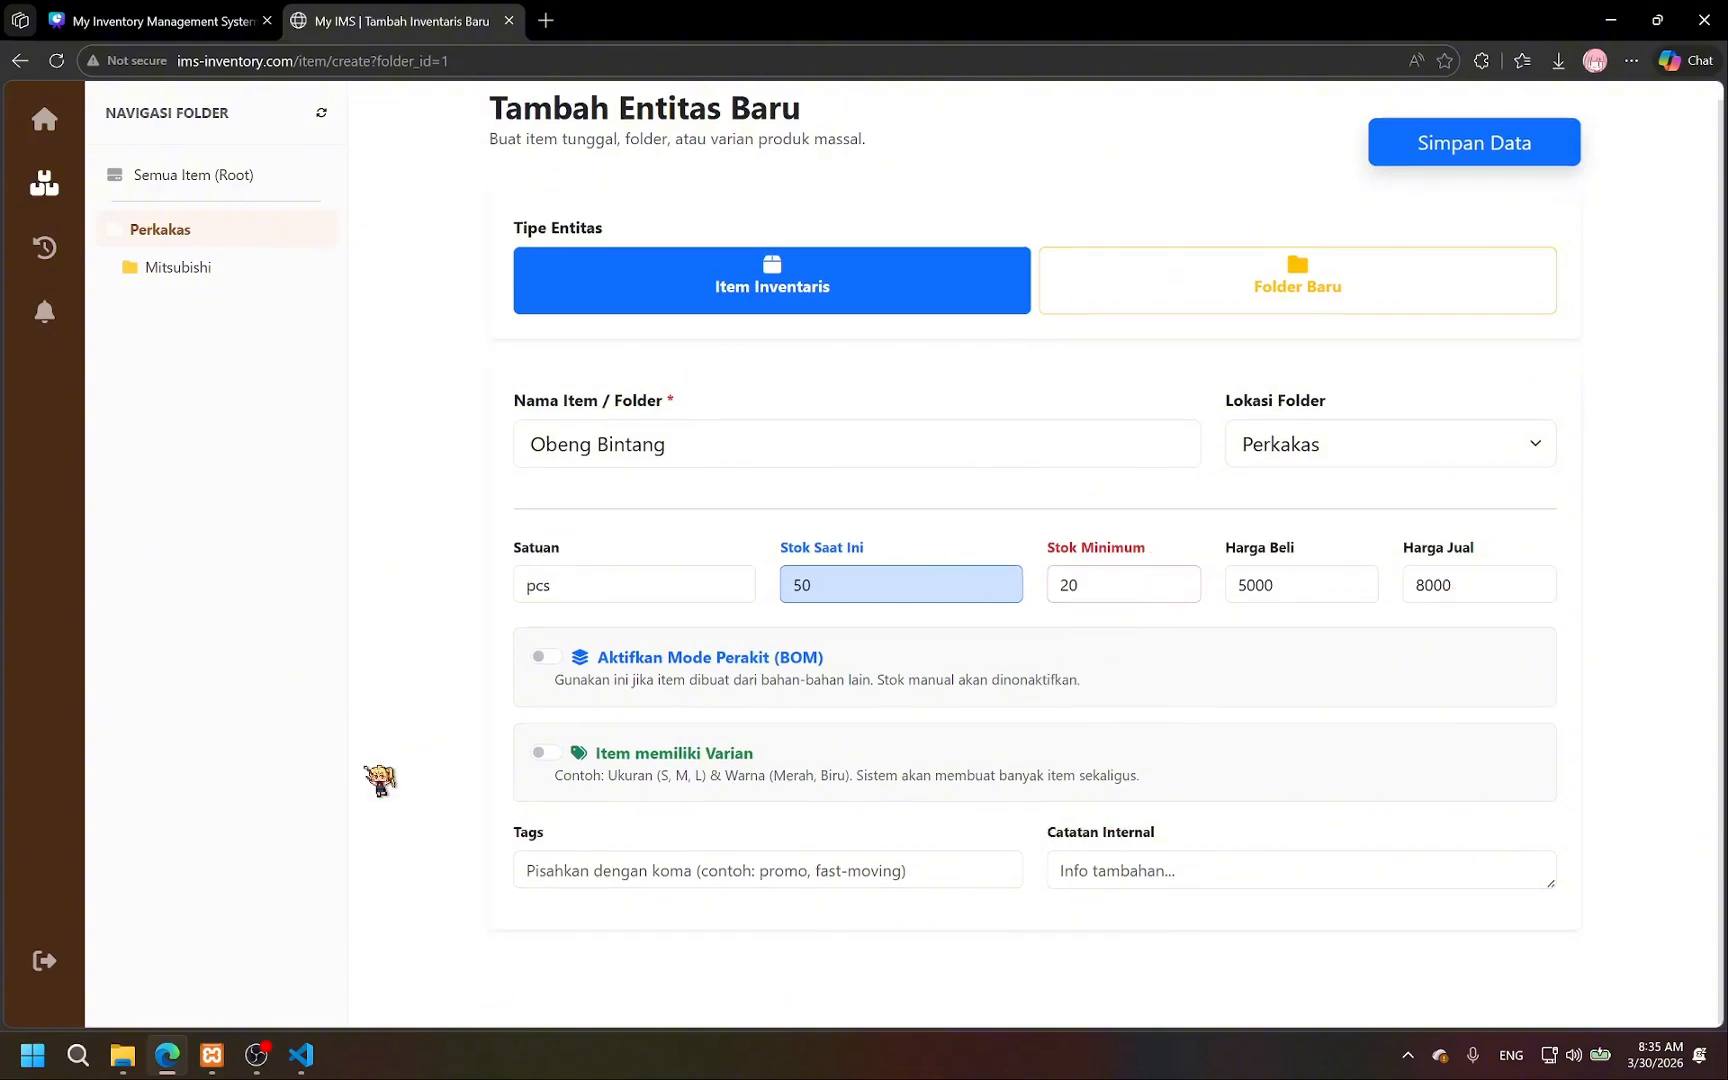
click(851, 876)
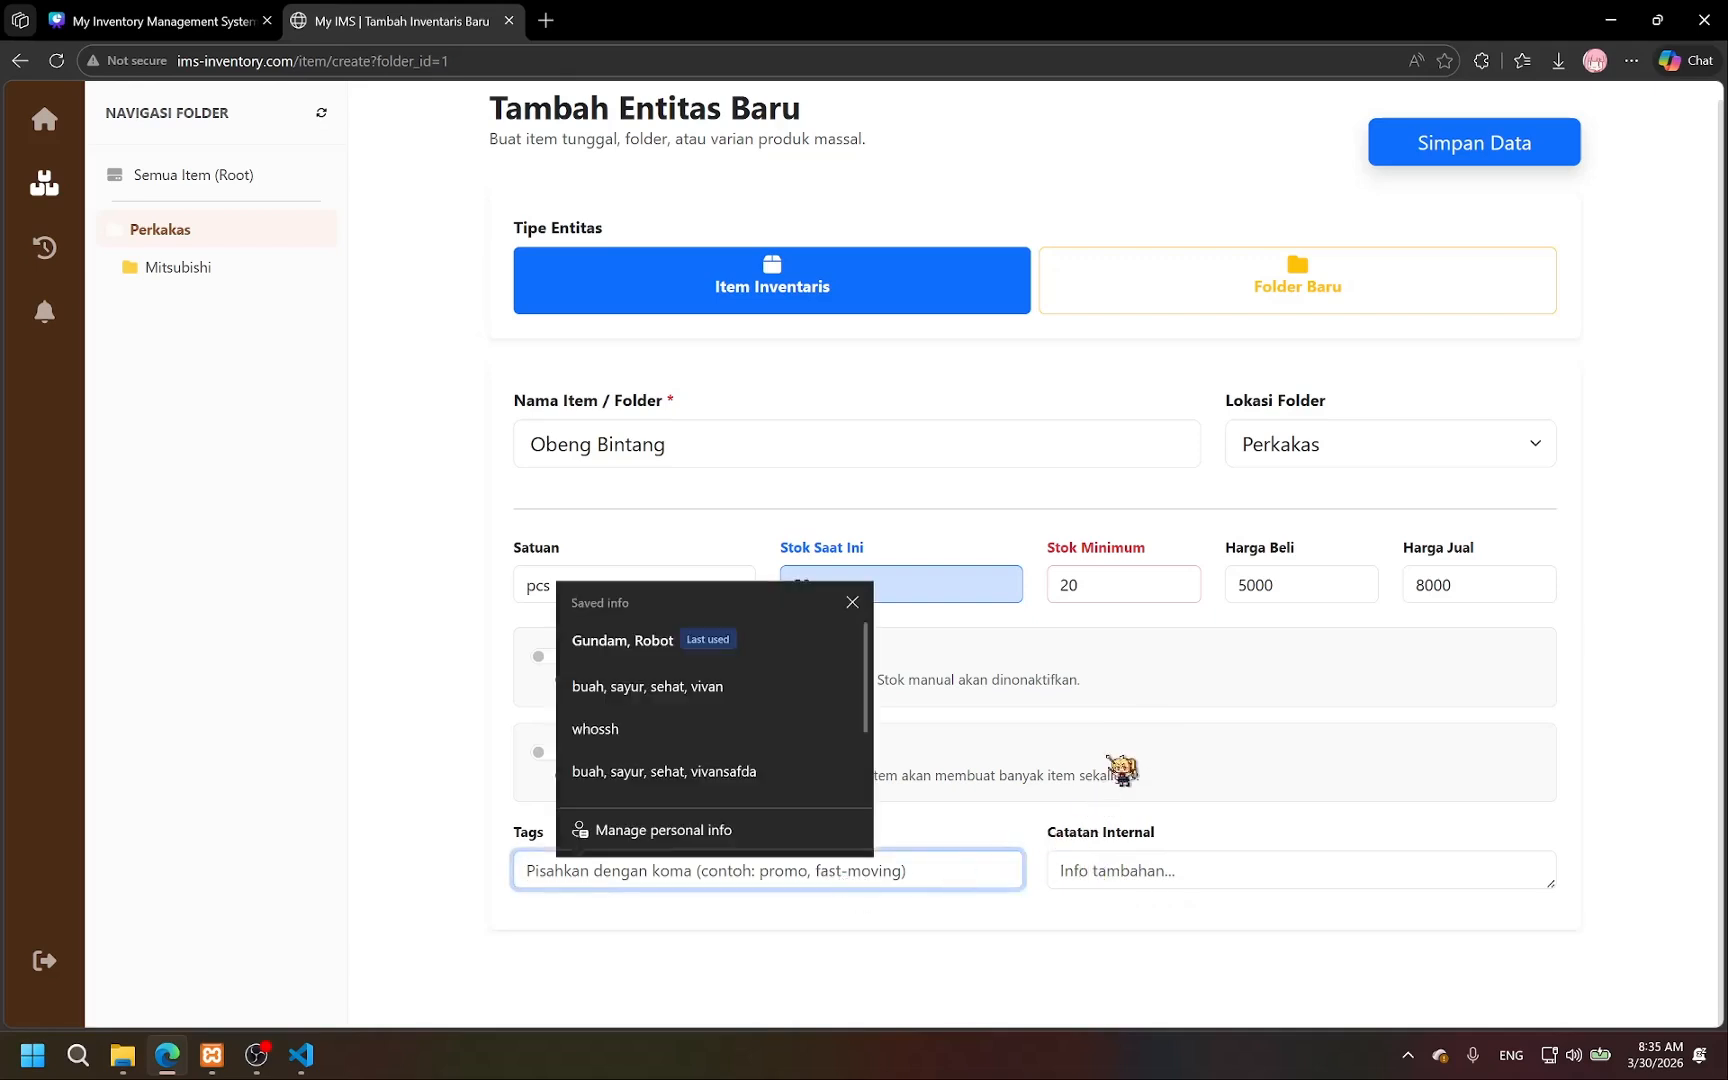
text(Perkakas, Besi, Alat Rumah Tangga)
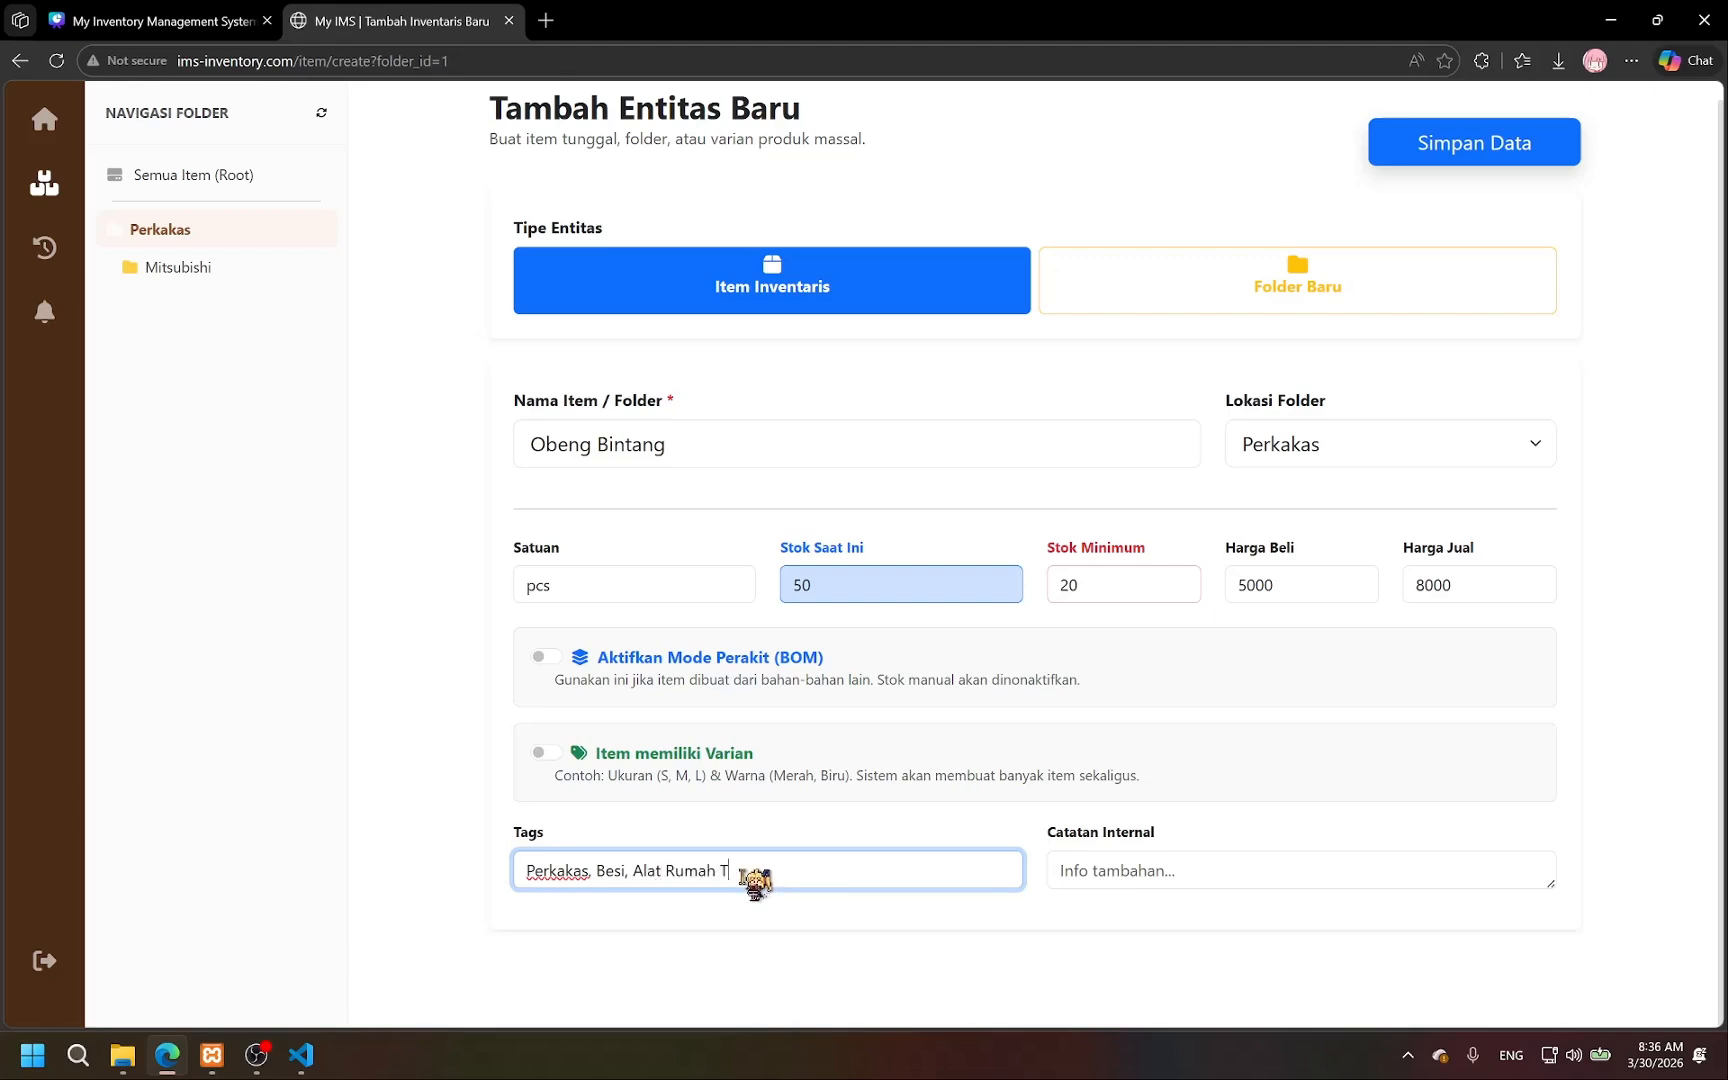
Enter the internal note "Alat penting" for Obeng Bintang and save the item.
click(1218, 880)
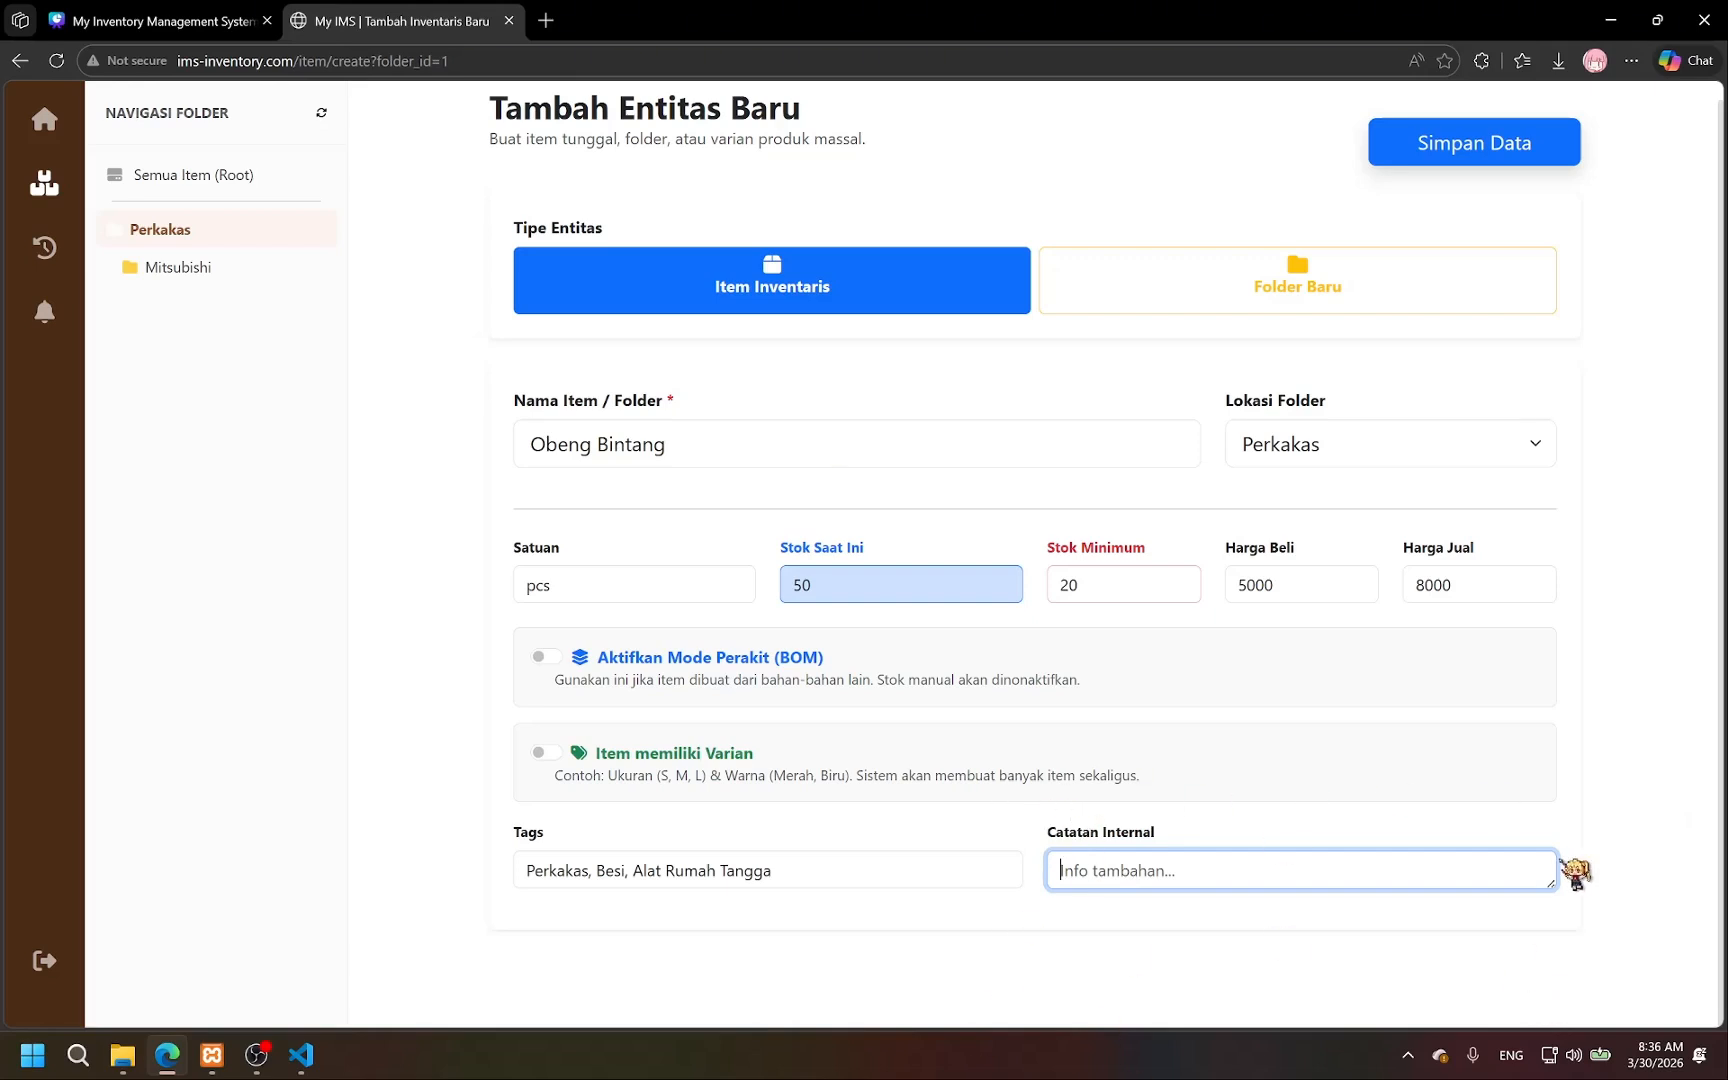
click(1218, 880)
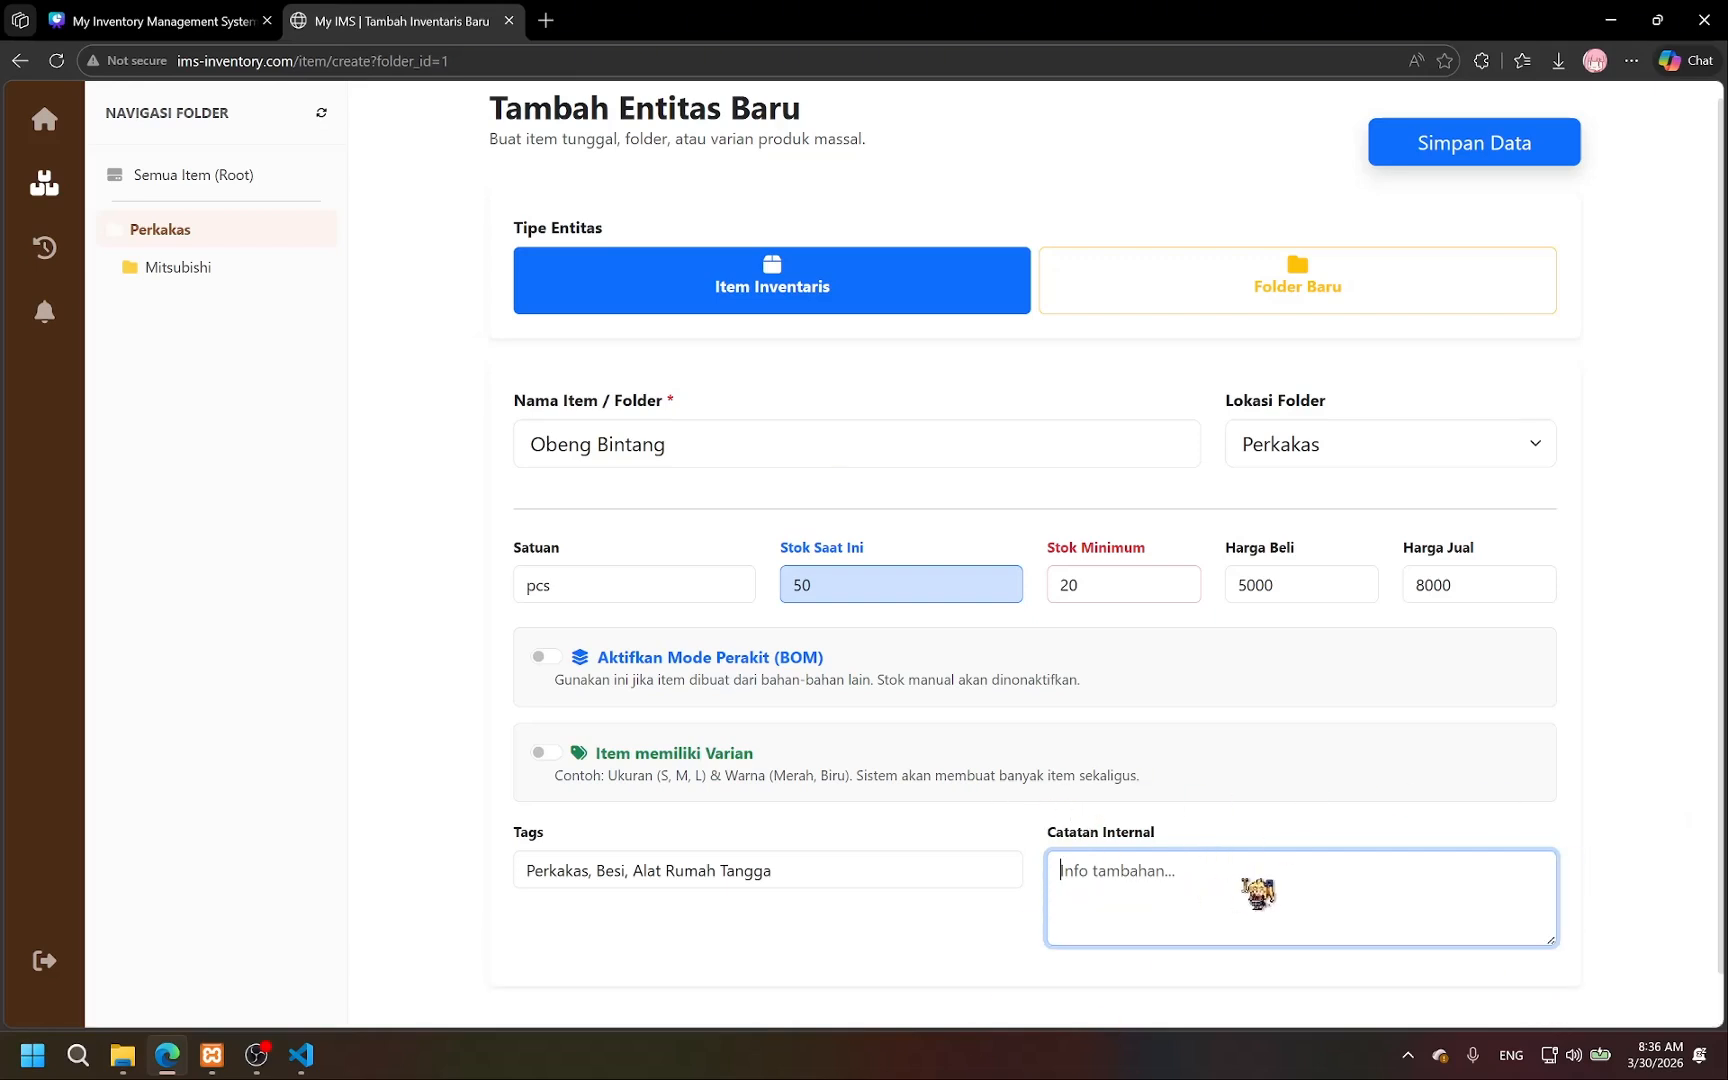
text(Alat penting)
click(1605, 282)
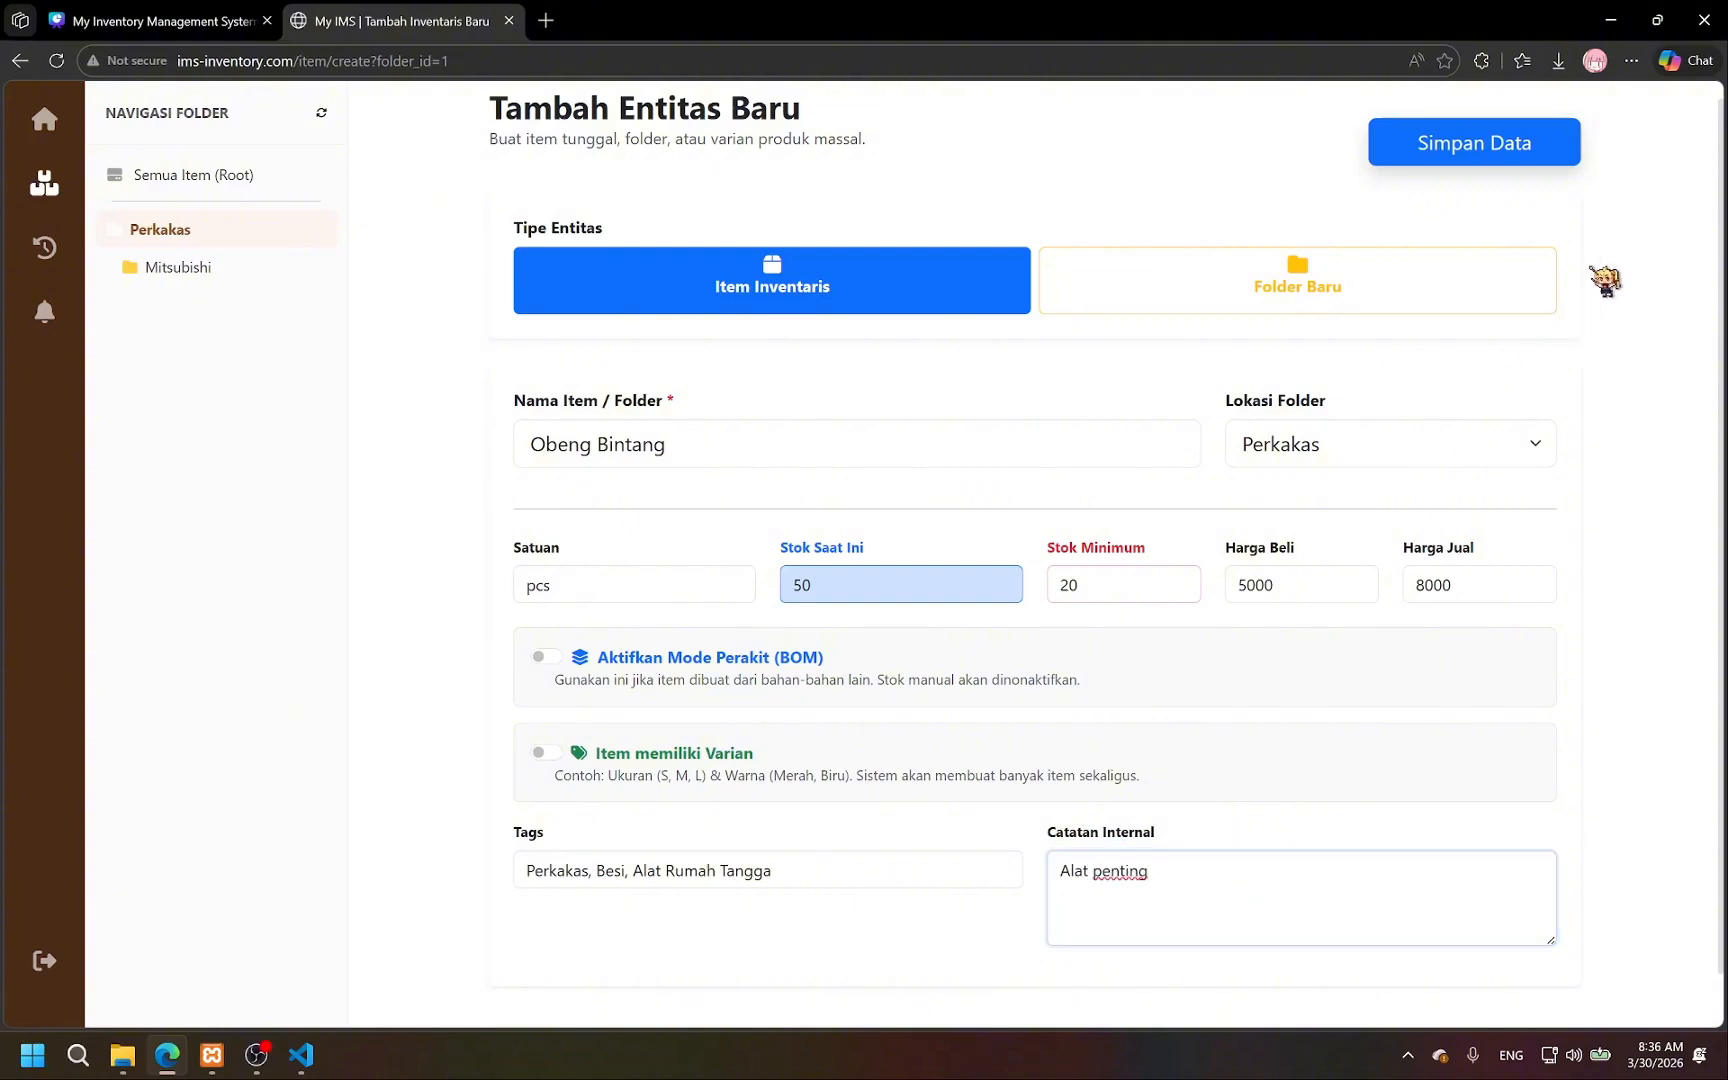
click(1458, 152)
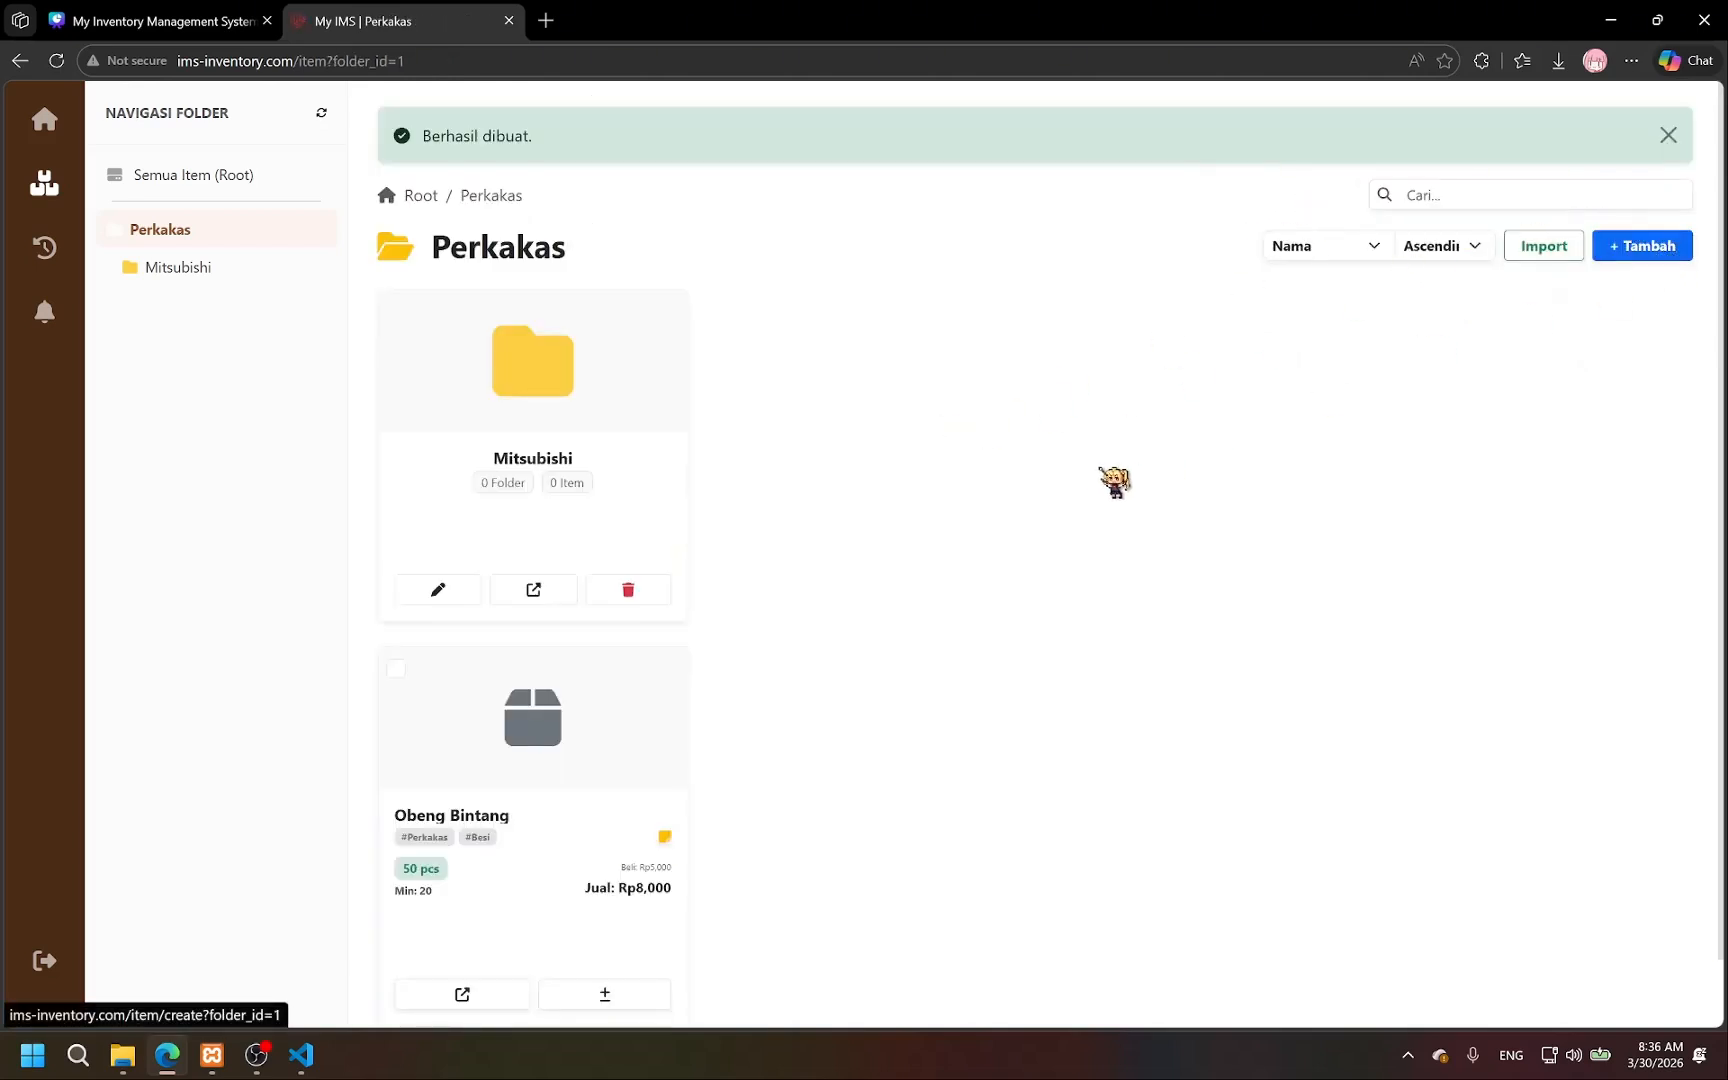
Start another item in the Perkakas folder with assembly mode (BOM) enabled and name it Baut.
click(1635, 248)
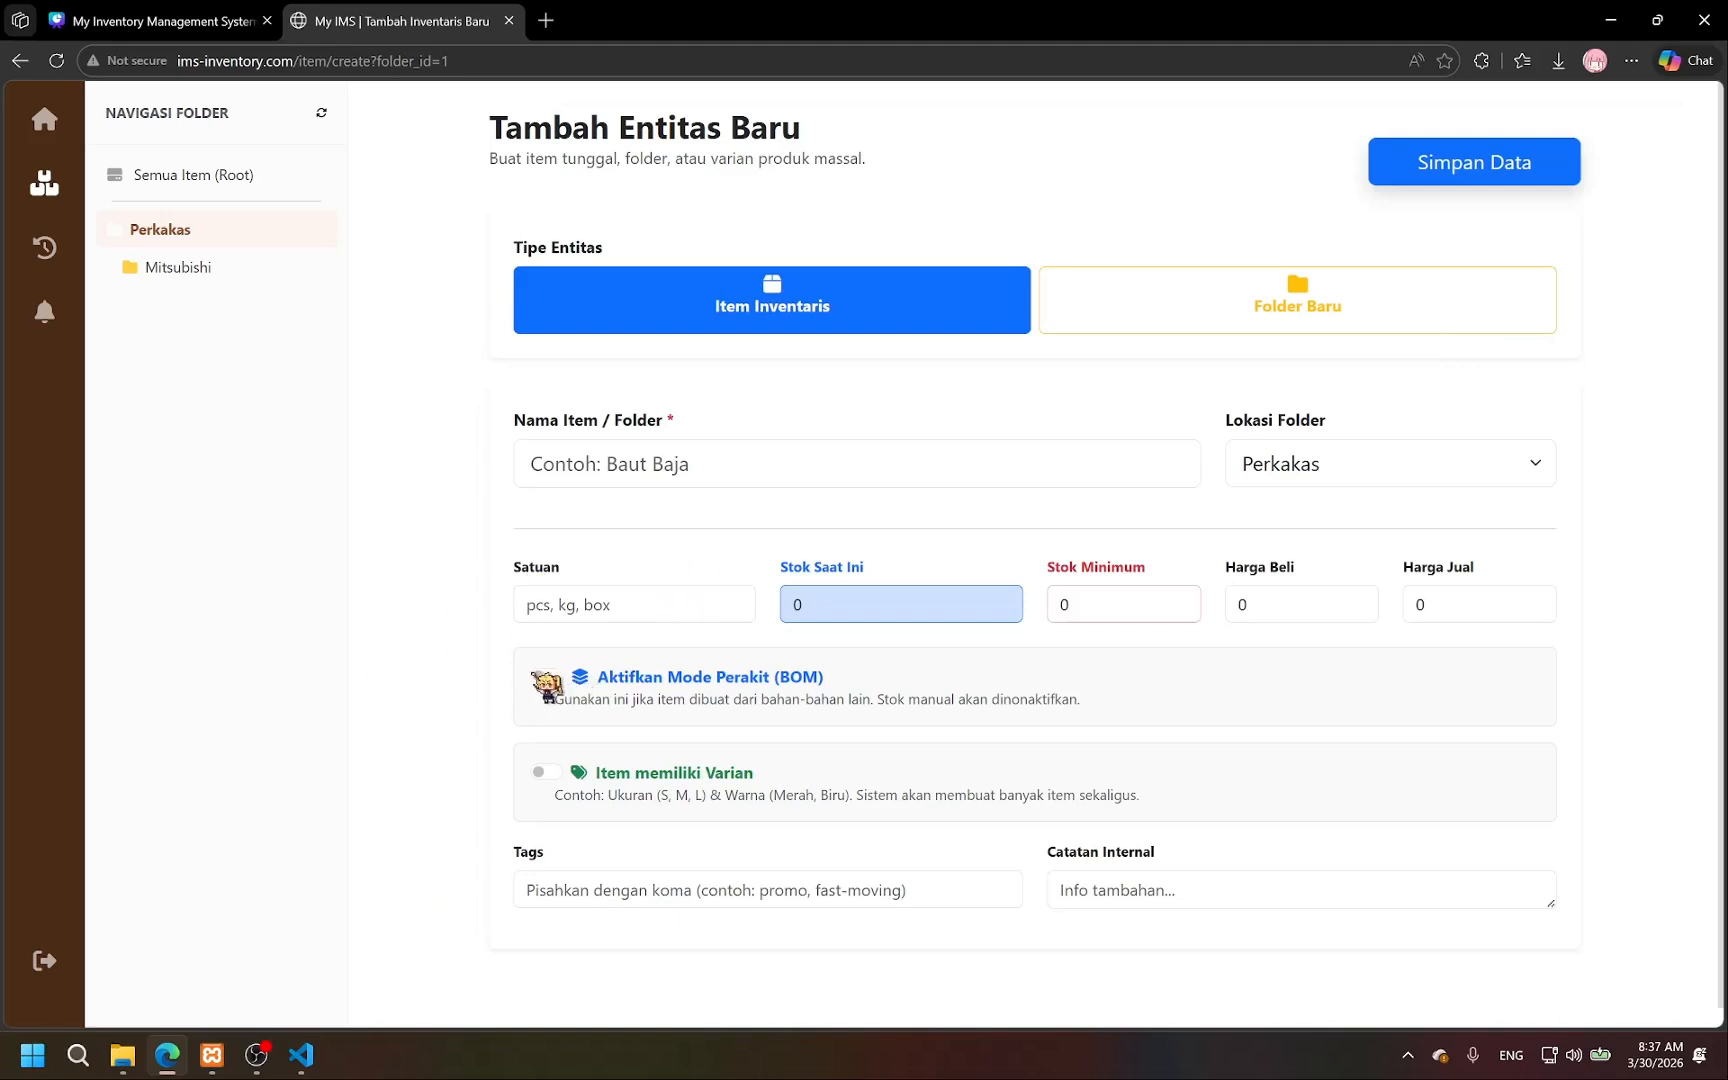
click(546, 676)
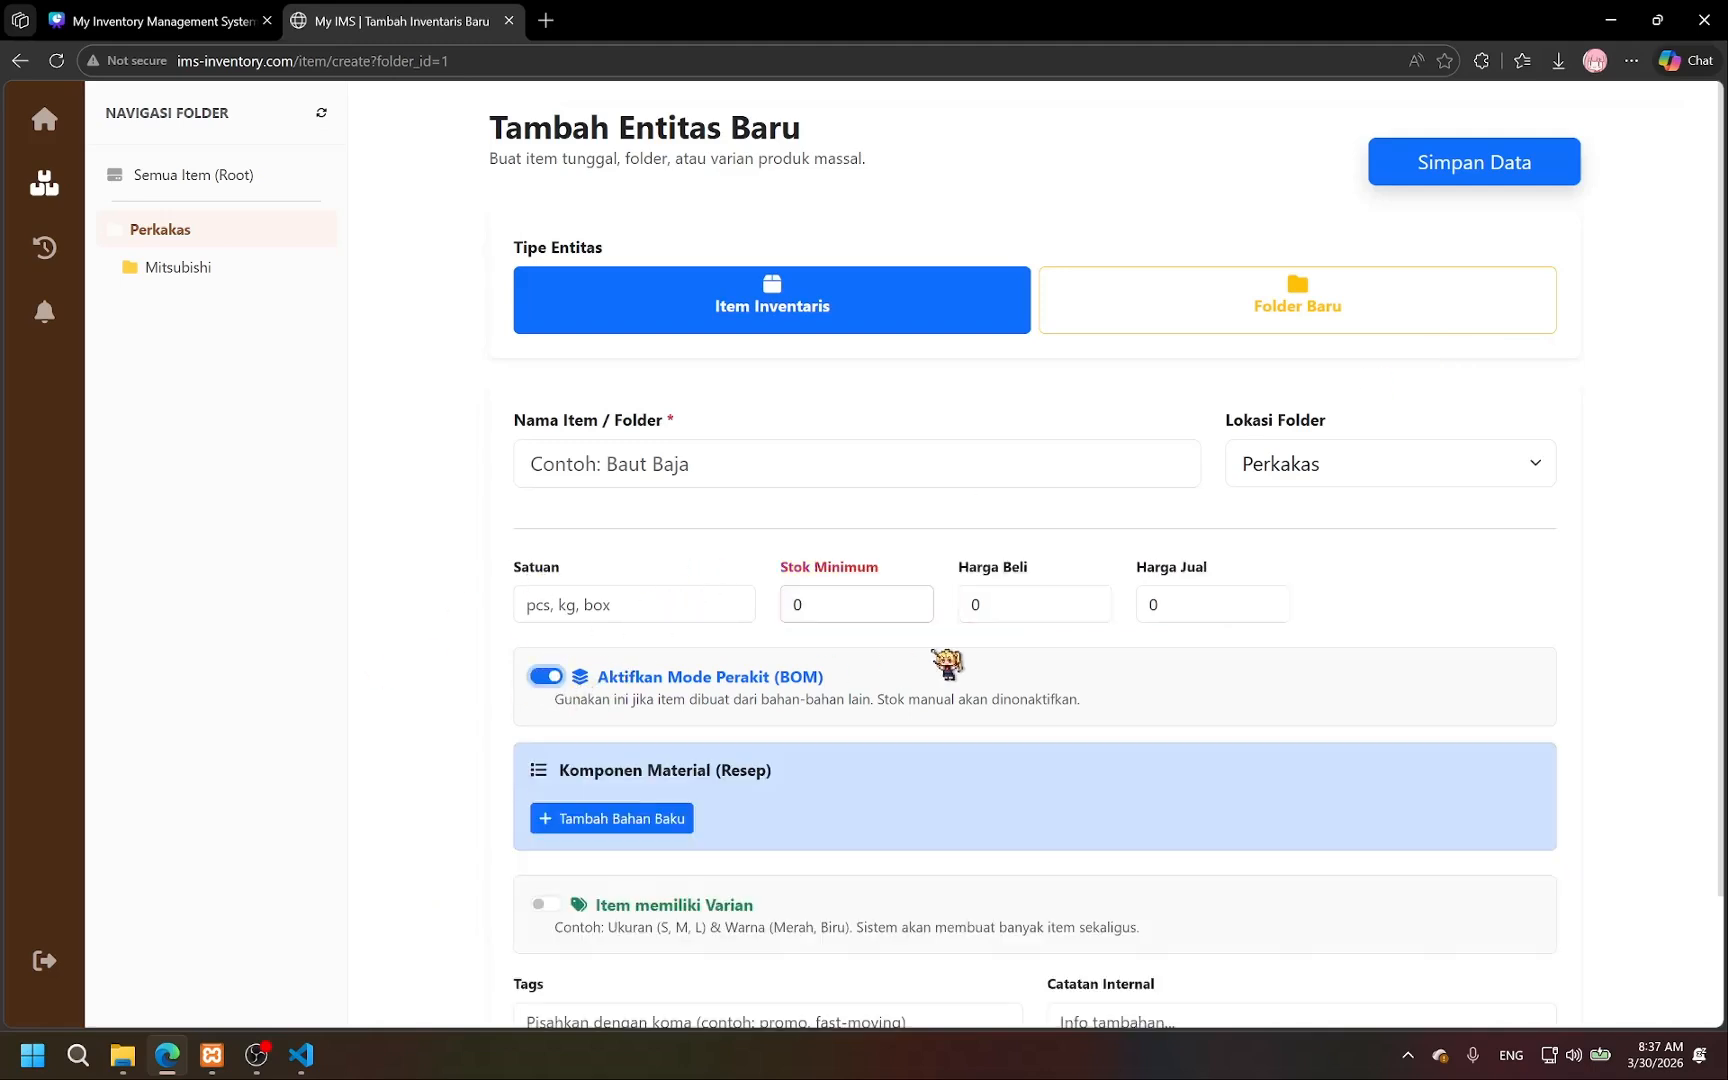
click(652, 462)
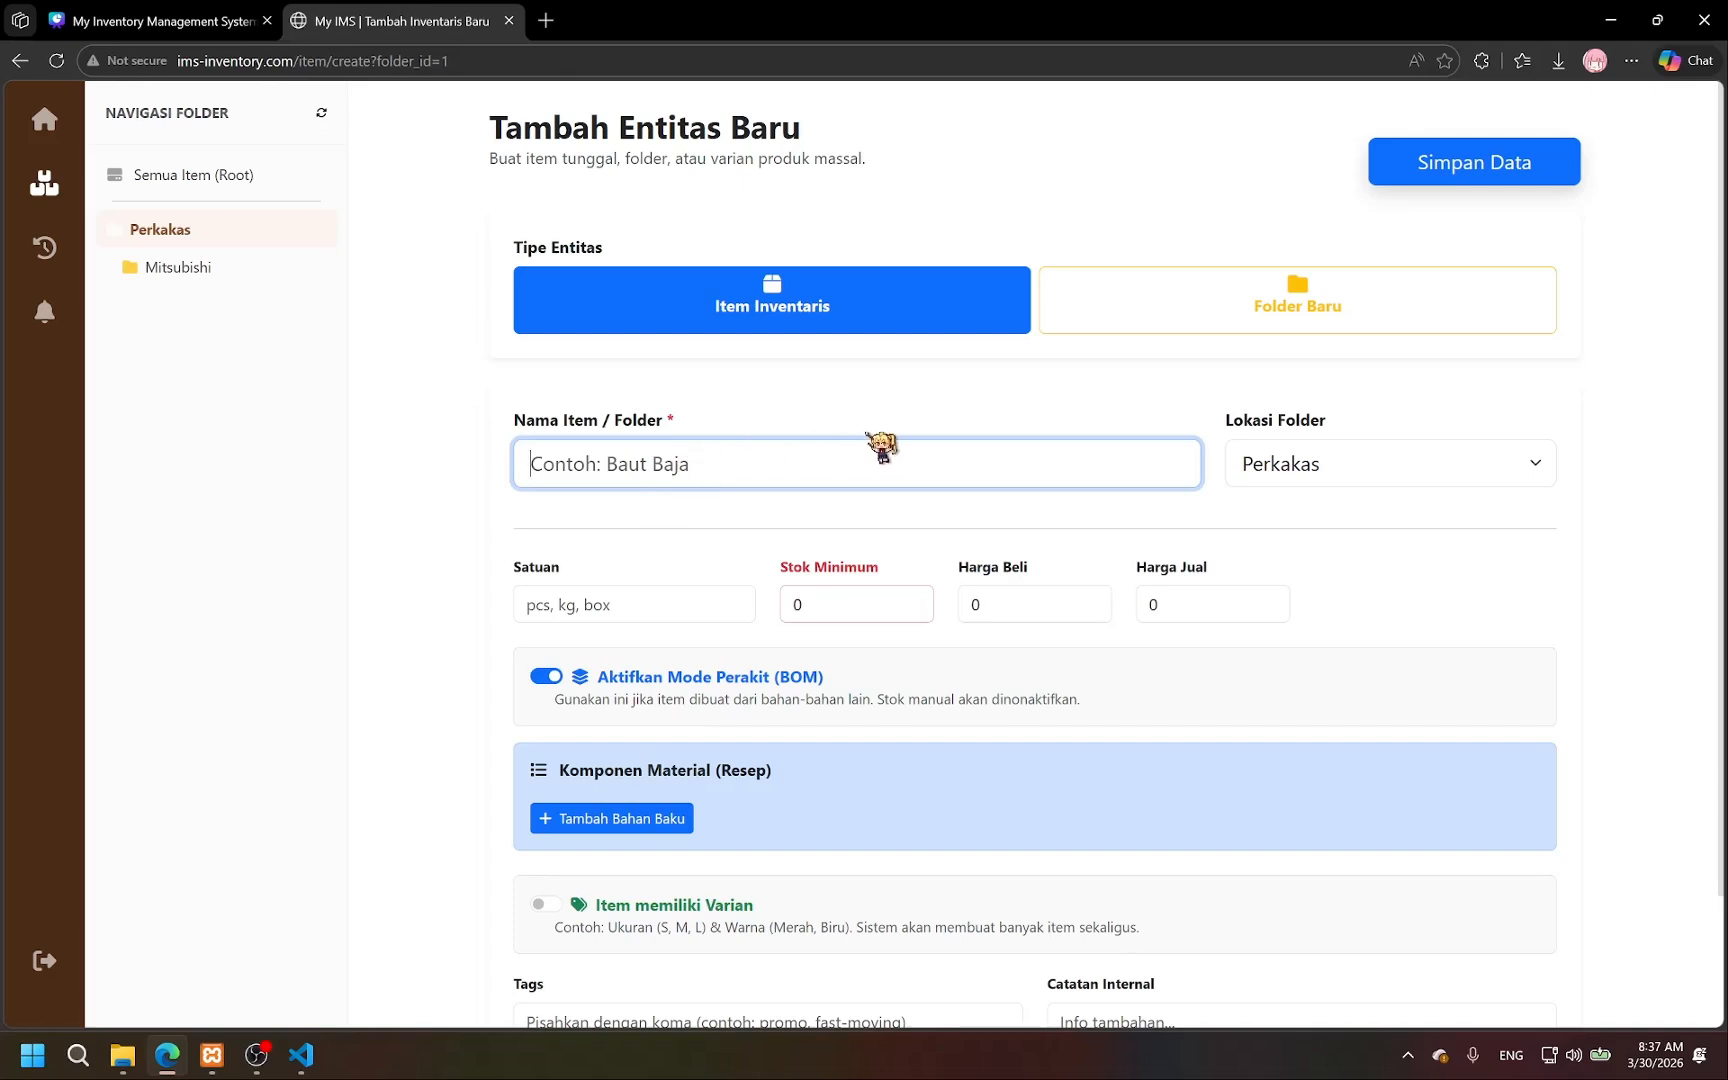
text(Baut)
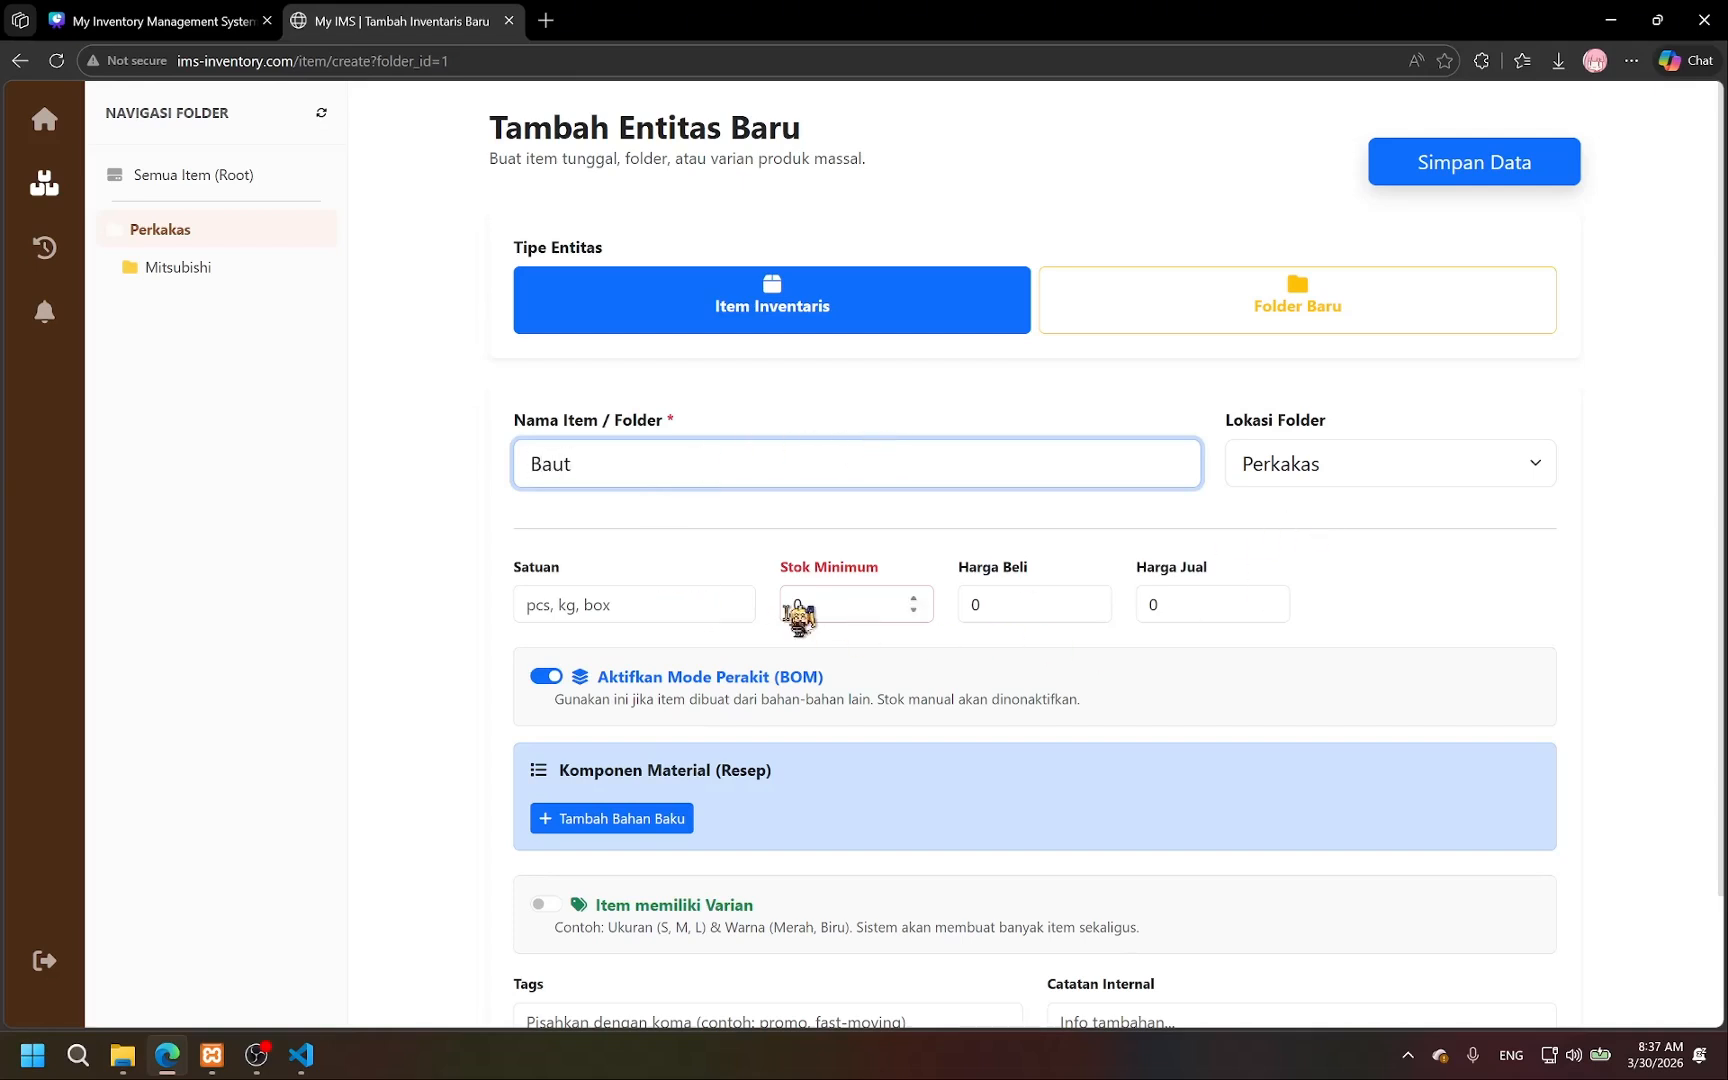
Set the Baut item's unit to pcs and its minimum stock to 010.
click(622, 603)
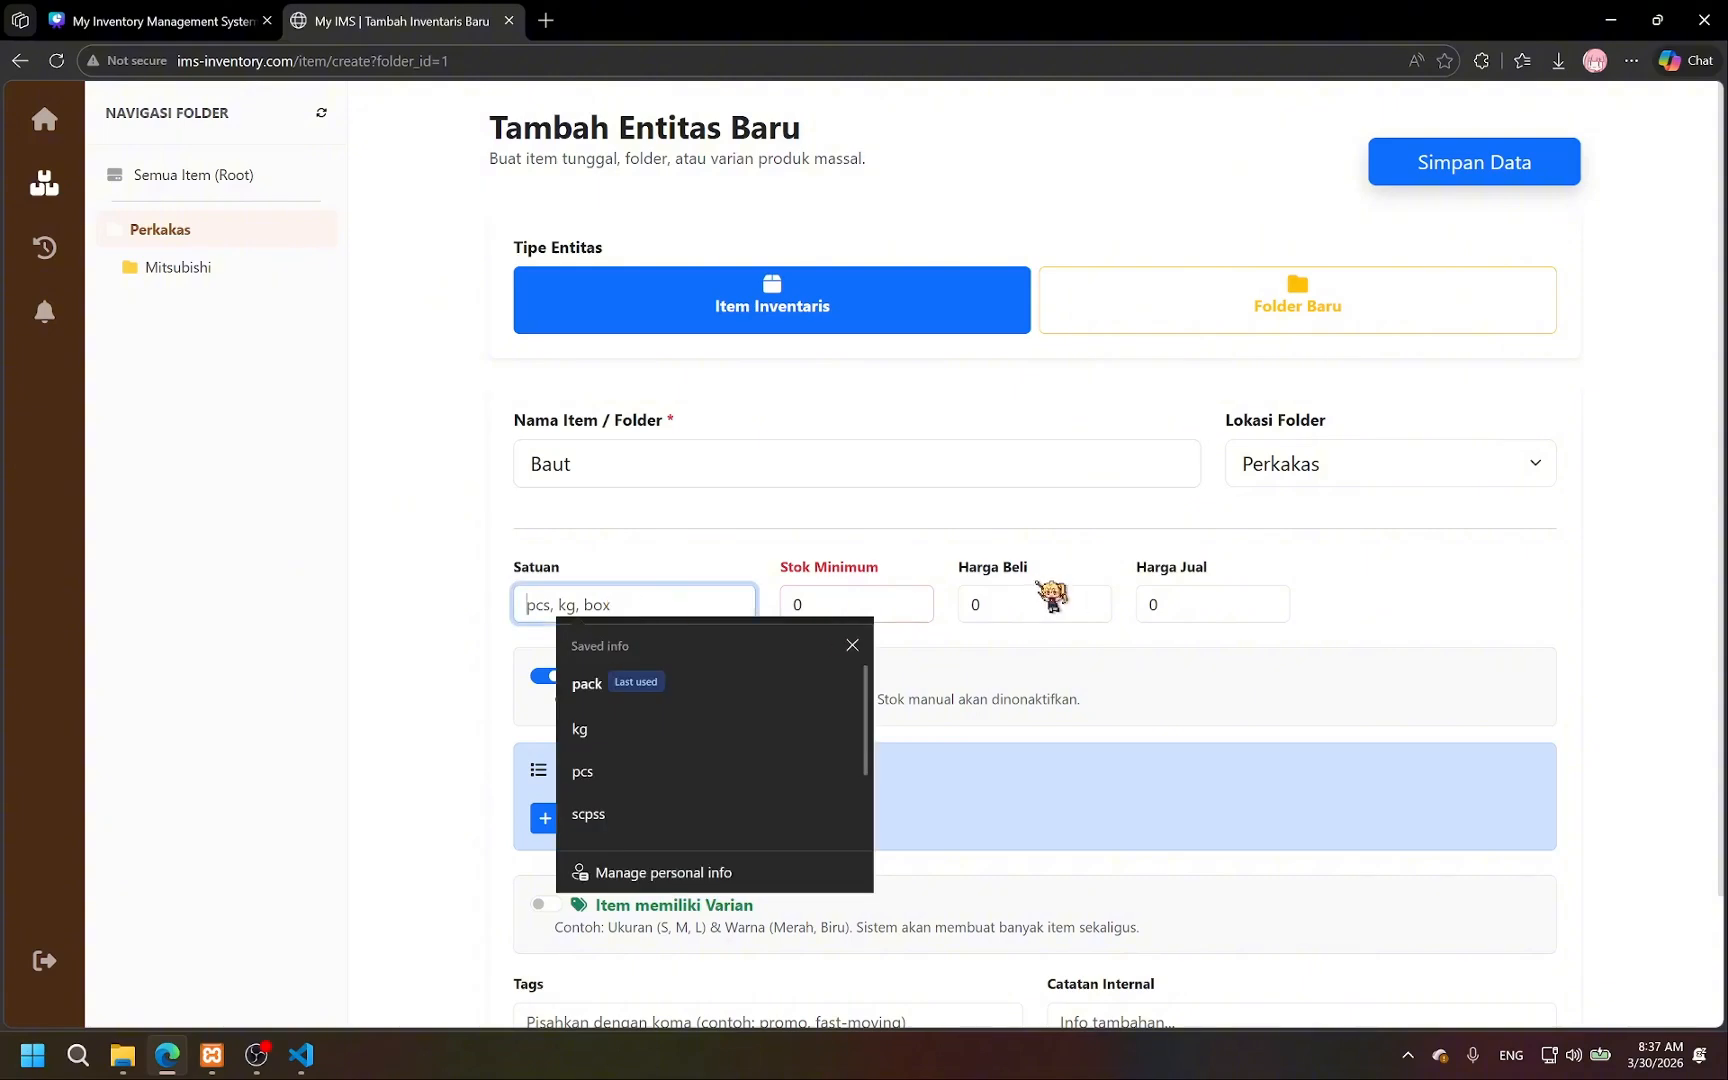
click(711, 790)
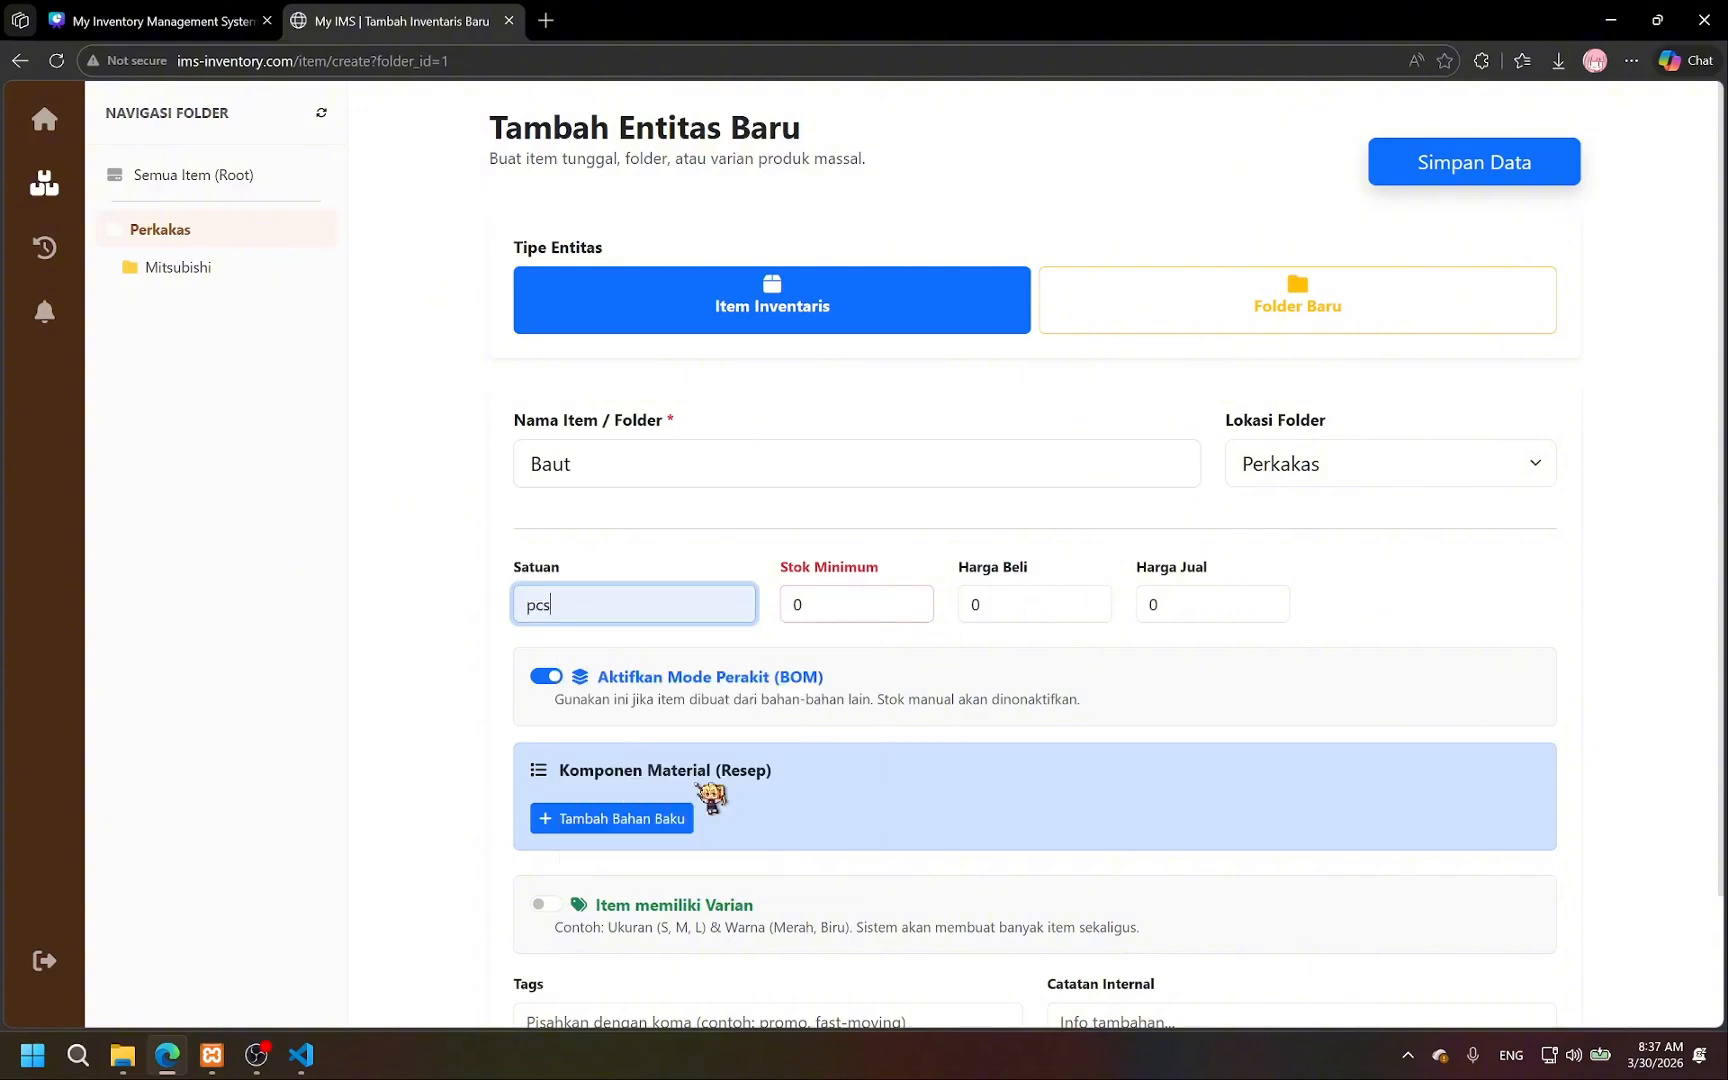
click(895, 600)
text(1)
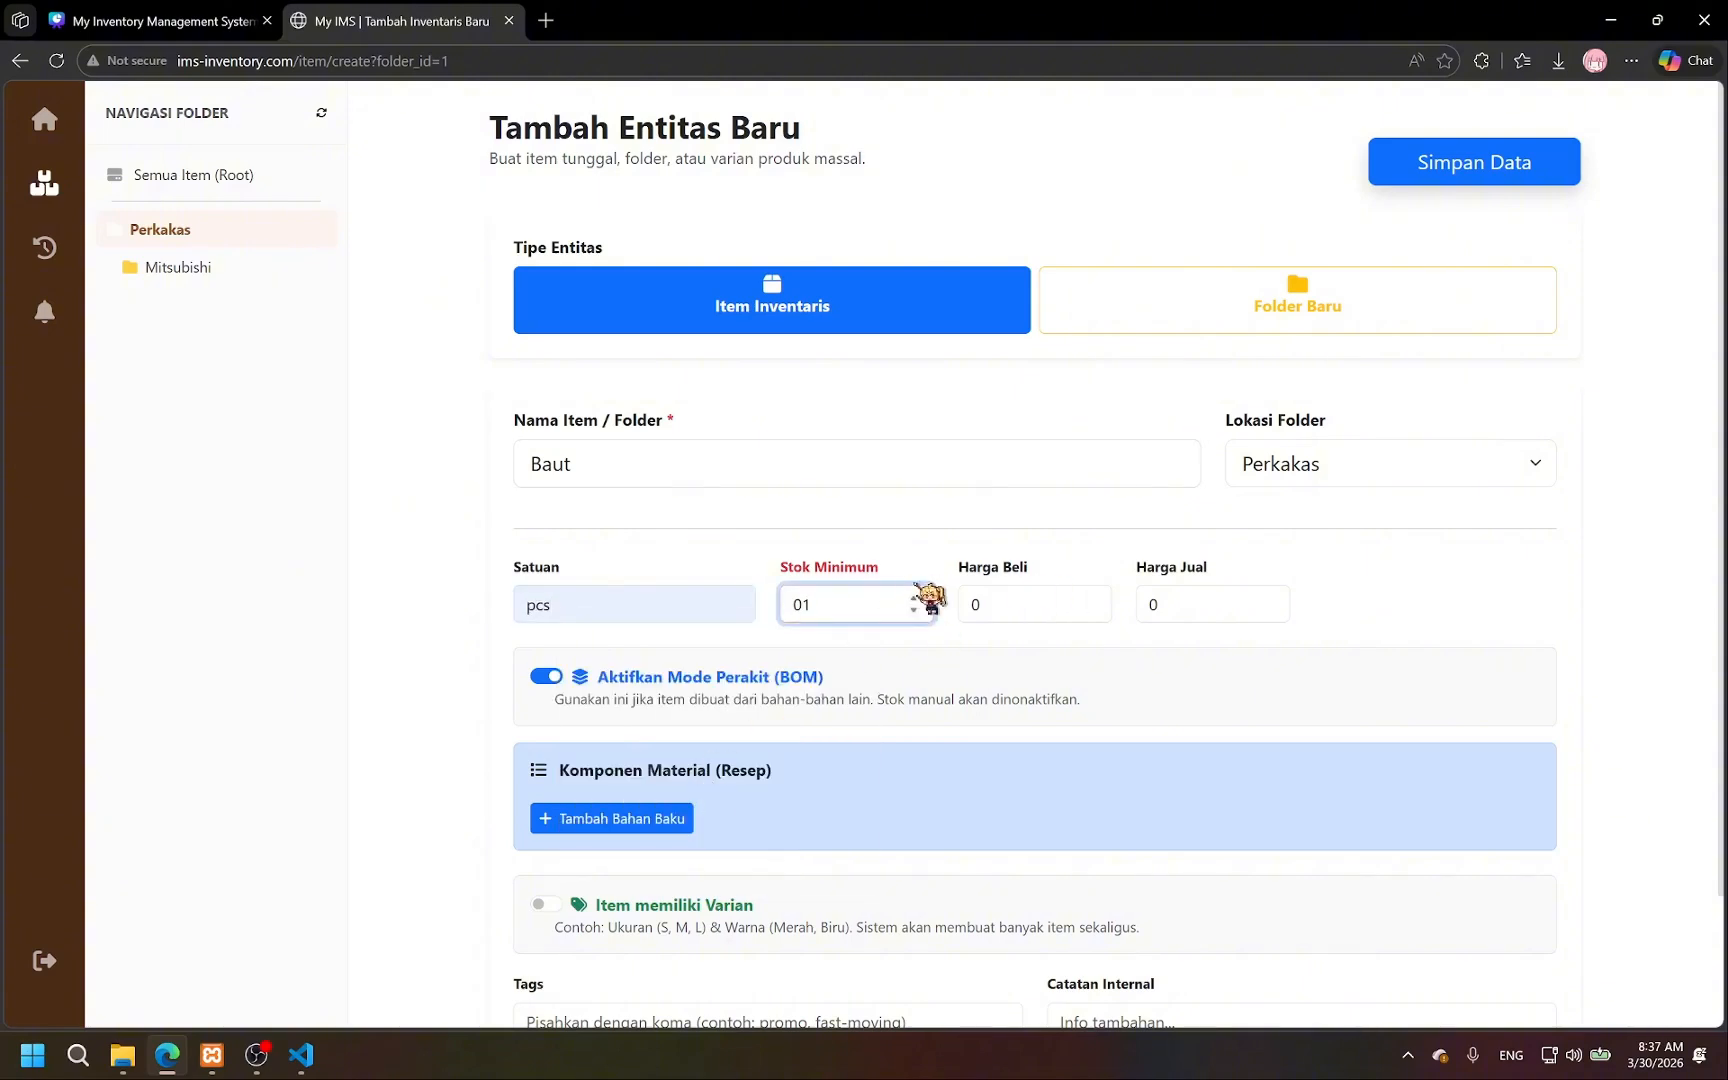
text(0)
Switch assembly mode (BOM) off and on again to compare the stock fields it affects.
click(1055, 604)
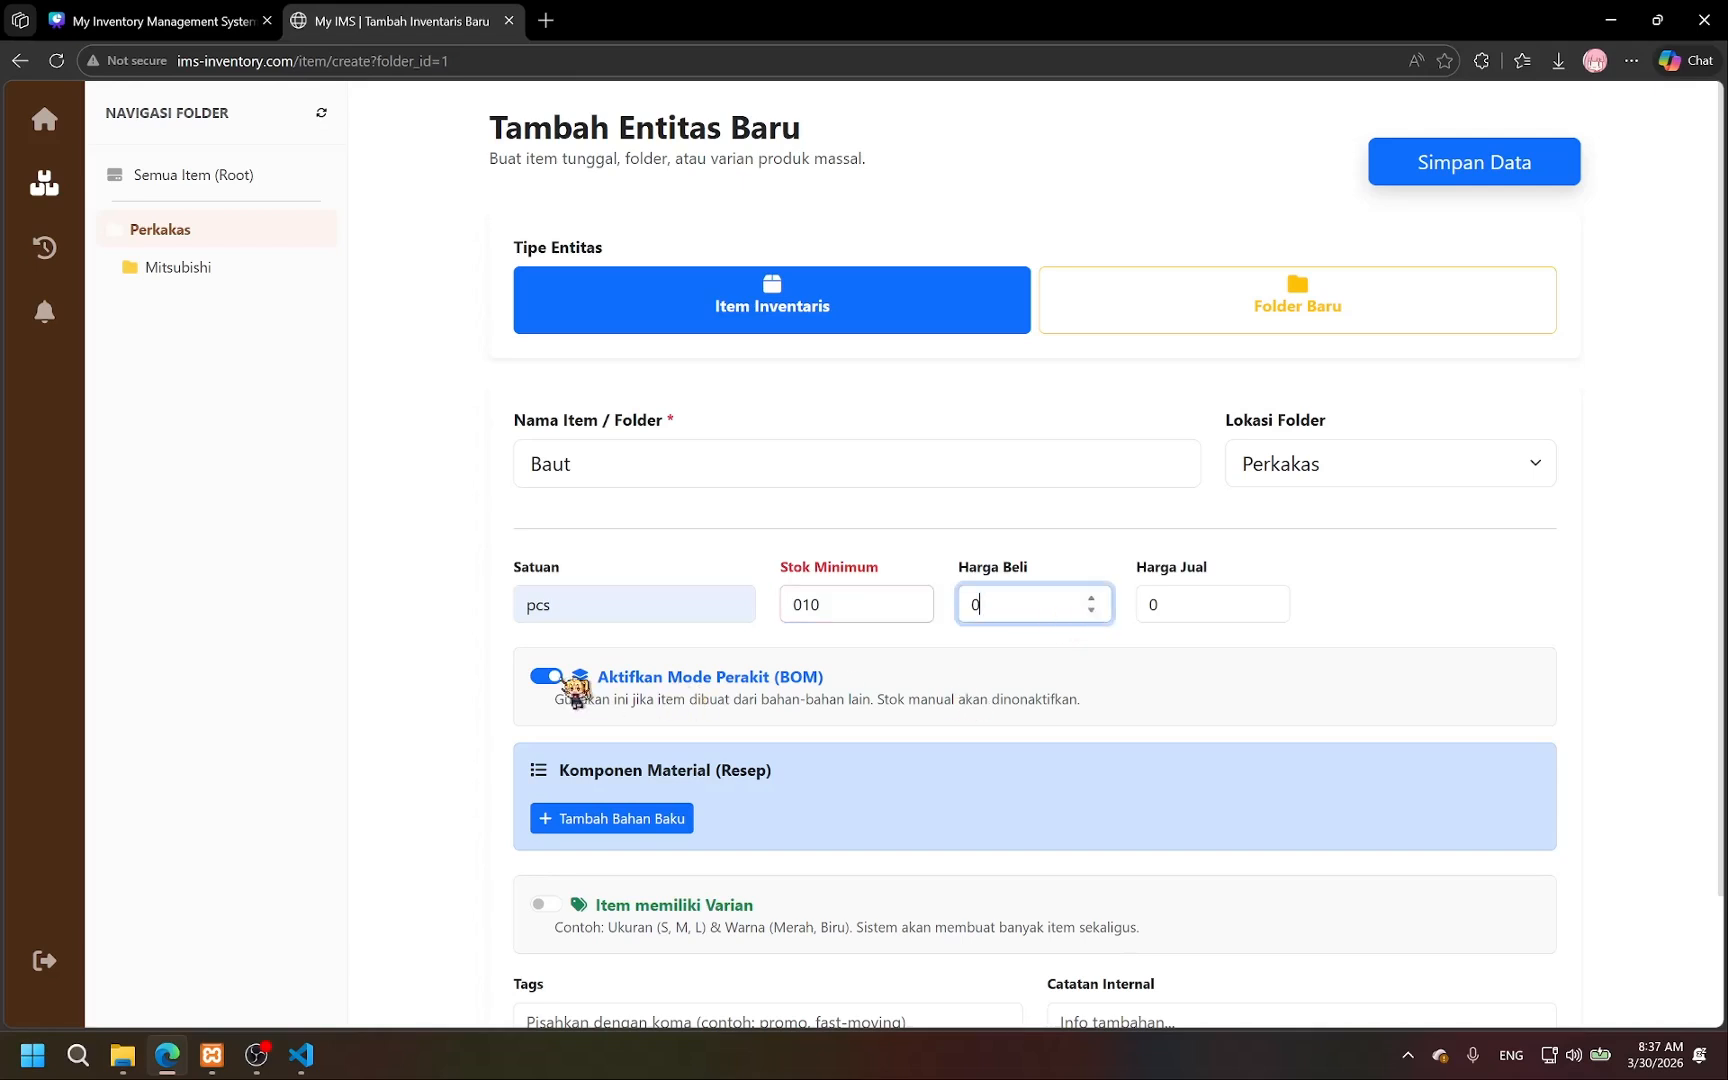
click(548, 677)
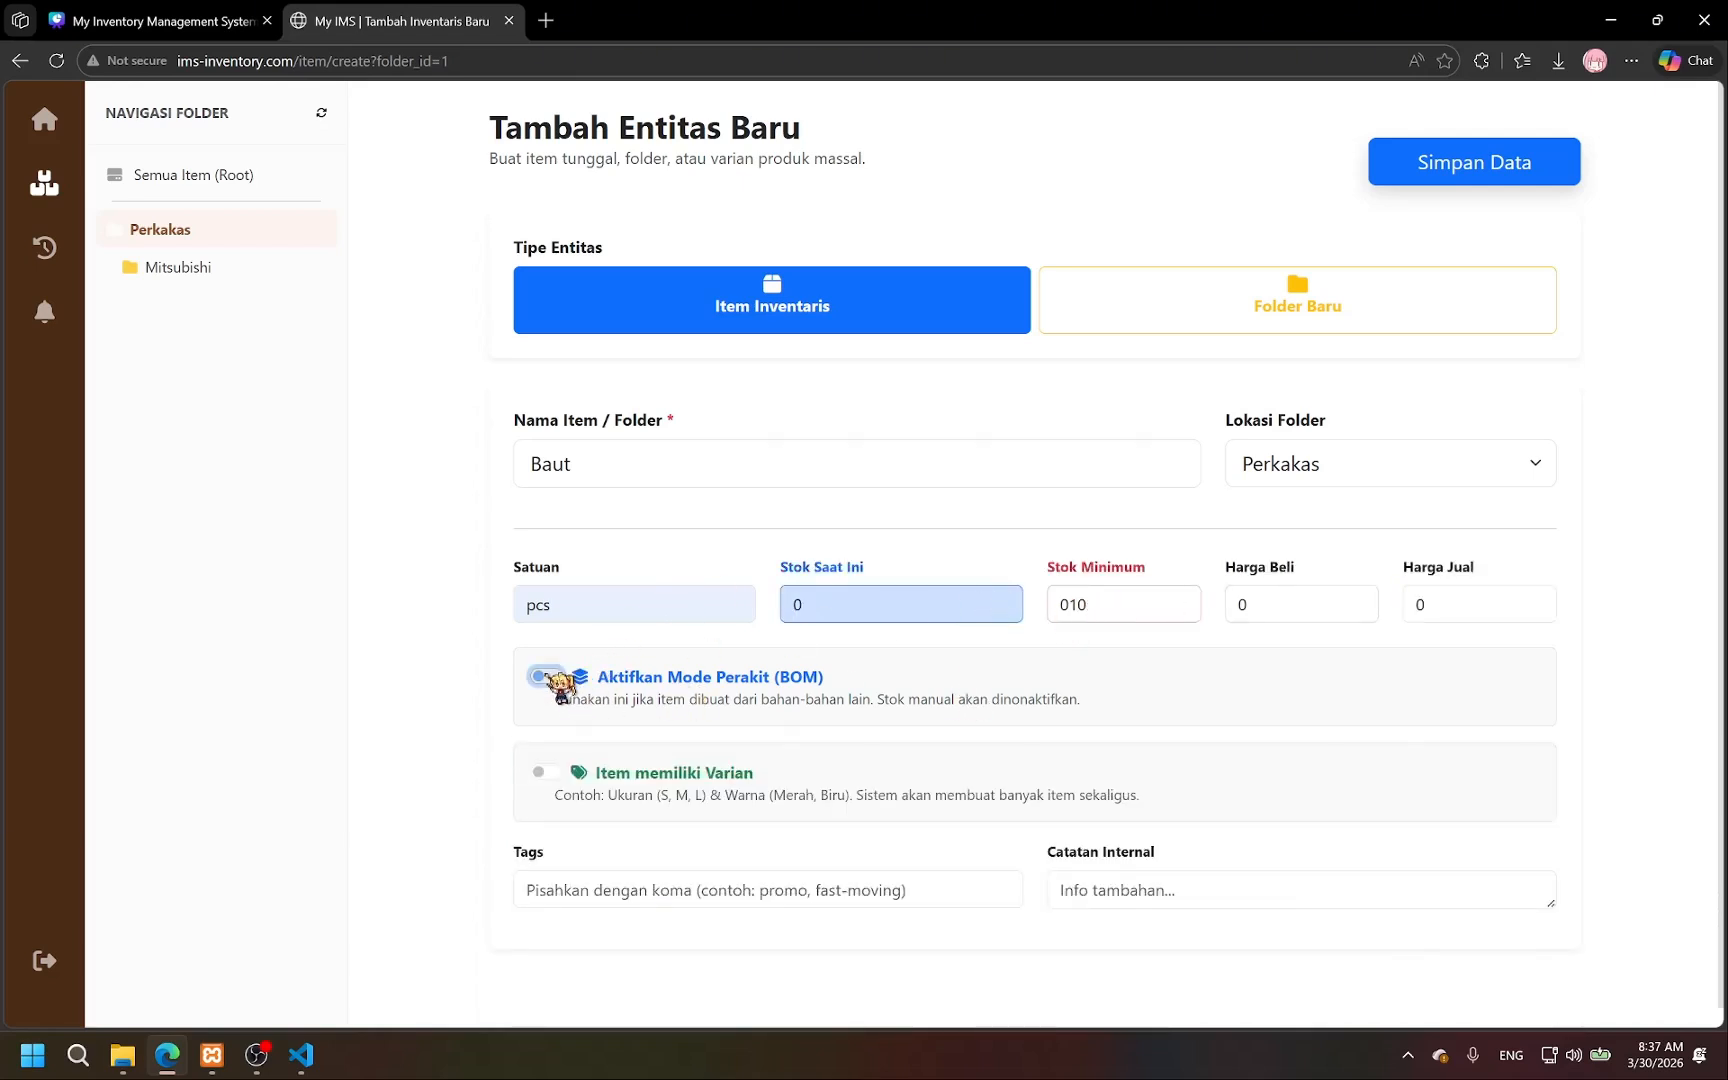
click(547, 677)
click(562, 672)
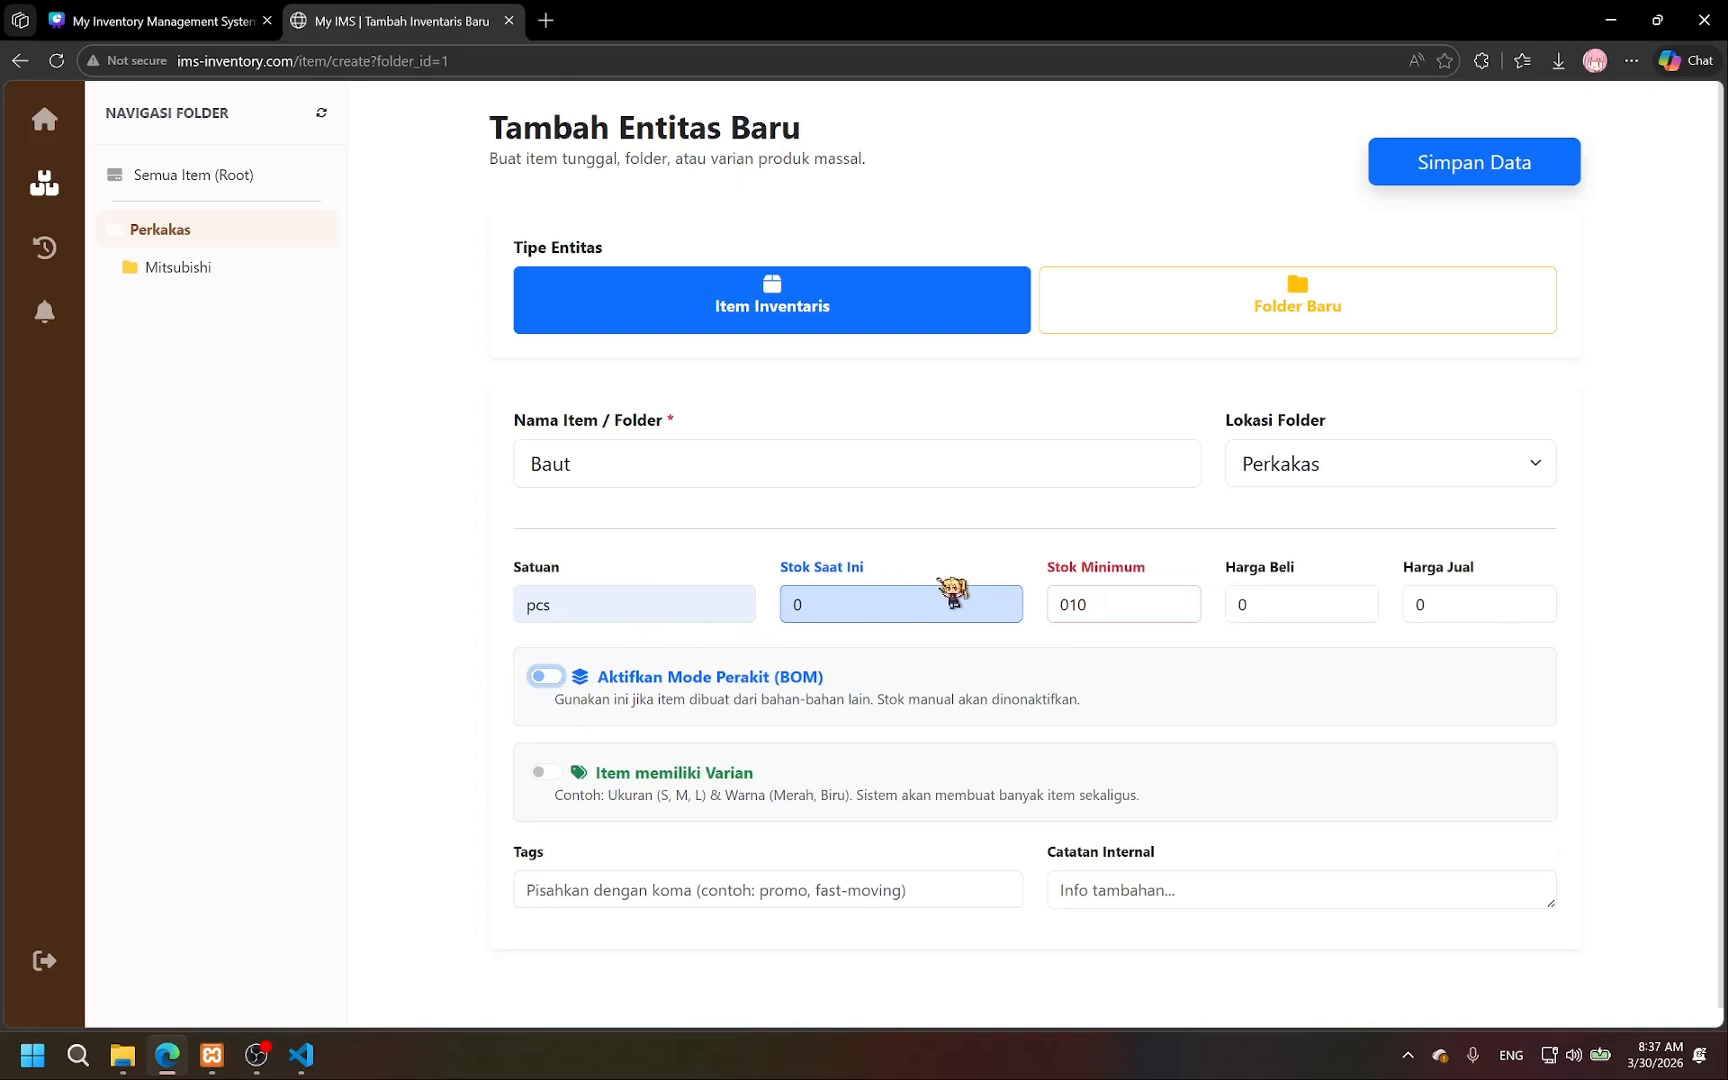
click(560, 677)
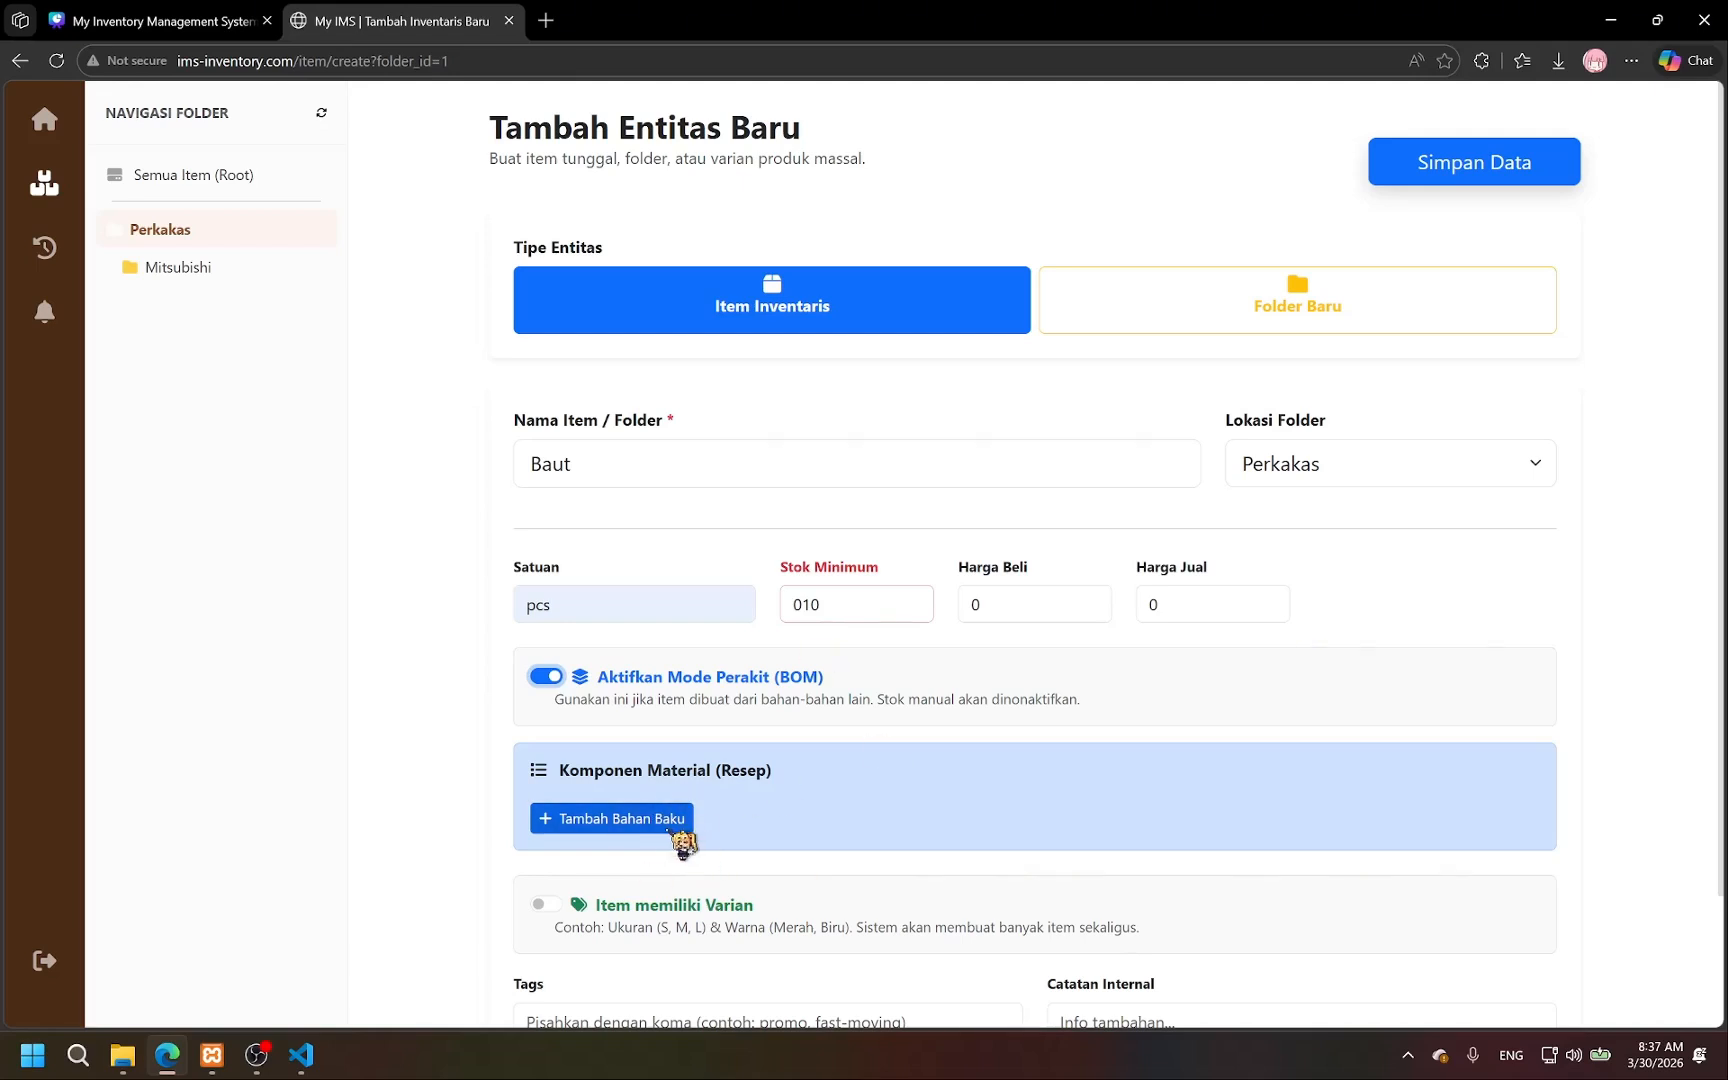
Set Baut's purchase price to 5000 and its selling price to 7000.
key(Tab)
text(5000)
key(Tab)
text(7000)
Add Obeng Bintang as a raw material in Baut's component recipe with a quantity of 5.
scroll(725, 702, down, 1)
click(668, 670)
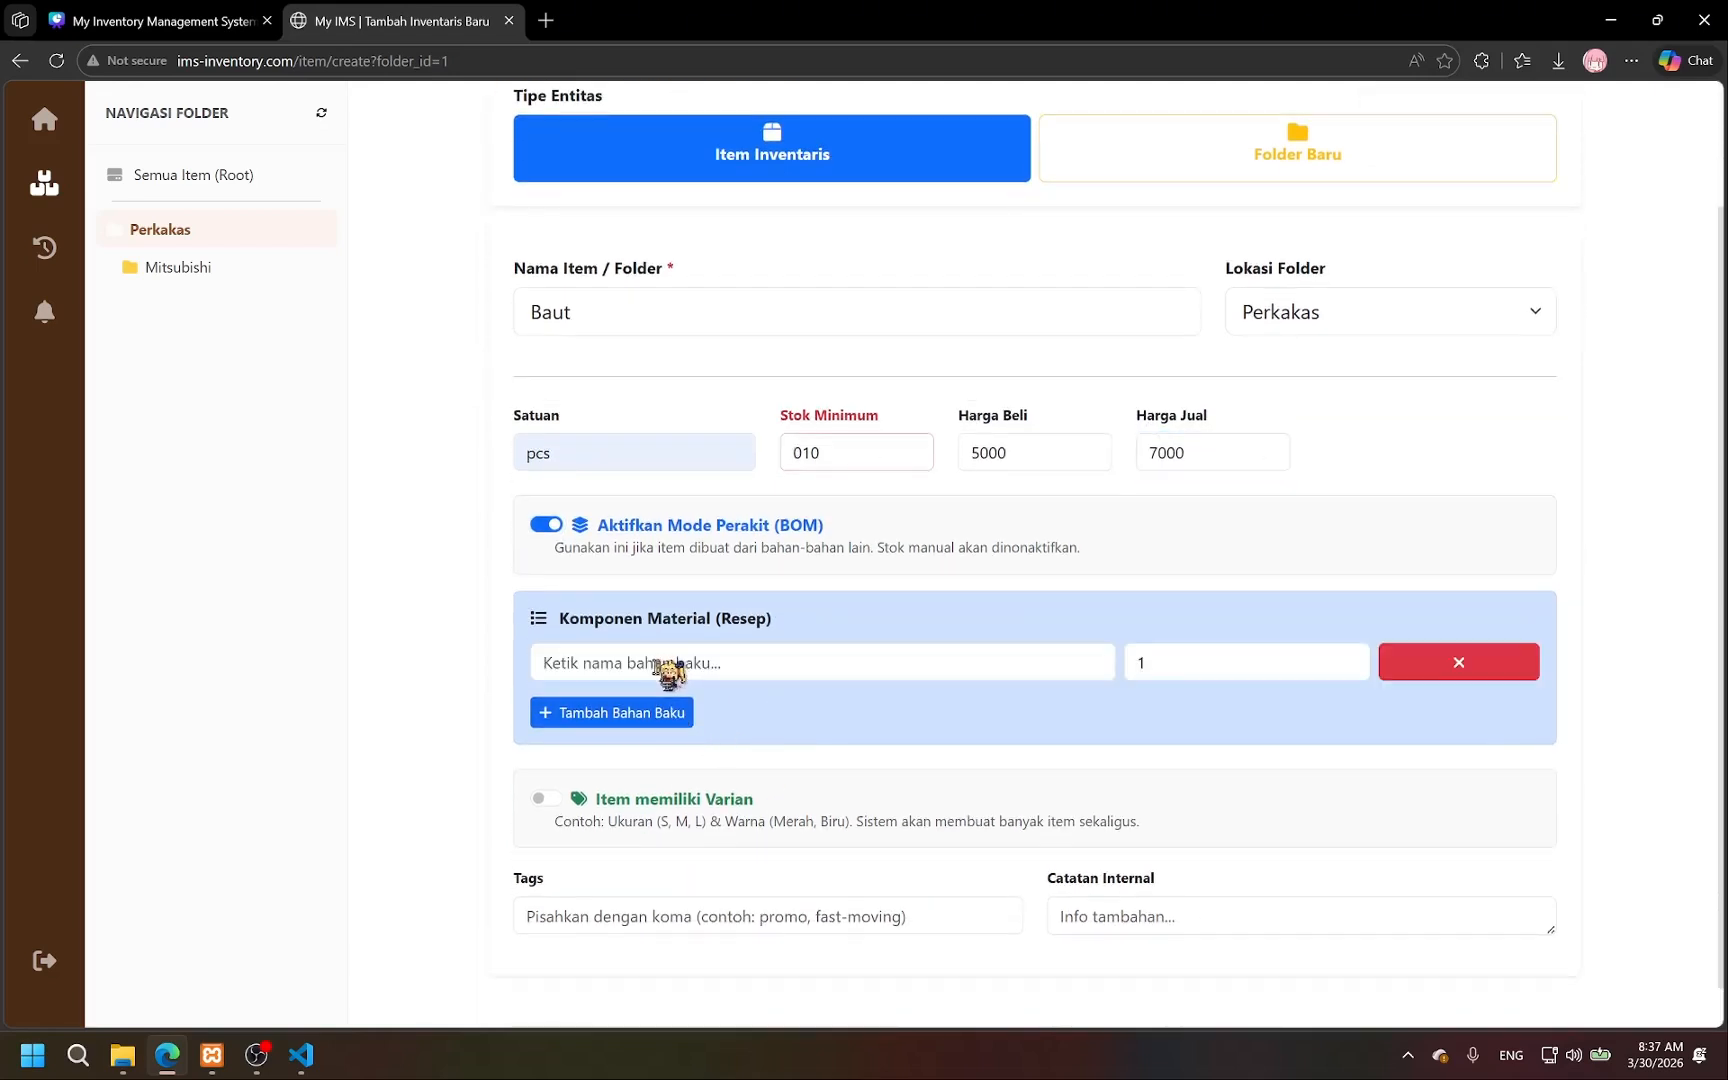
click(935, 658)
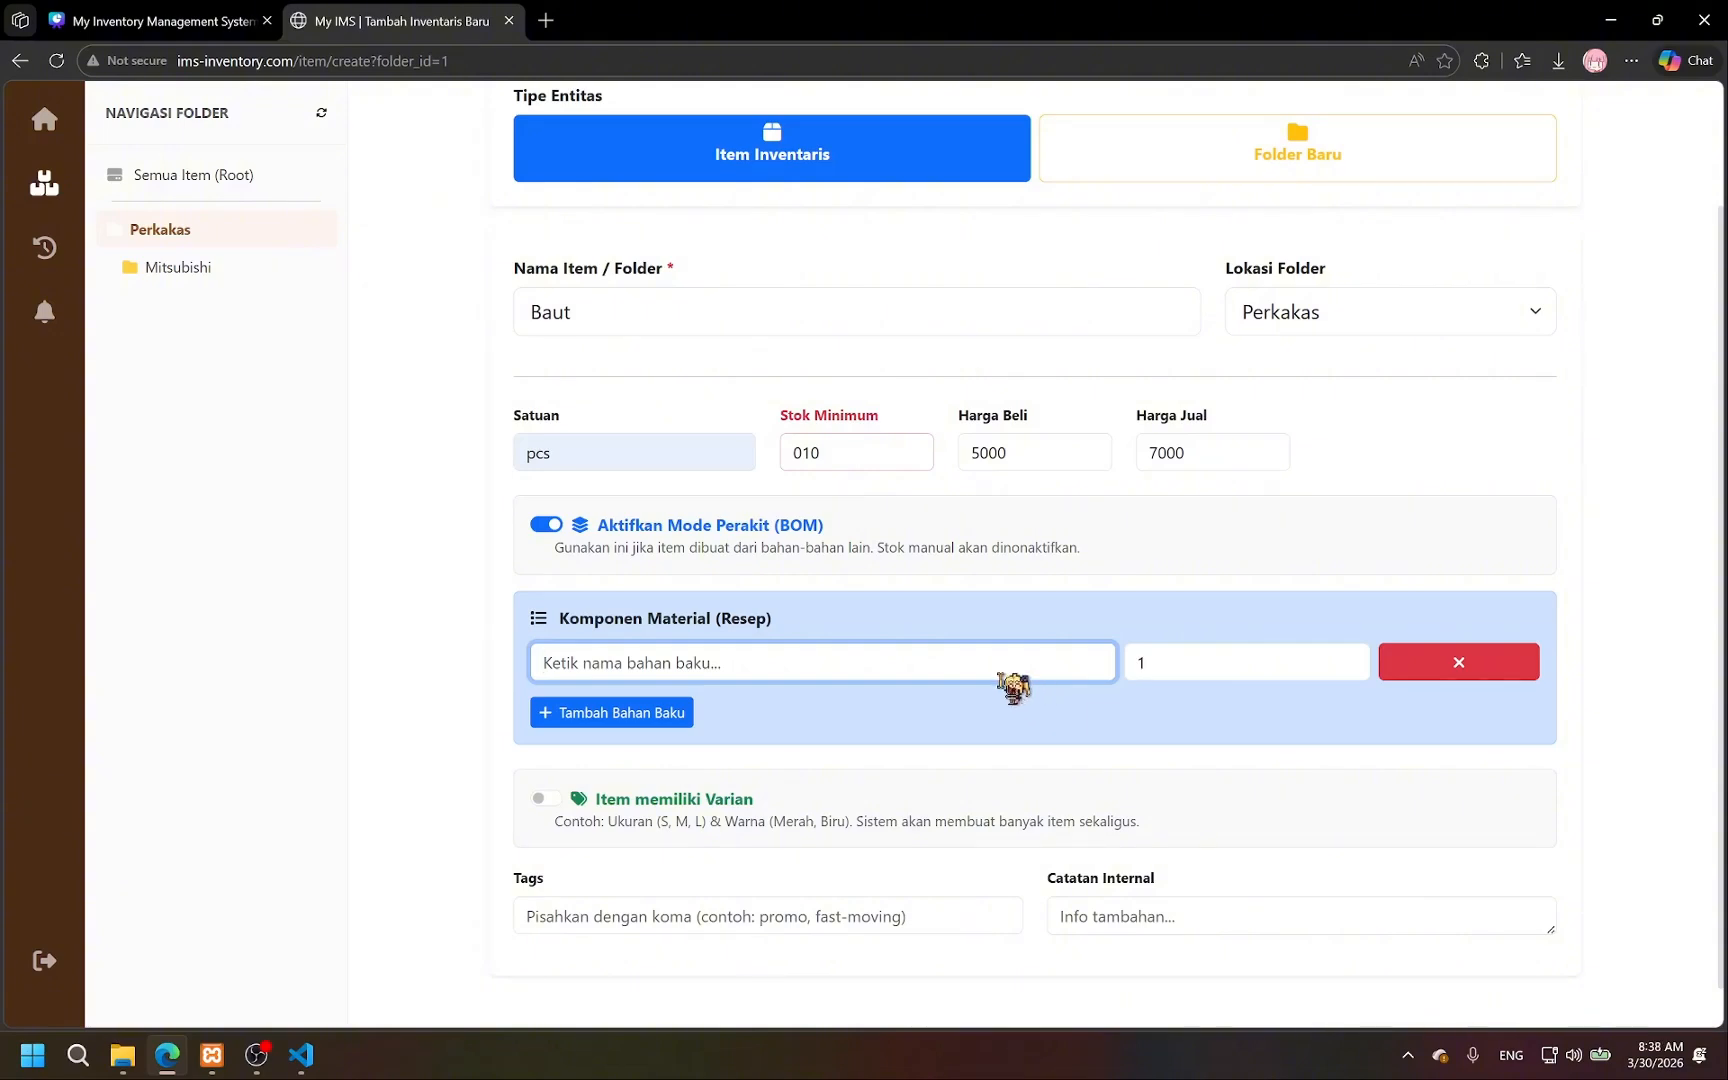
text(oben)
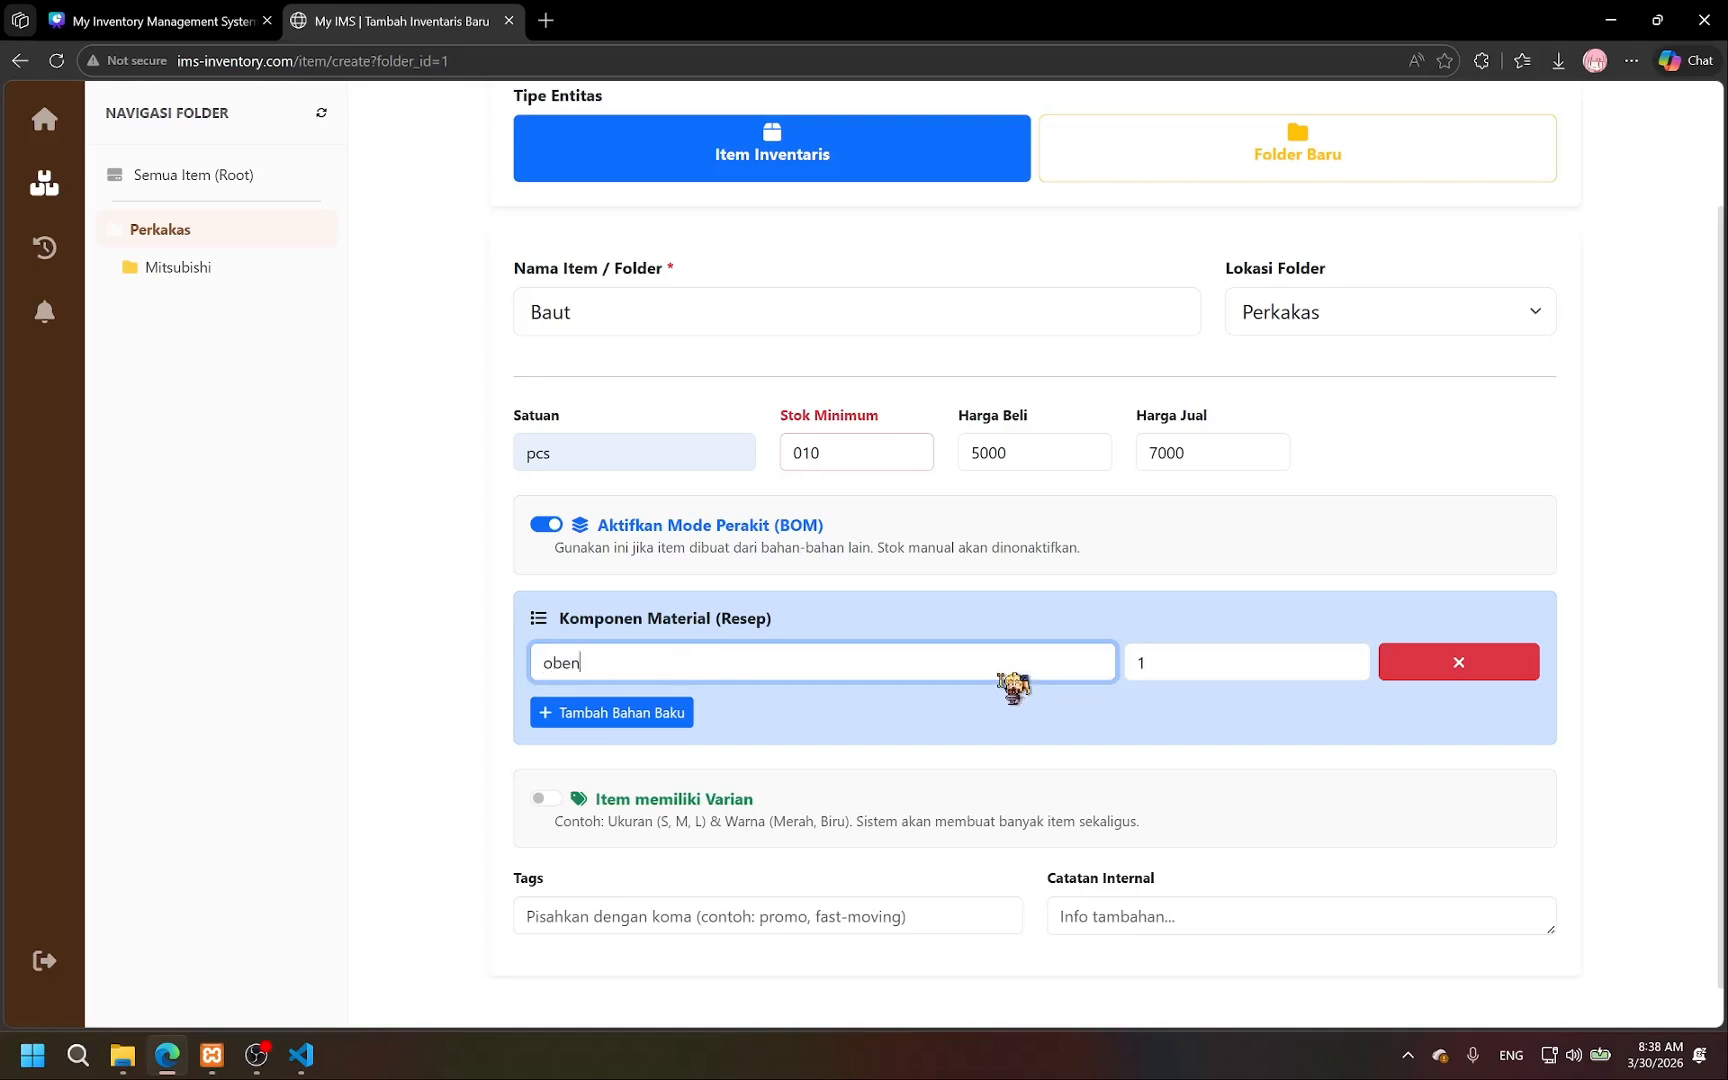
click(1001, 702)
click(1181, 661)
click(1247, 620)
click(1214, 659)
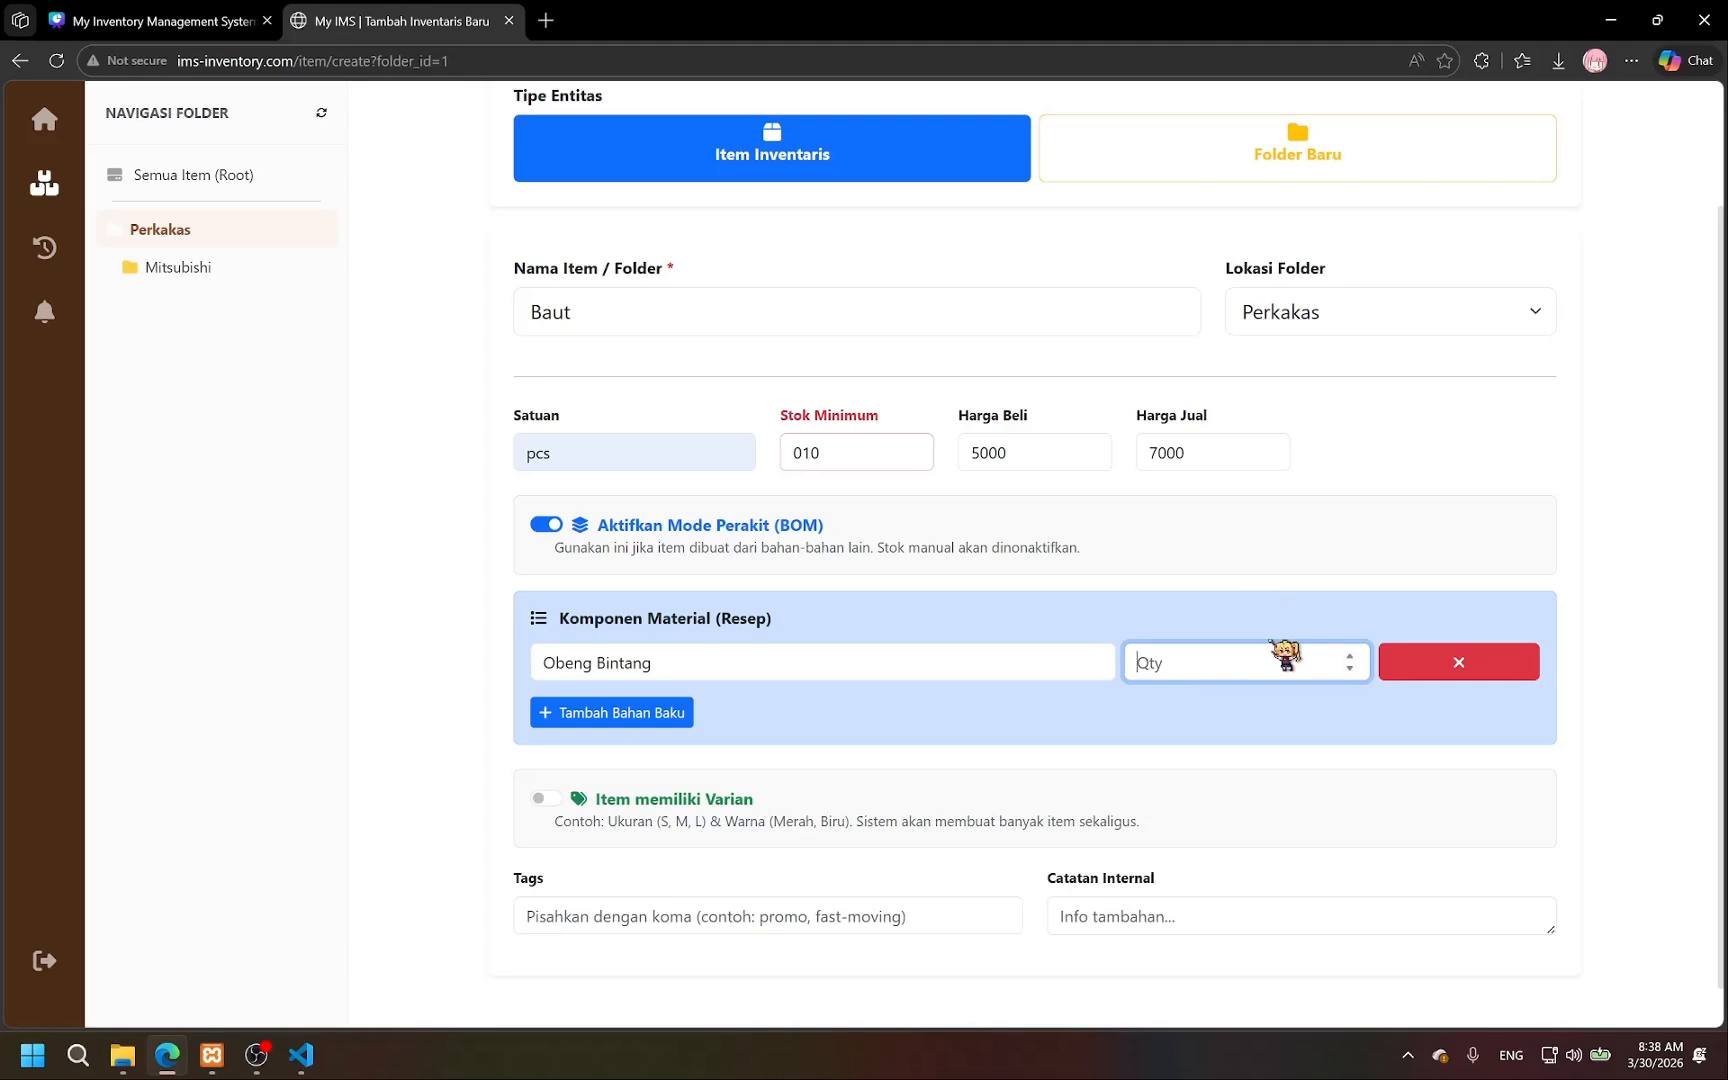
scroll(1275, 650, up, 1)
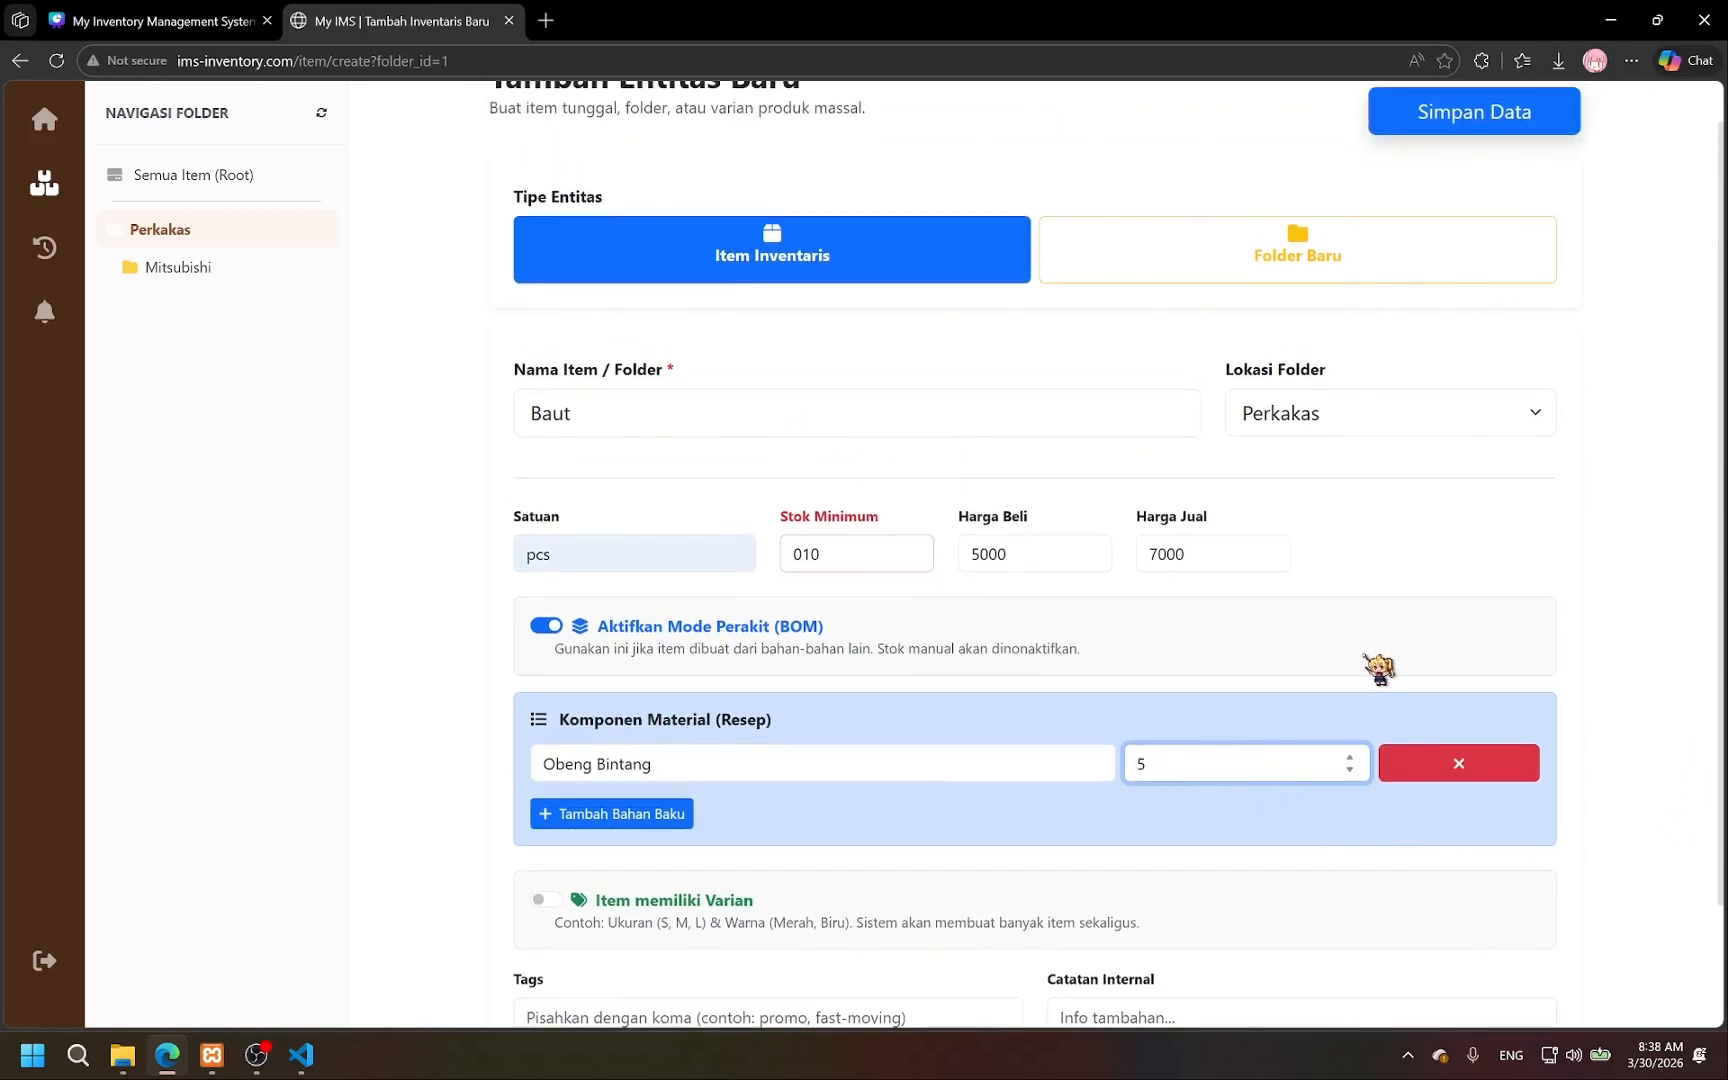
Enable variants (Item memiliki Varian) for Baut and add an empty variant dimension row.
scroll(1378, 668, down, 2)
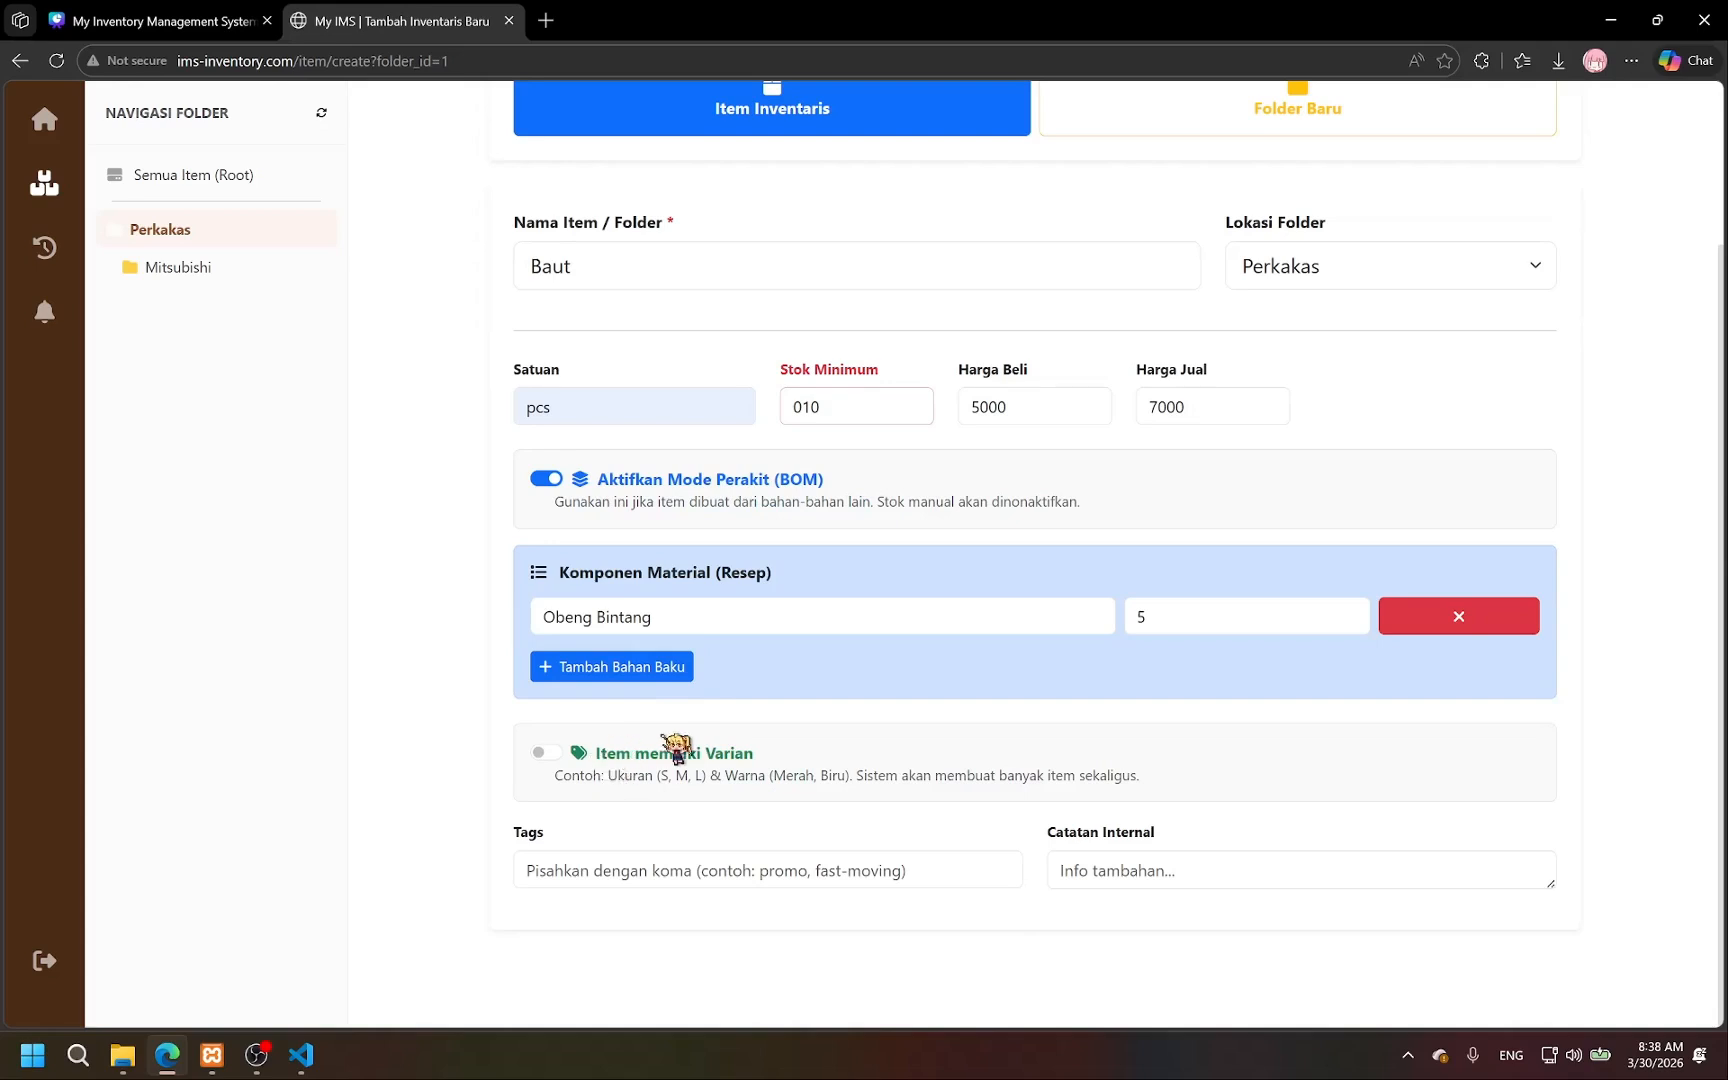
click(546, 753)
scroll(864, 720, down, 1)
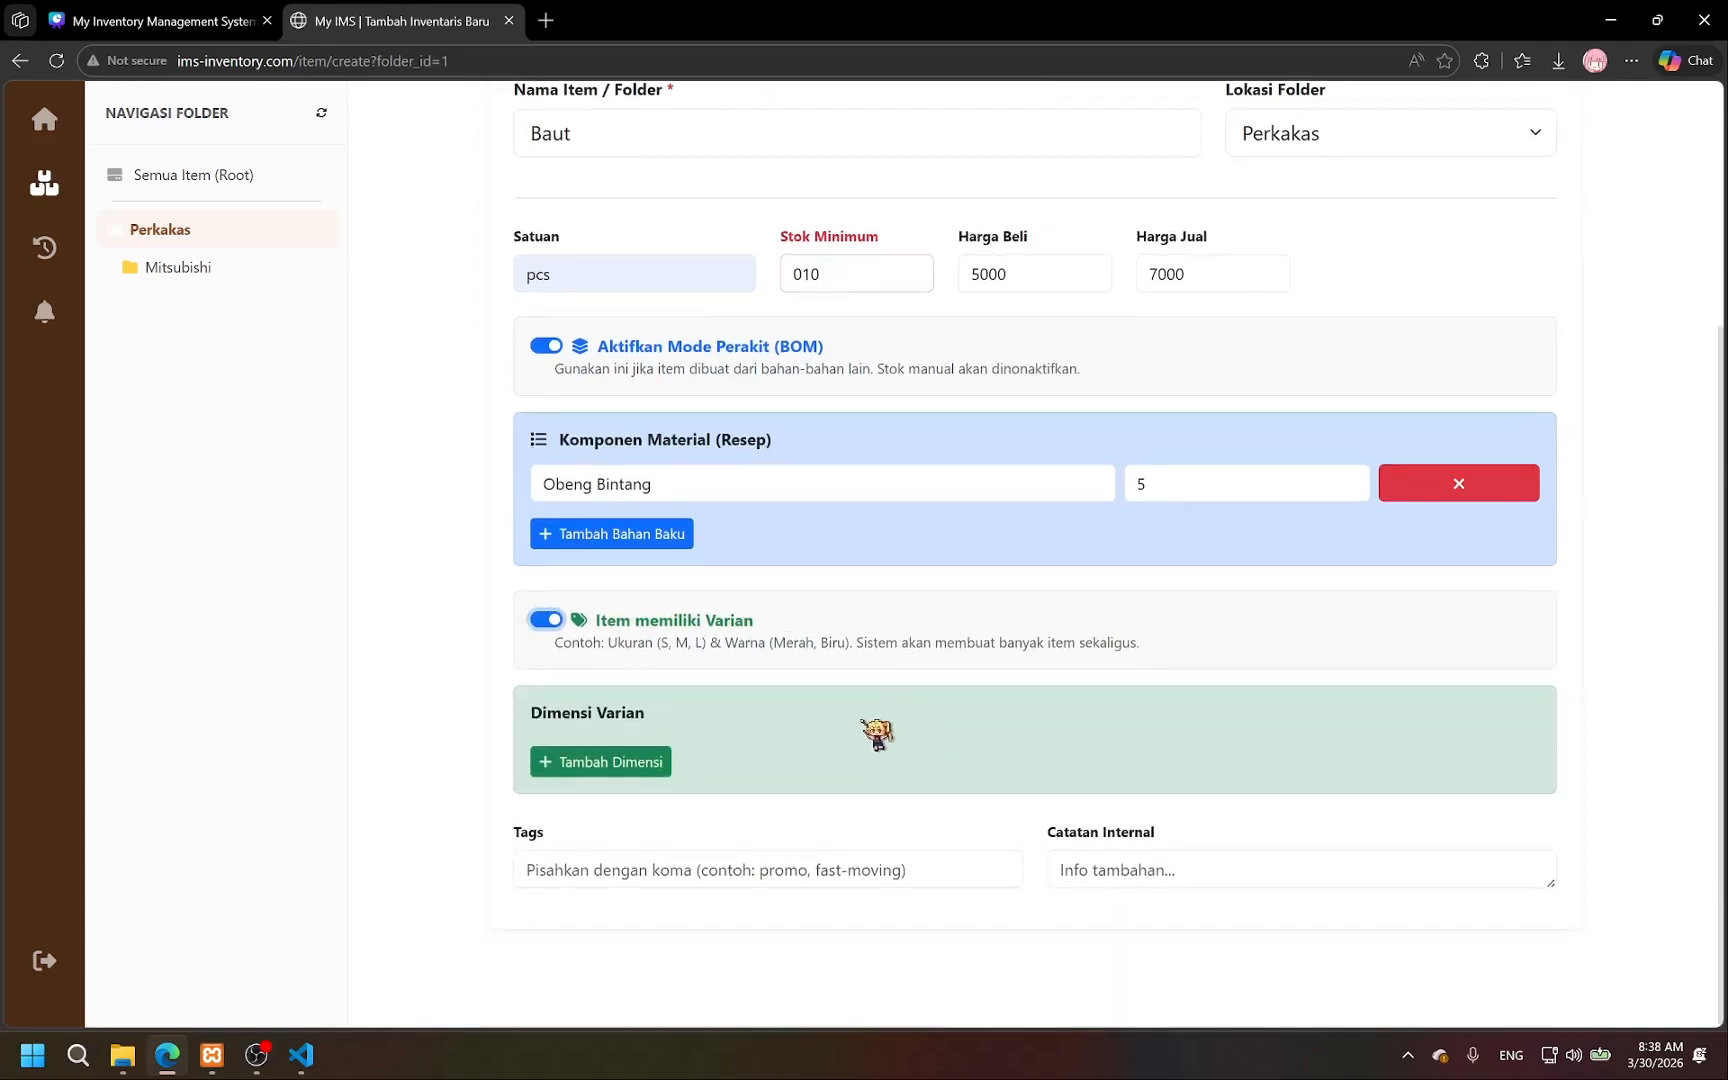
click(668, 763)
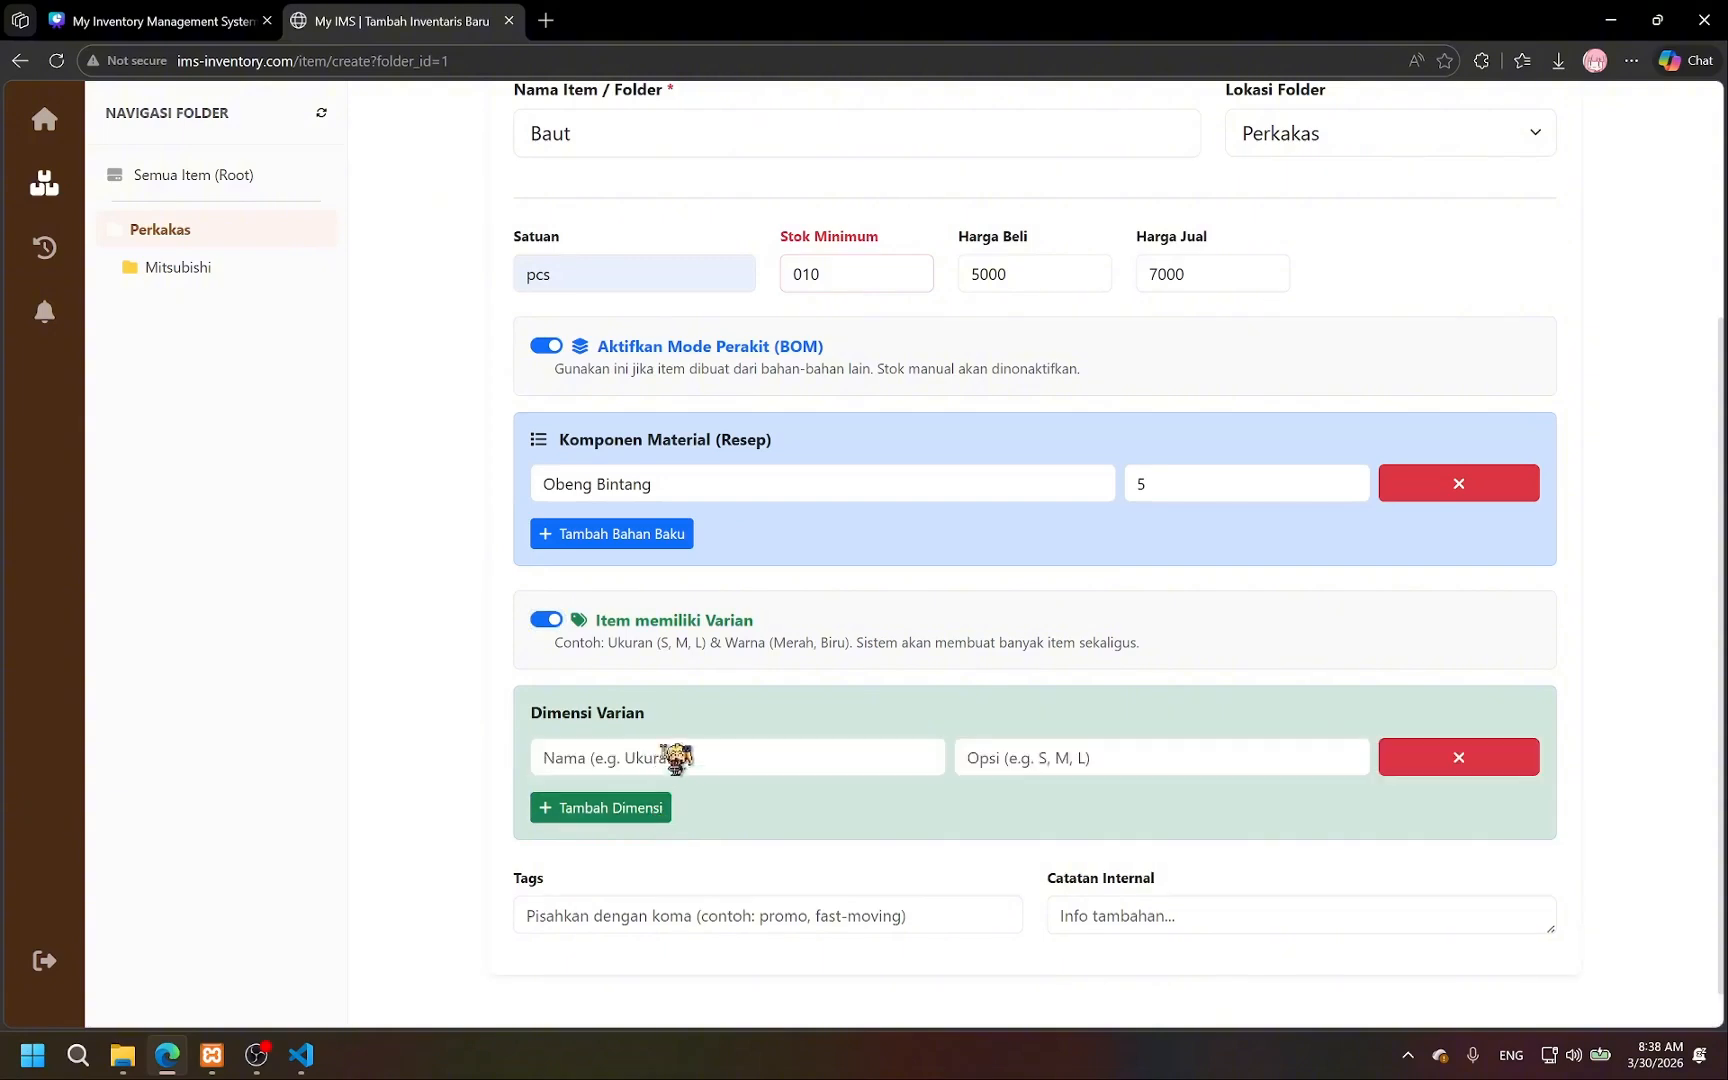
Define the first variant dimension as Warna with the options Coklat, Biru.
click(730, 757)
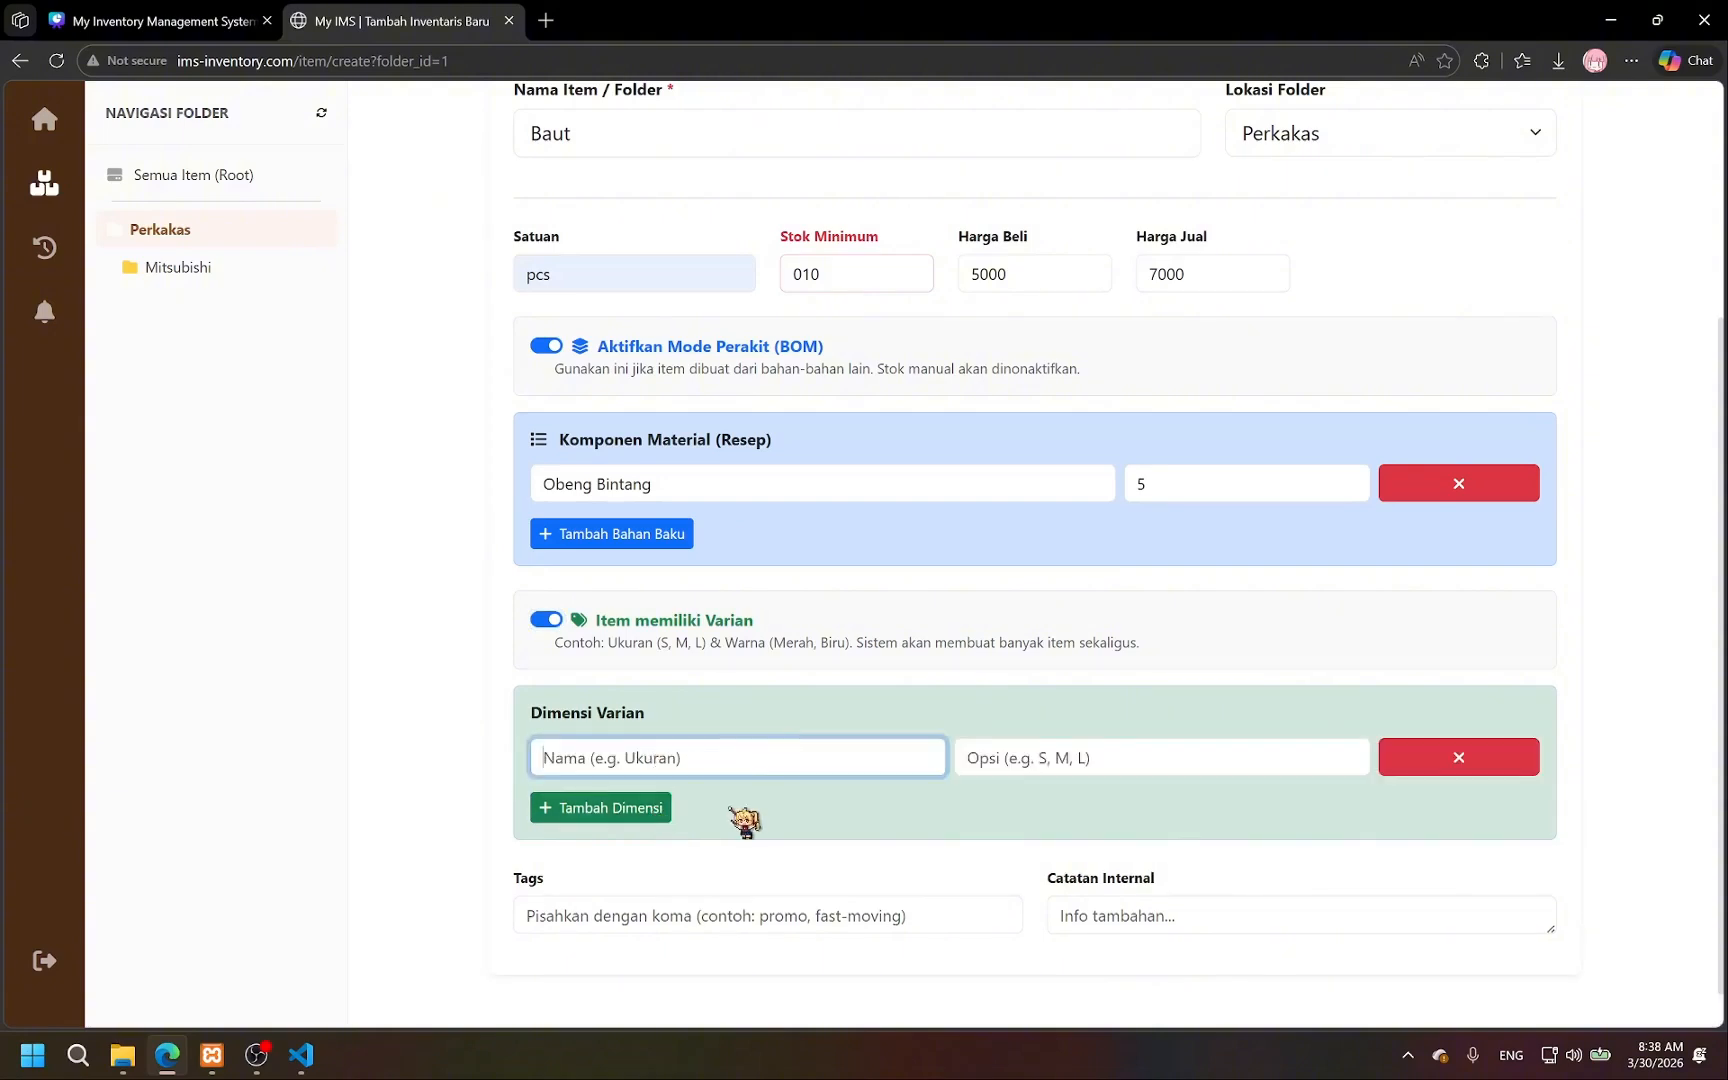
text(Warna)
key(Tab)
text(Cokl)
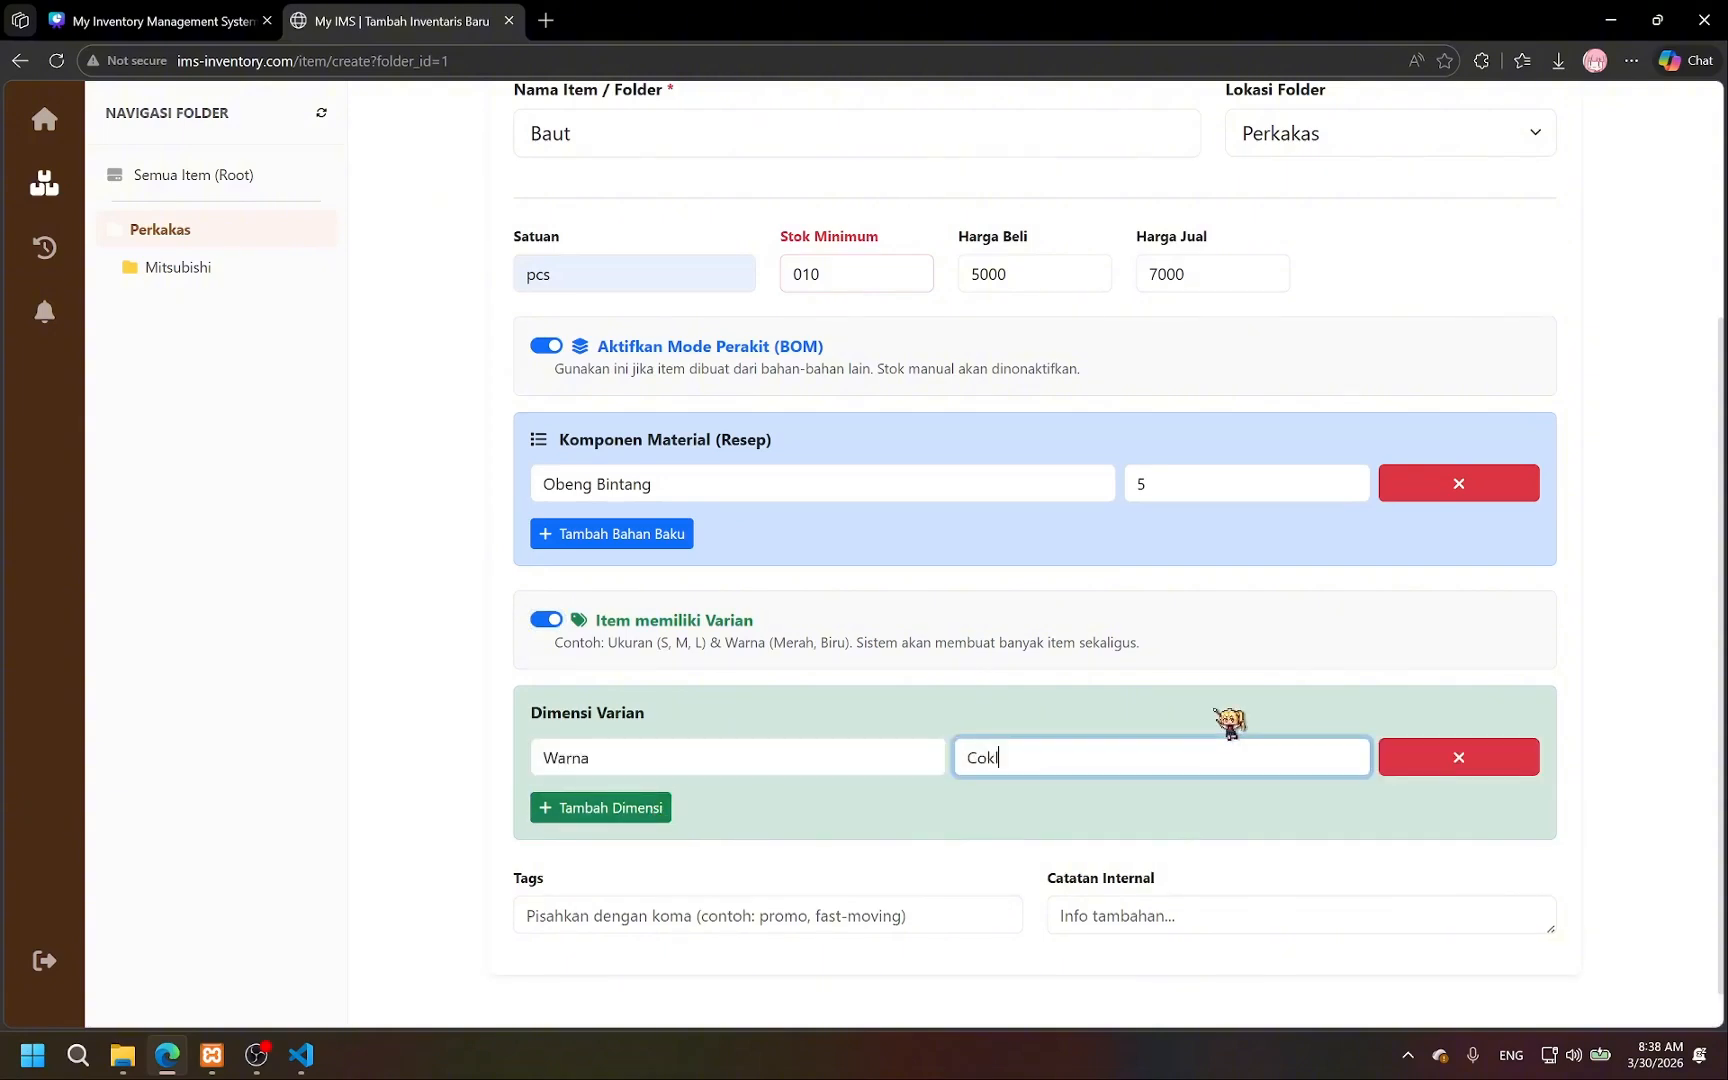
text(at, Biru)
Add a second variant dimension Ukuran with the options 10mm, 30mm, and save the Baut item.
click(628, 808)
click(840, 805)
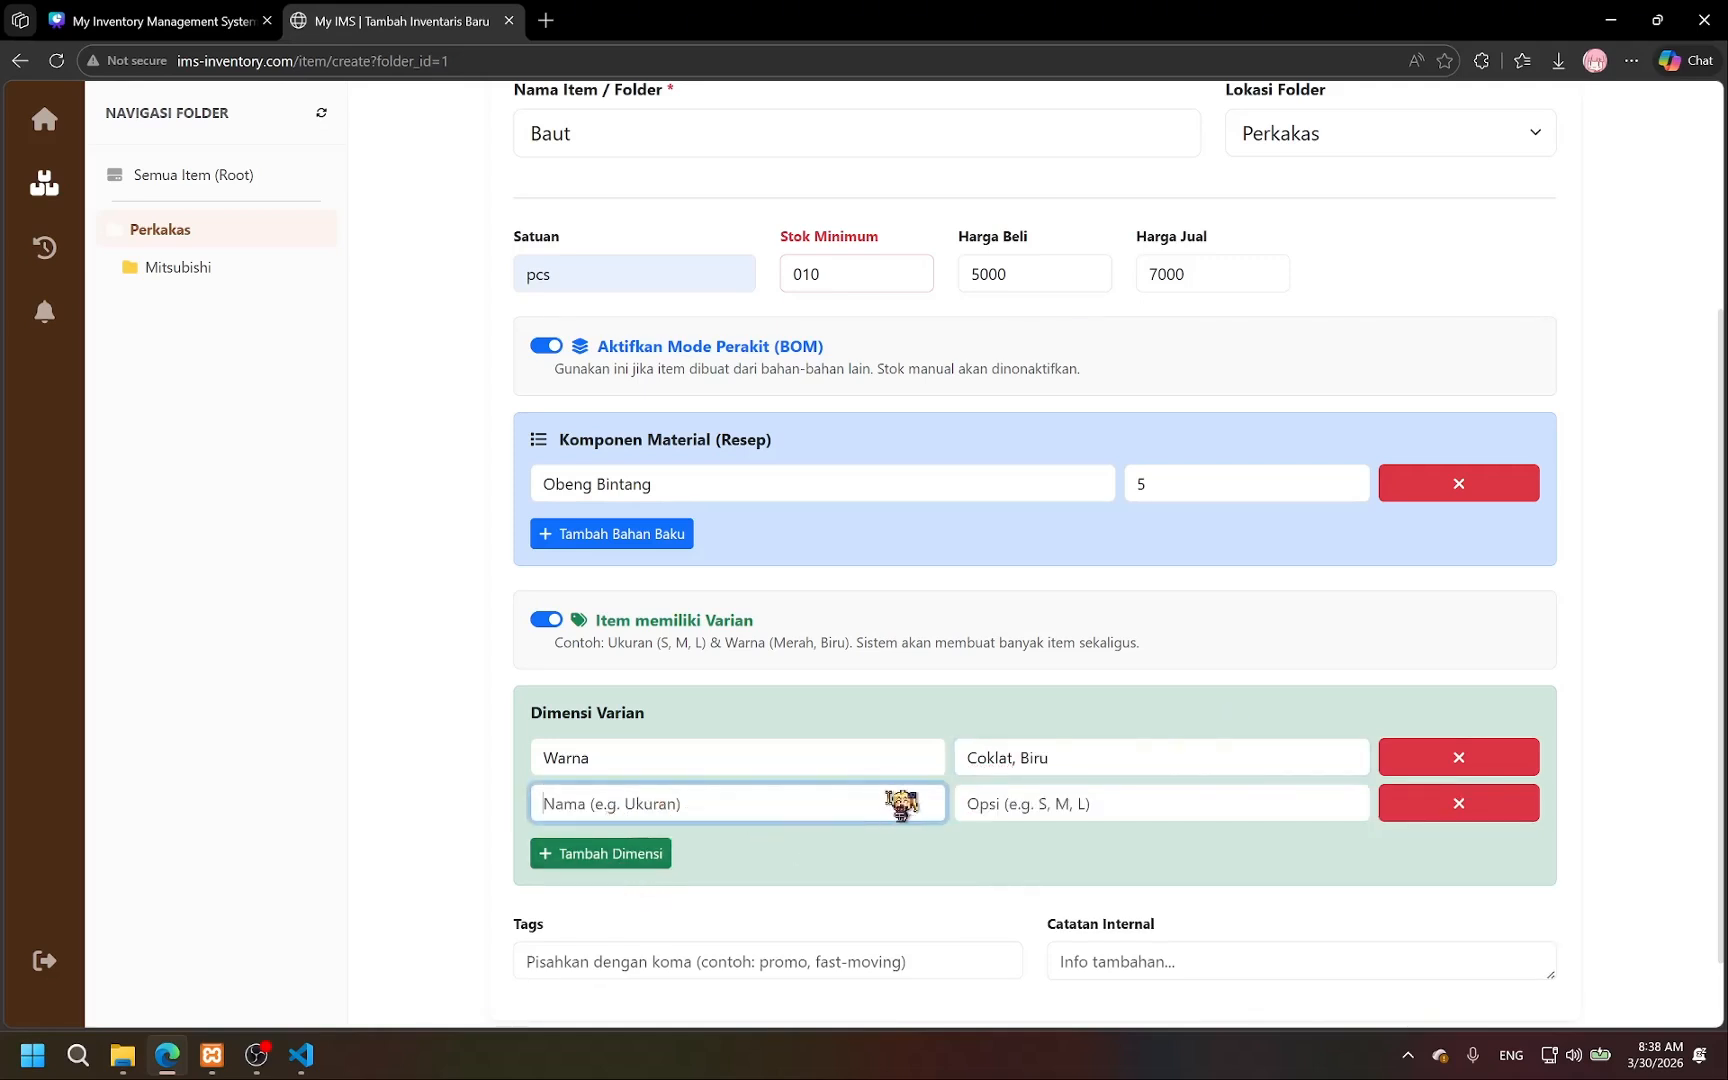
text(Ukuran)
key(Tab)
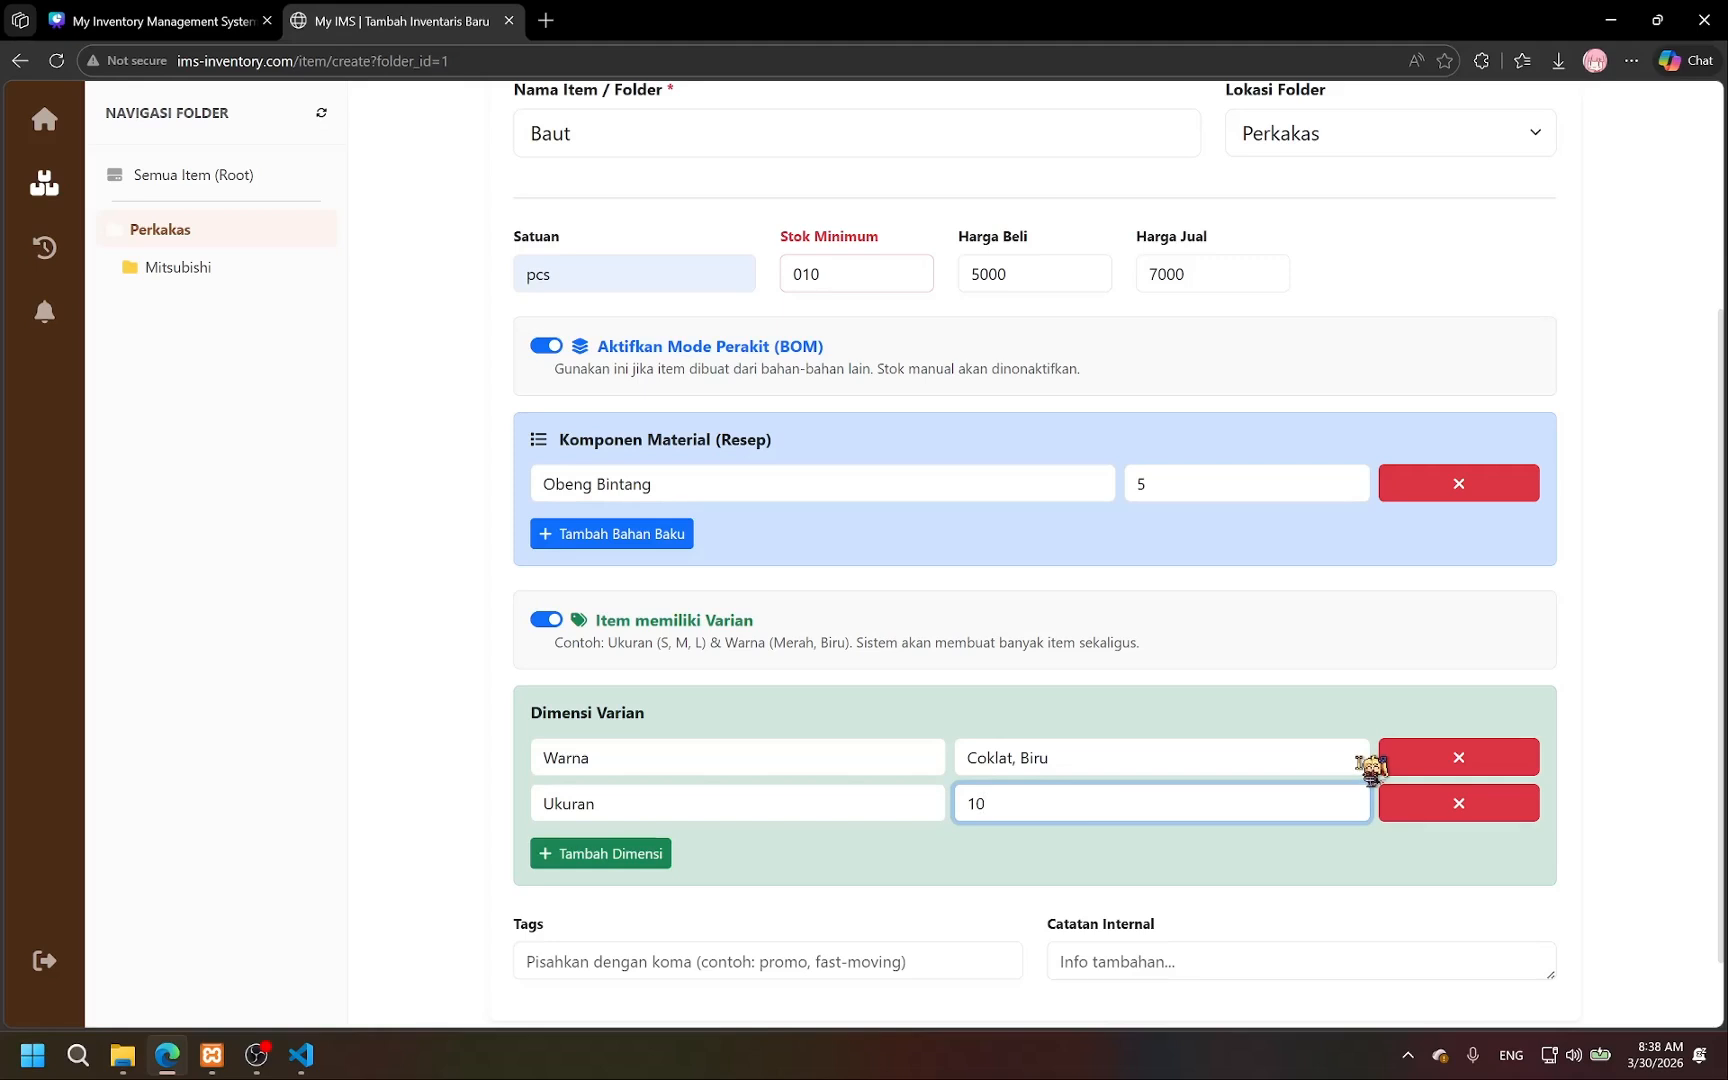
text(10mm, 30mm)
scroll(1400, 500, up, 4)
click(1458, 162)
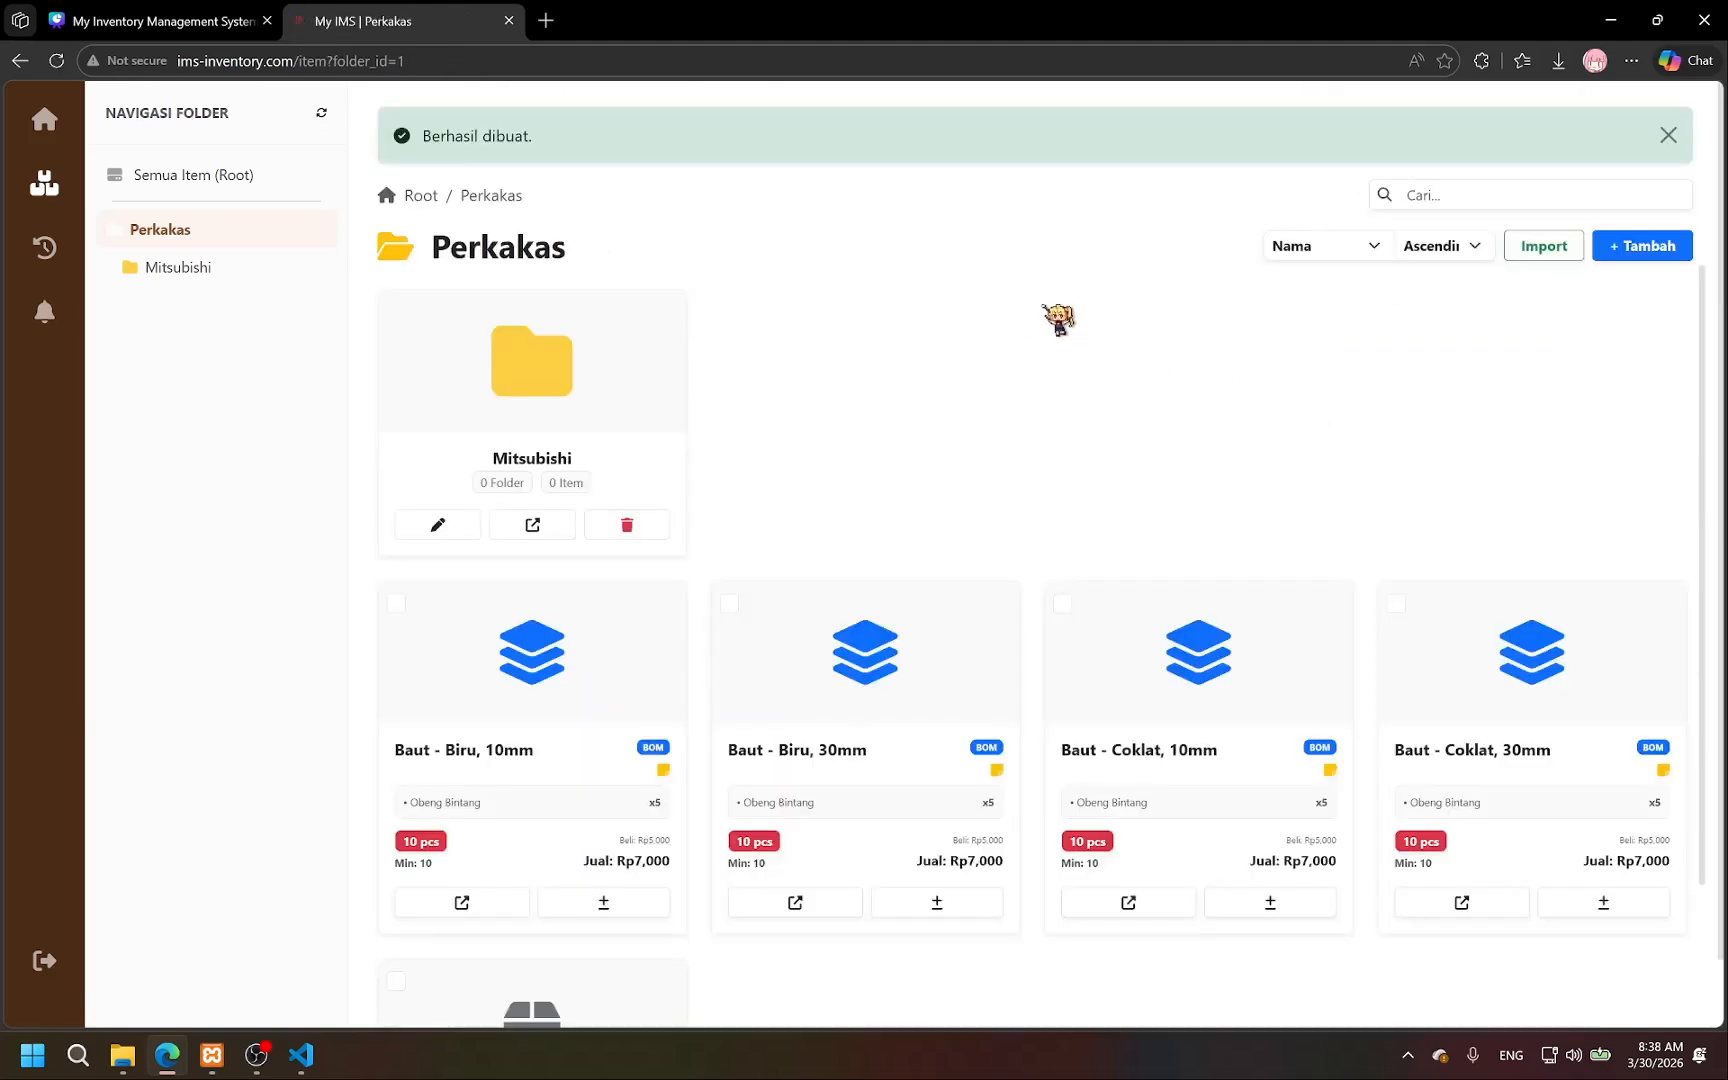
Adjust the stock of Obeng Bintang by -5.
scroll(1130, 436, down, 2)
scroll(1120, 552, up, 2)
scroll(922, 567, down, 2)
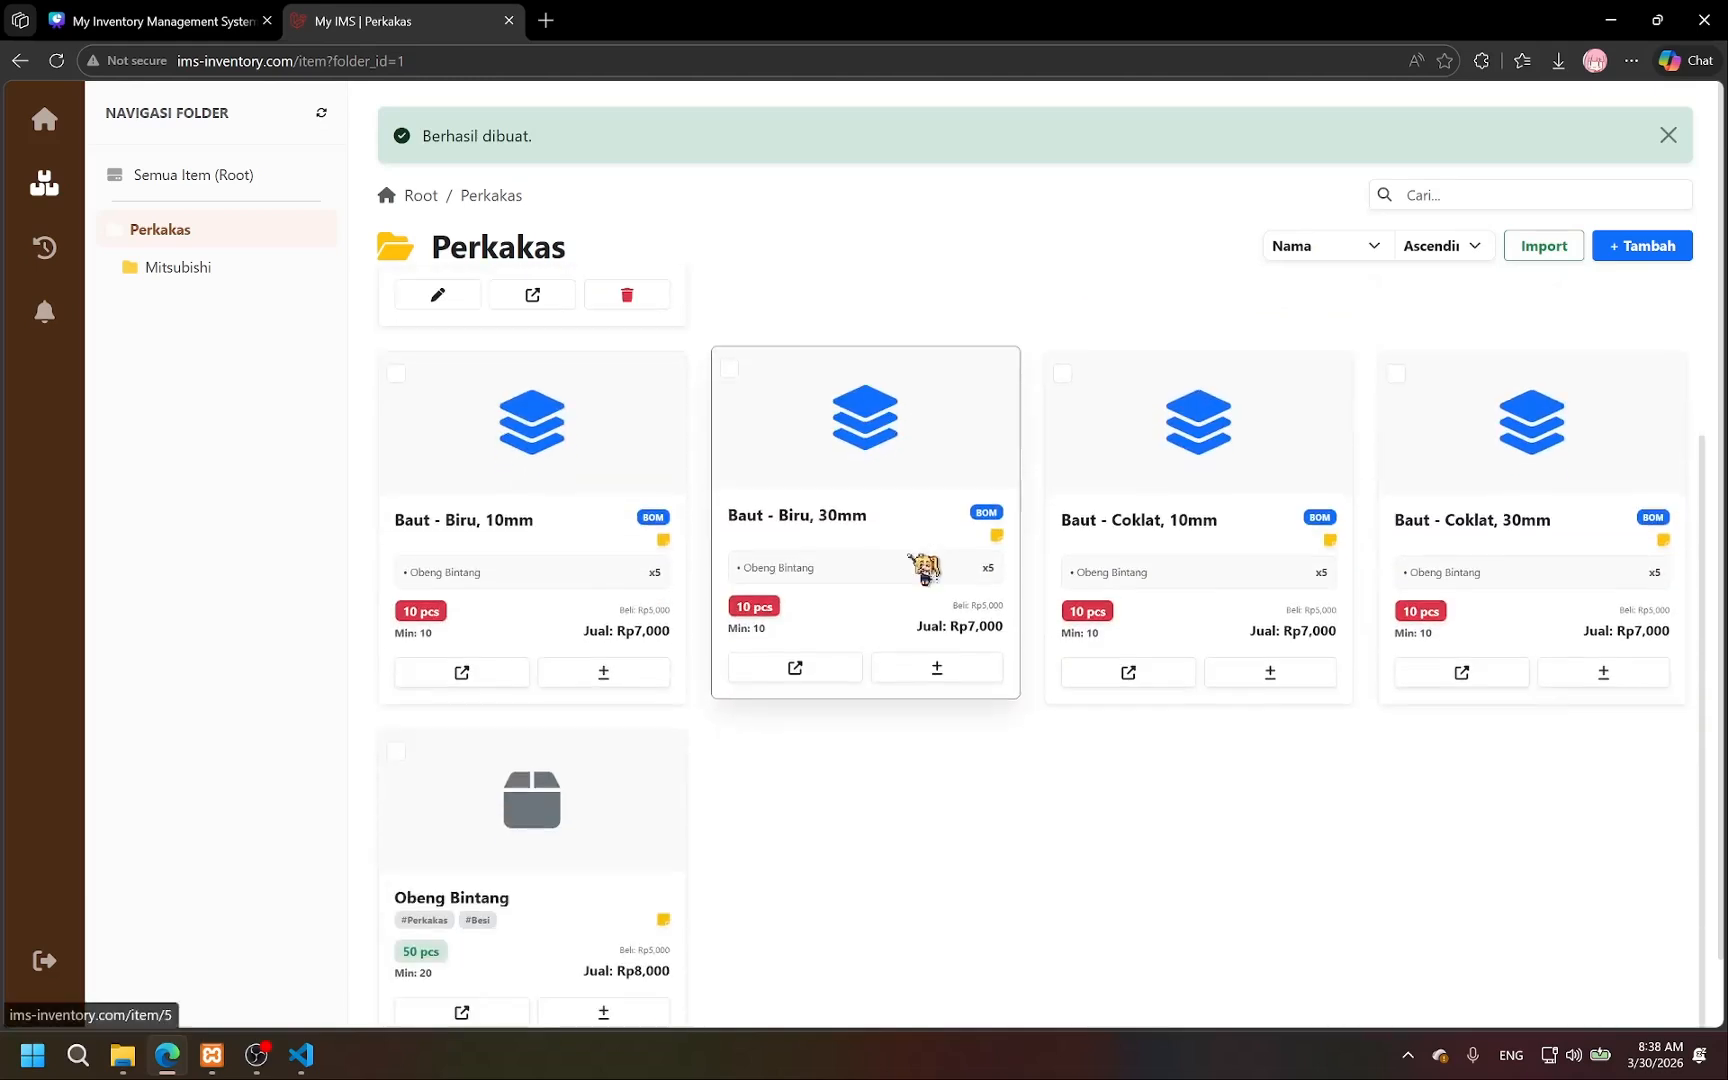
scroll(923, 568, down, 1)
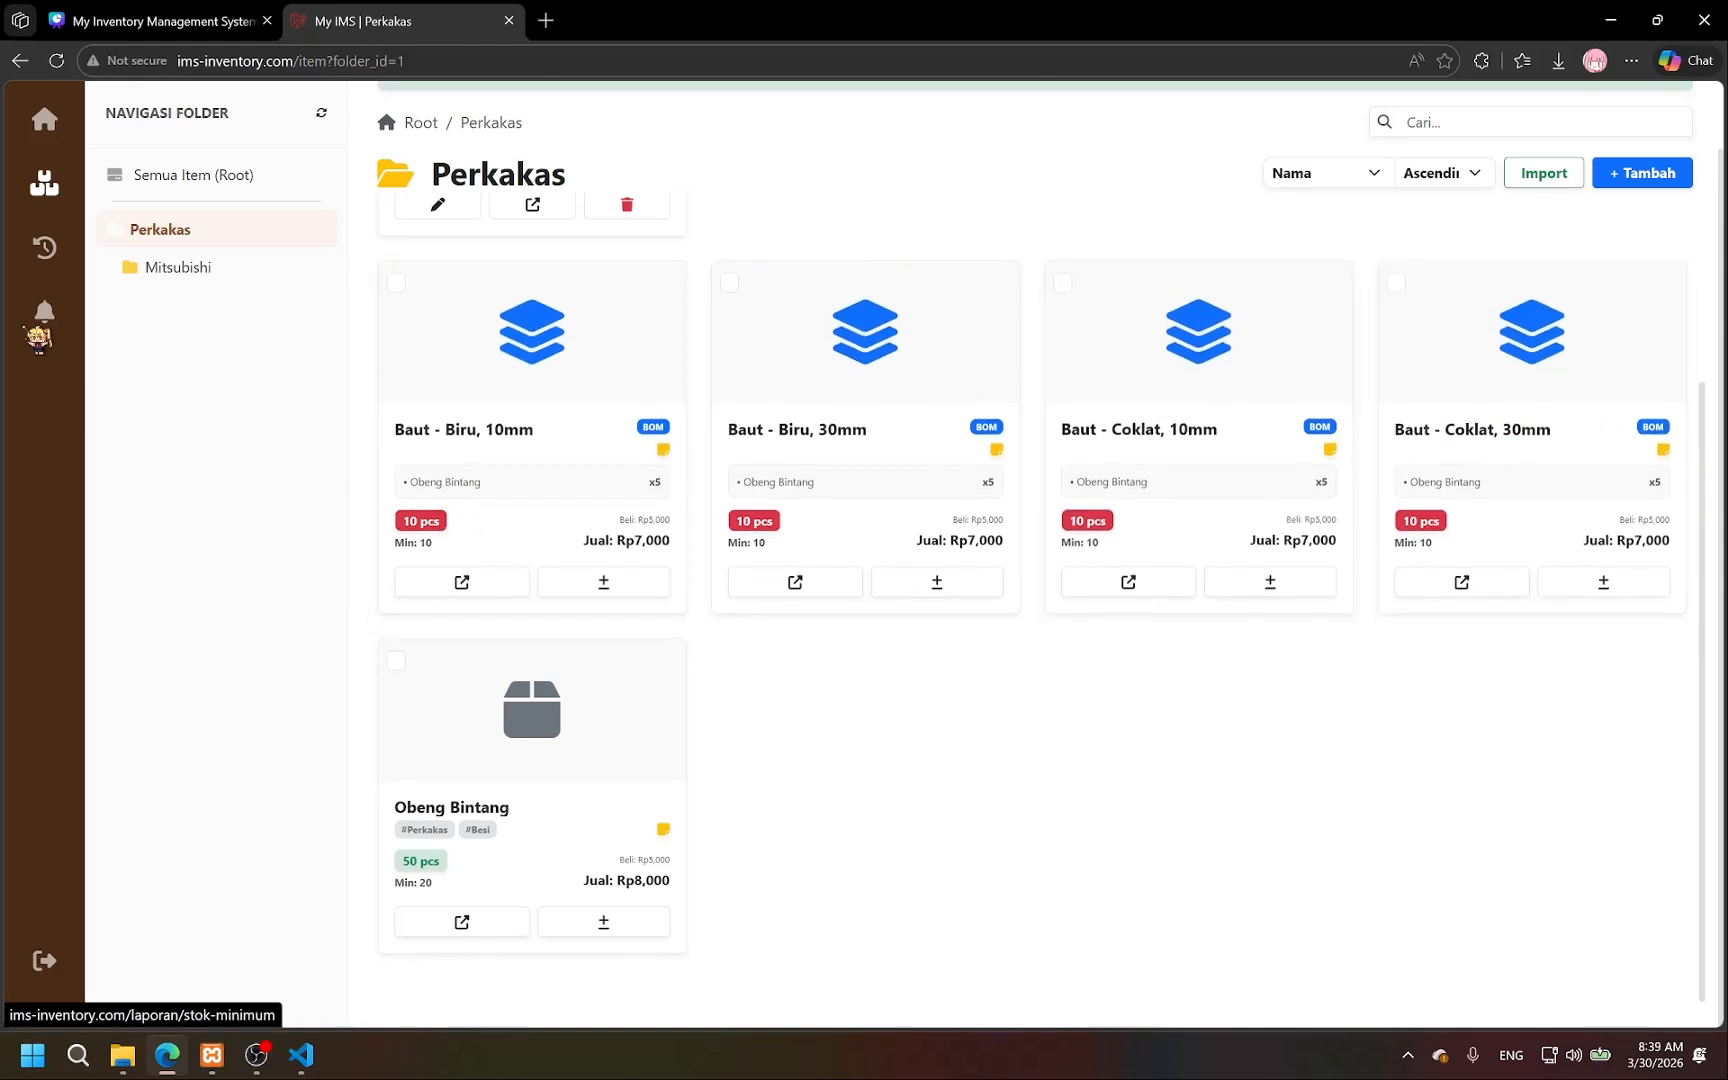
click(603, 918)
text(-3)
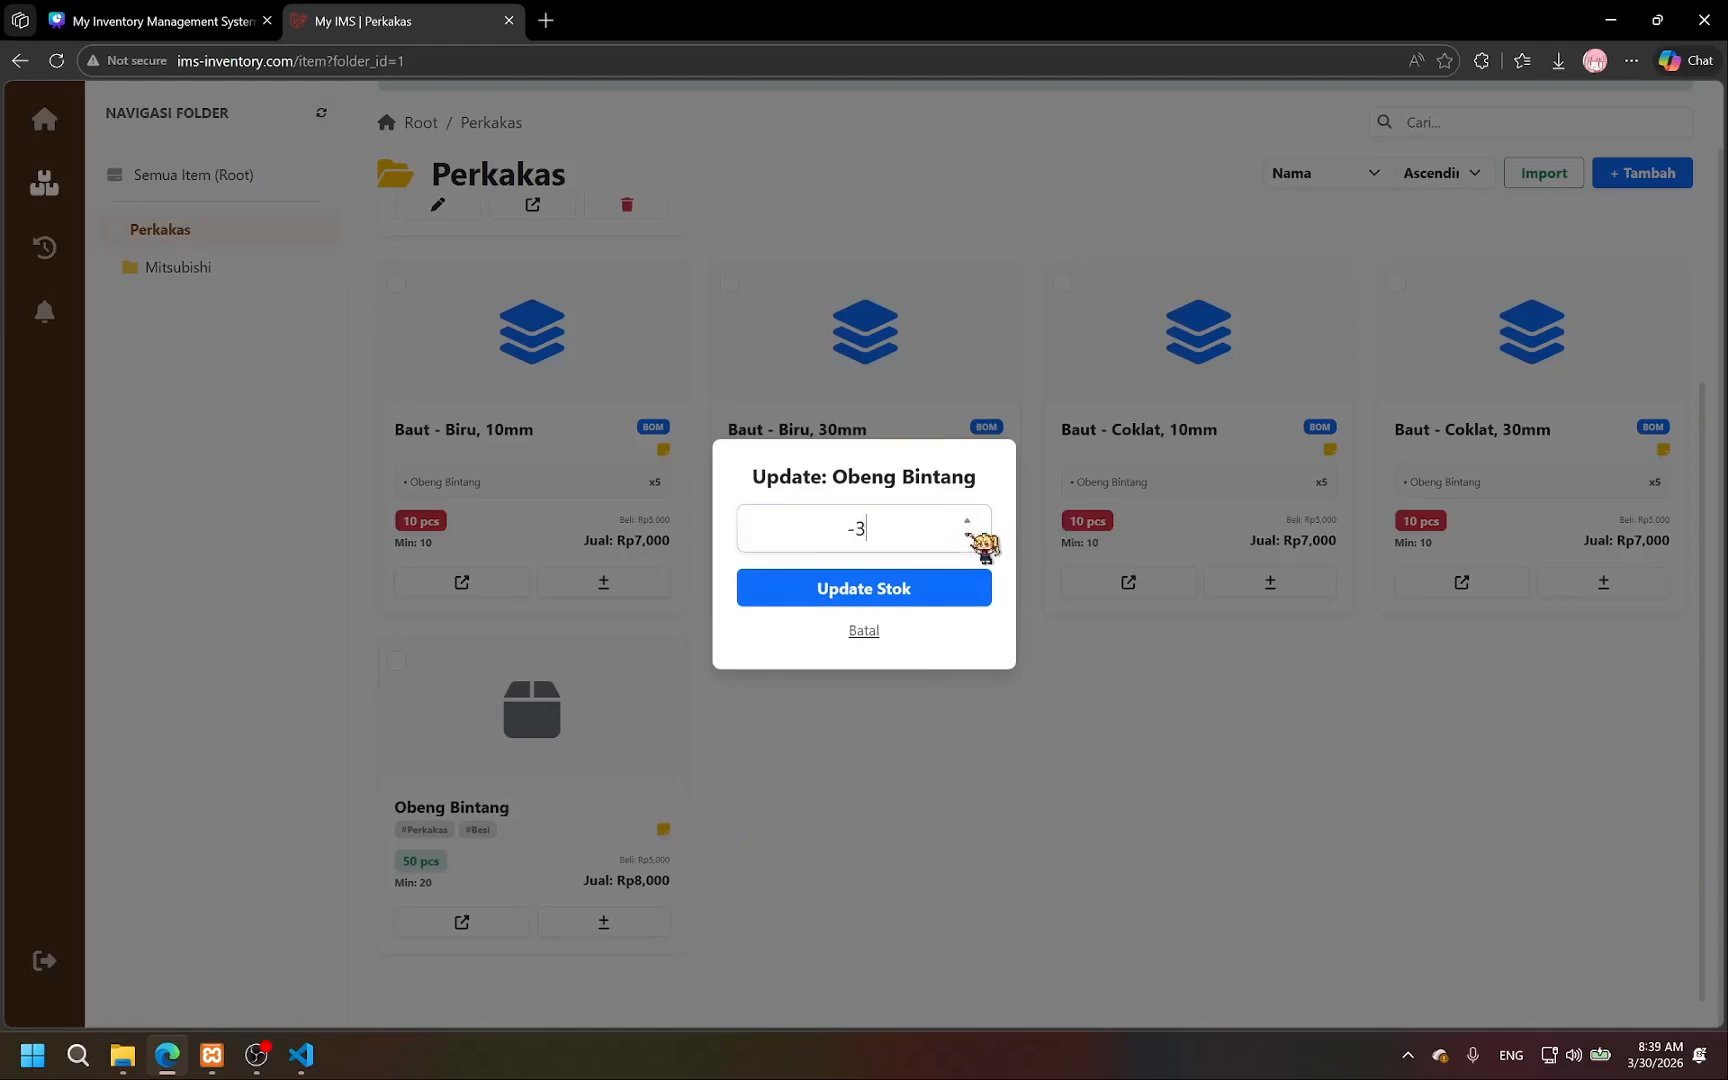
click(967, 535)
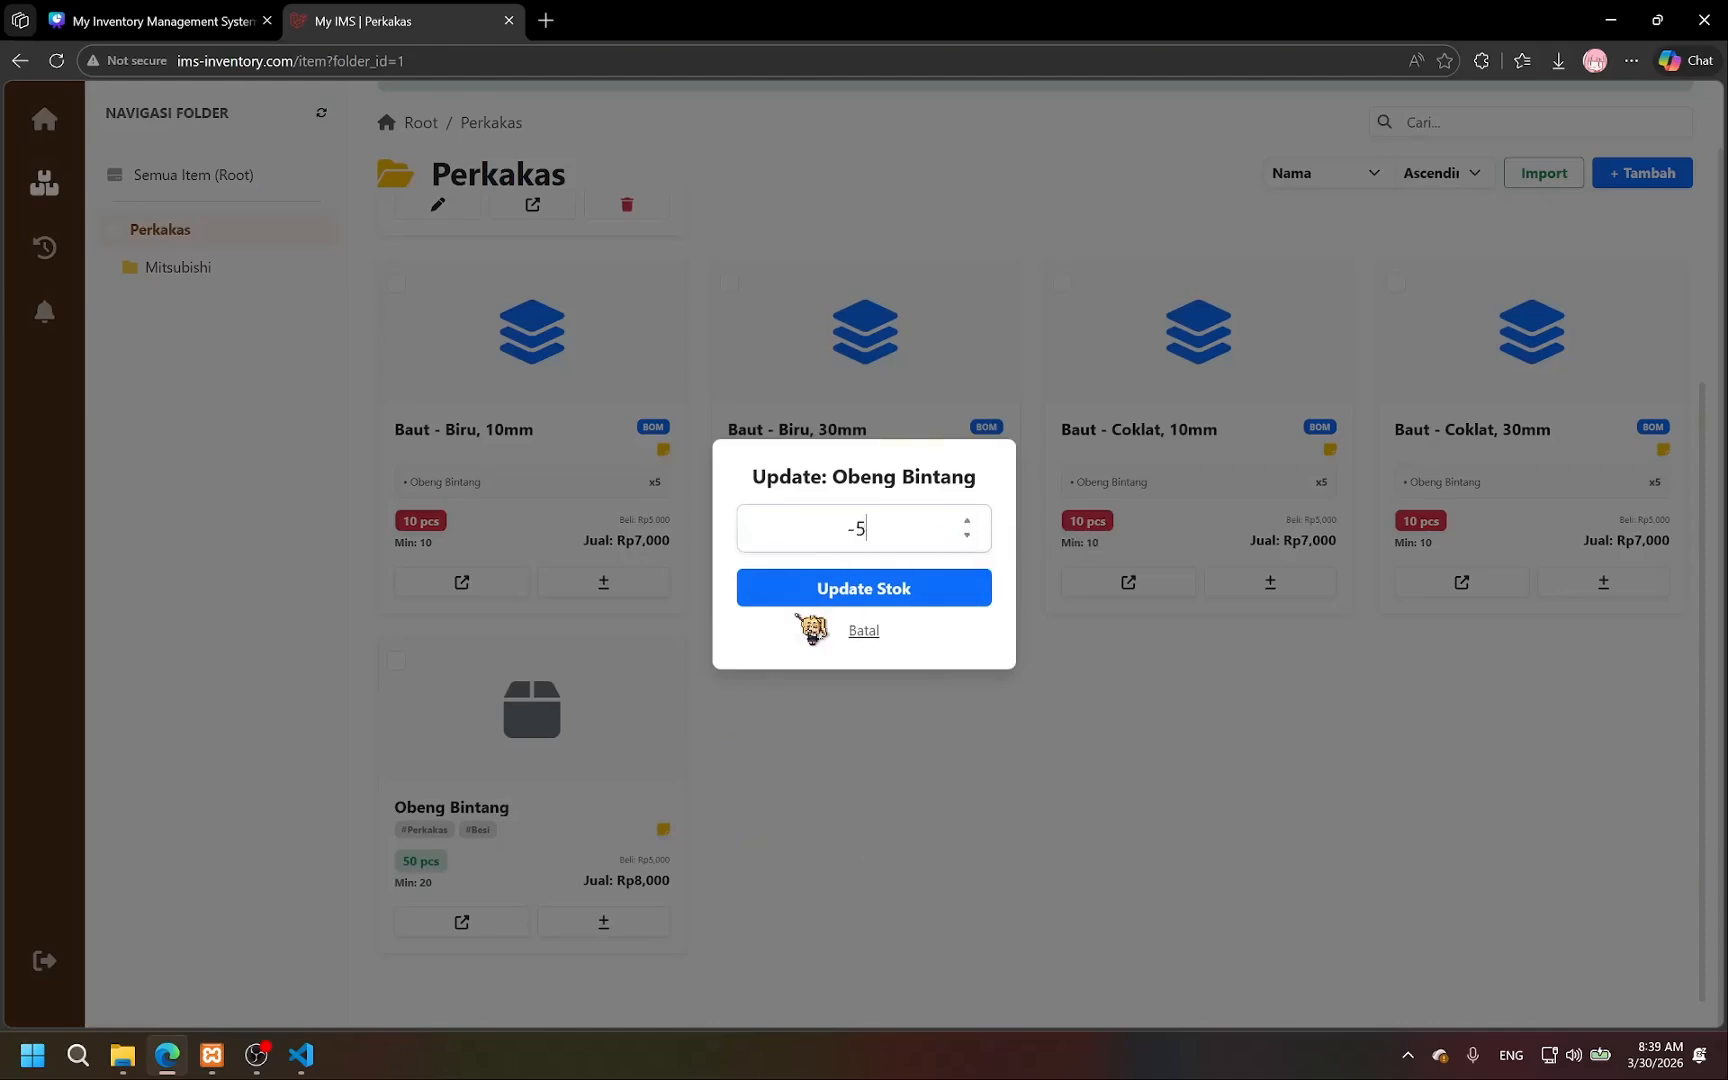
click(915, 592)
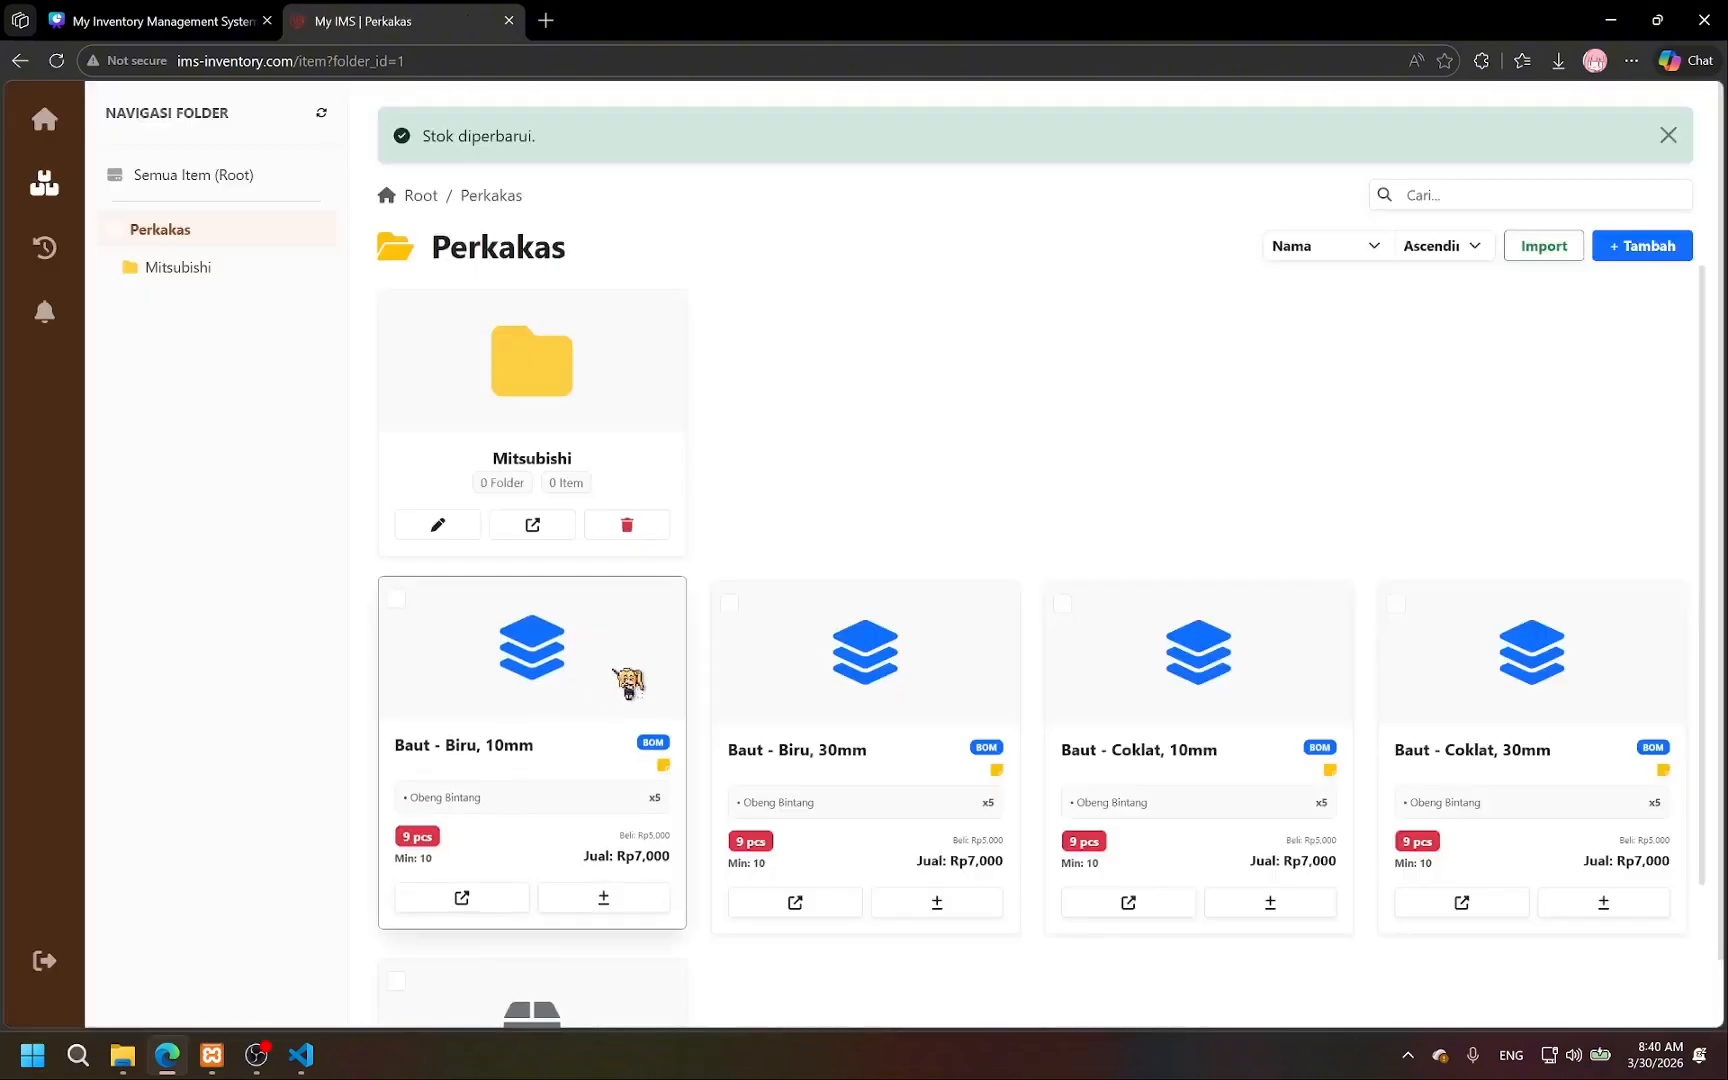
Select Baut - Coklat, 10mm and Baut - Coklat, 30mm, export them to CSV and open the exported file for a look.
scroll(628, 683, down, 2)
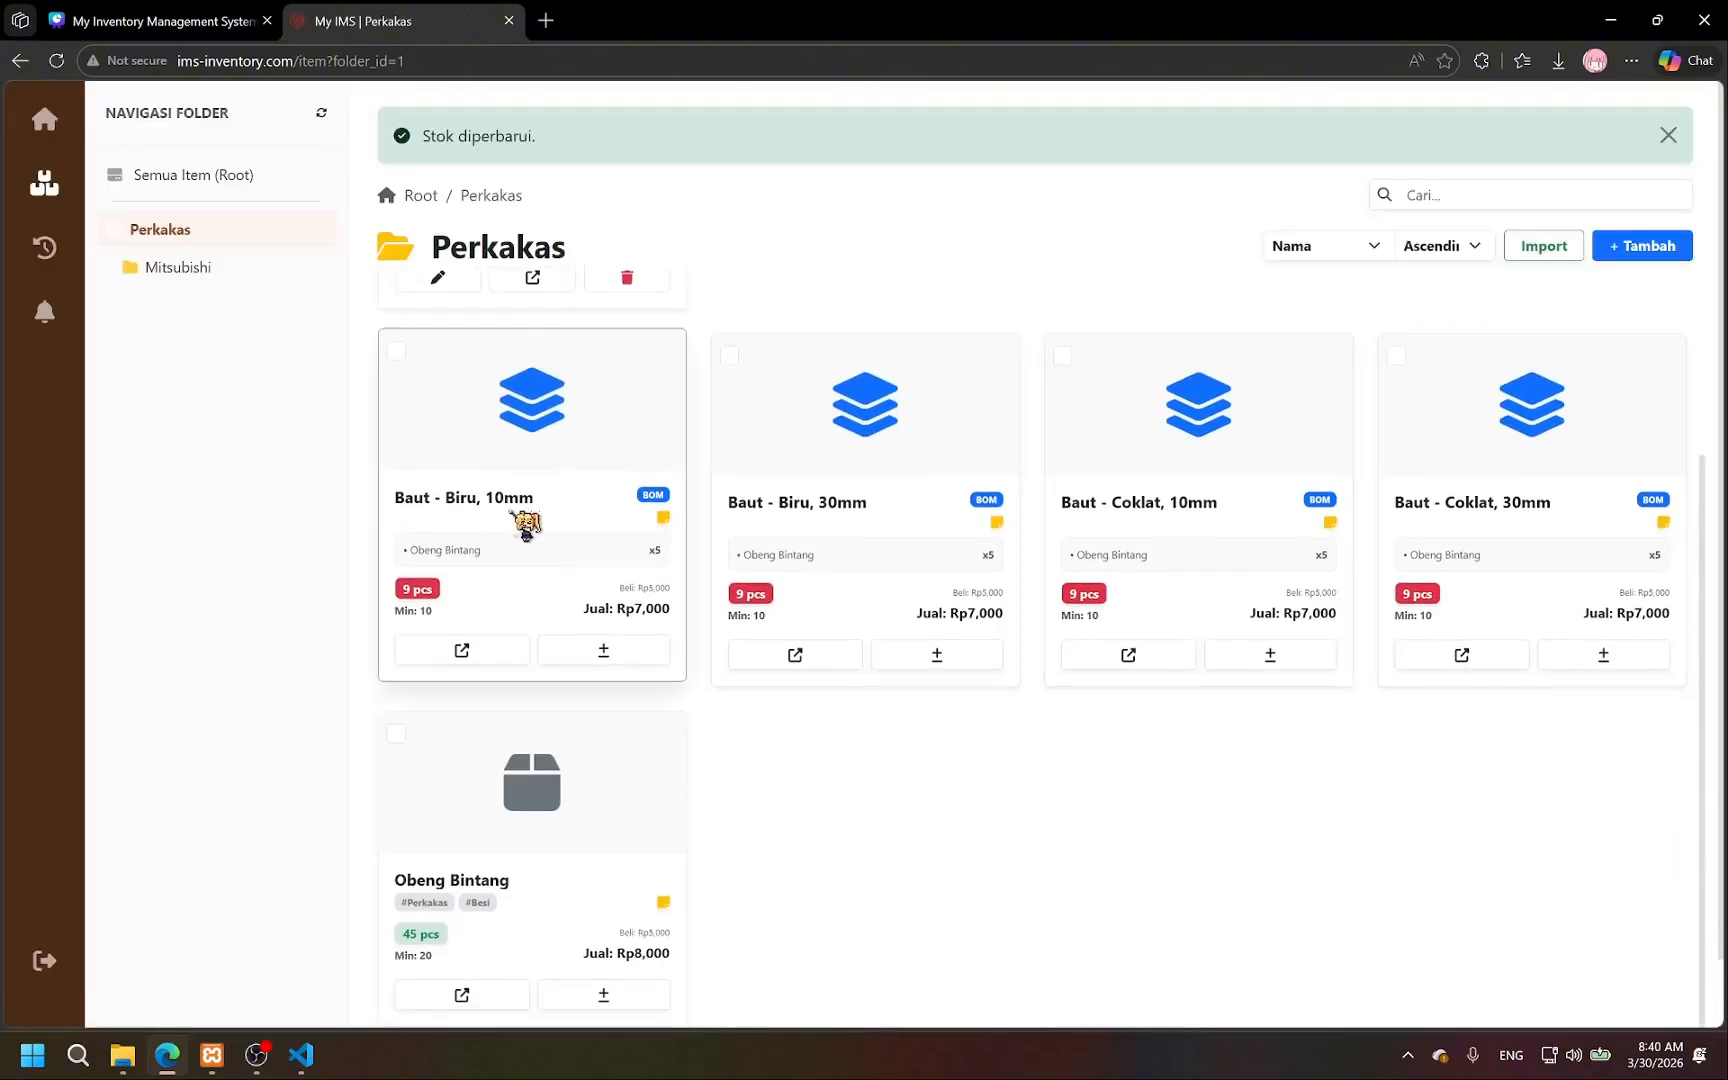
scroll(1228, 553, up, 2)
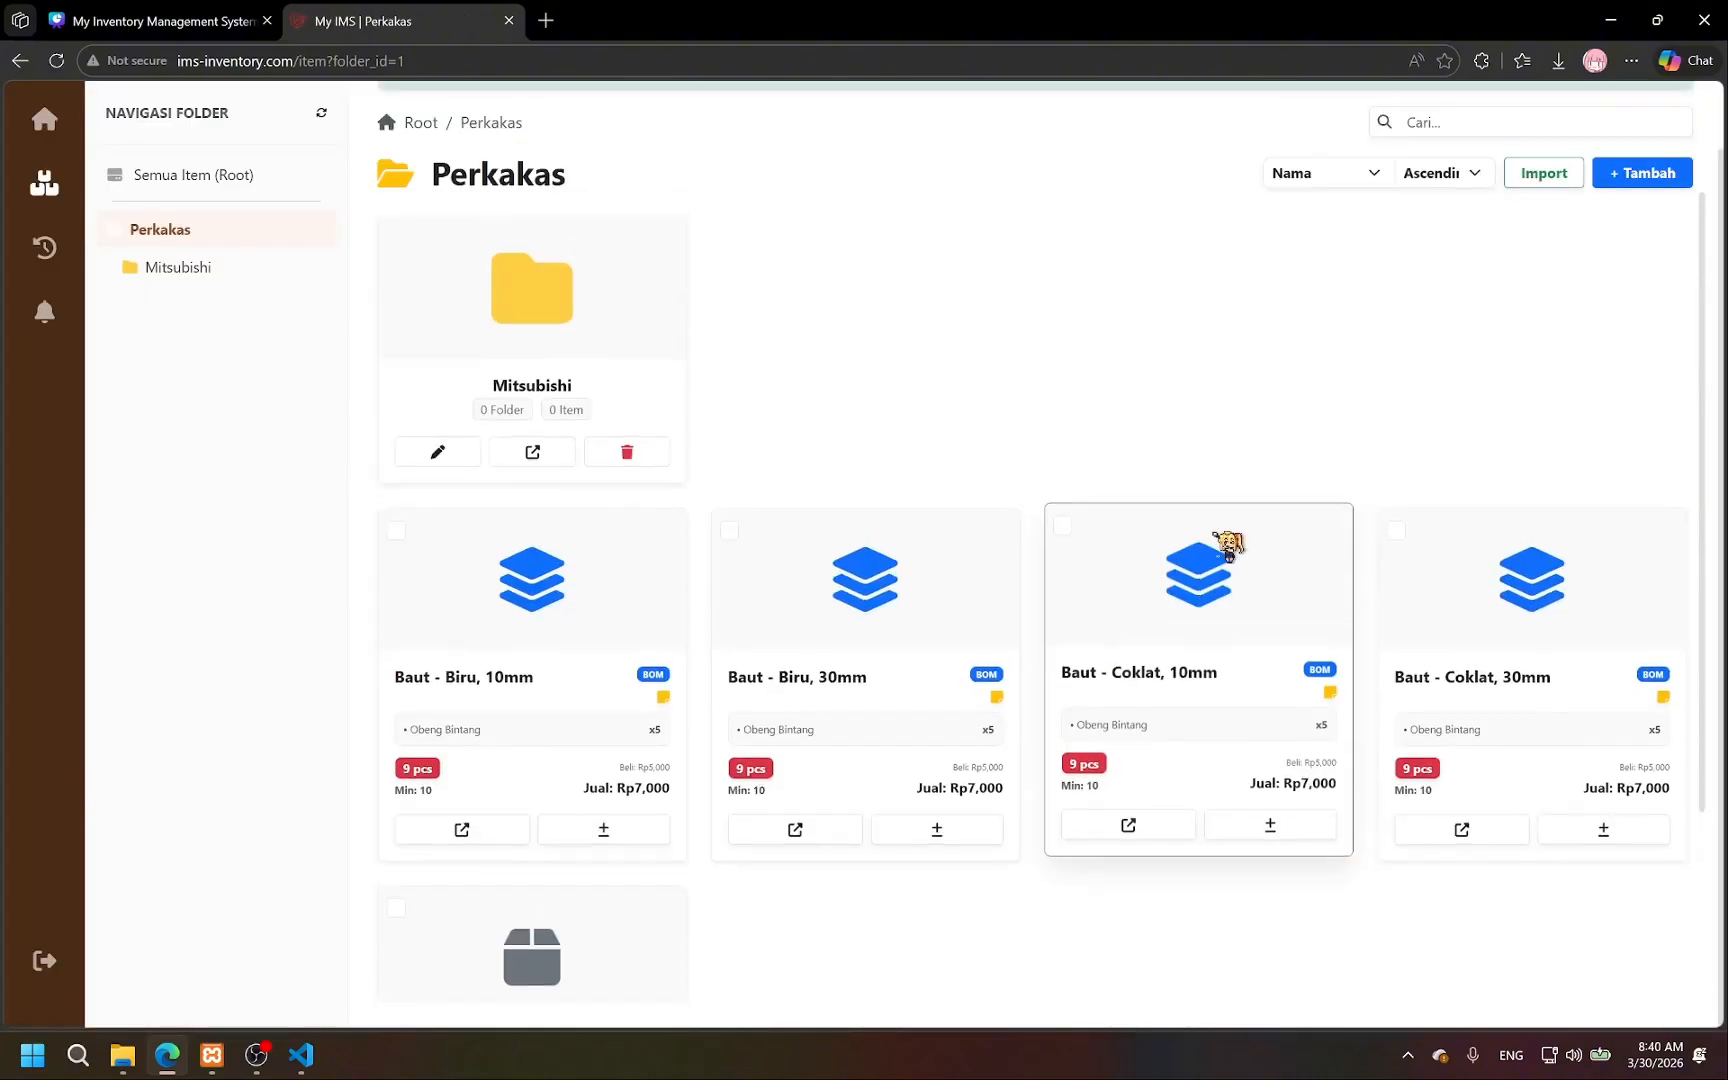
click(1396, 530)
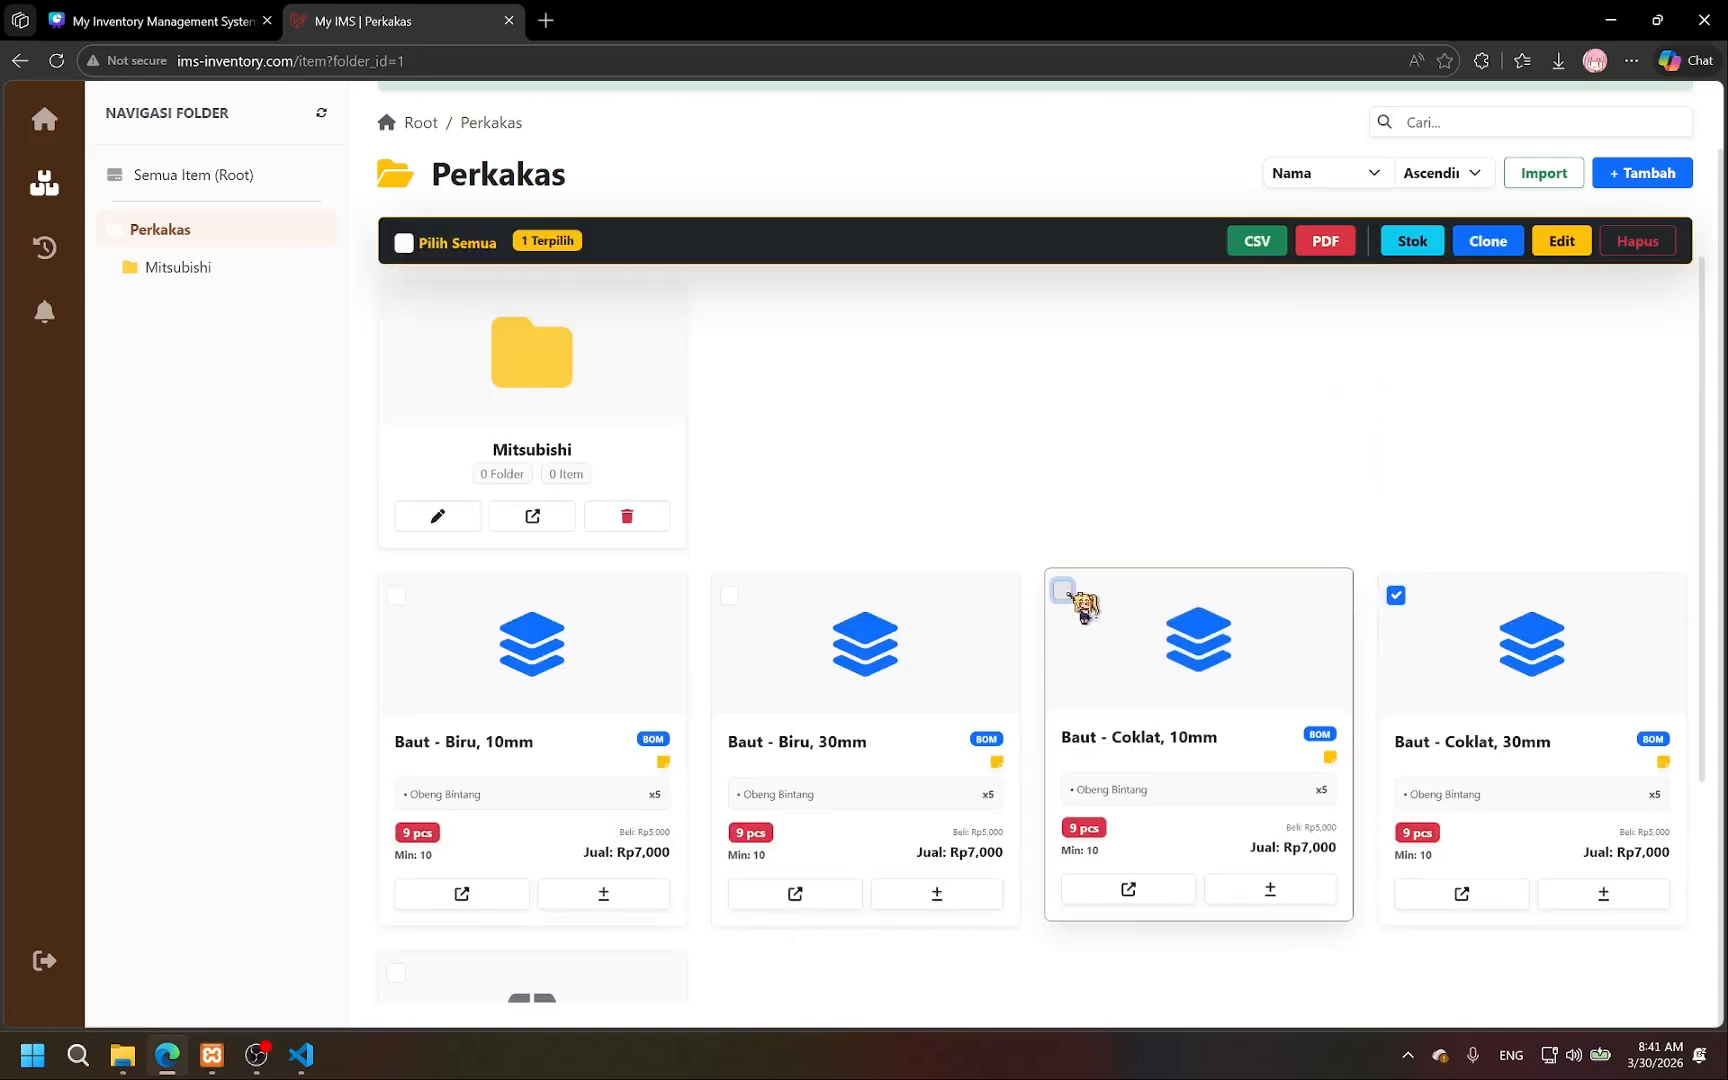
click(1062, 590)
scroll(1328, 657, down, 3)
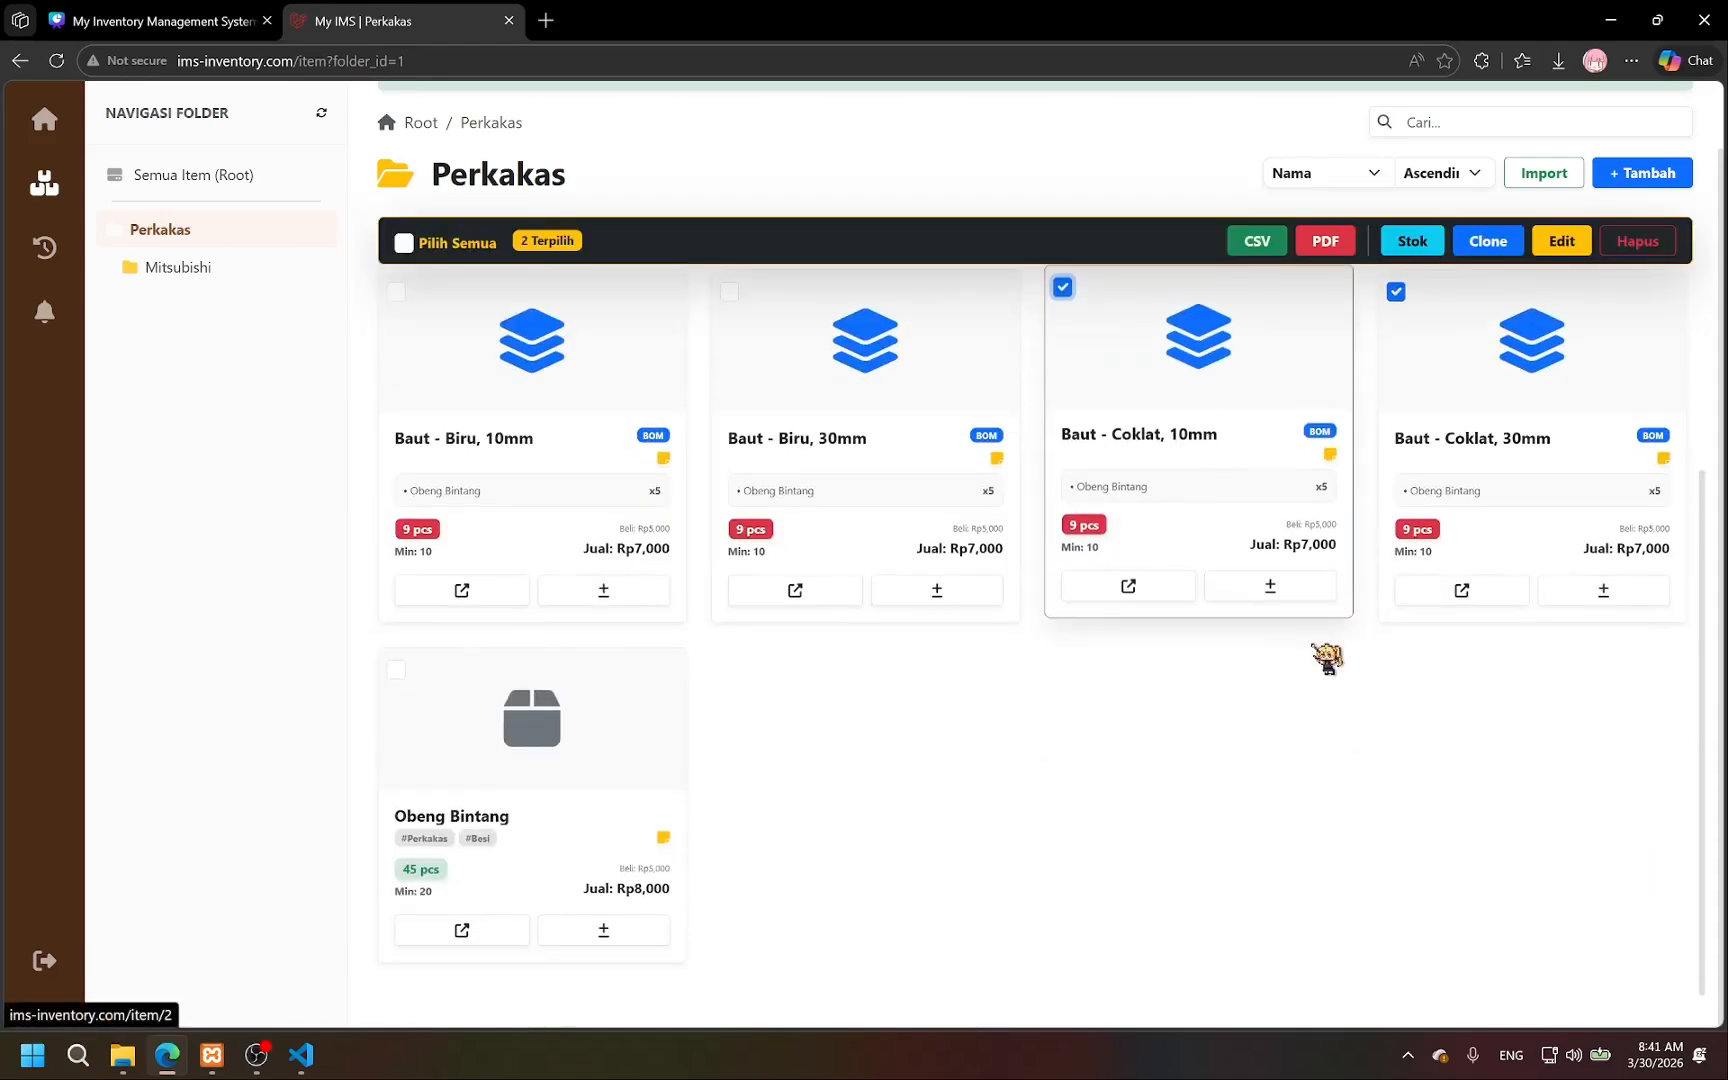
scroll(945, 580, up, 3)
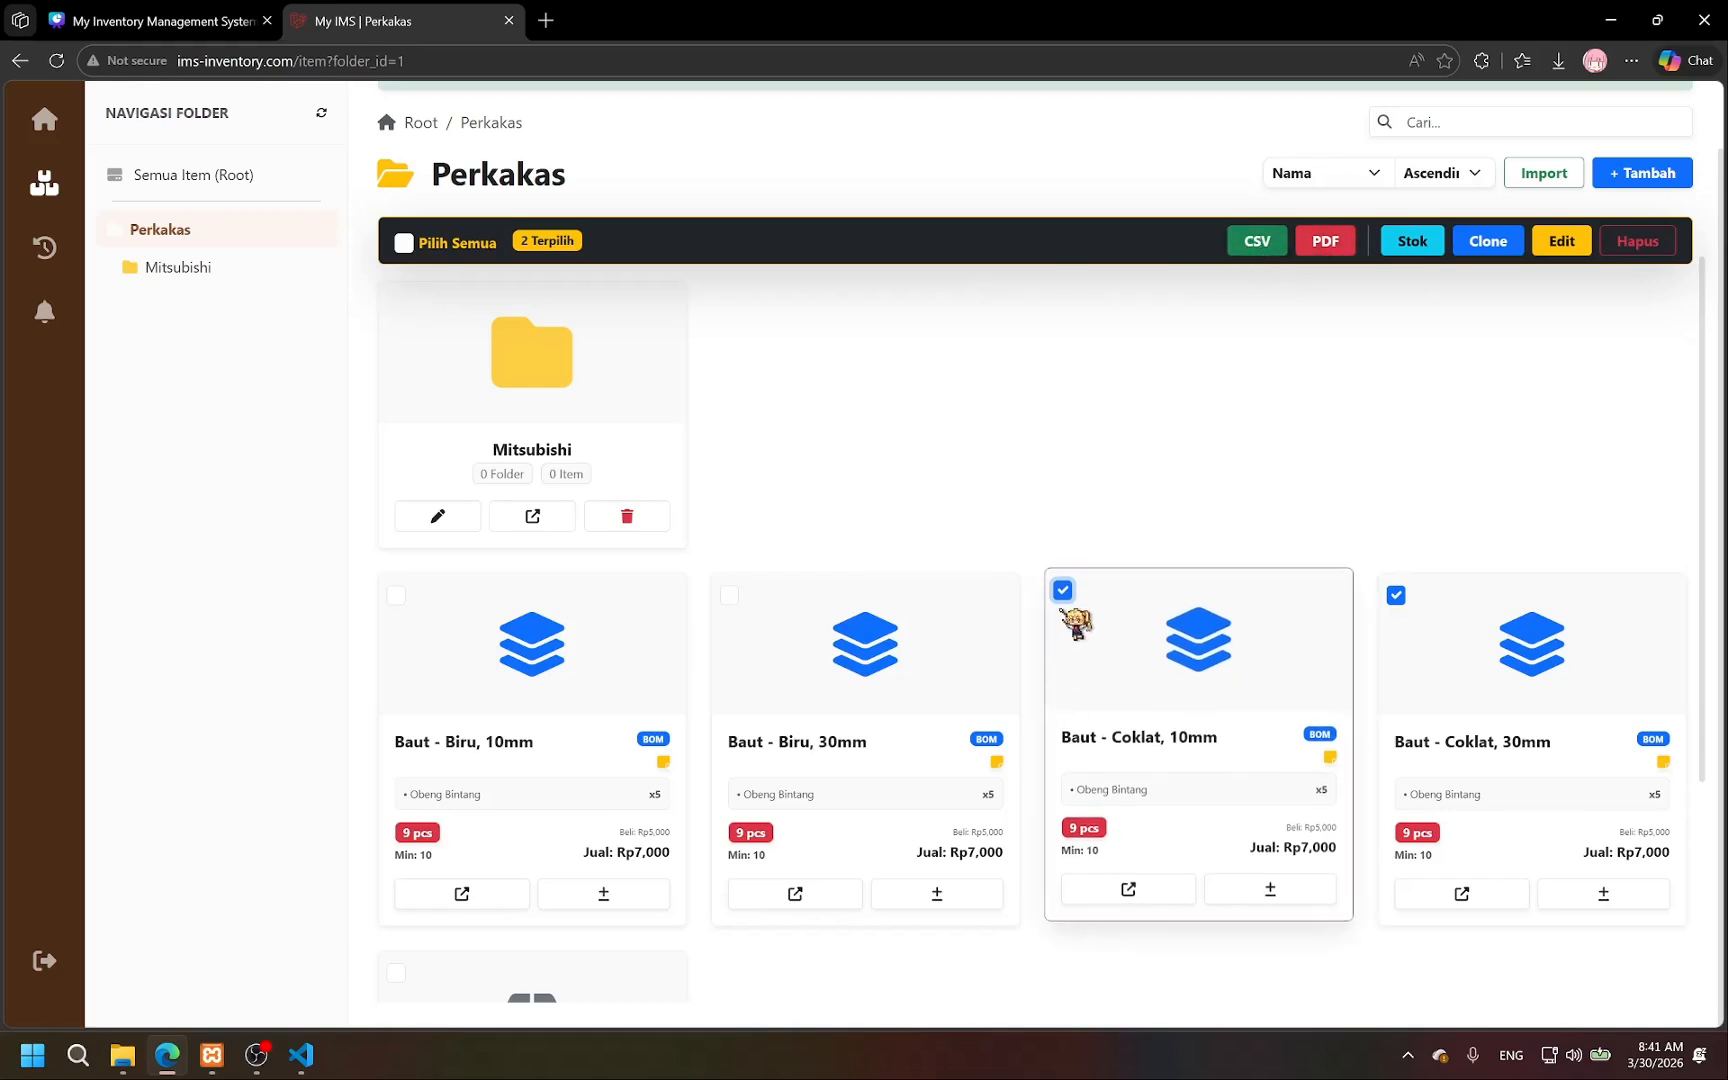
scroll(1242, 598, down, 2)
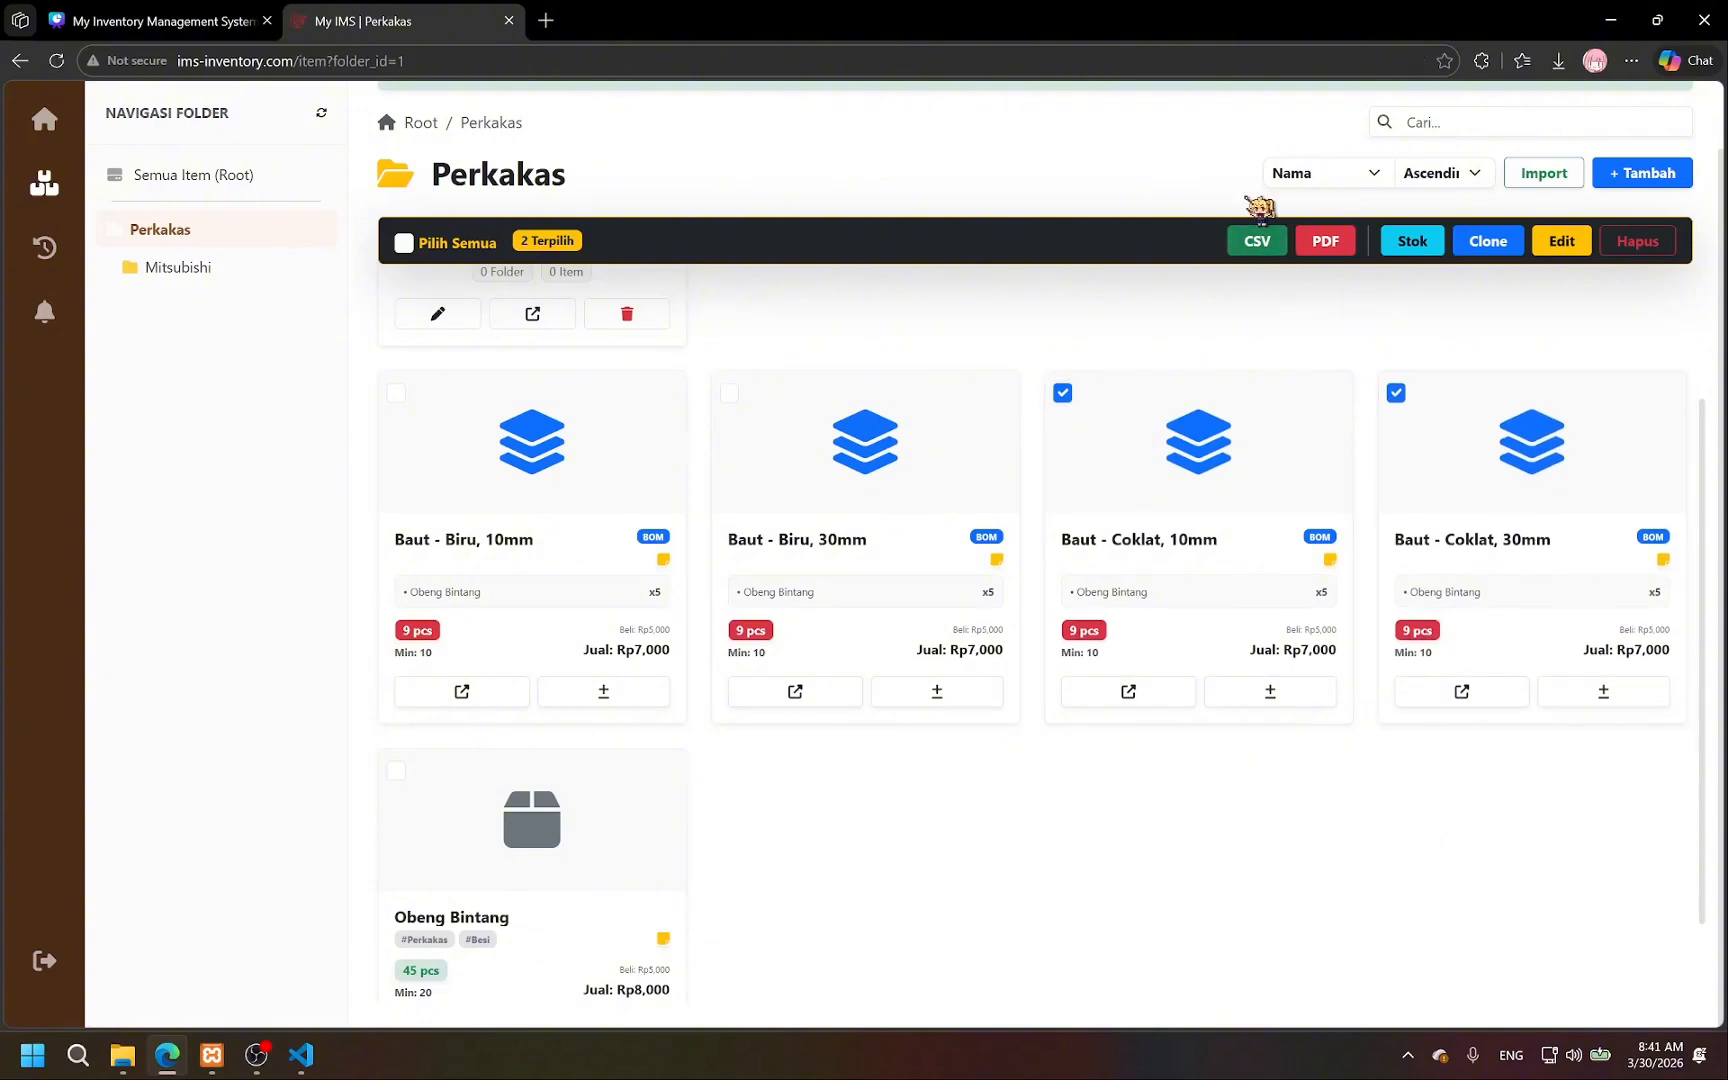
click(1278, 169)
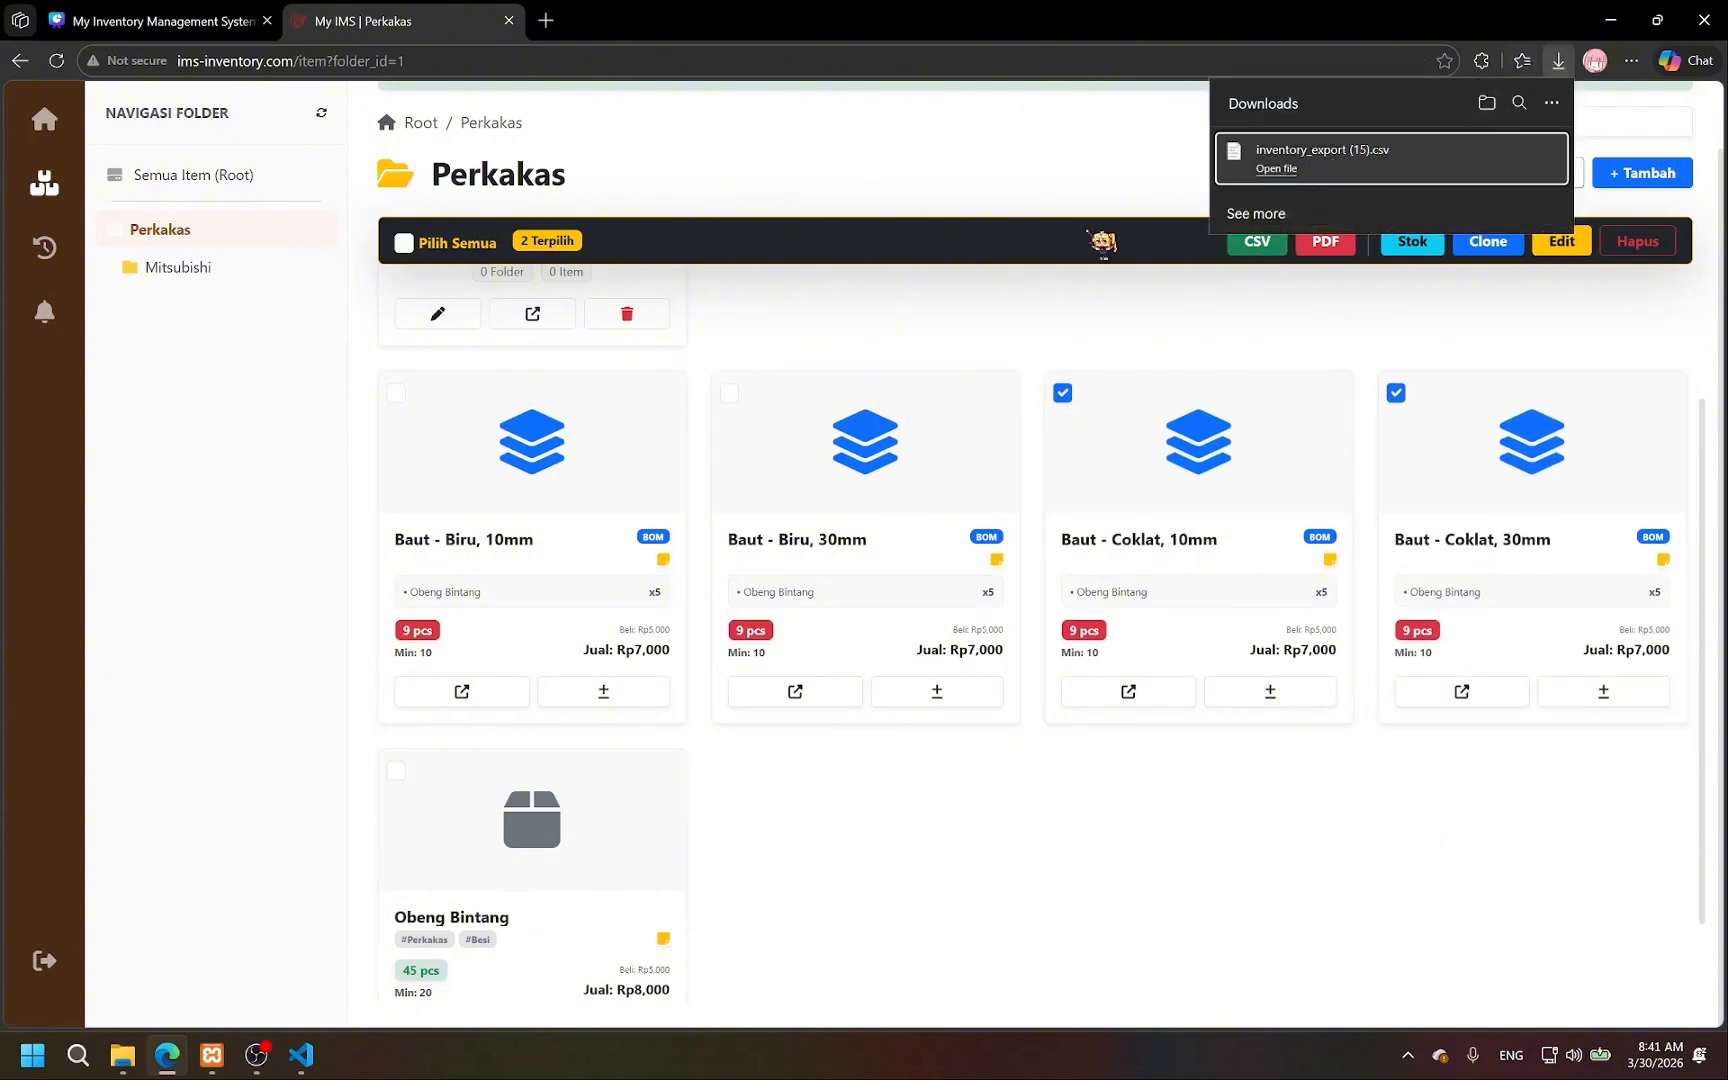
drag(1048, 178, 374, 125)
click(1614, 17)
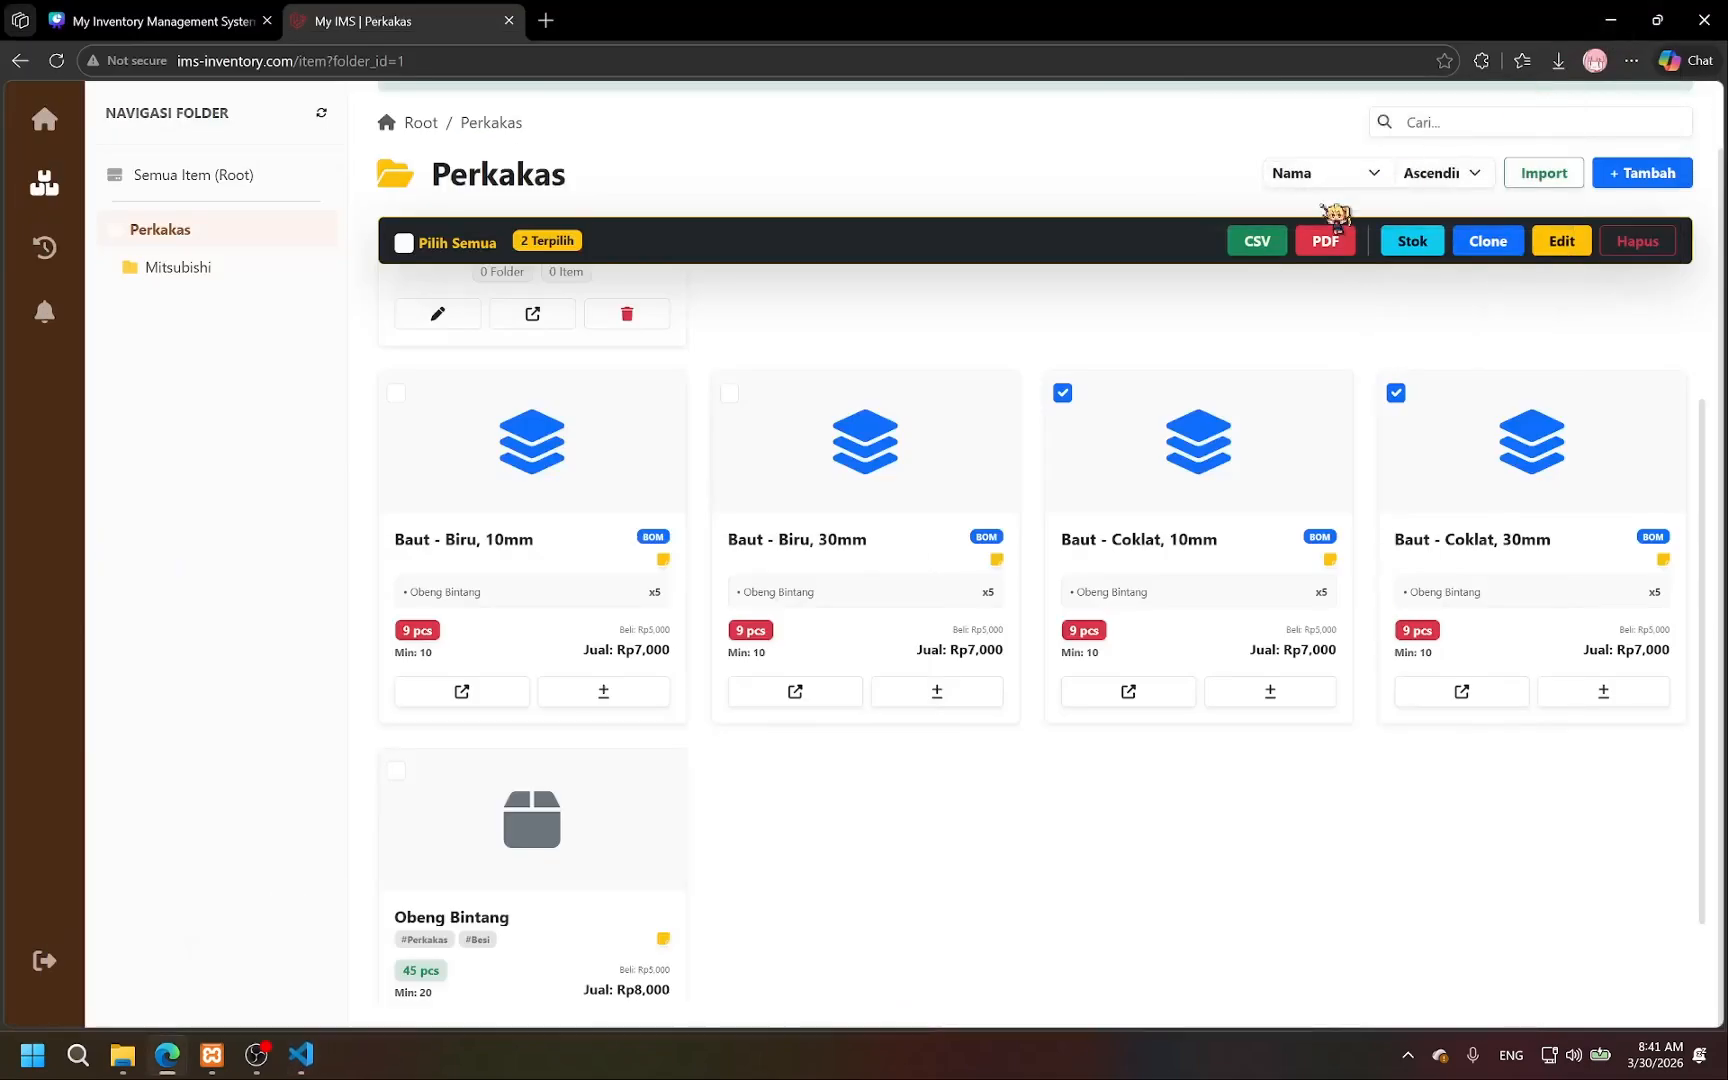
Export the two selected Baut items as a PDF report, inspect its print preview and close the report.
scroll(1200, 350, up, 2)
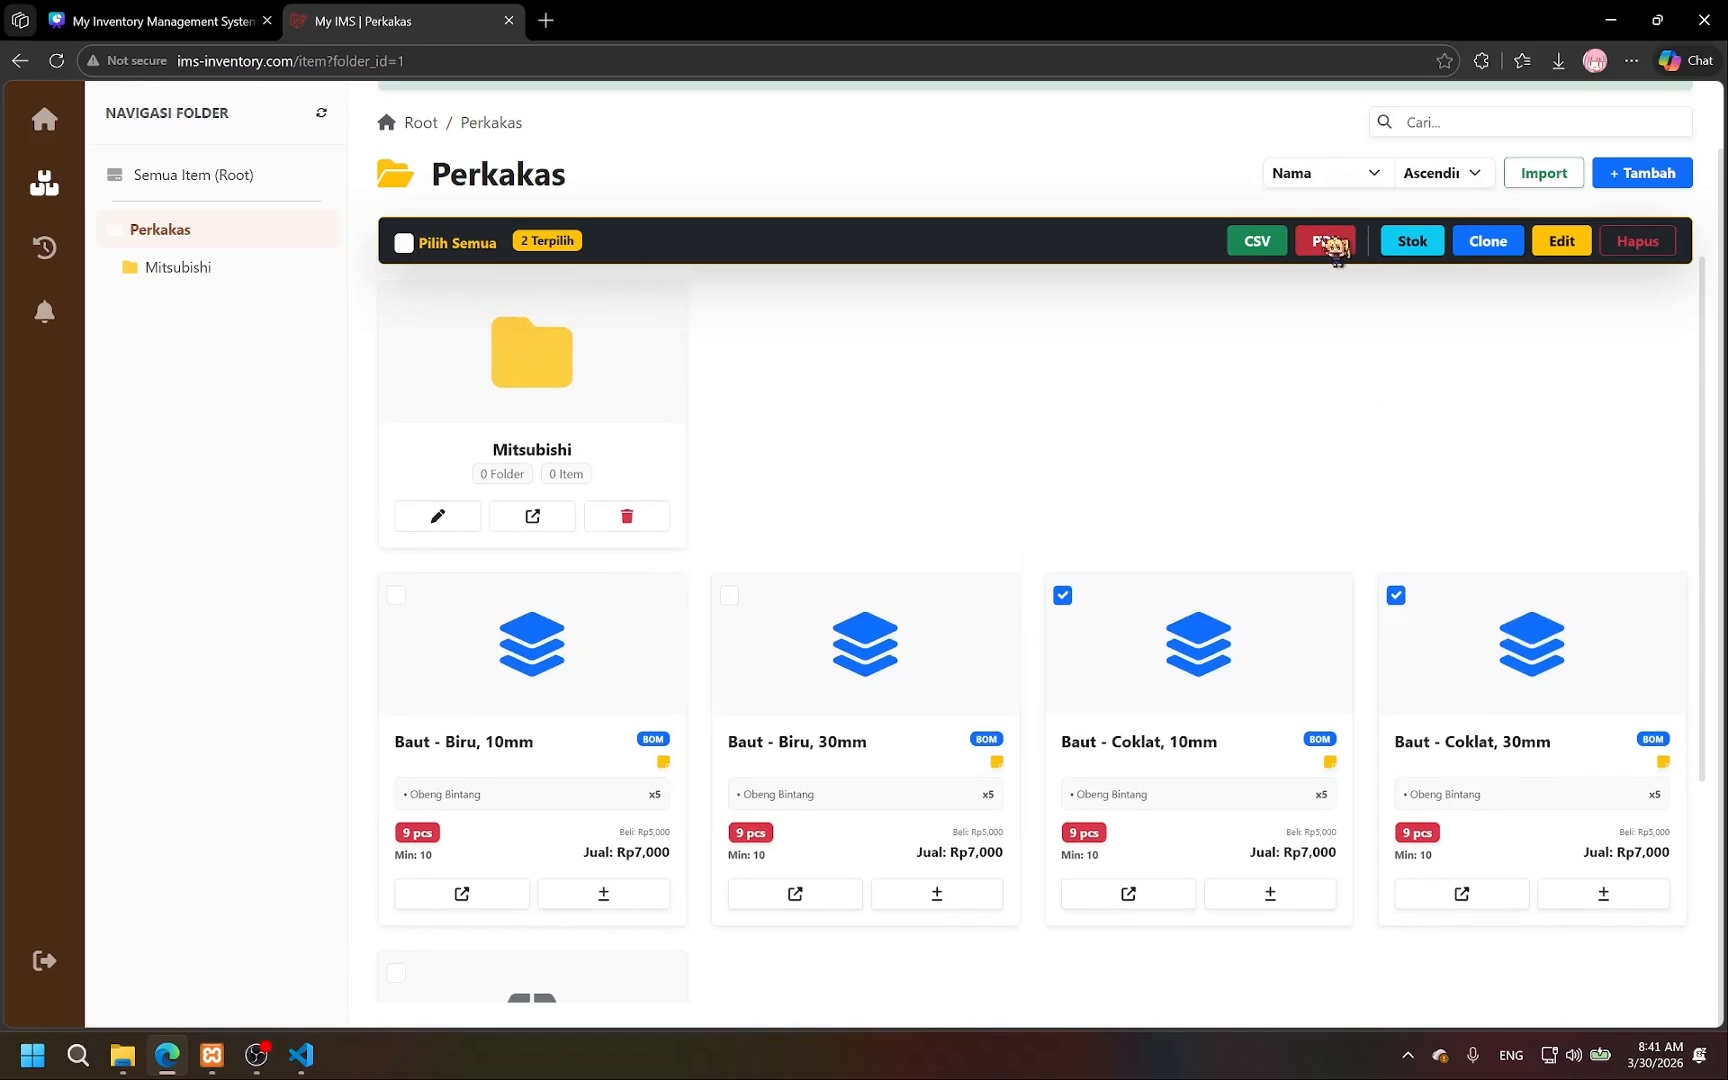
click(1327, 241)
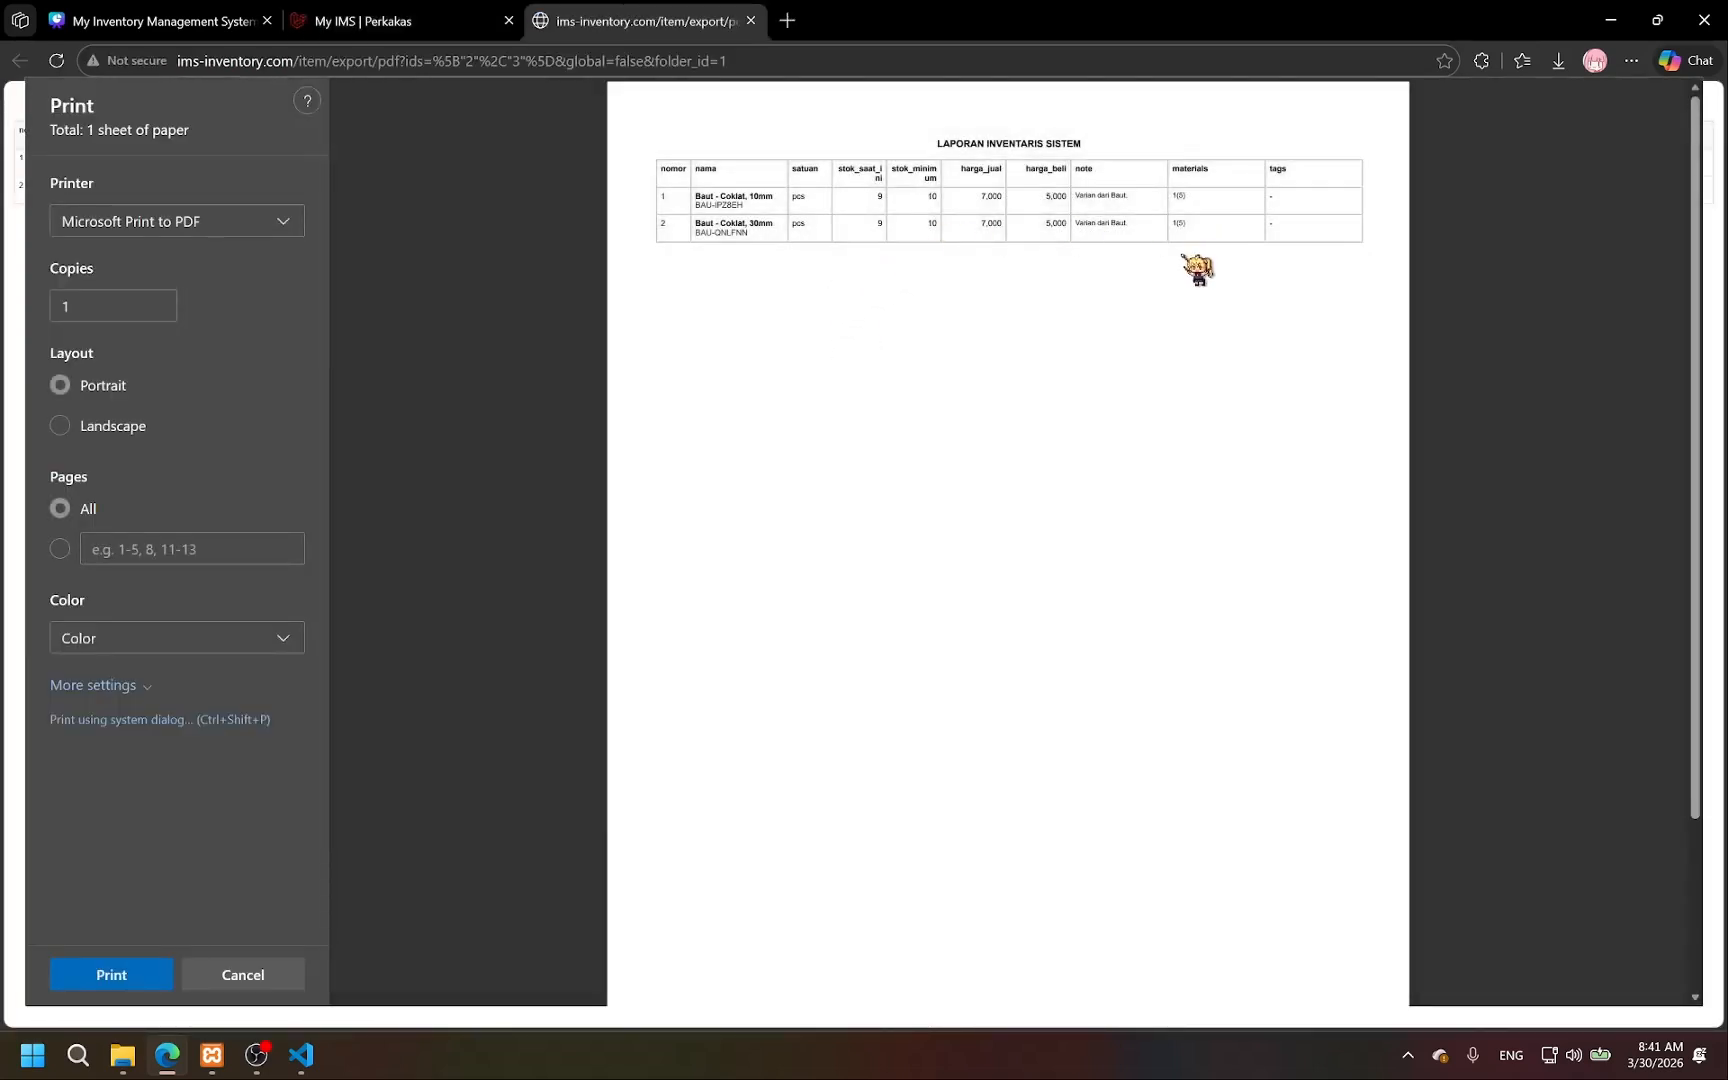
scroll(1183, 278, up, 4)
scroll(1180, 279, up, 1)
scroll(1145, 280, down, 5)
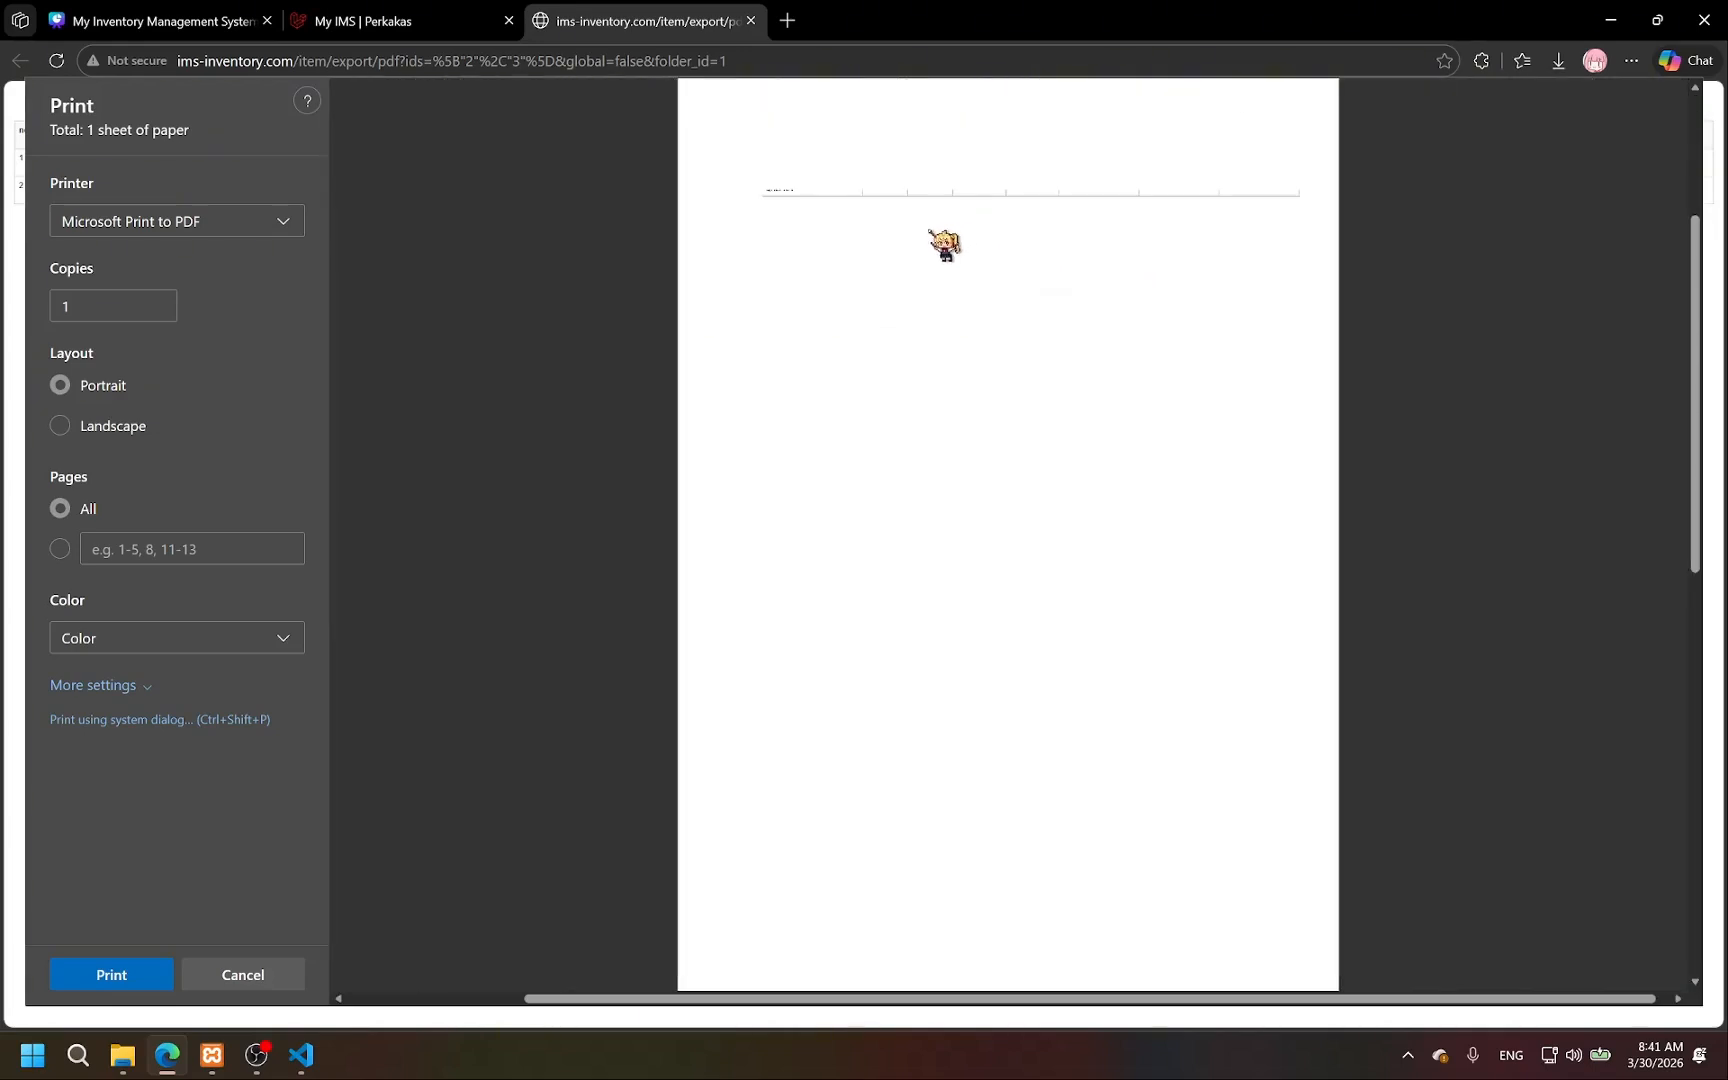
click(750, 20)
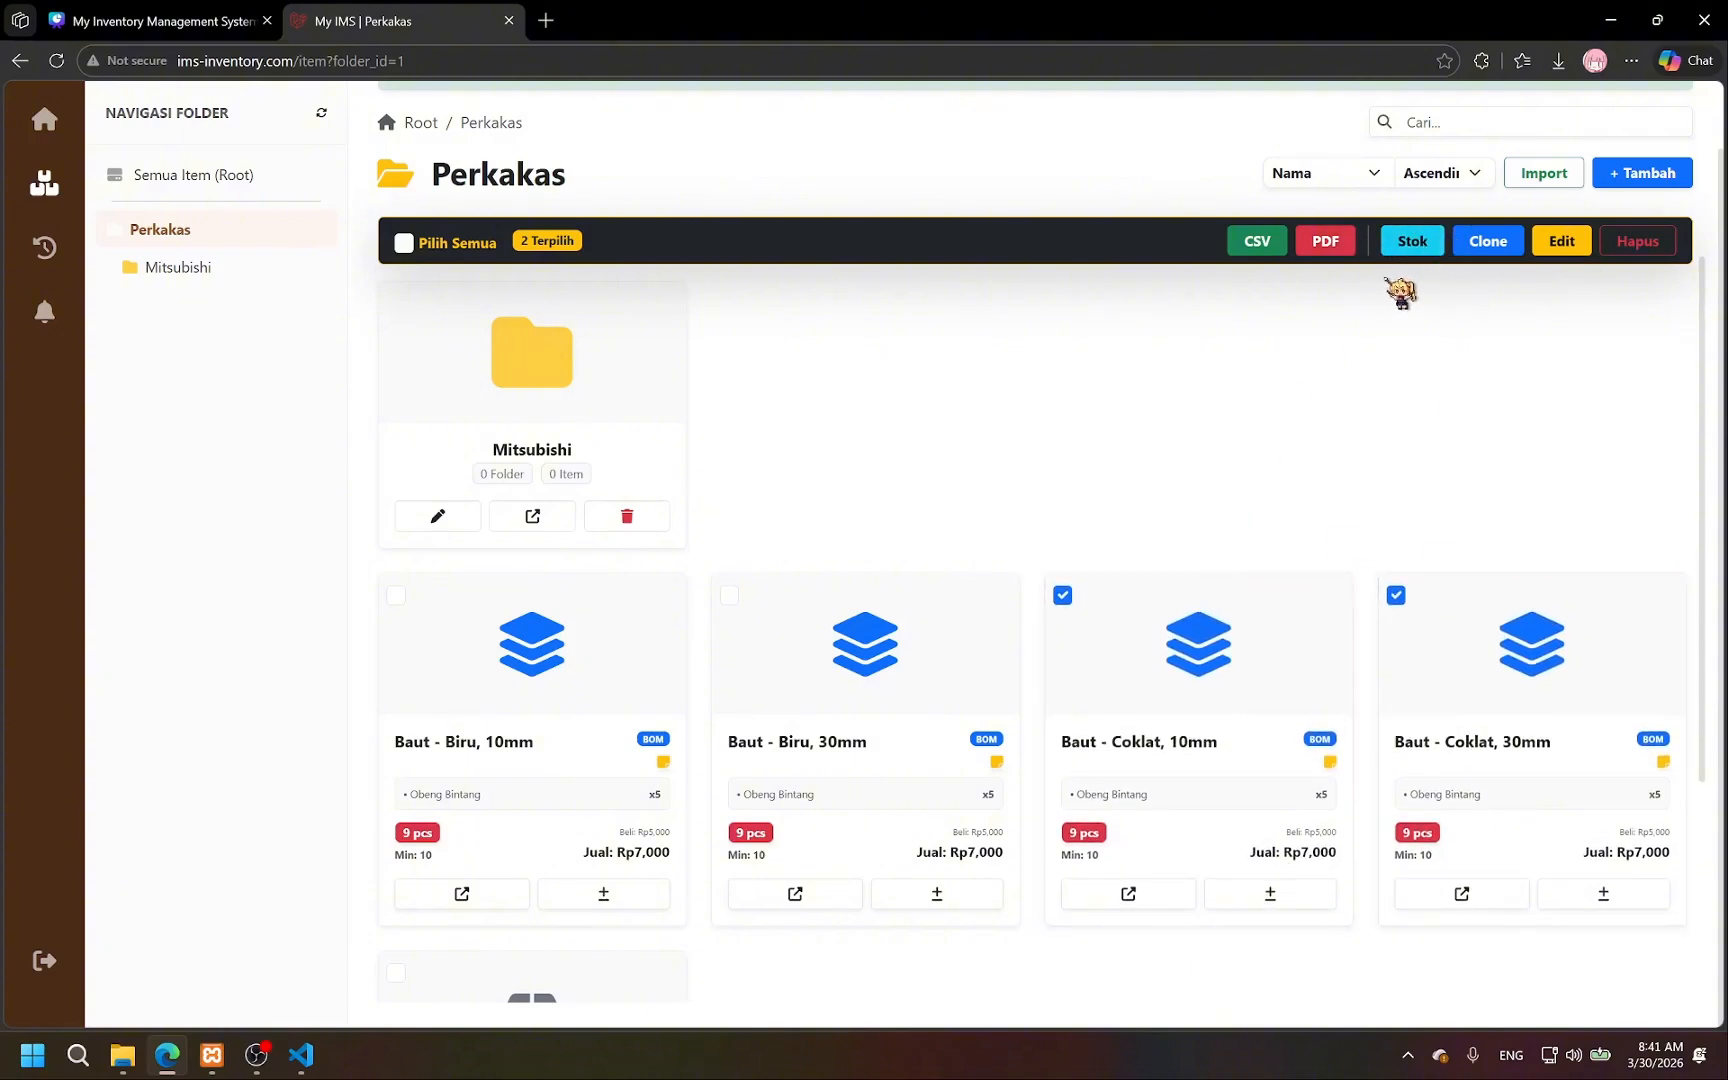
Apply a bulk stock adjustment of 5 to the two selected Baut - Coklat items.
click(1425, 241)
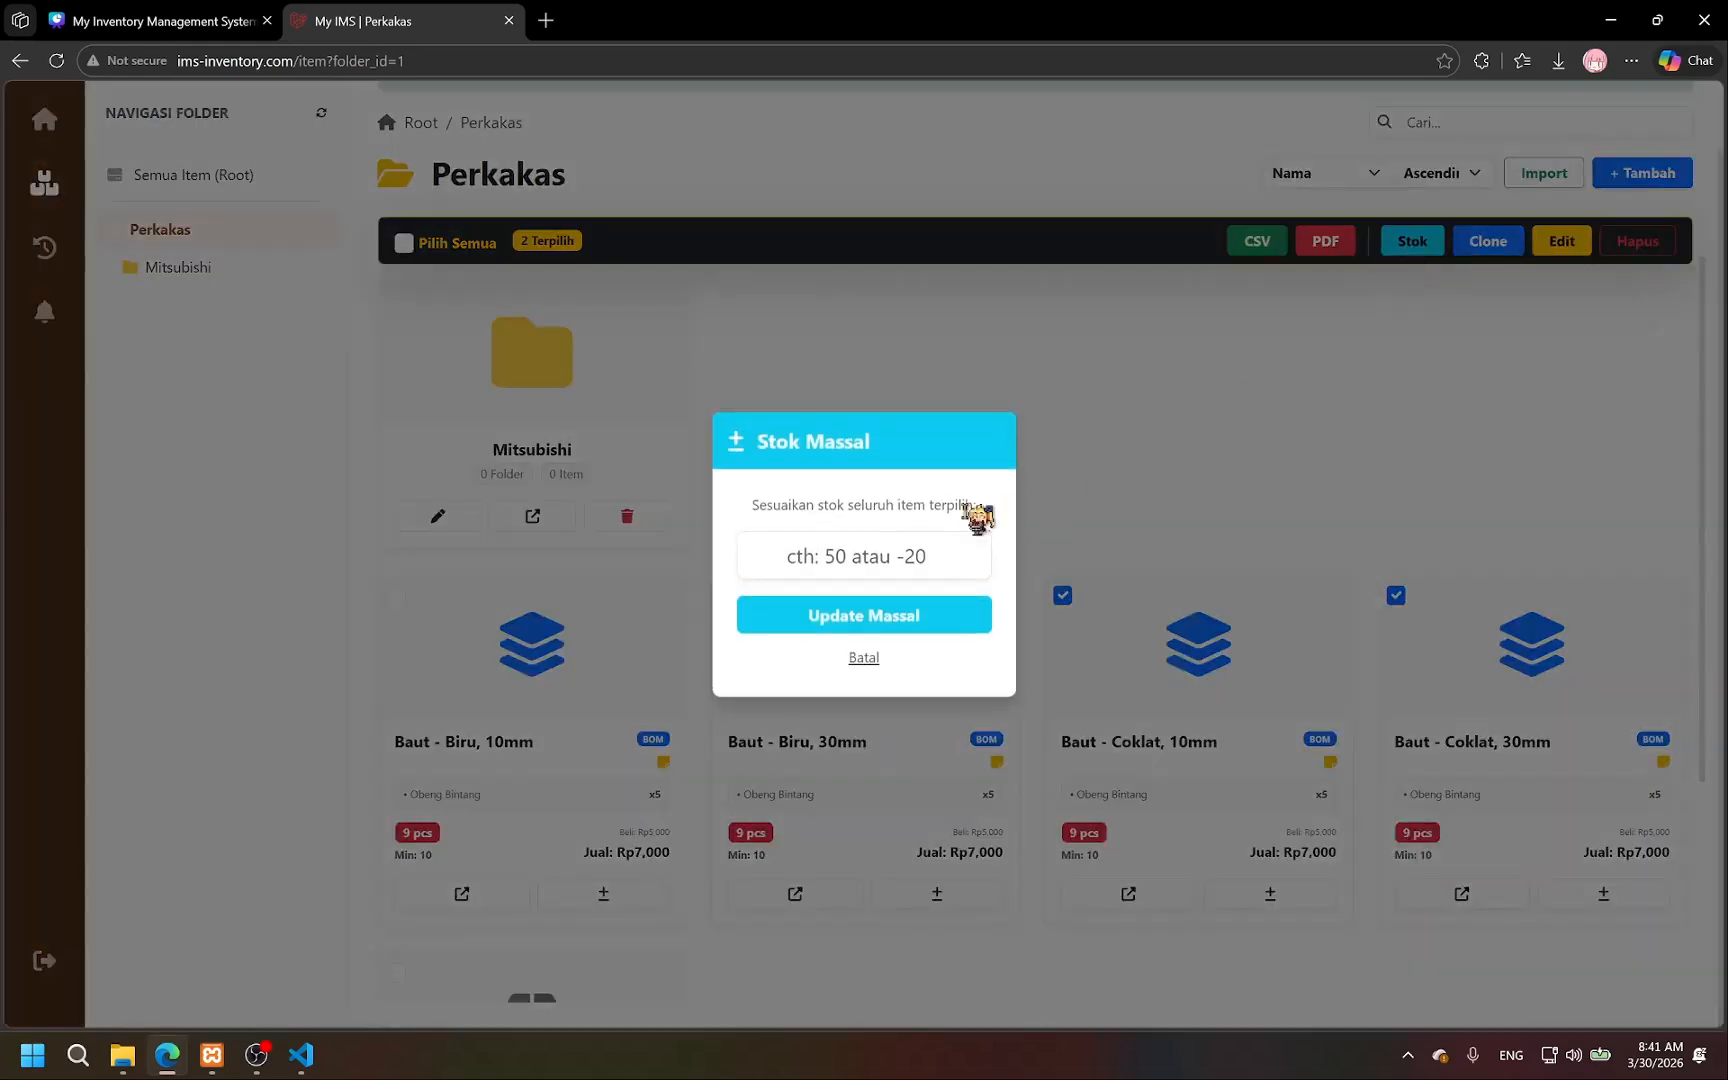
click(976, 558)
text(4)
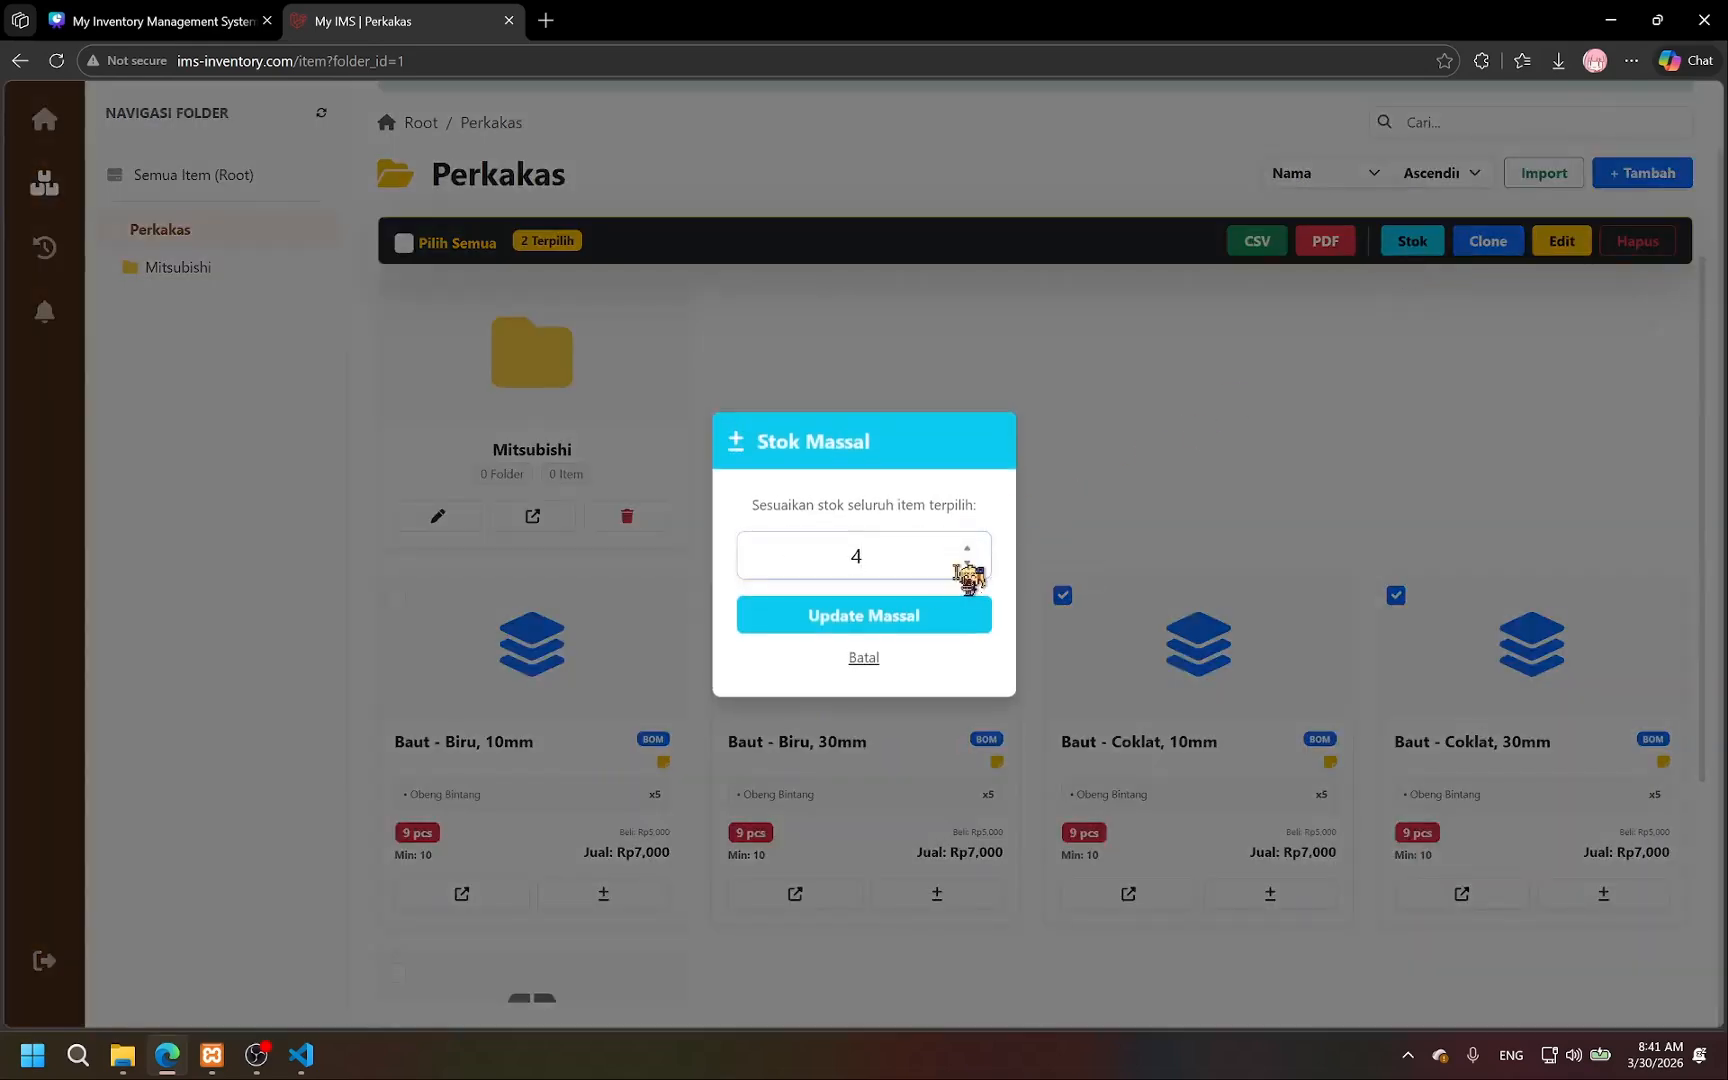
click(967, 549)
click(895, 610)
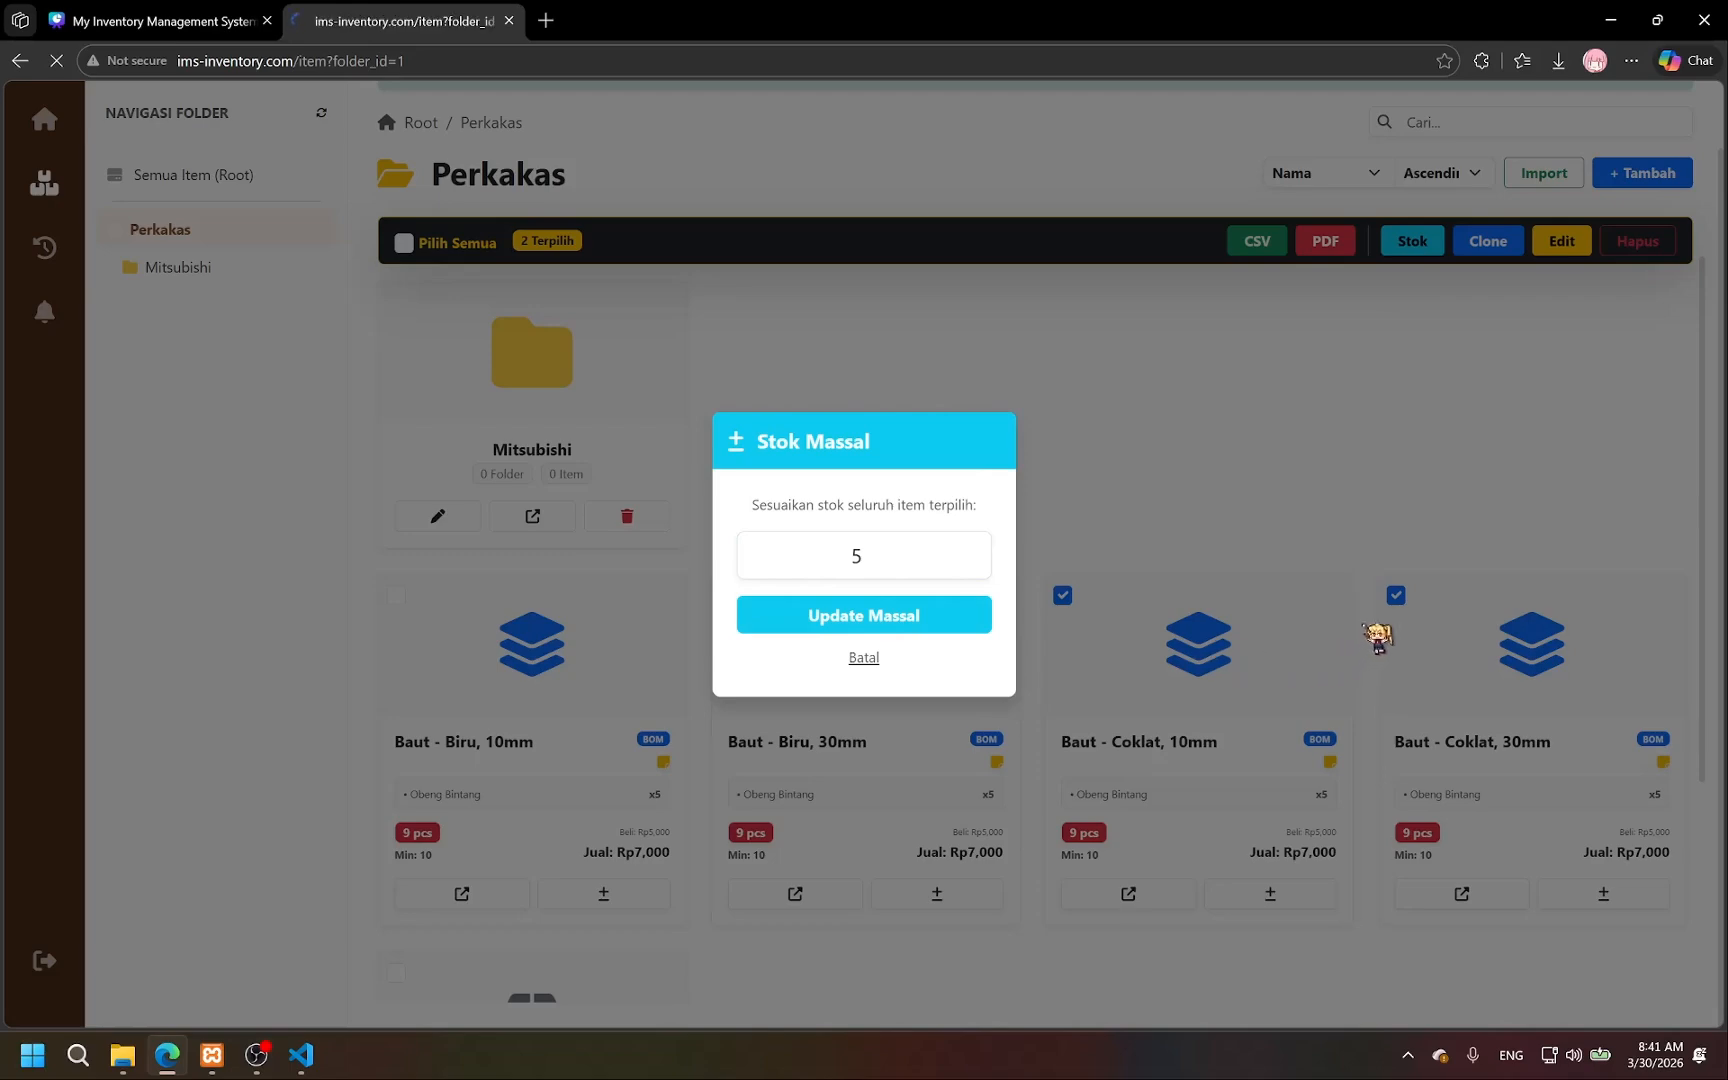
Select Baut - Coklat, 10mm and Baut - Coklat, 30mm again and clone both items.
scroll(1400, 640, down, 2)
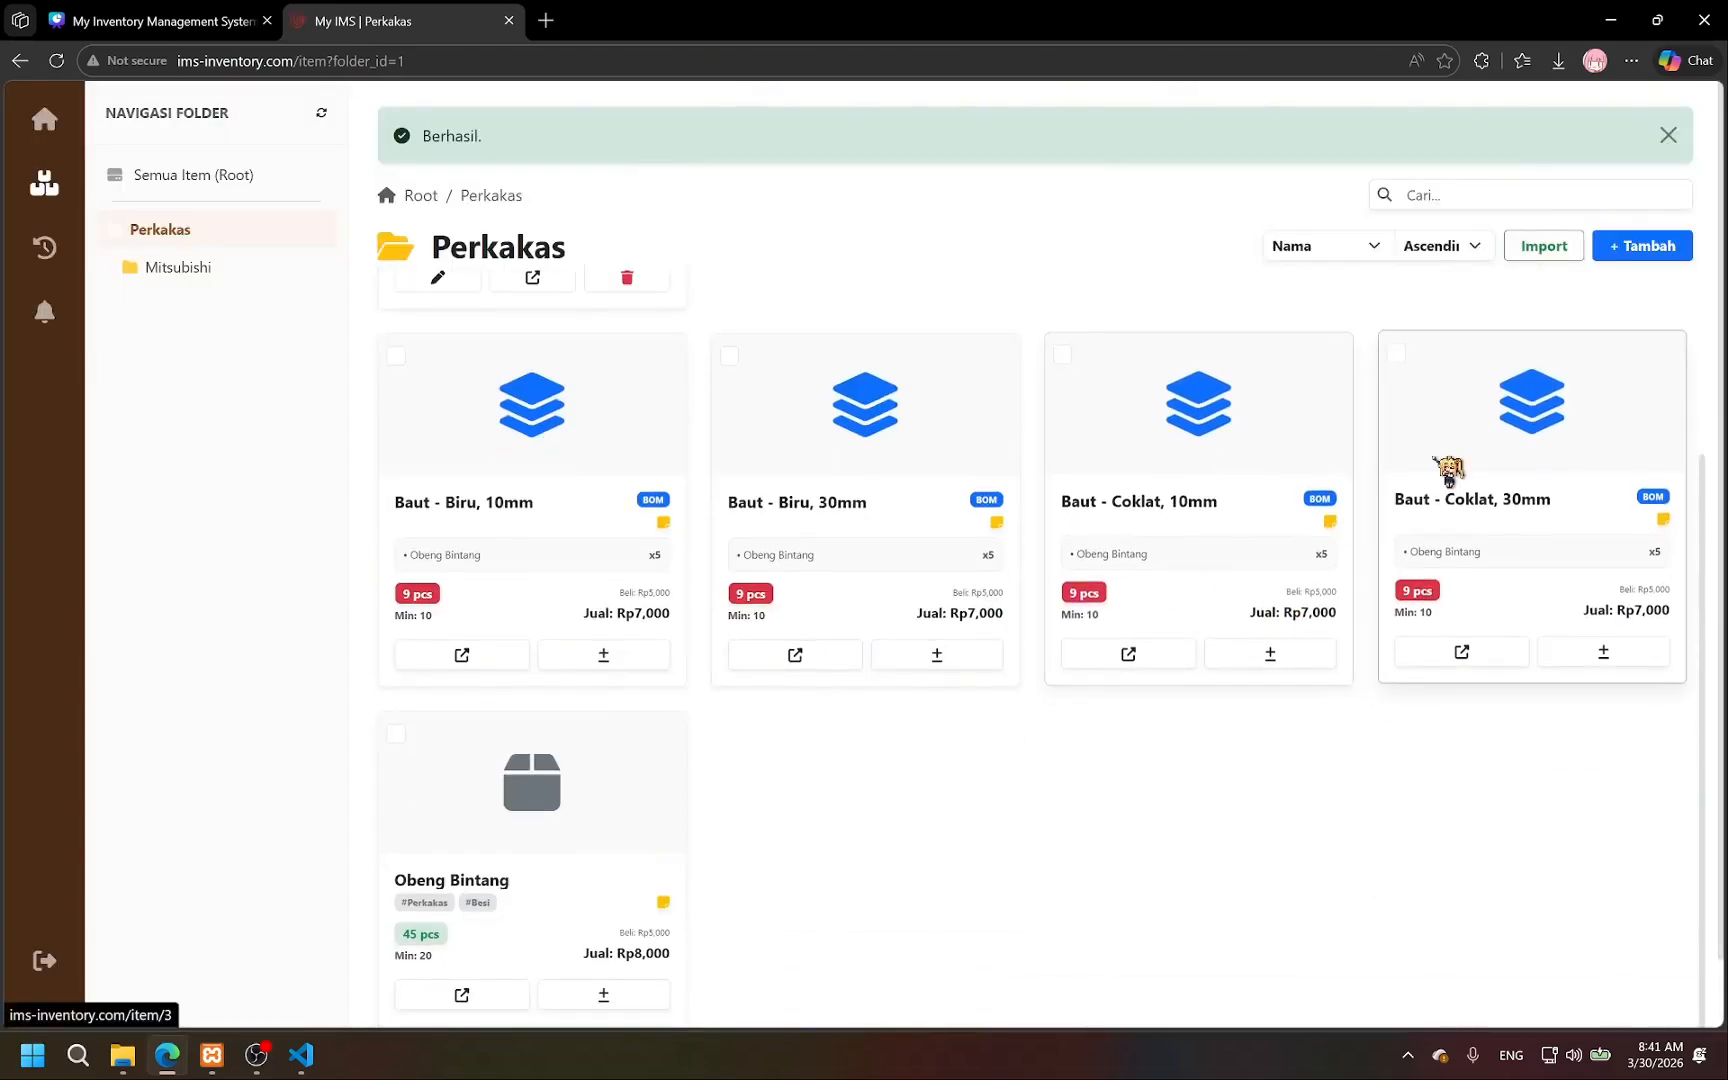
scroll(1323, 540, up, 2)
scroll(1138, 513, down, 2)
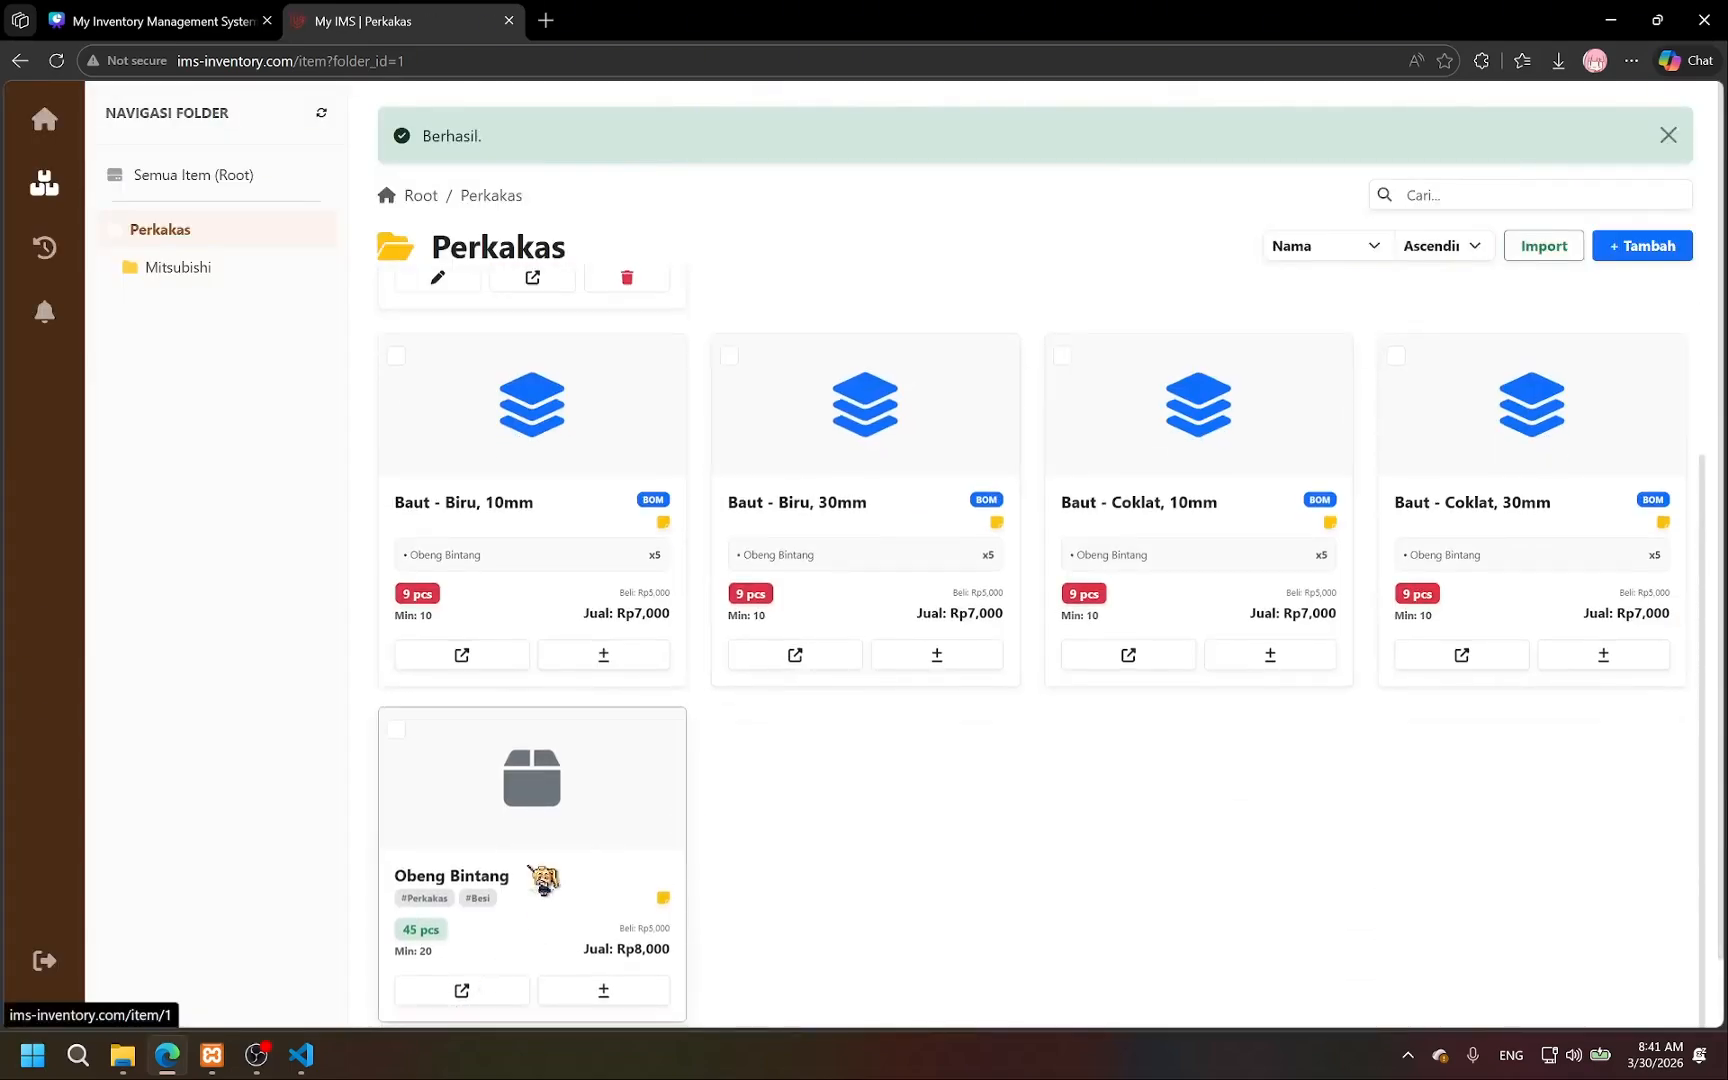
scroll(1253, 513, up, 2)
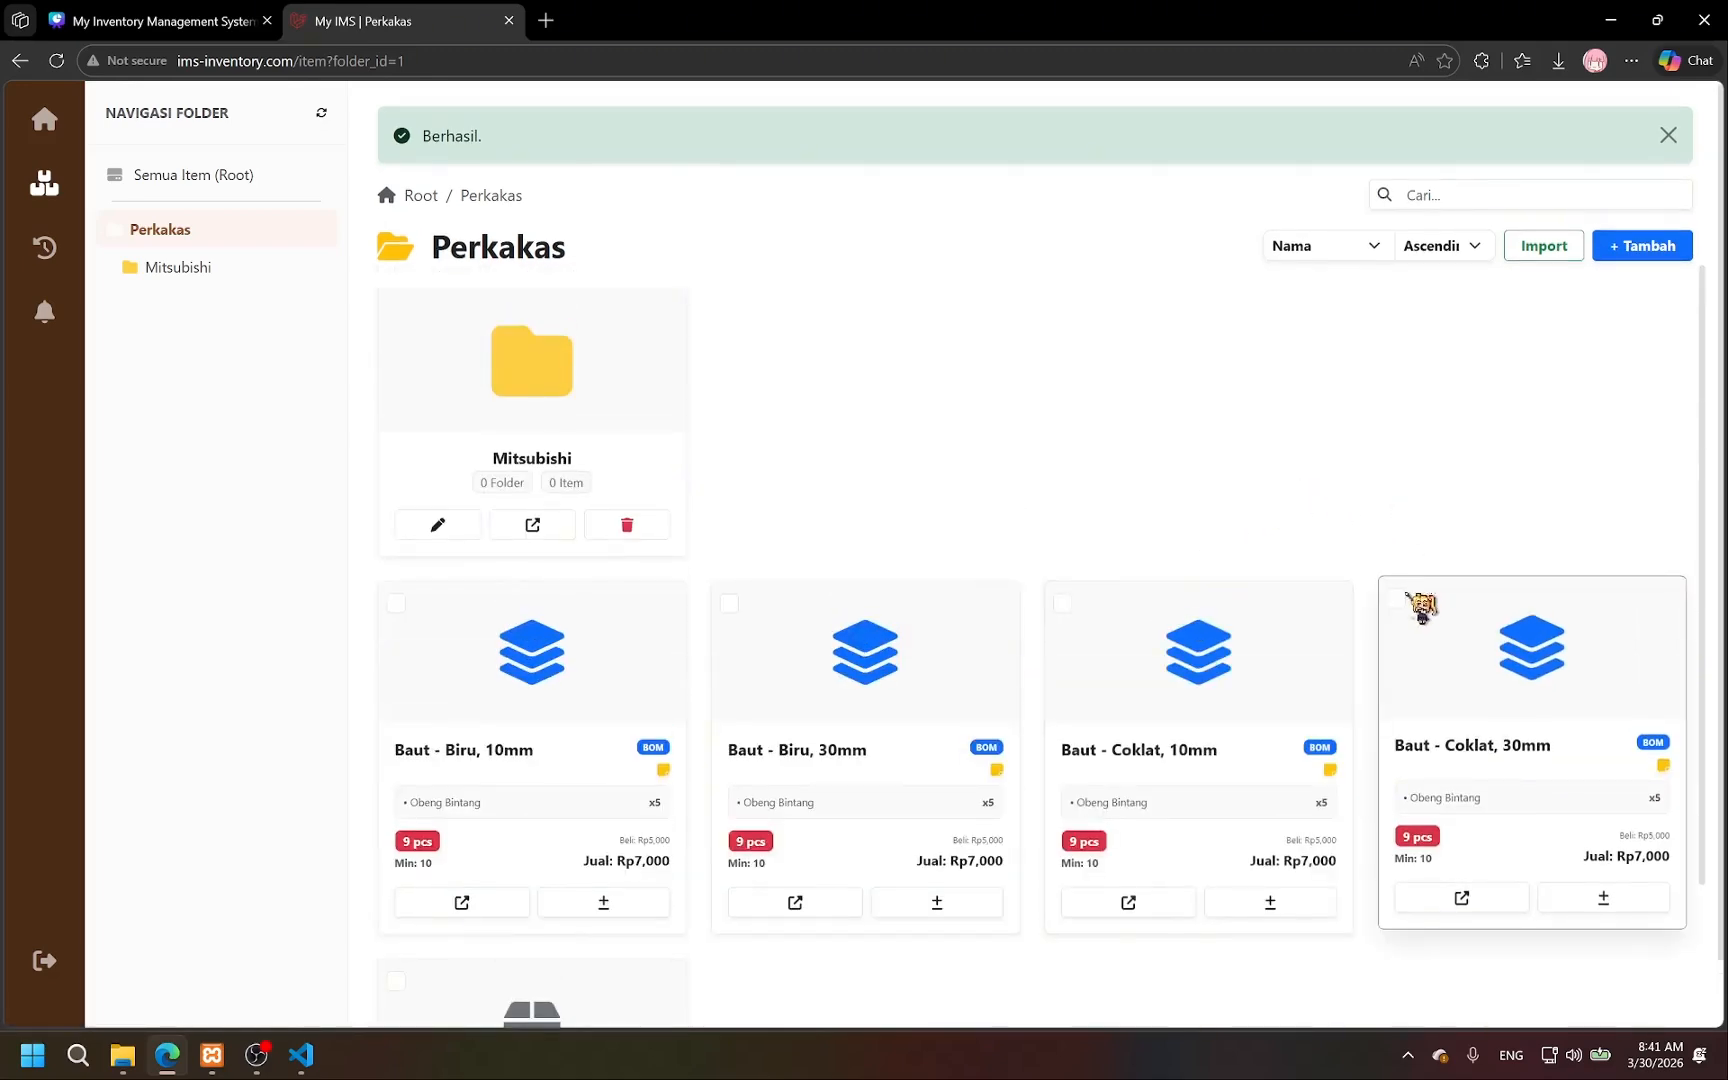
click(1397, 600)
click(1062, 668)
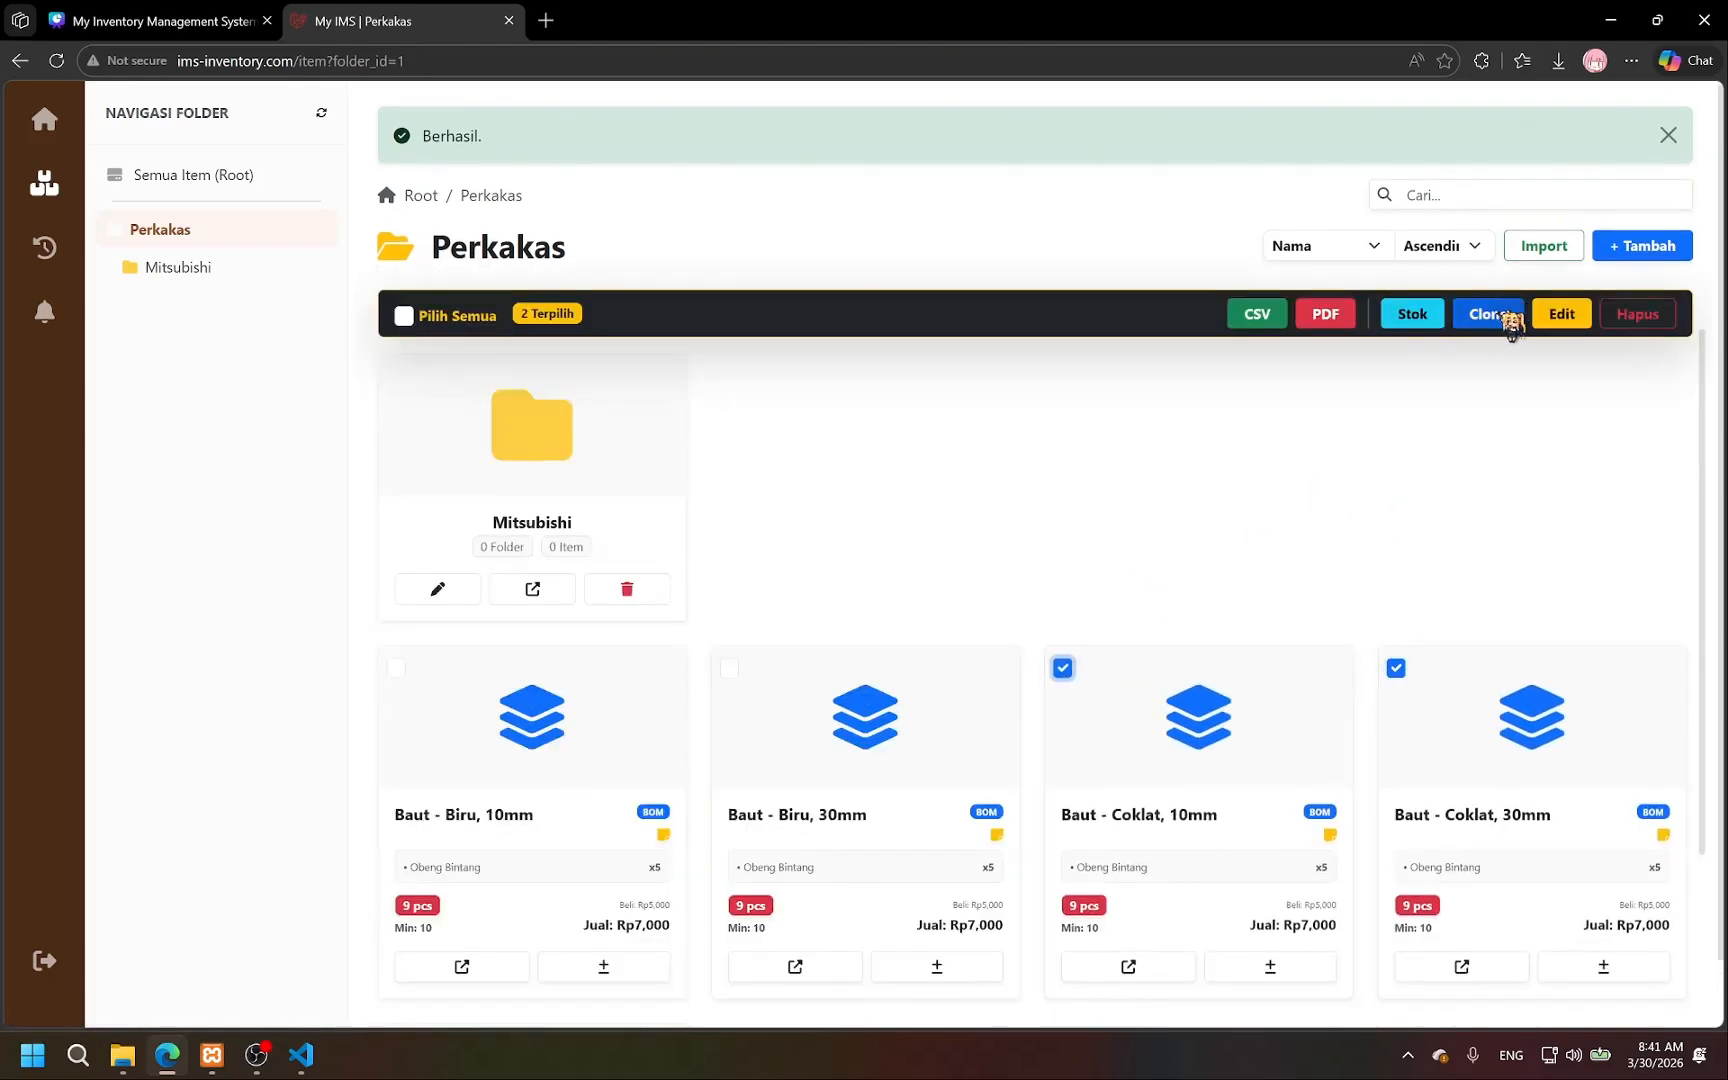
scroll(1361, 710, down, 3)
scroll(1196, 571, up, 2)
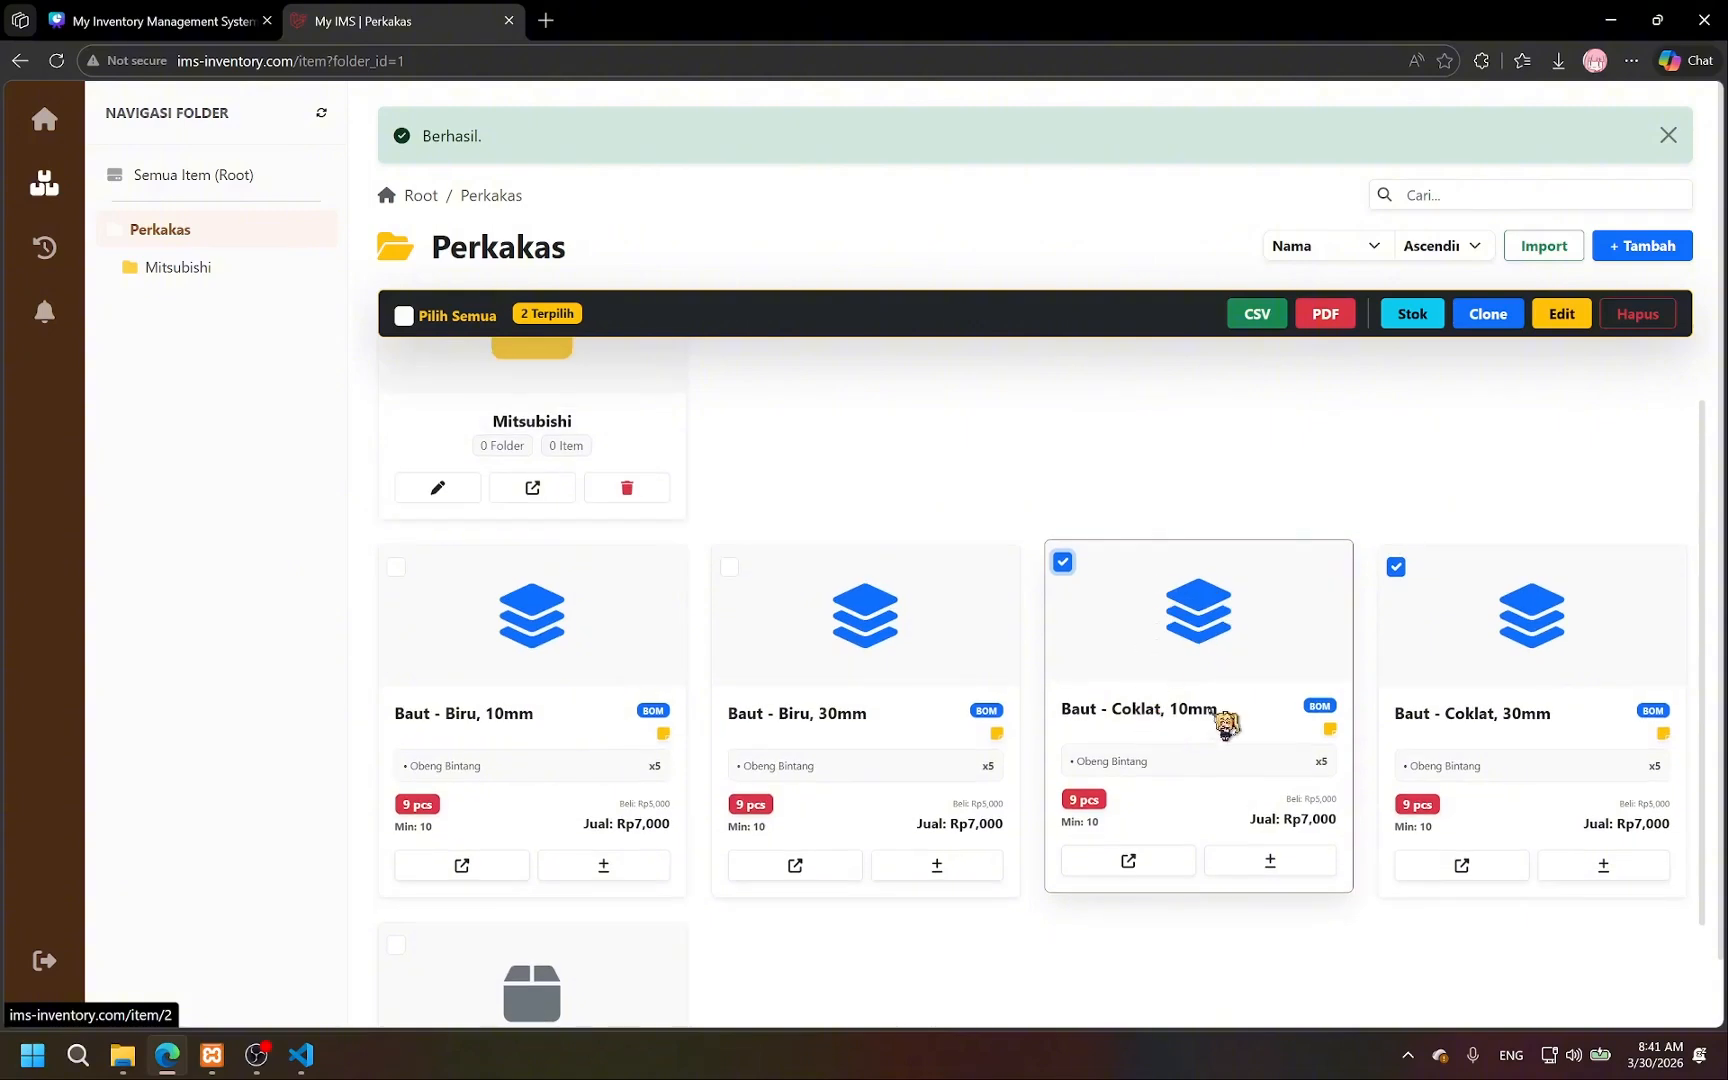
click(1487, 315)
click(972, 683)
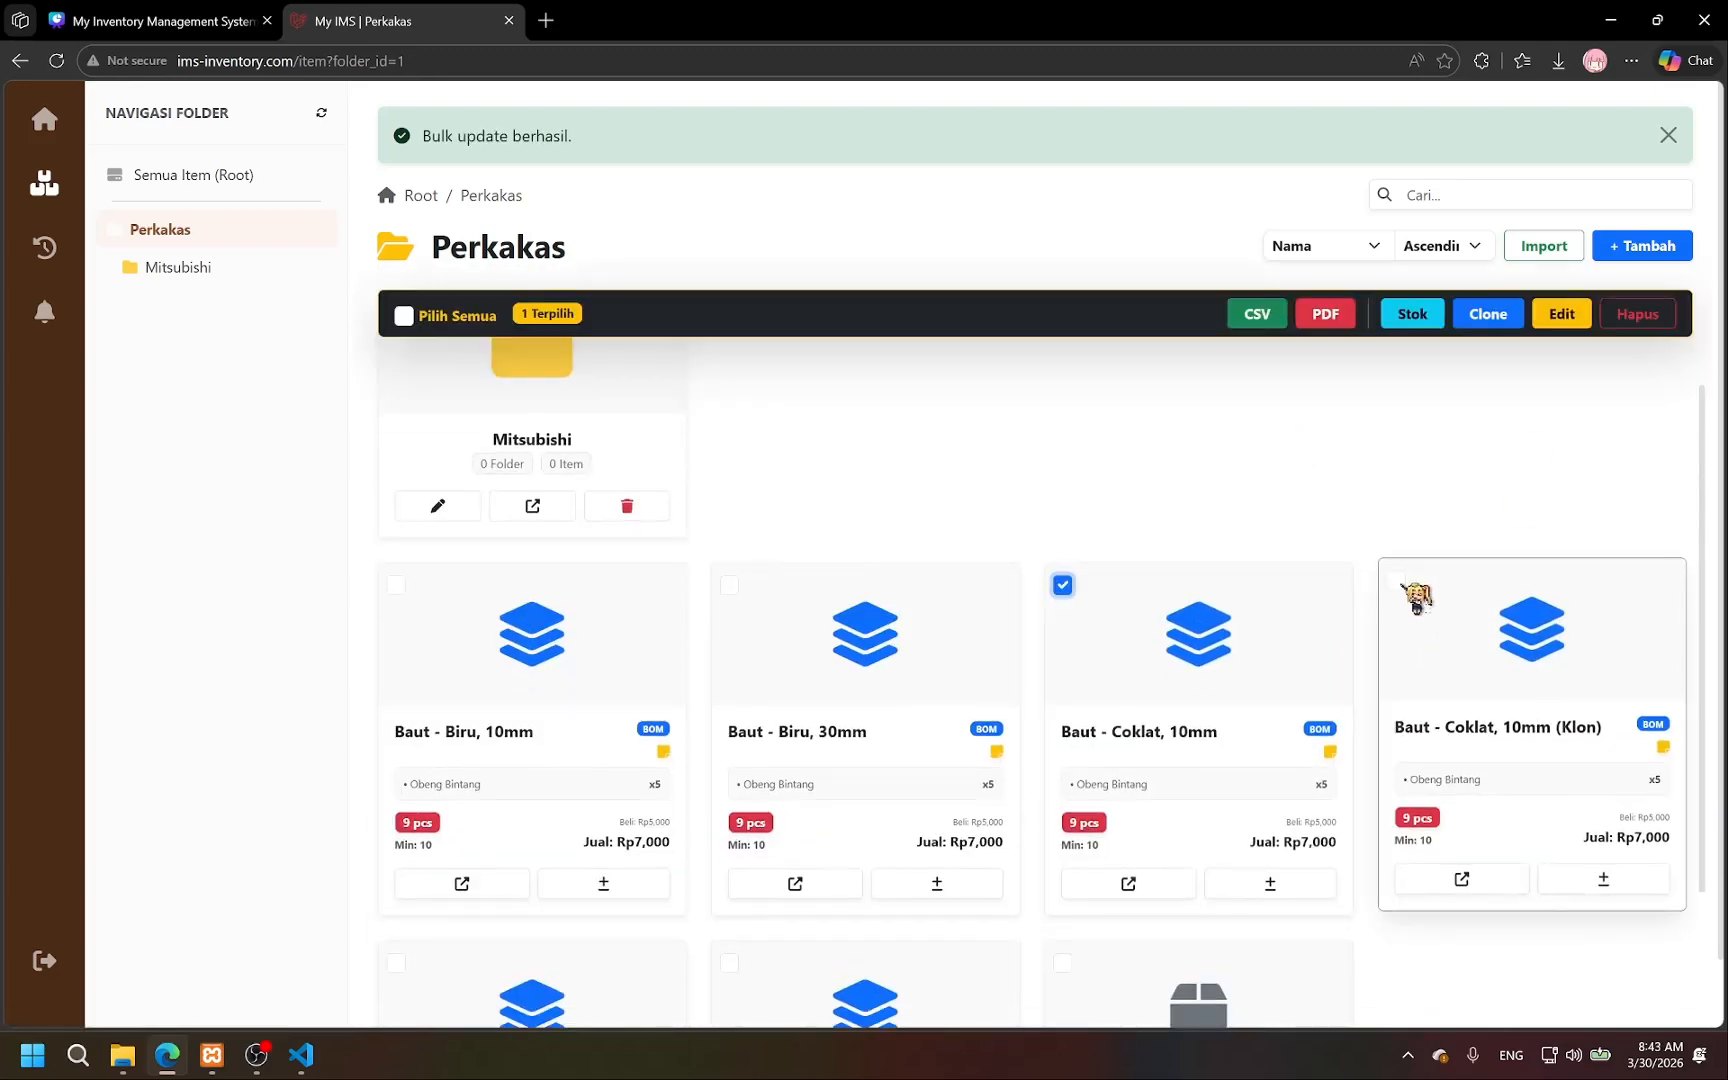
Bulk edit Baut - Coklat, 10mm and its clone, setting the new purchase price (Harga Beli) to 6000.
click(1396, 584)
click(1562, 314)
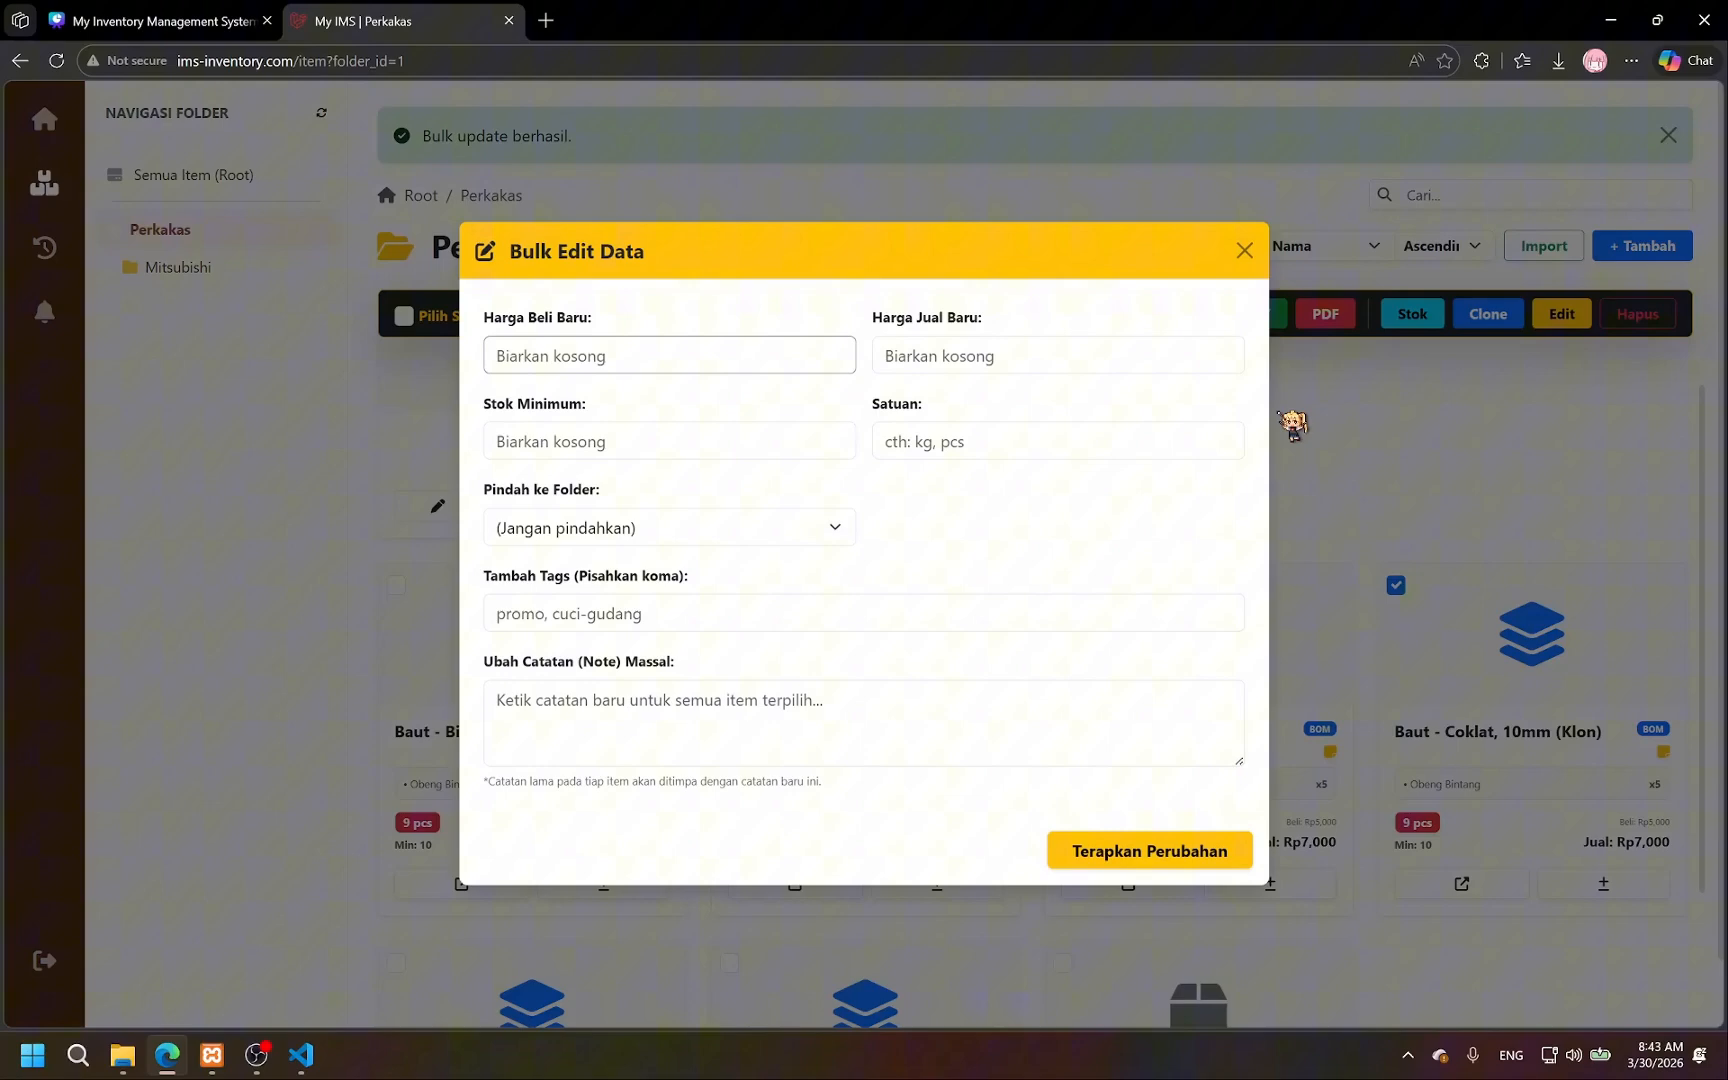
click(773, 367)
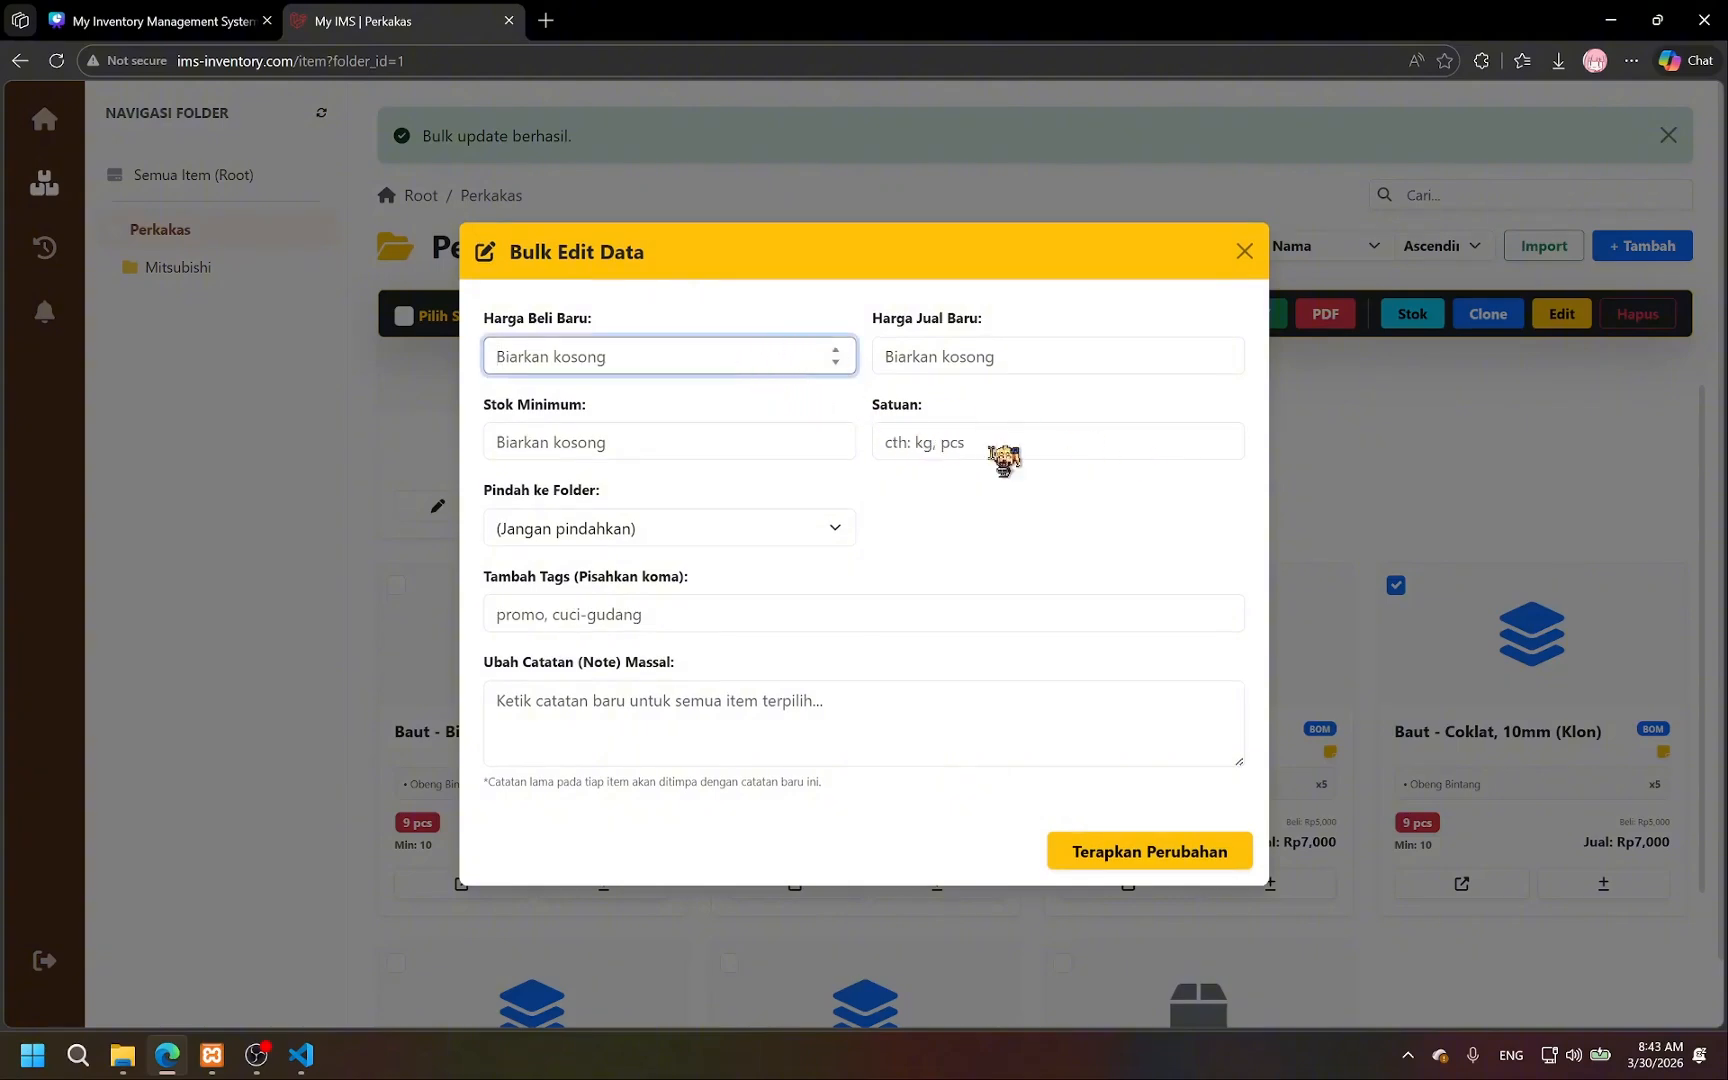
text(6000)
click(1190, 854)
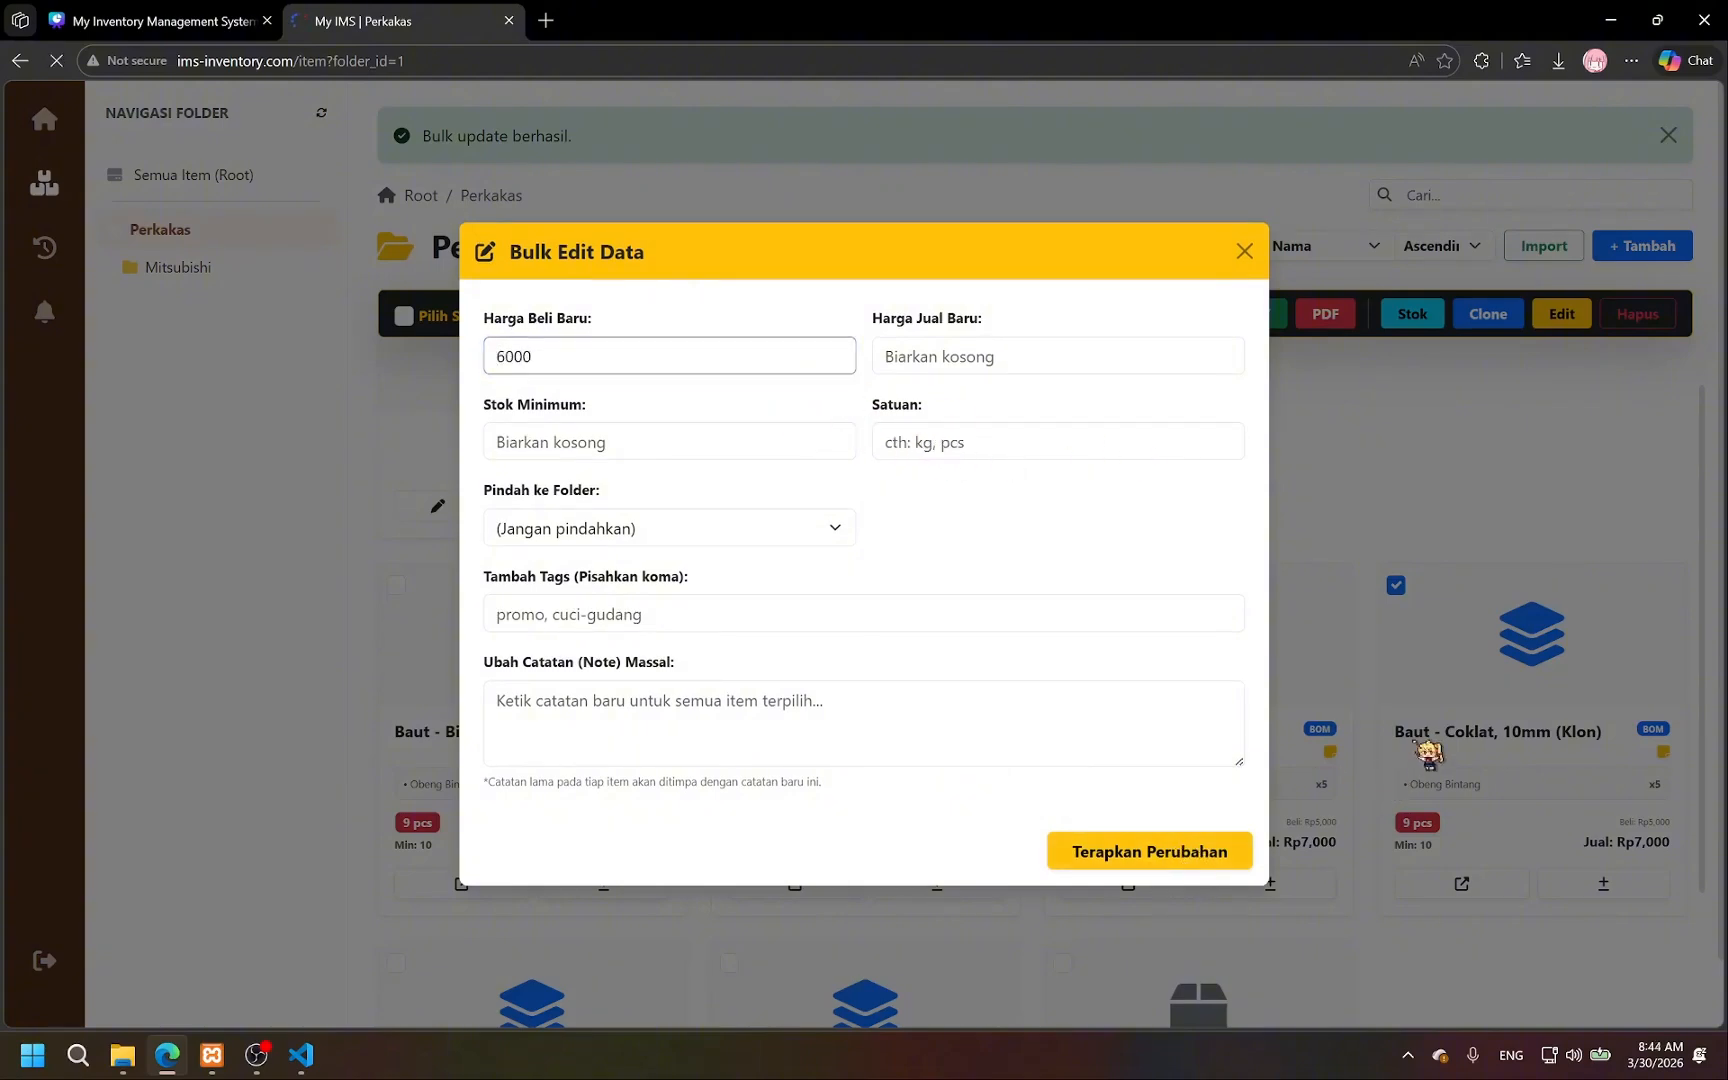
scroll(1400, 740, down, 2)
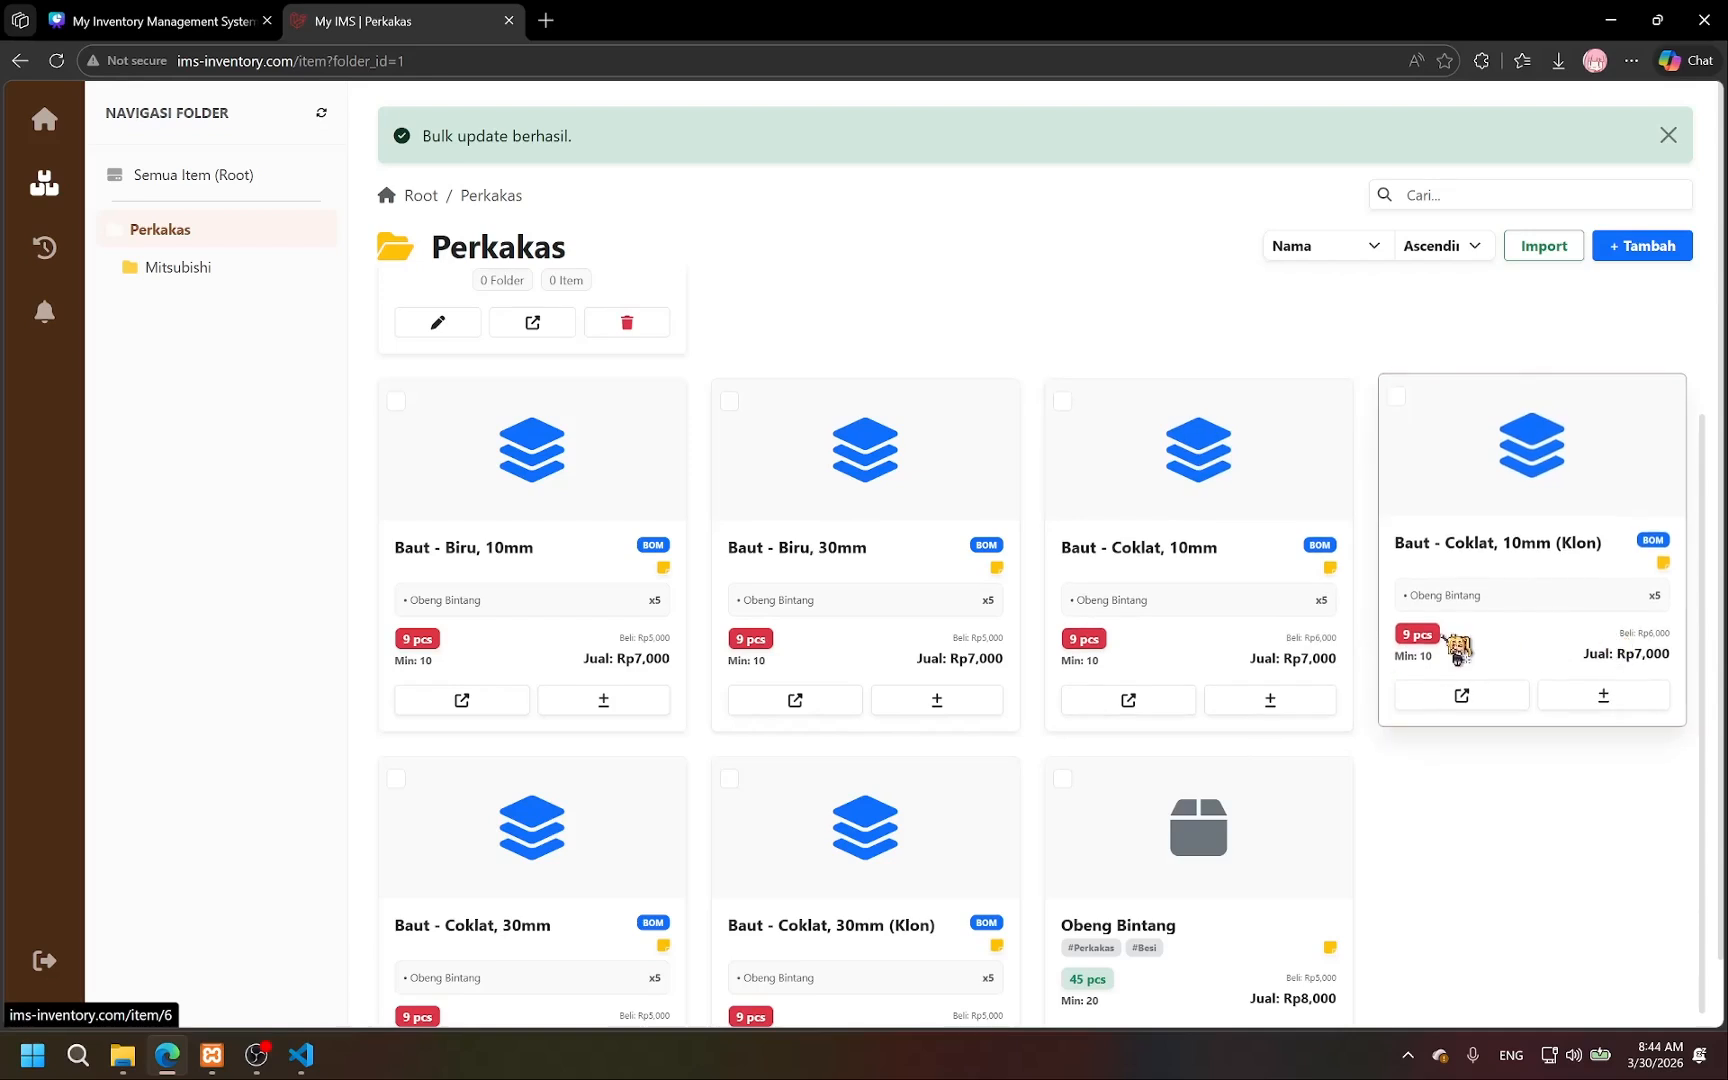
View the detail page of Baut - Coklat, 10mm (Klon) and return to the Perkakas folder.
scroll(1458, 648, up, 2)
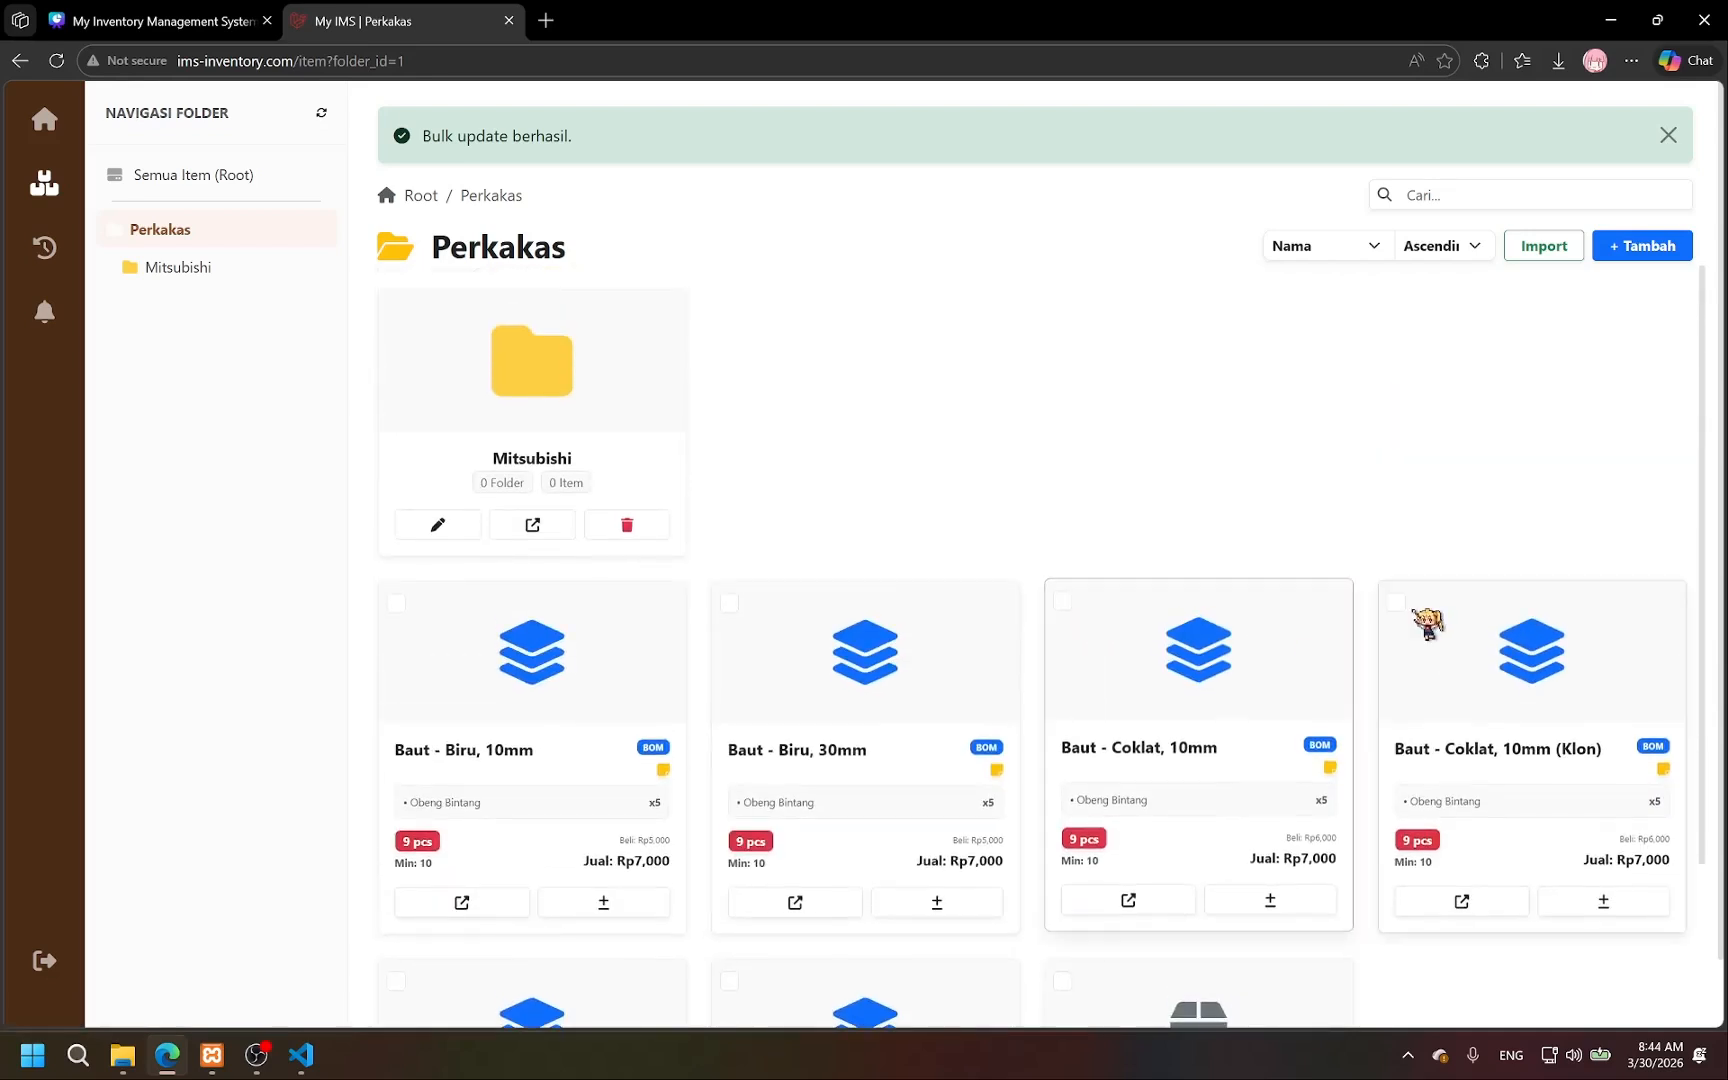
click(1395, 602)
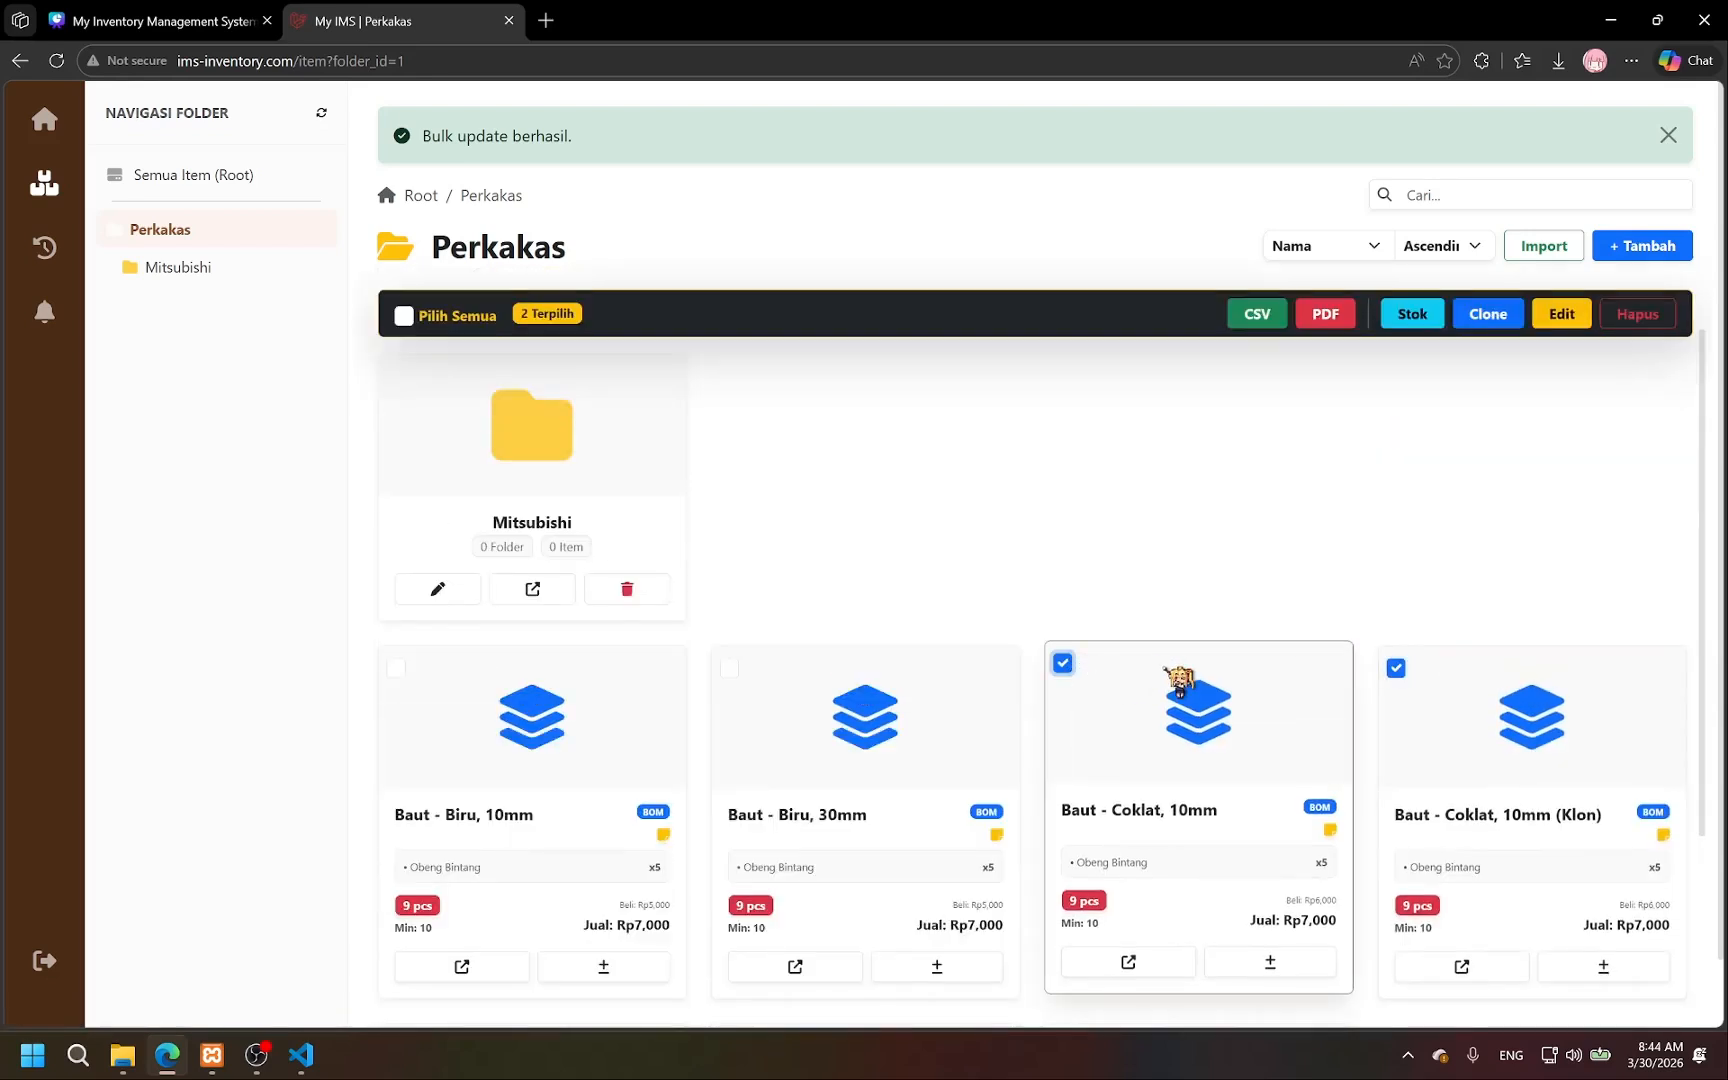
click(1396, 668)
click(1062, 663)
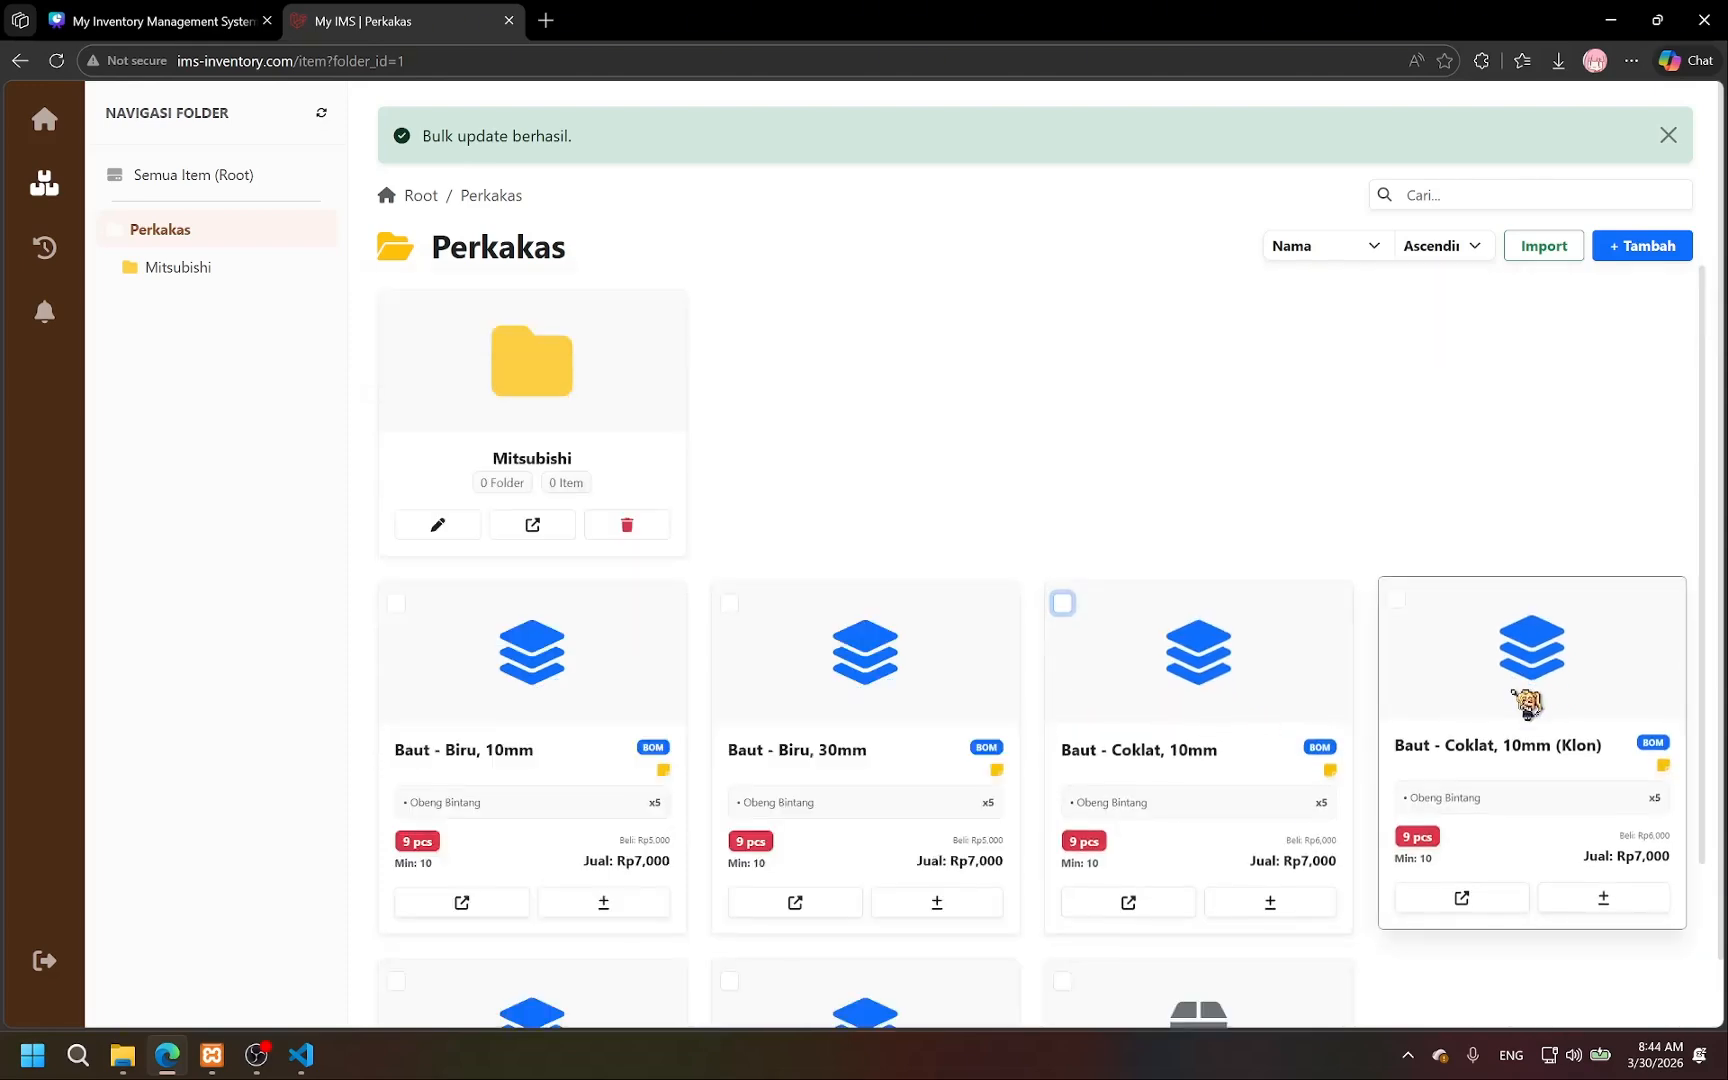
click(1396, 605)
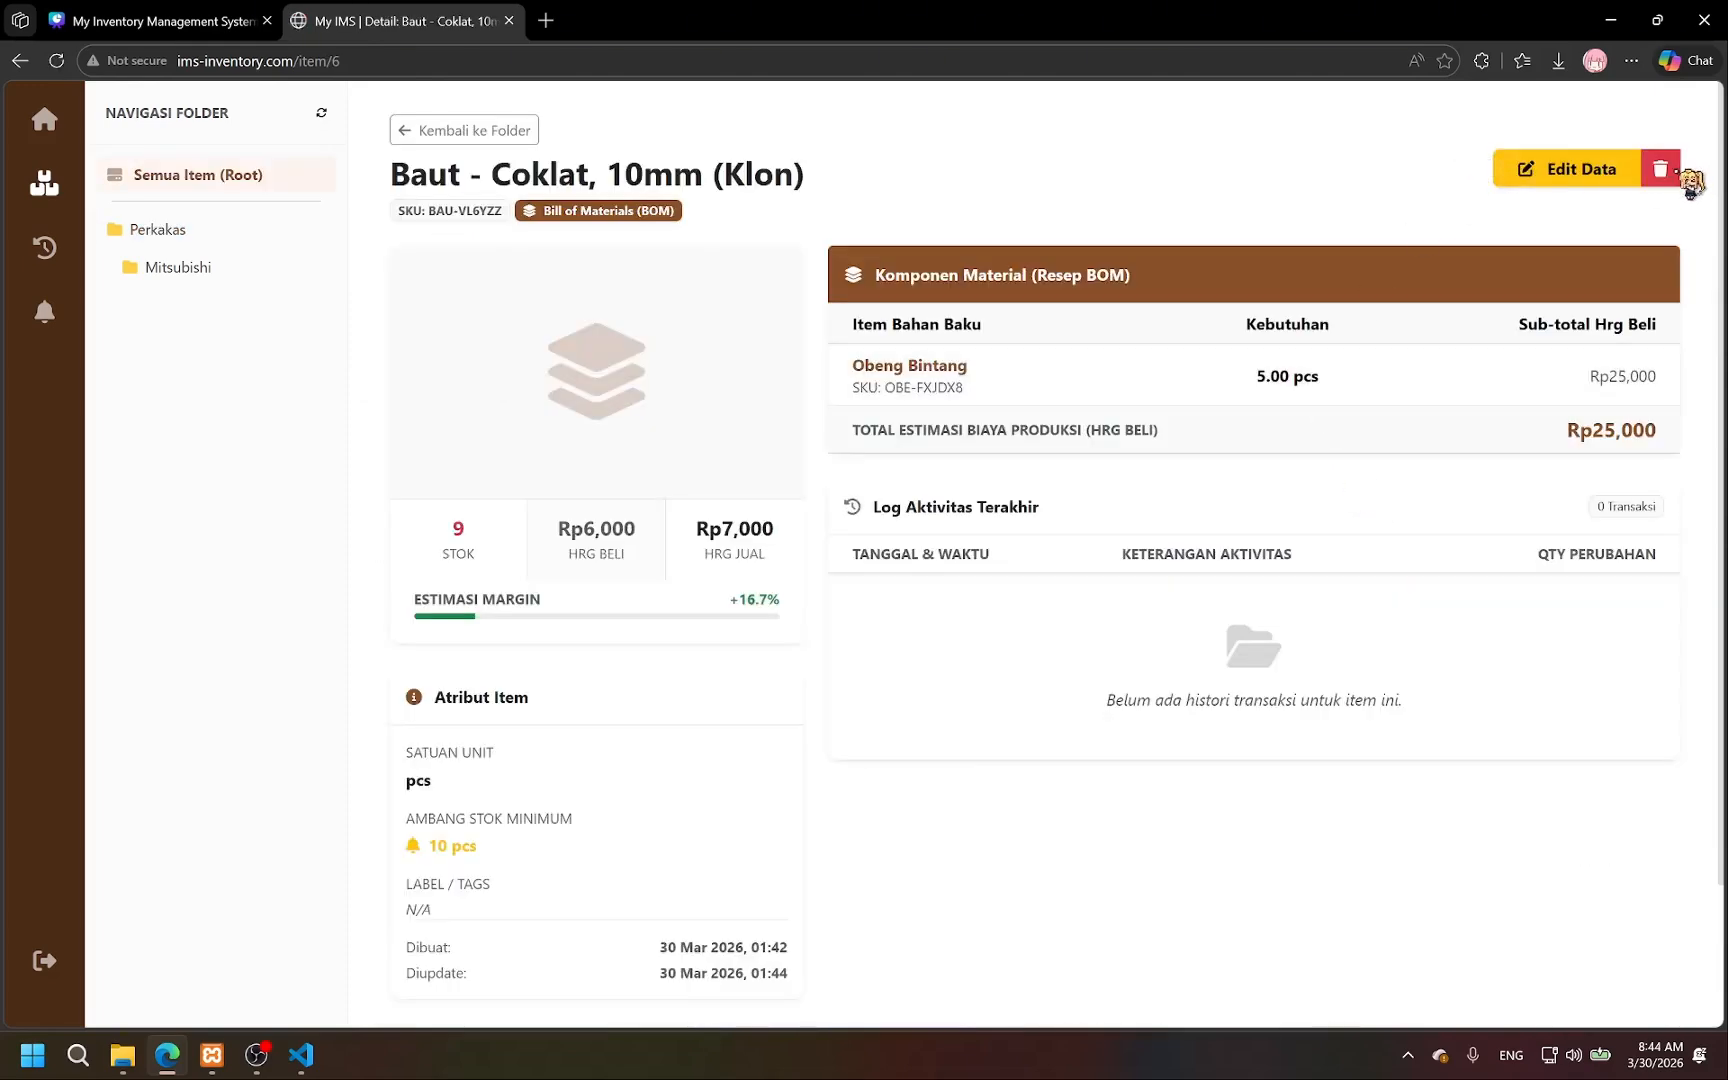
key(alt+Left)
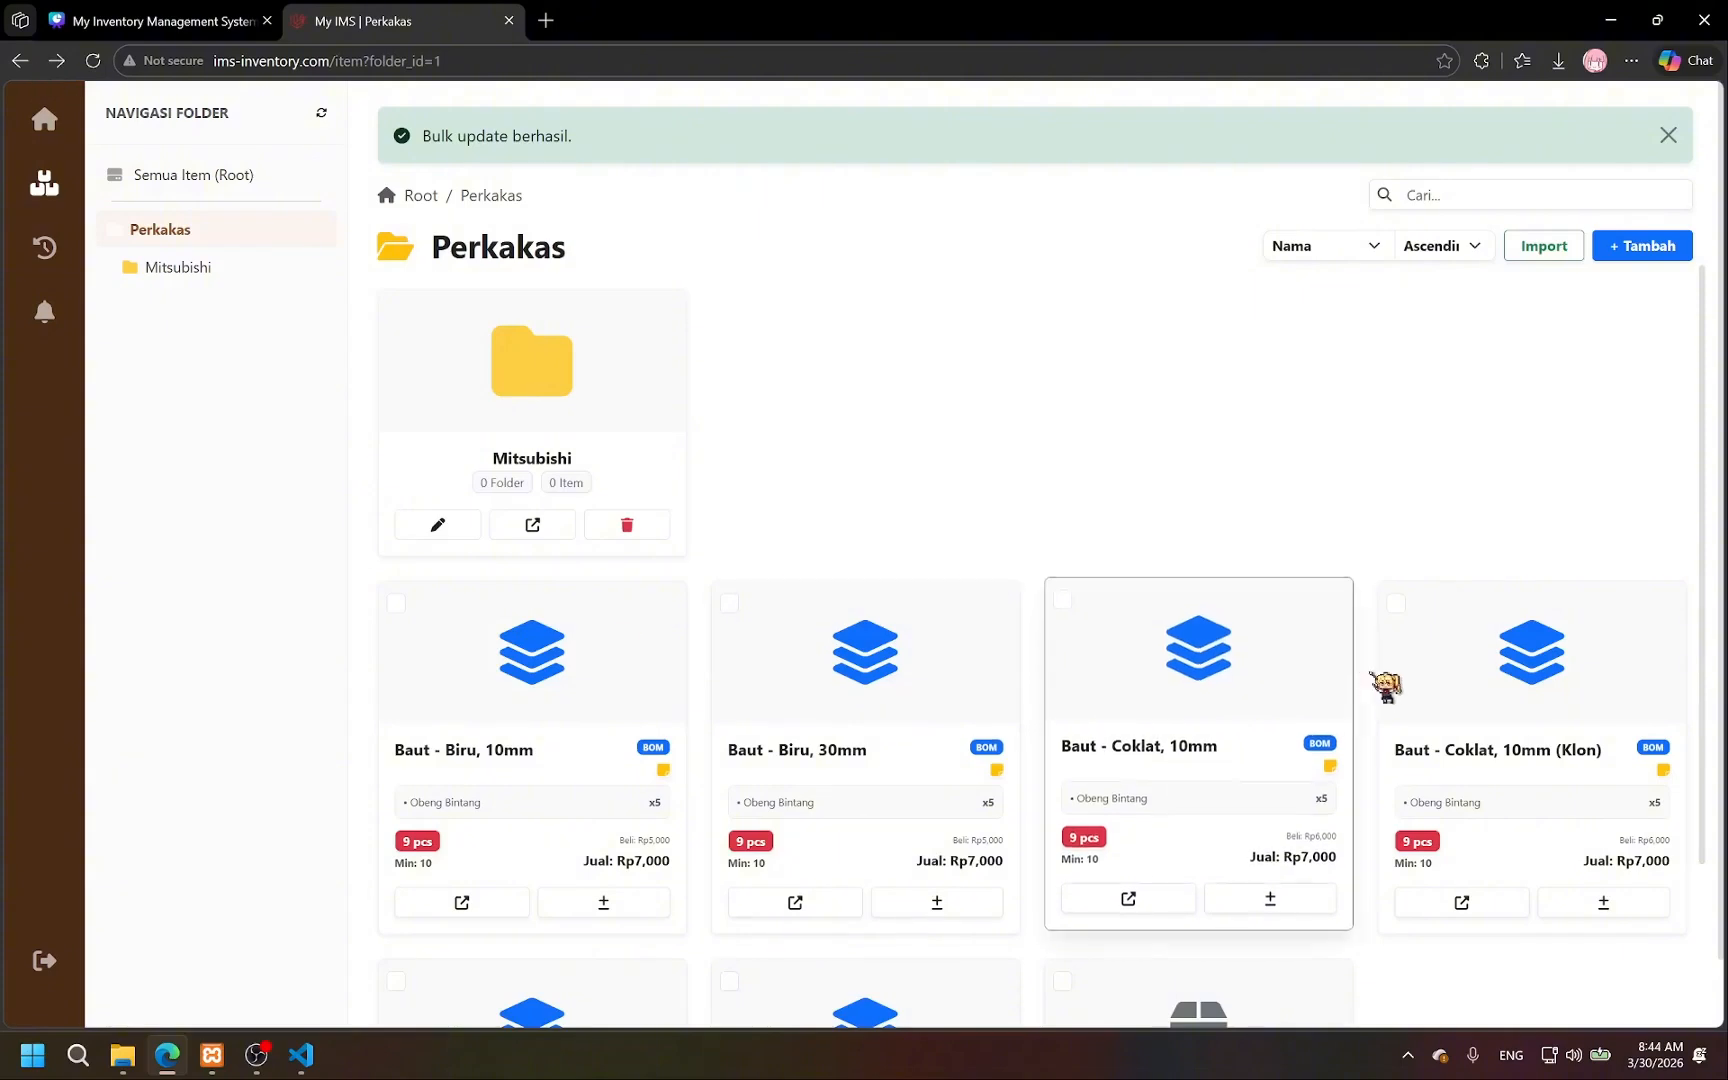
Select Baut - Coklat, 10mm and its clone in the Perkakas folder and permanently delete both items.
click(1397, 600)
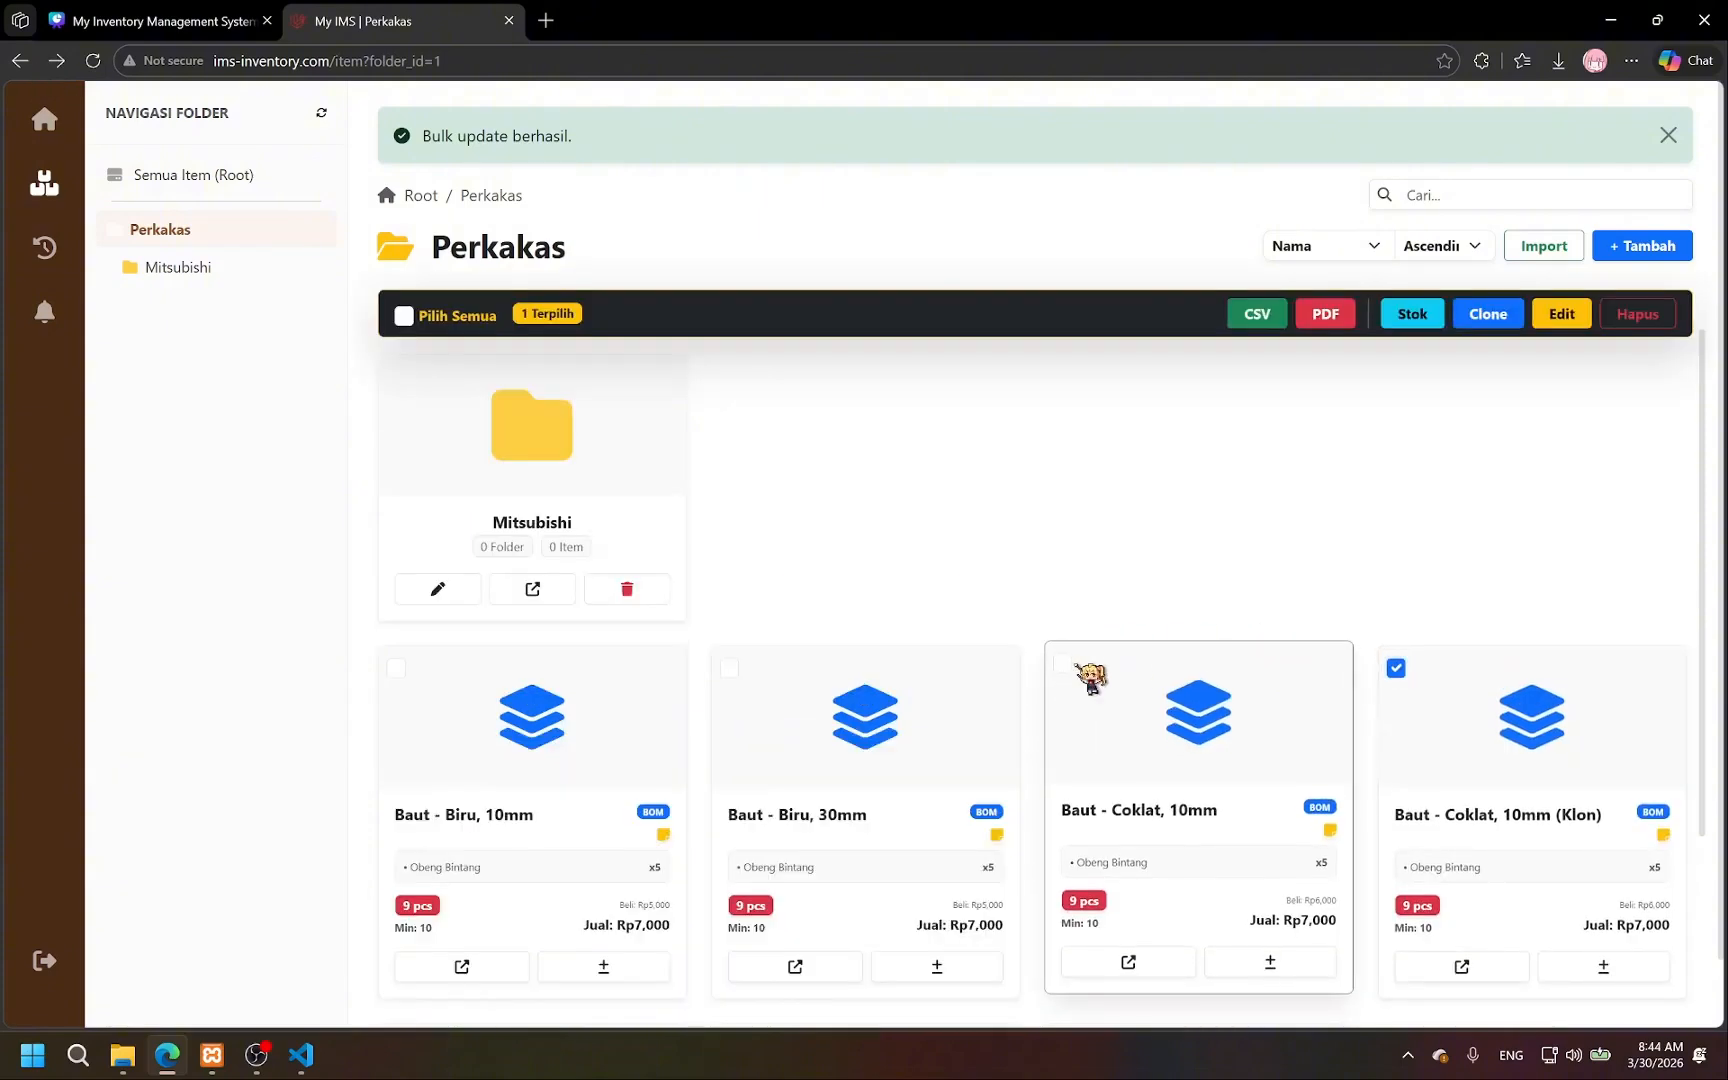
click(1063, 664)
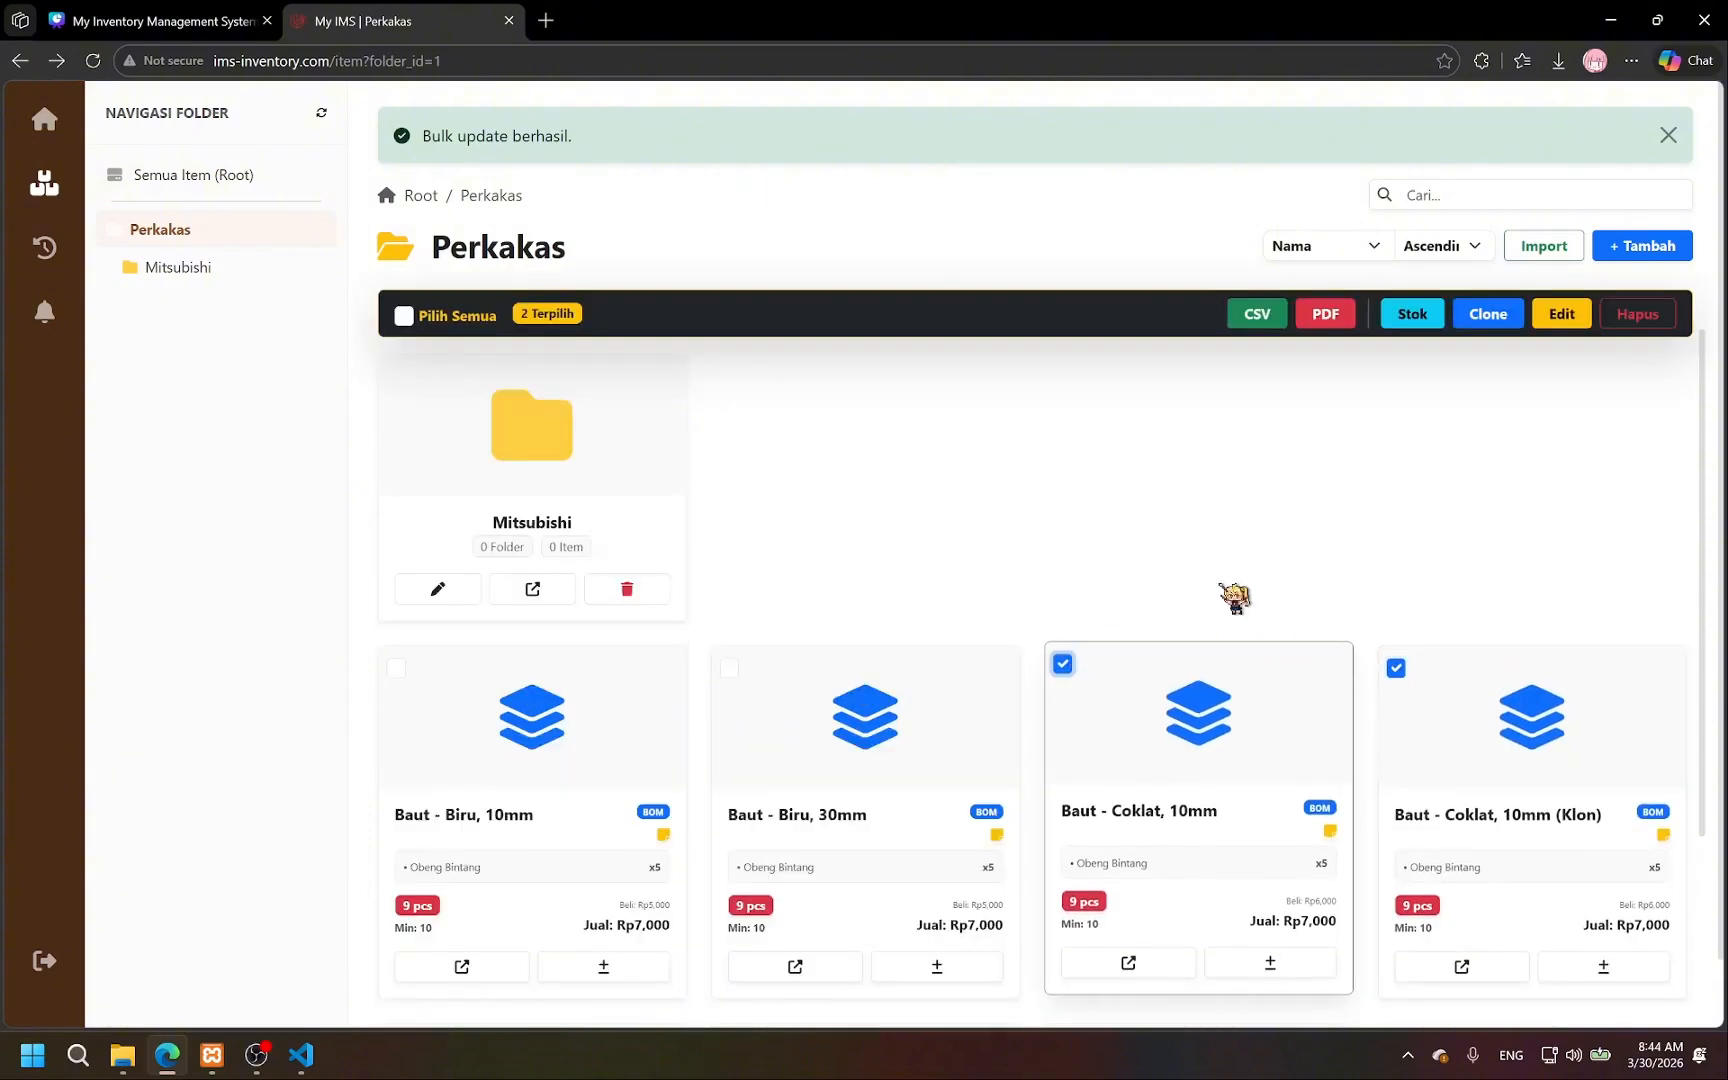
click(1637, 315)
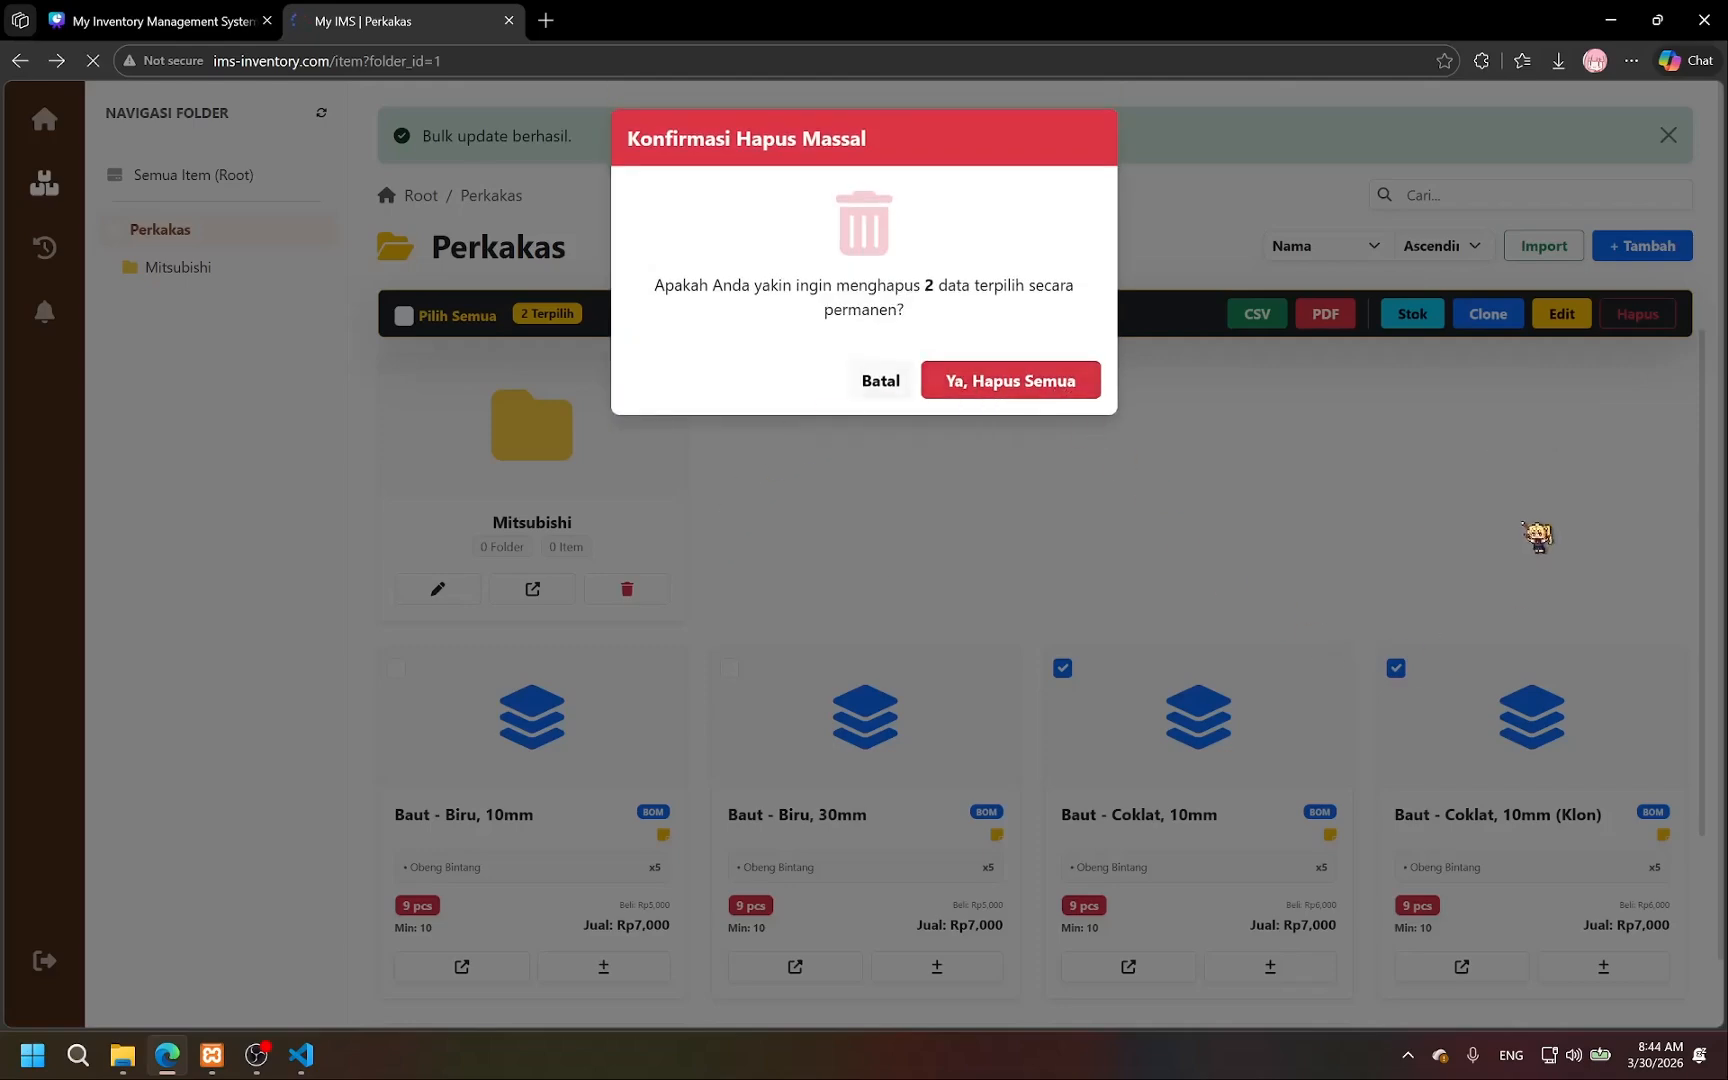
Rename the item Obeng Bintang as Obeng Minus and return to the Perkakas folder.
scroll(1354, 686, down, 3)
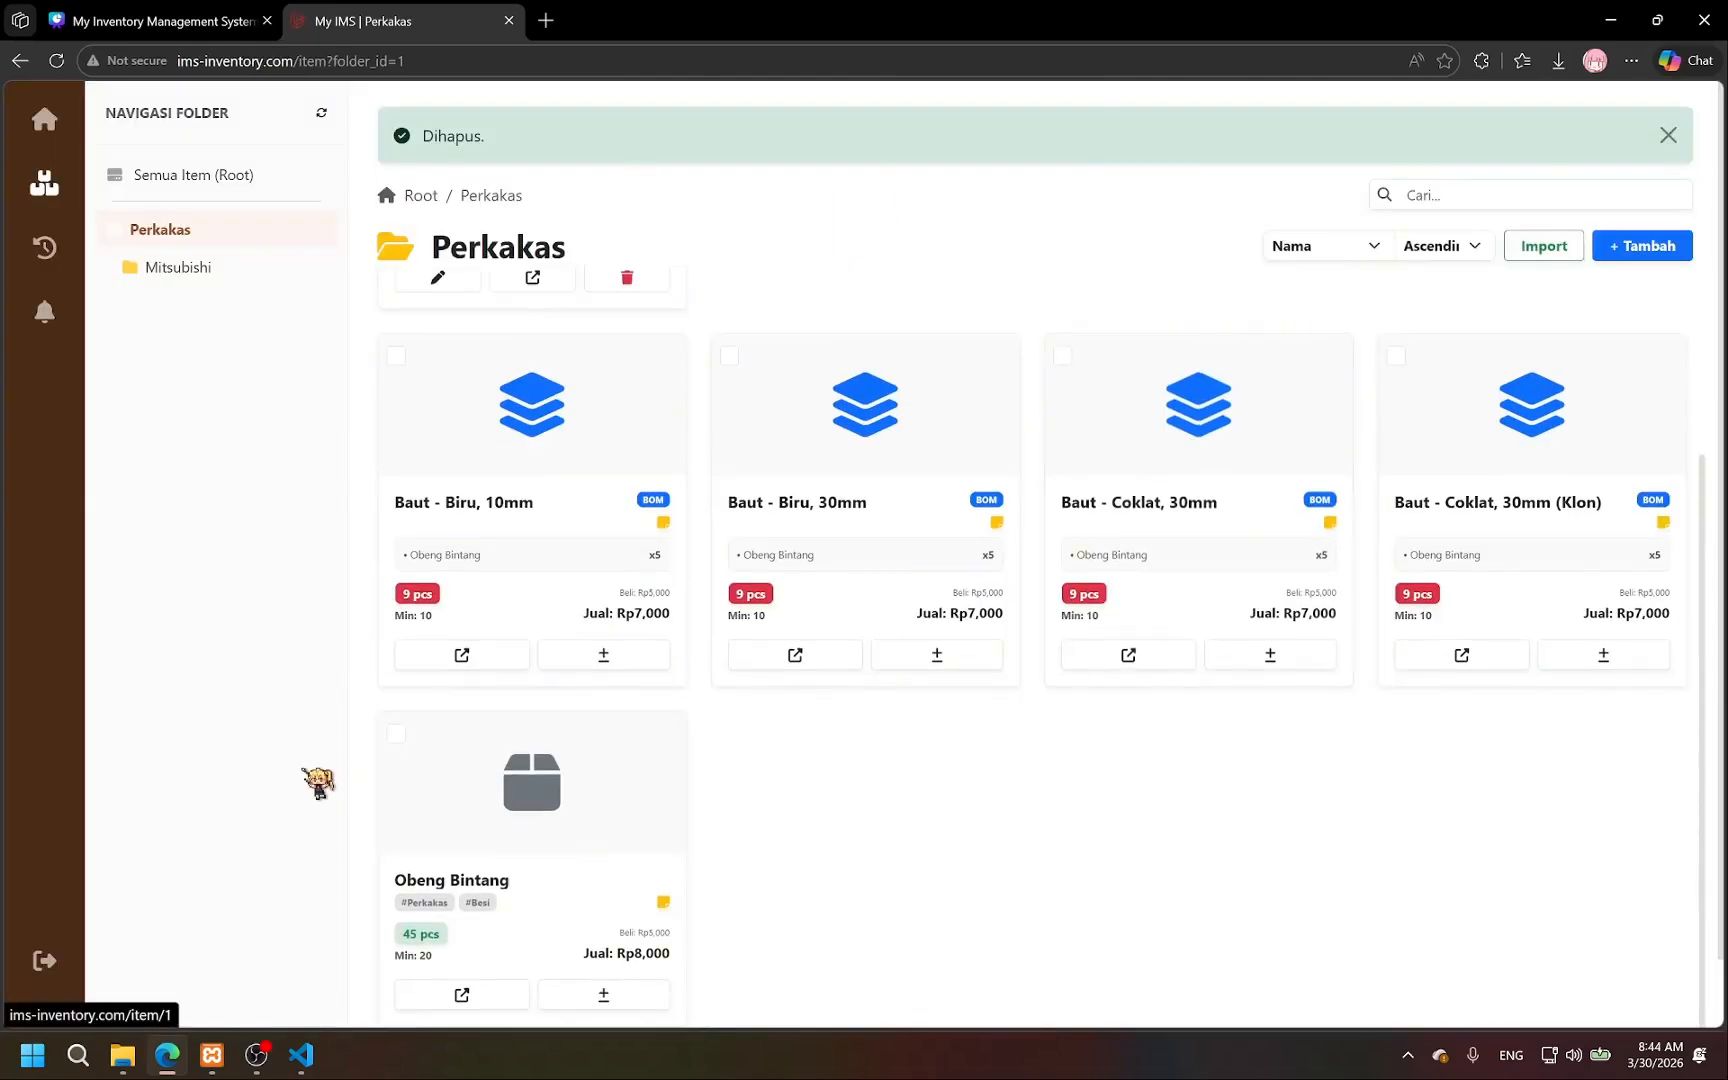
click(466, 775)
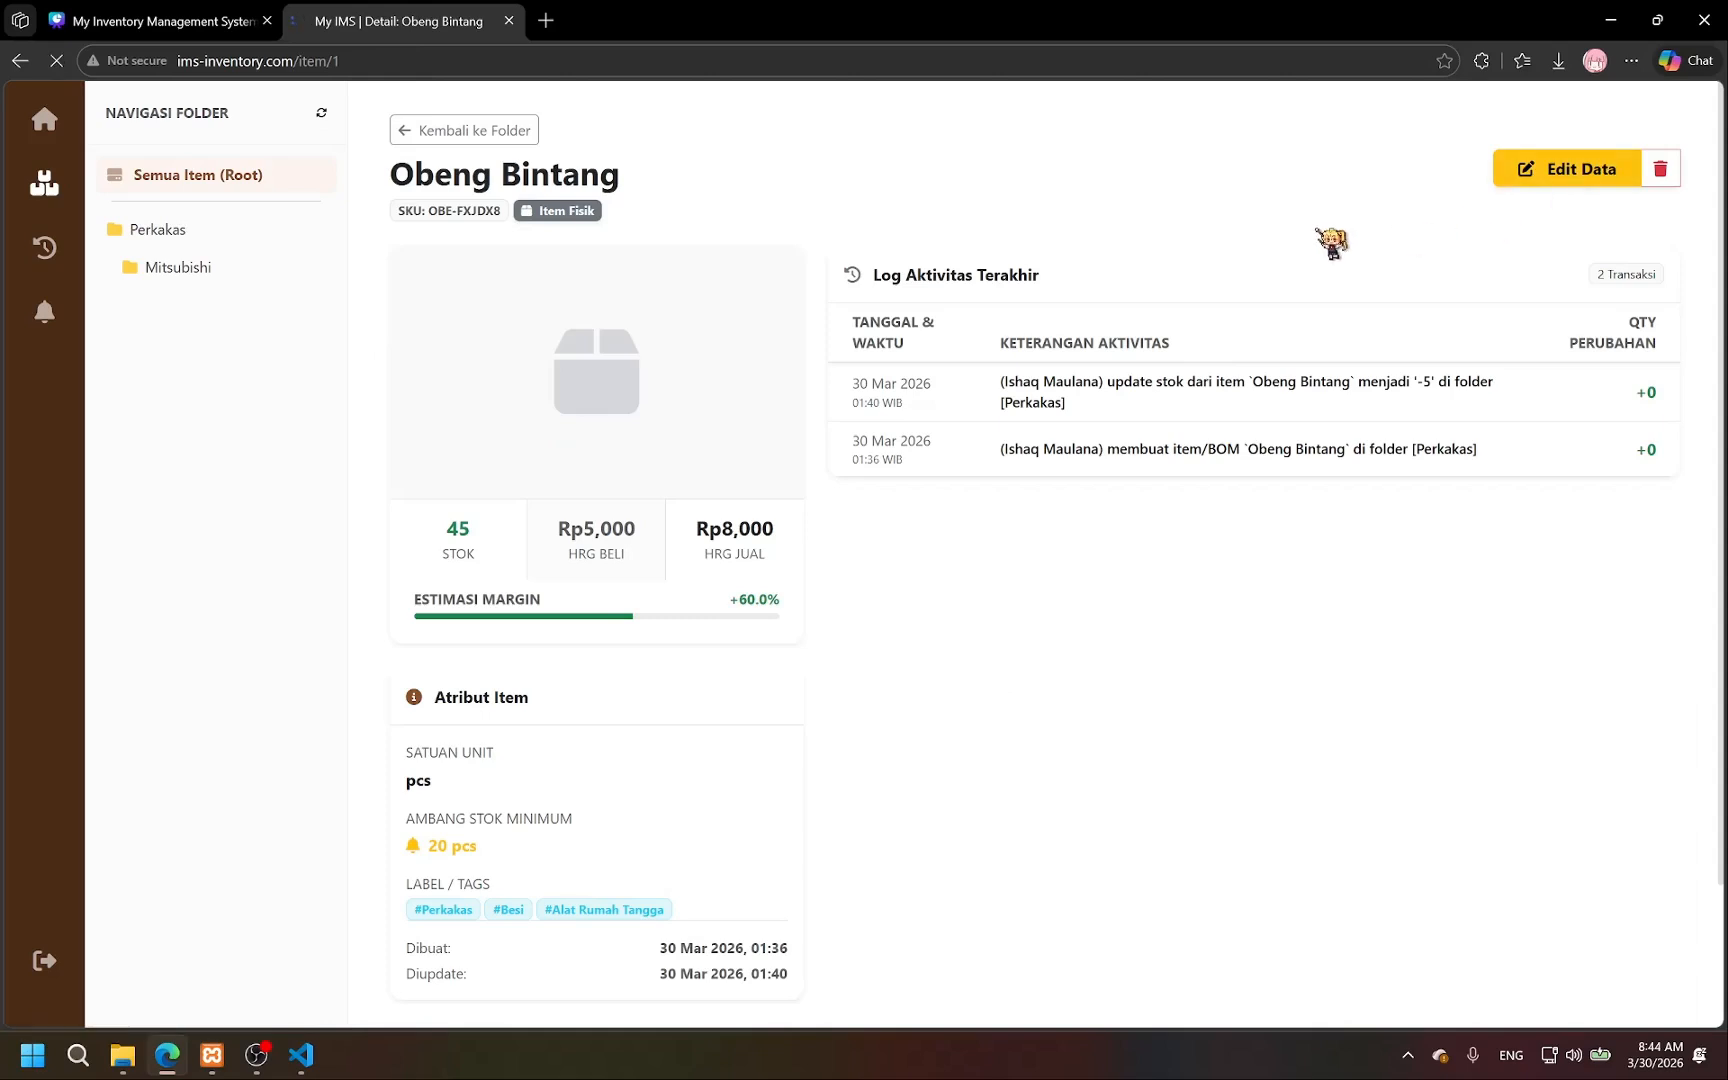
double_click(655, 261)
text(Minus)
click(1479, 145)
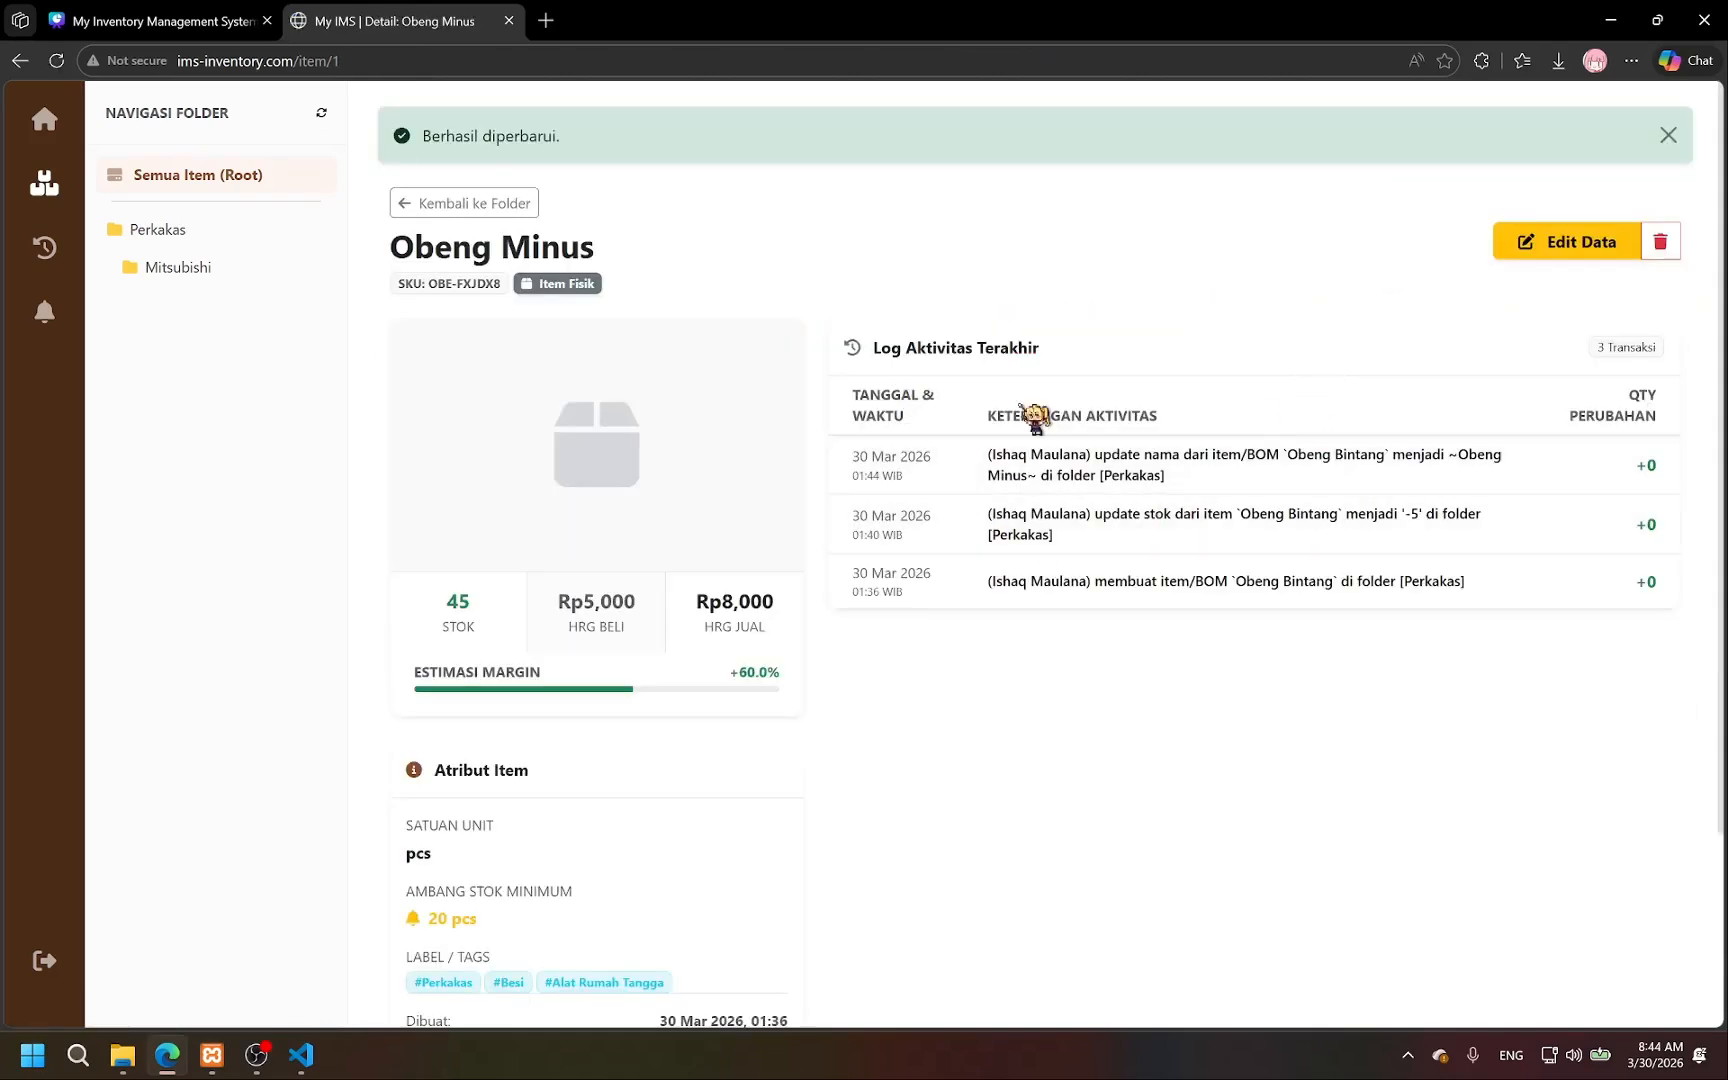
click(500, 212)
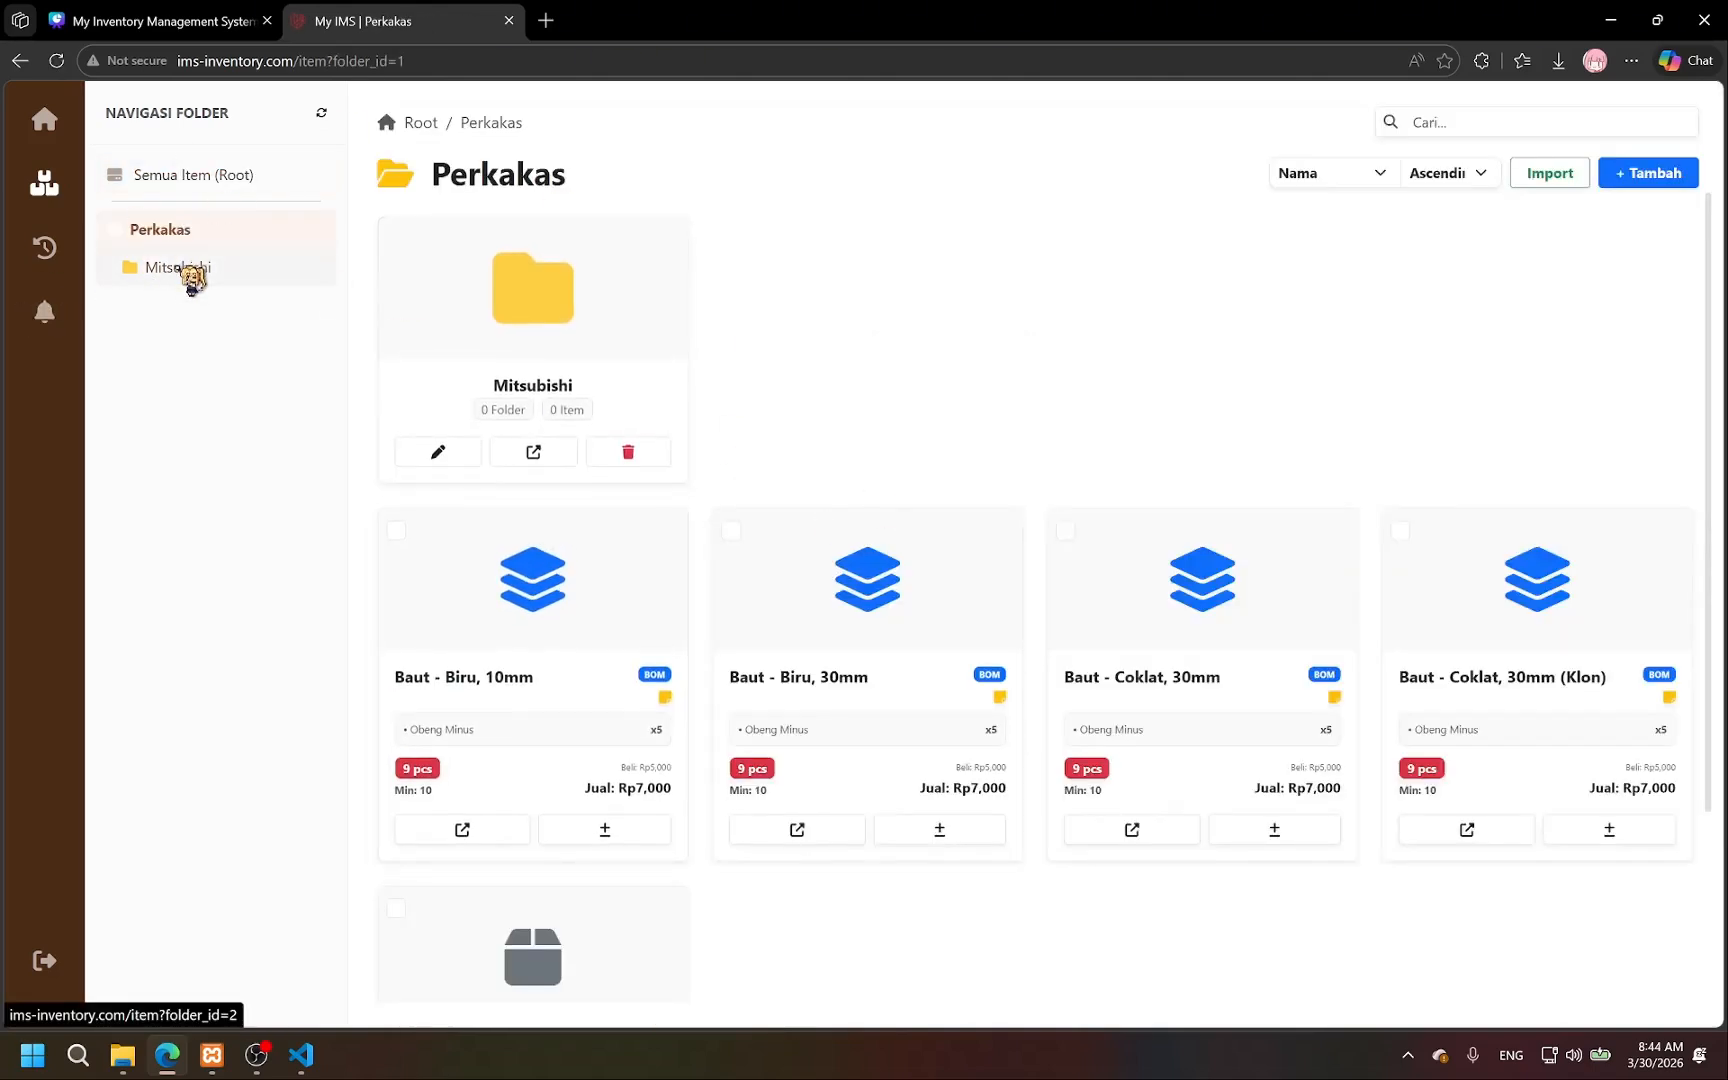
Examine the activity history (Riwayat Aktivitas) for the logged create, update, stock, clone and delete actions.
click(44, 247)
scroll(876, 508, down, 1)
scroll(877, 525, down, 1)
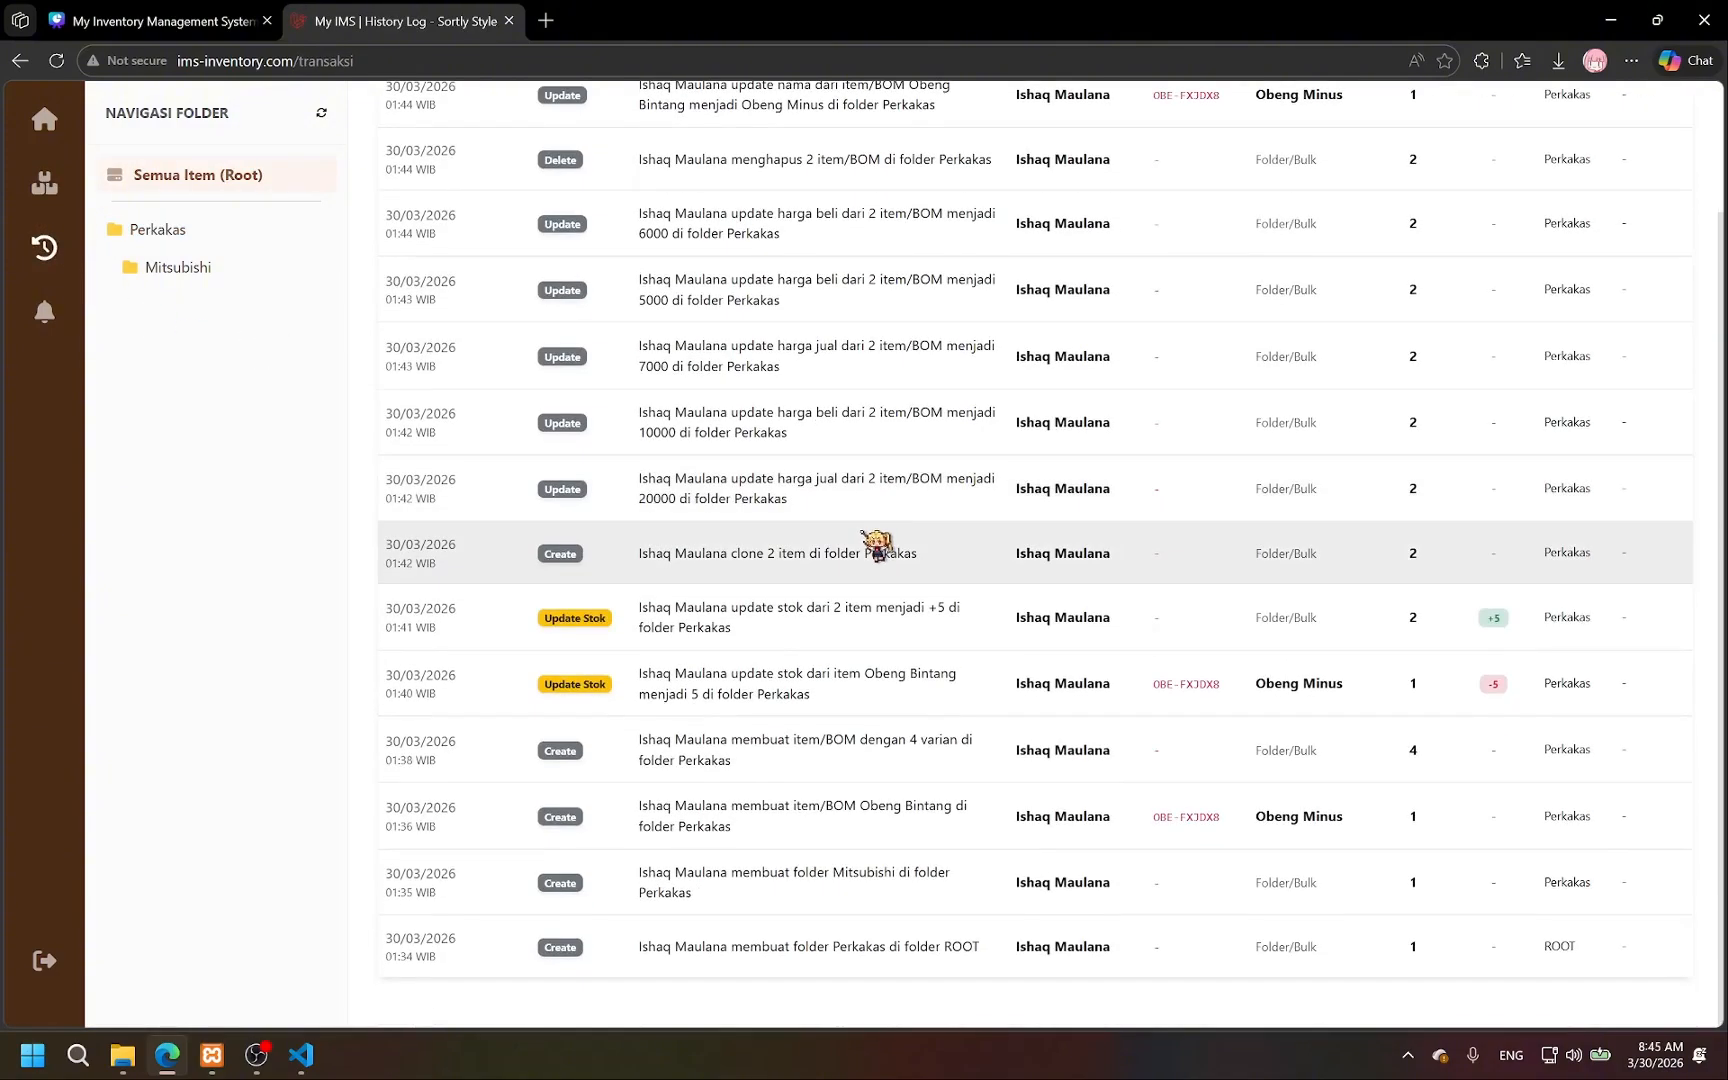
scroll(872, 580, up, 2)
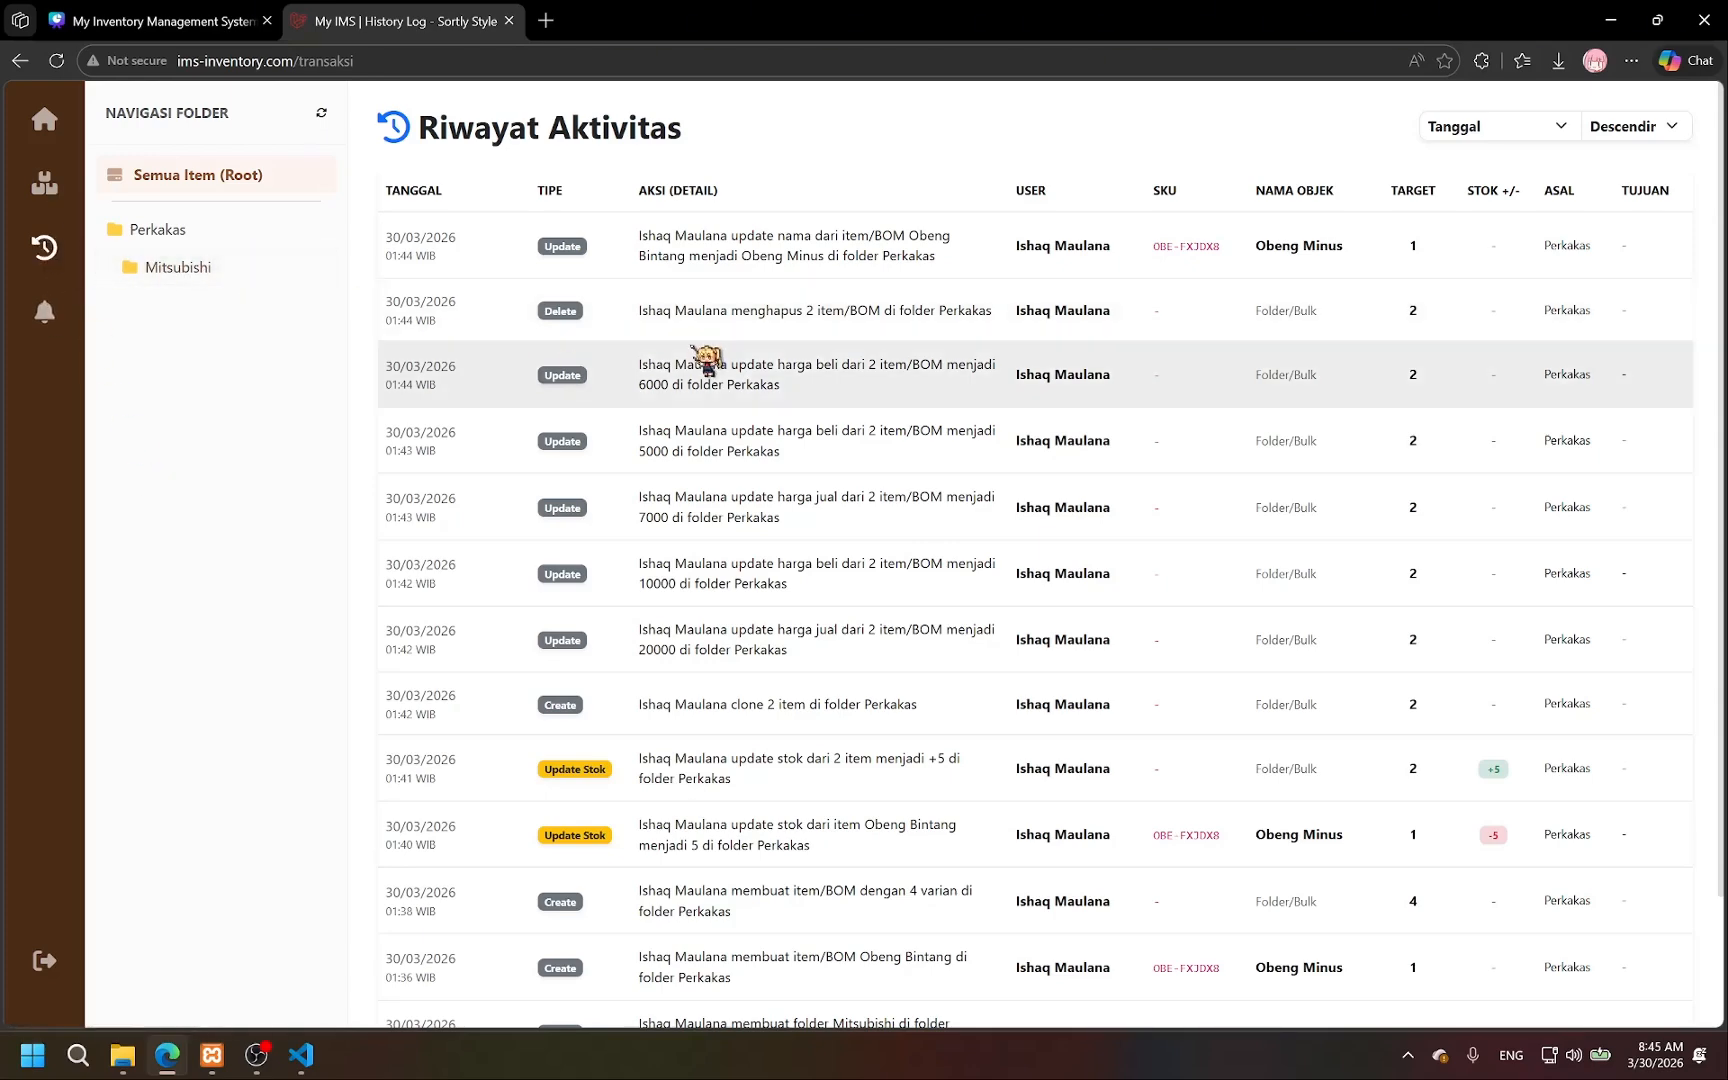
scroll(740, 340, down, 2)
scroll(790, 322, up, 2)
scroll(1065, 340, down, 2)
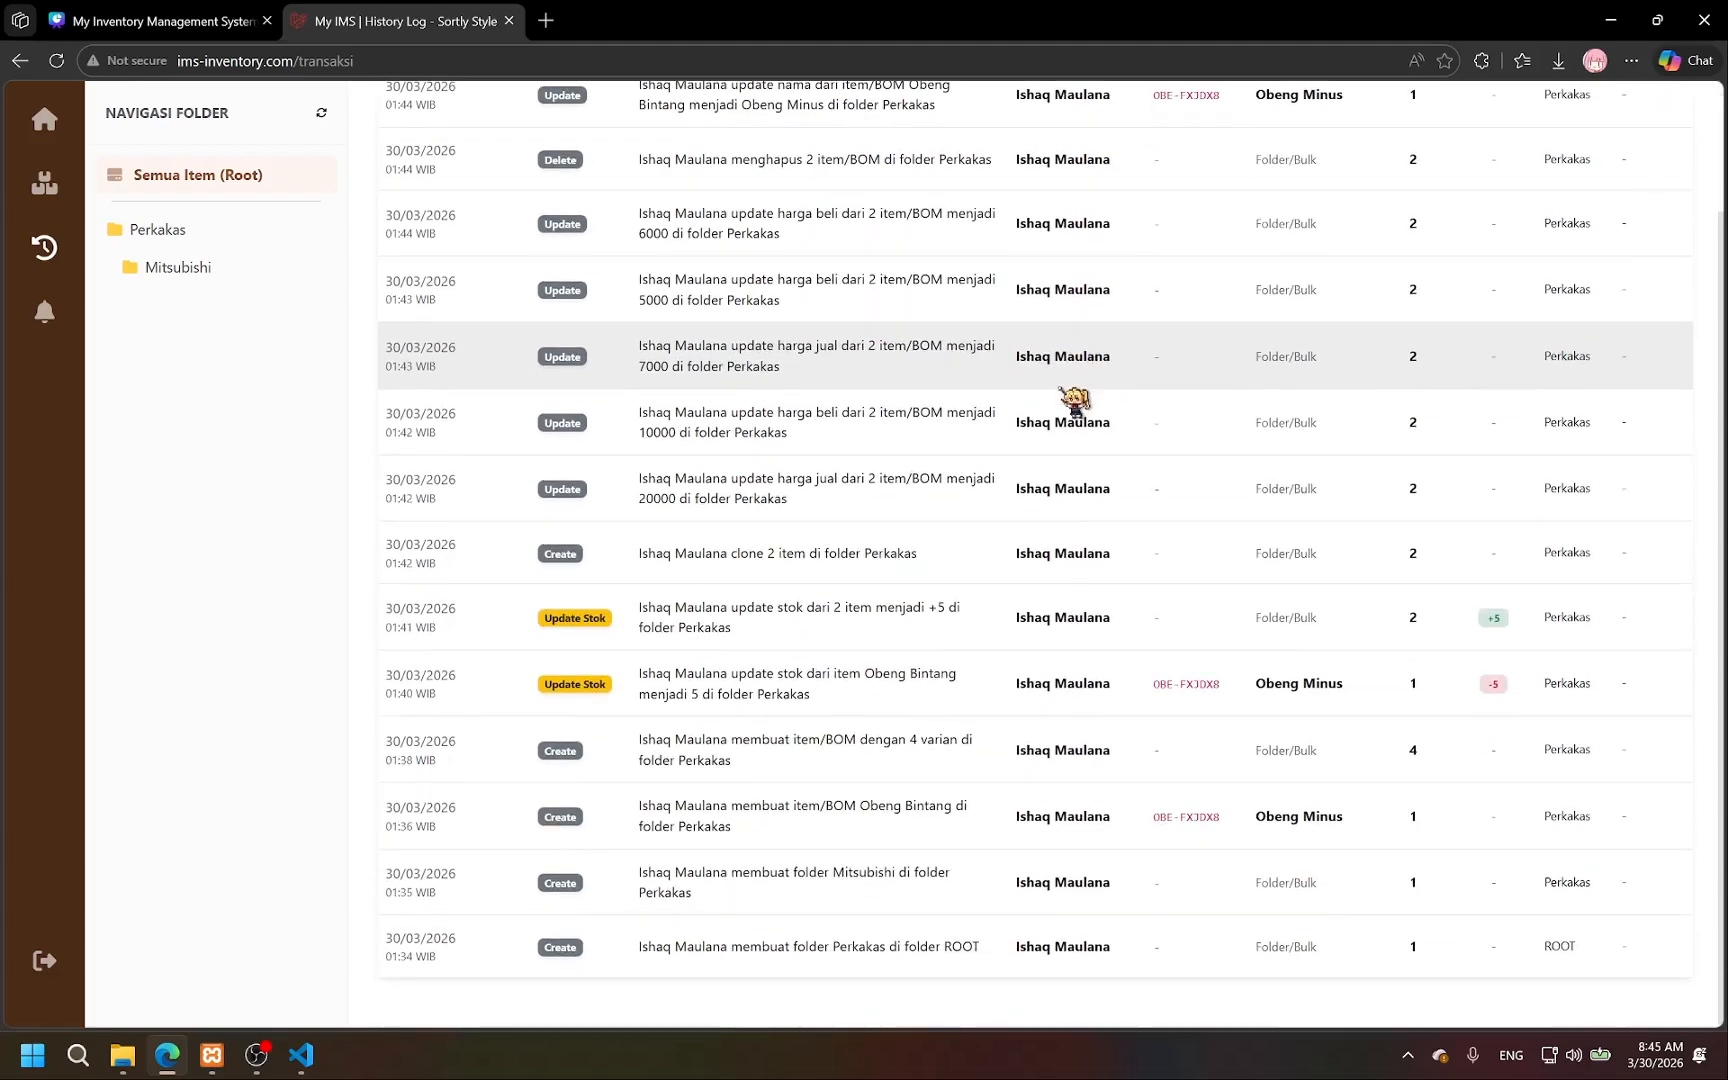
scroll(1309, 797, up, 2)
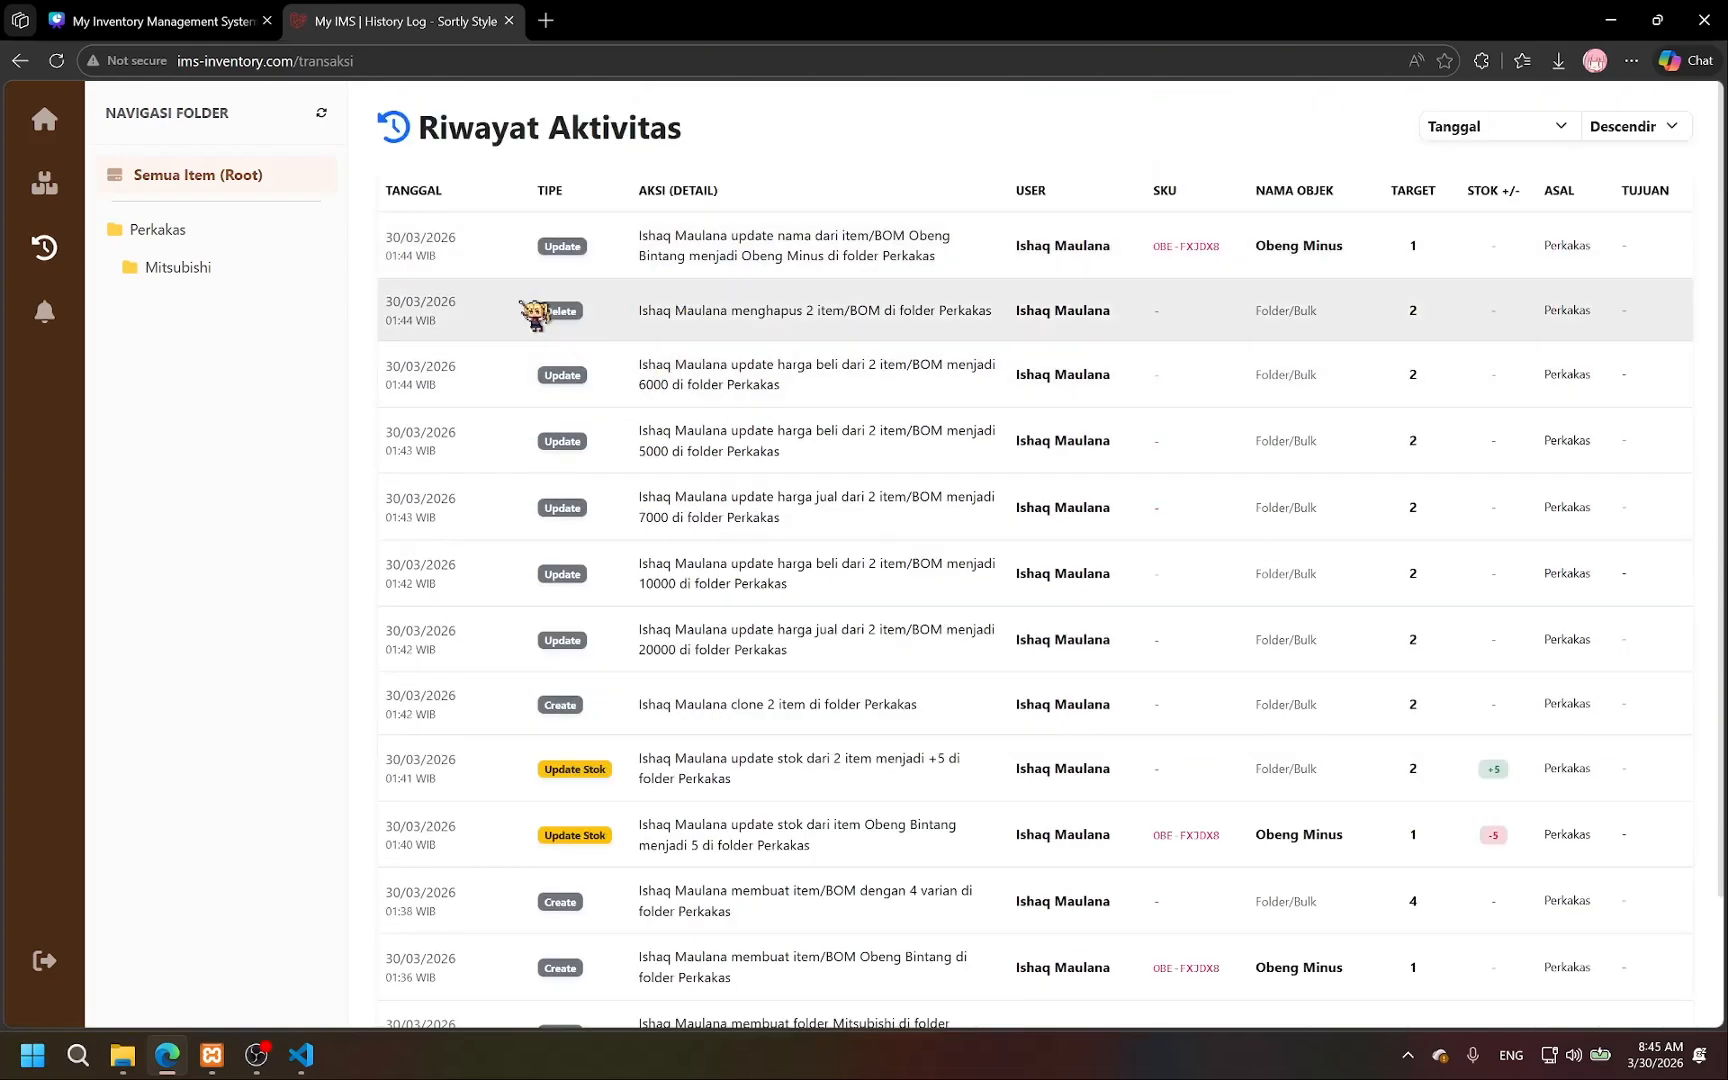
Select all items in the Perkakas folder, export them as CSV and inspect the exported file inventory_export (16).csv.
click(61, 193)
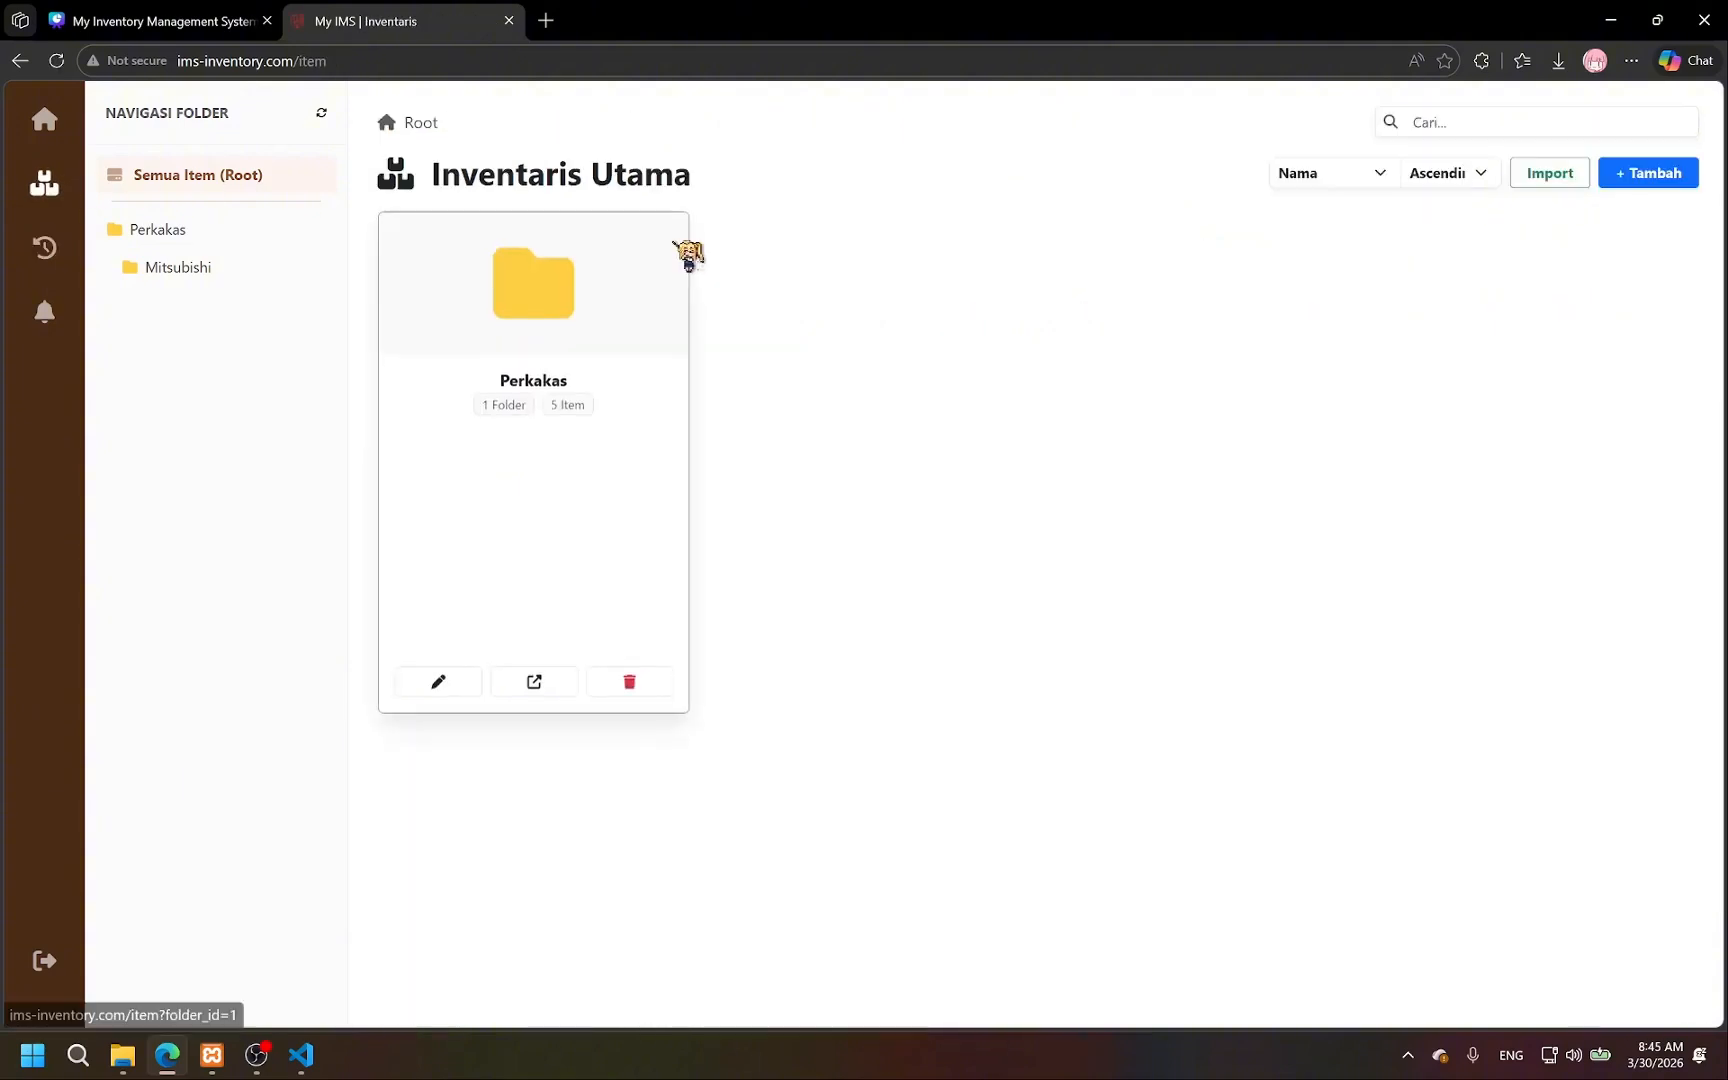
click(598, 397)
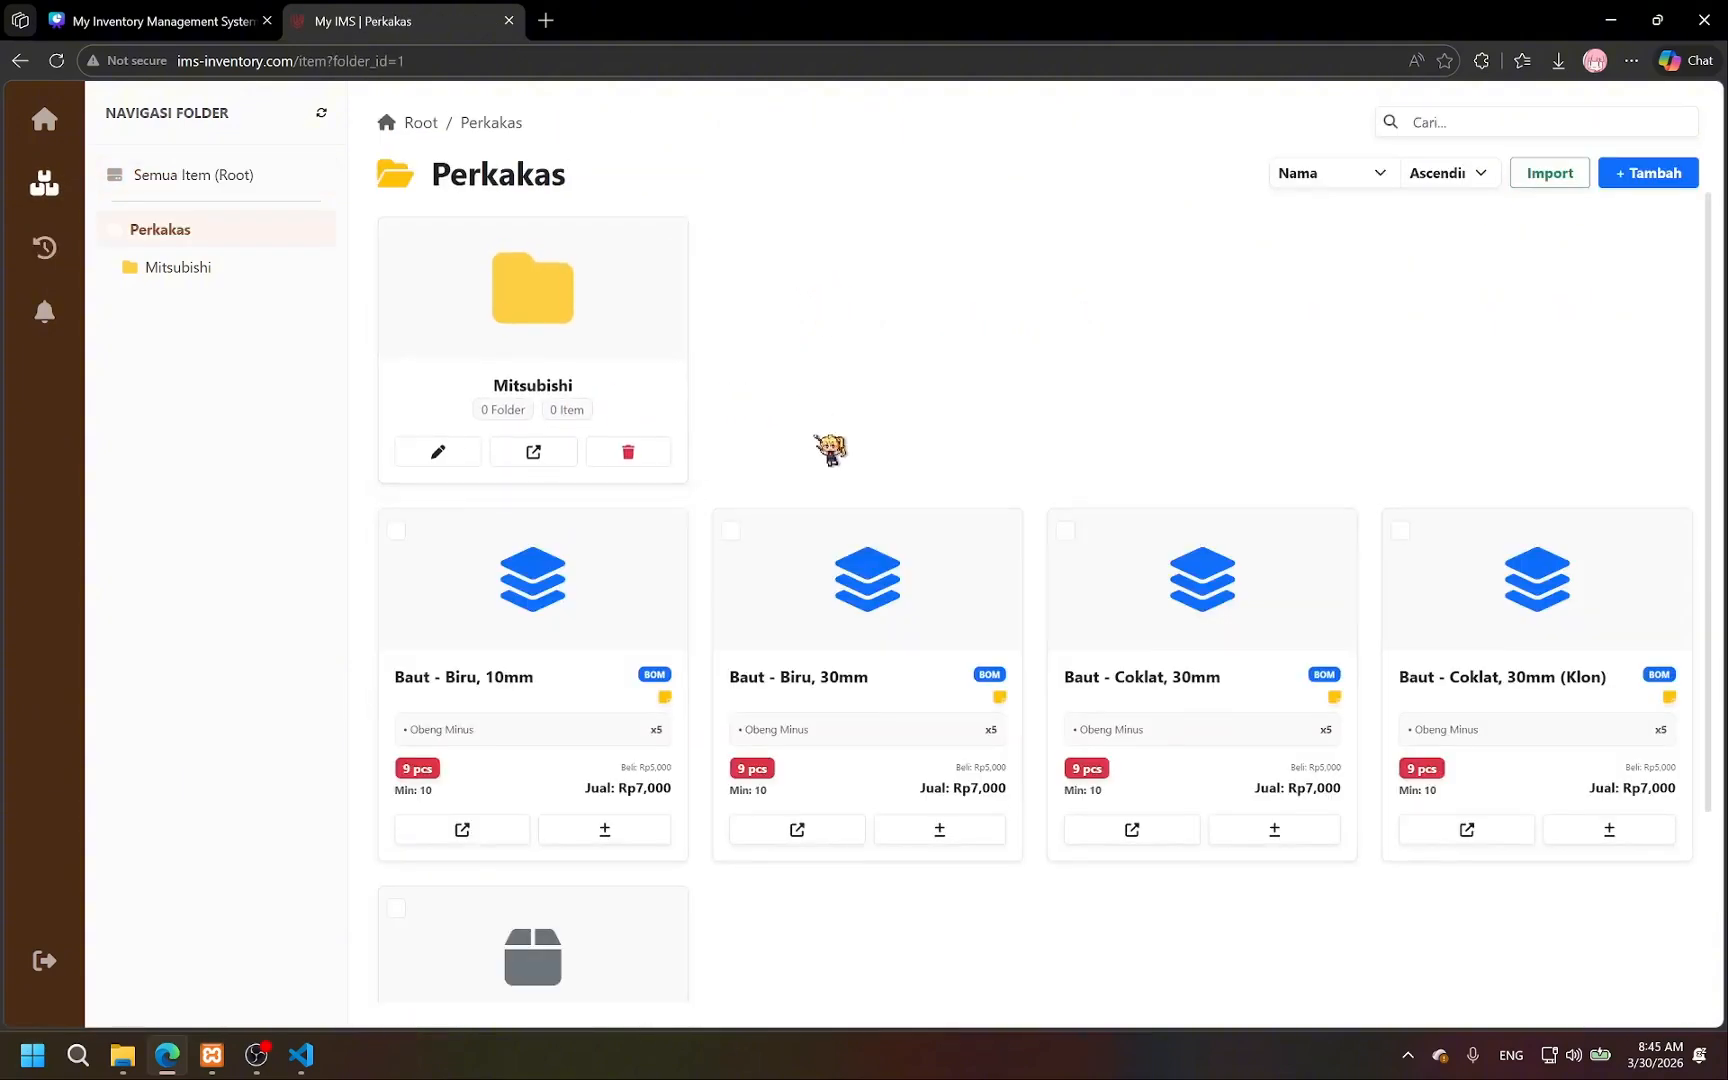
click(398, 528)
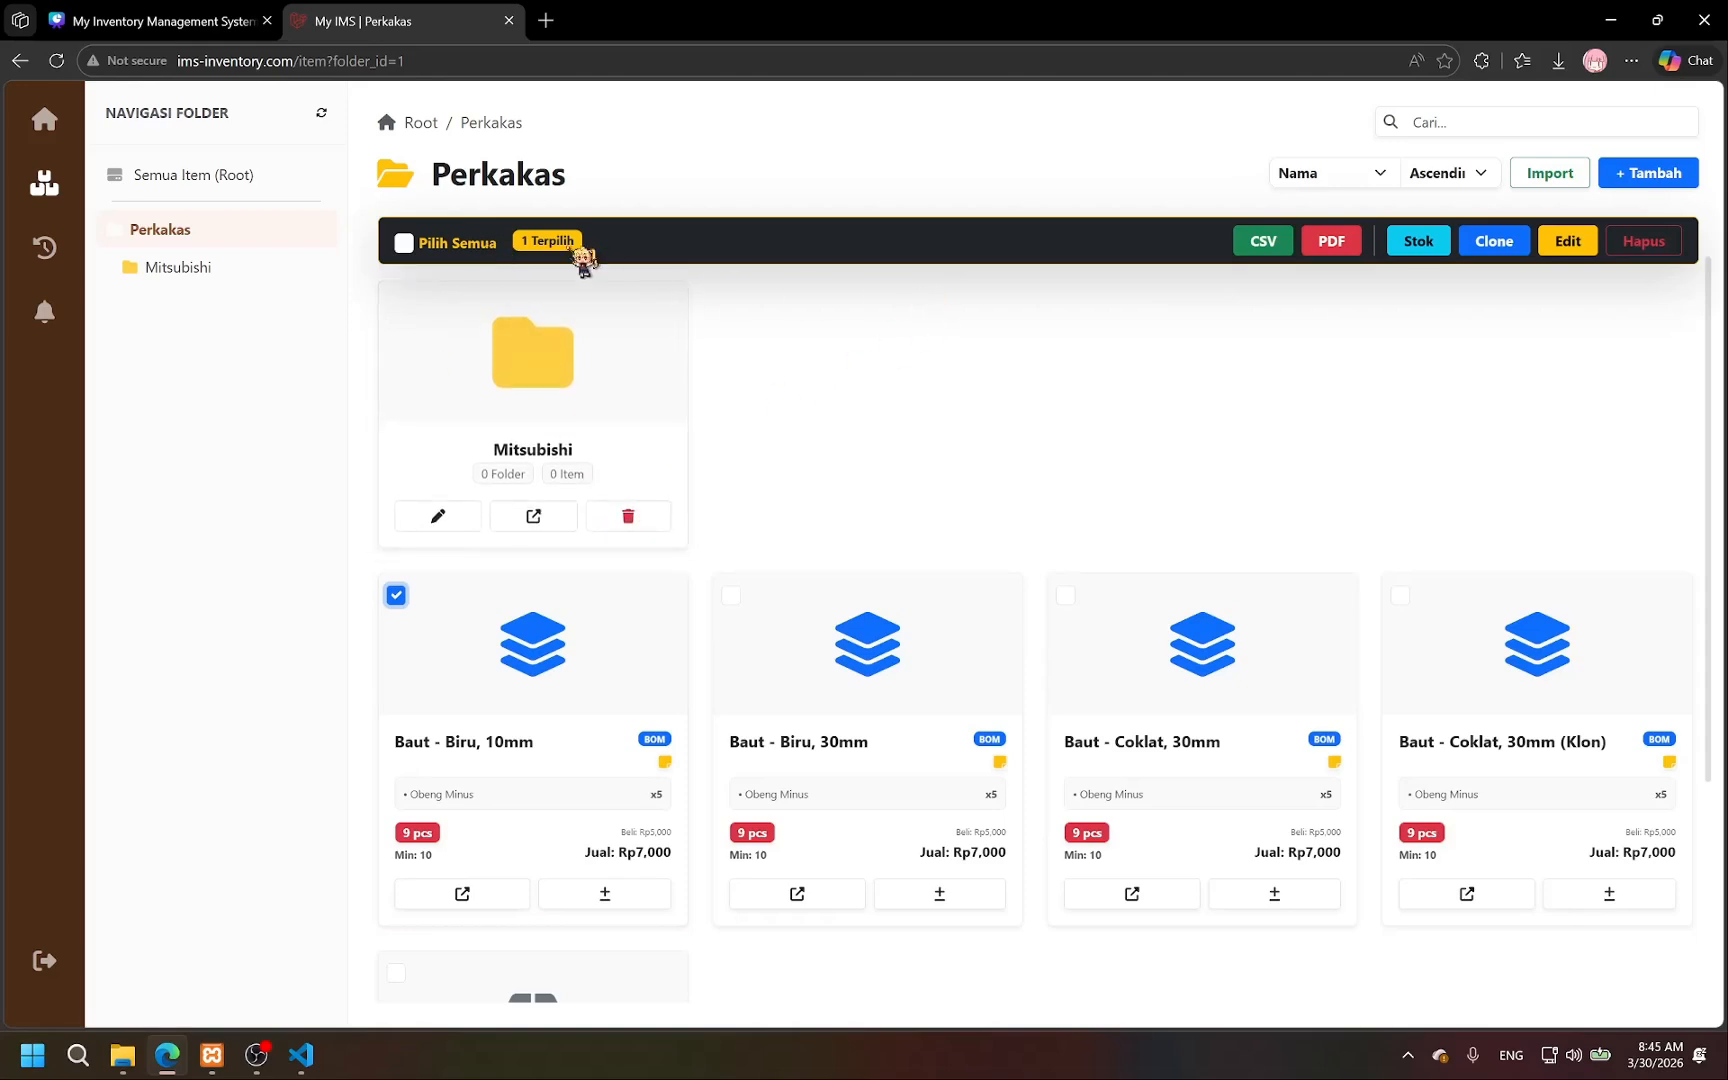
click(405, 243)
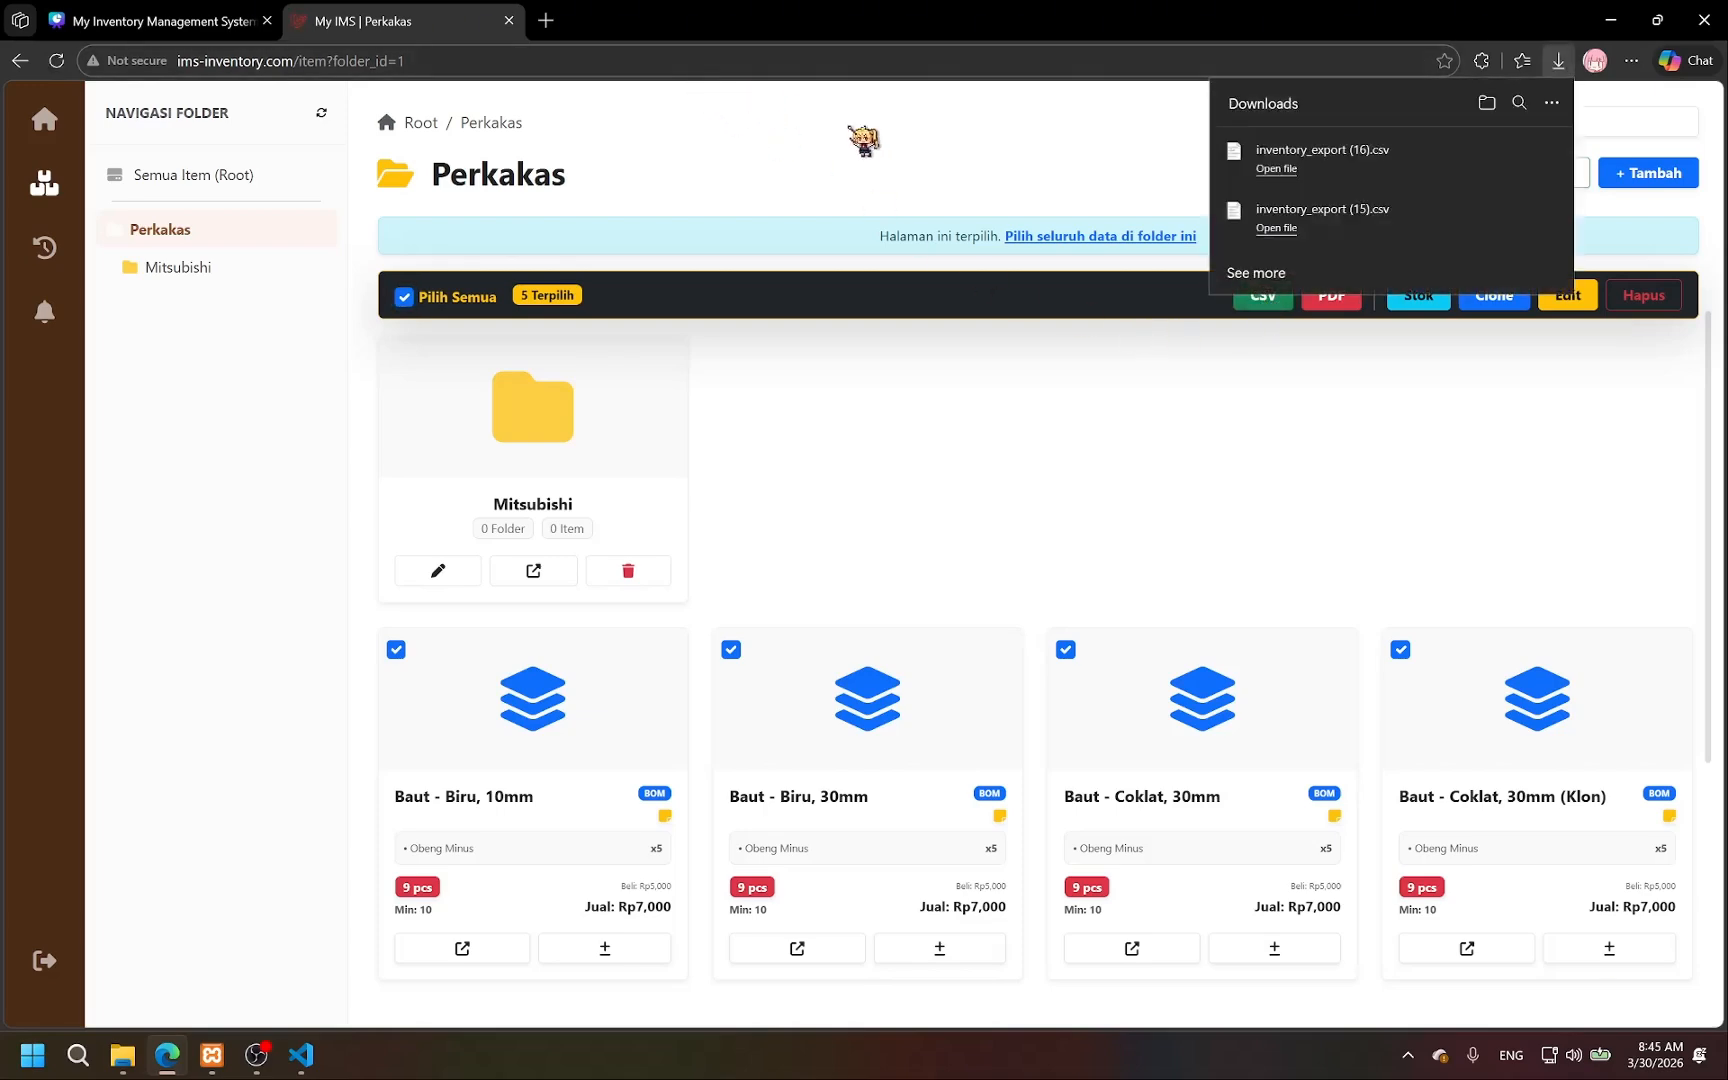
click(1278, 168)
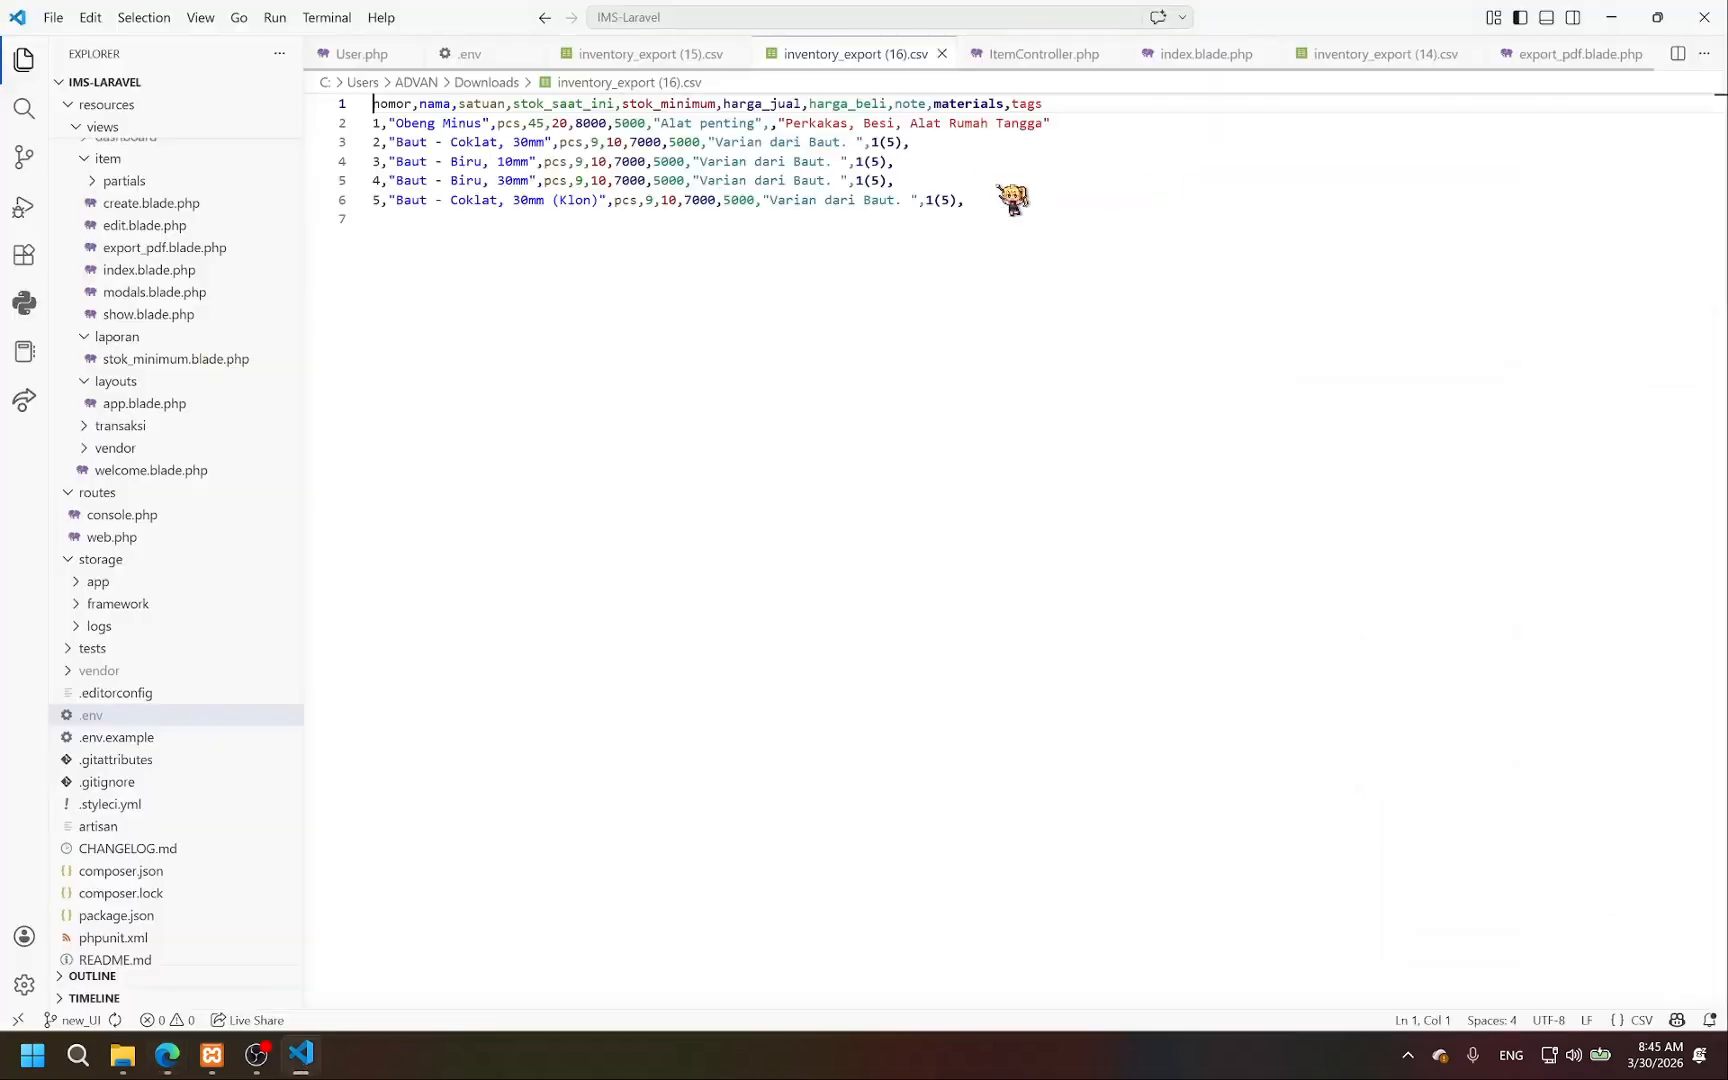
click(1600, 18)
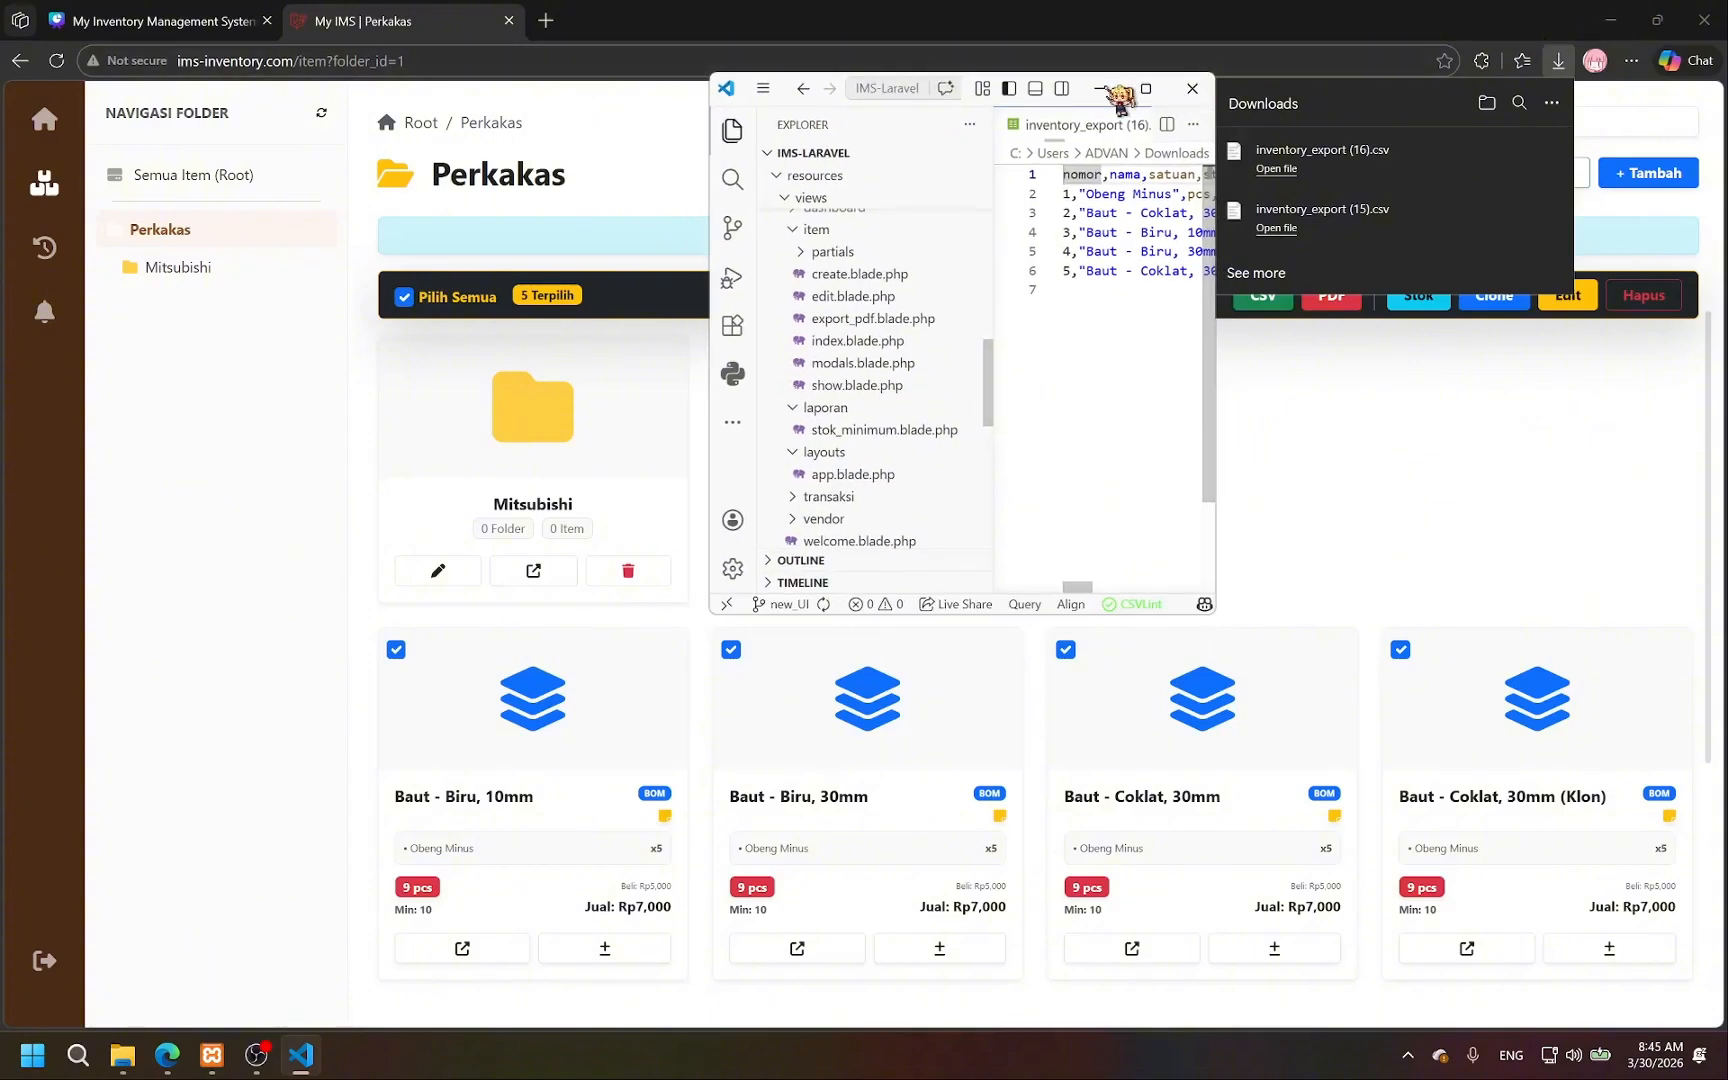
Export all selected Perkakas items as a PDF report and inspect its print preview.
click(1331, 296)
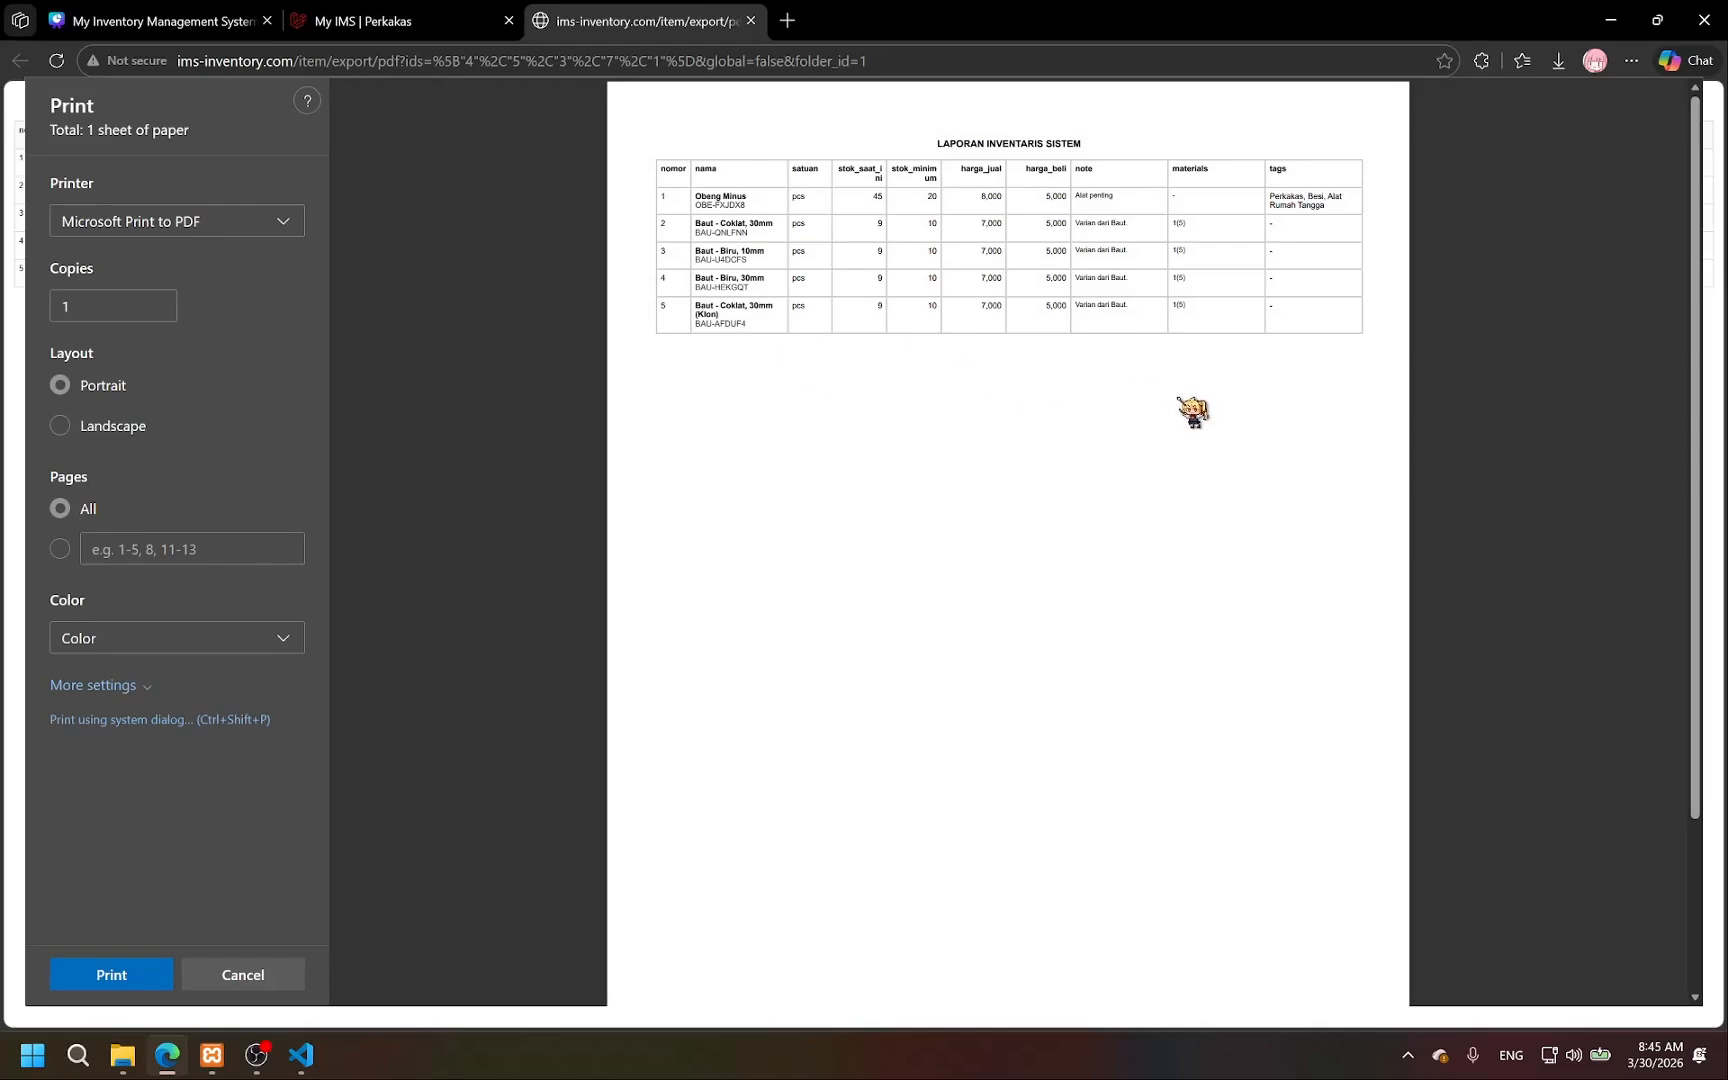
scroll(1190, 402, up, 4)
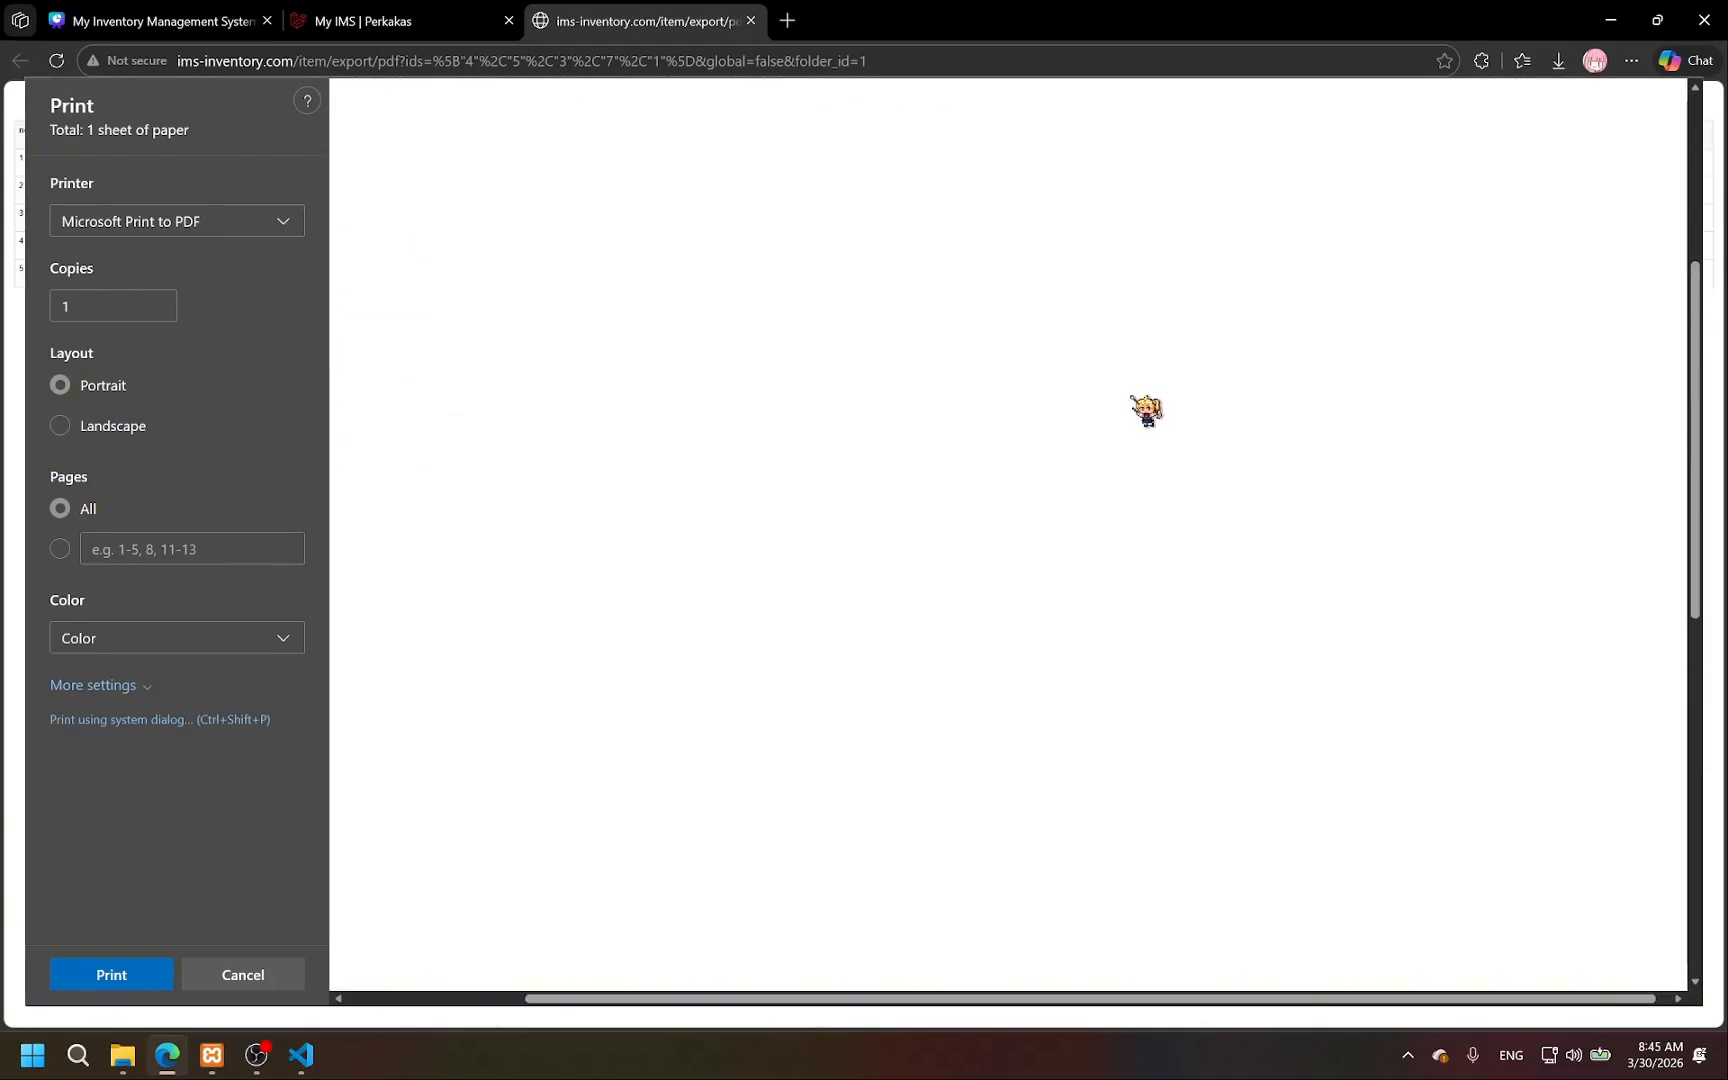
scroll(1148, 410, down, 4)
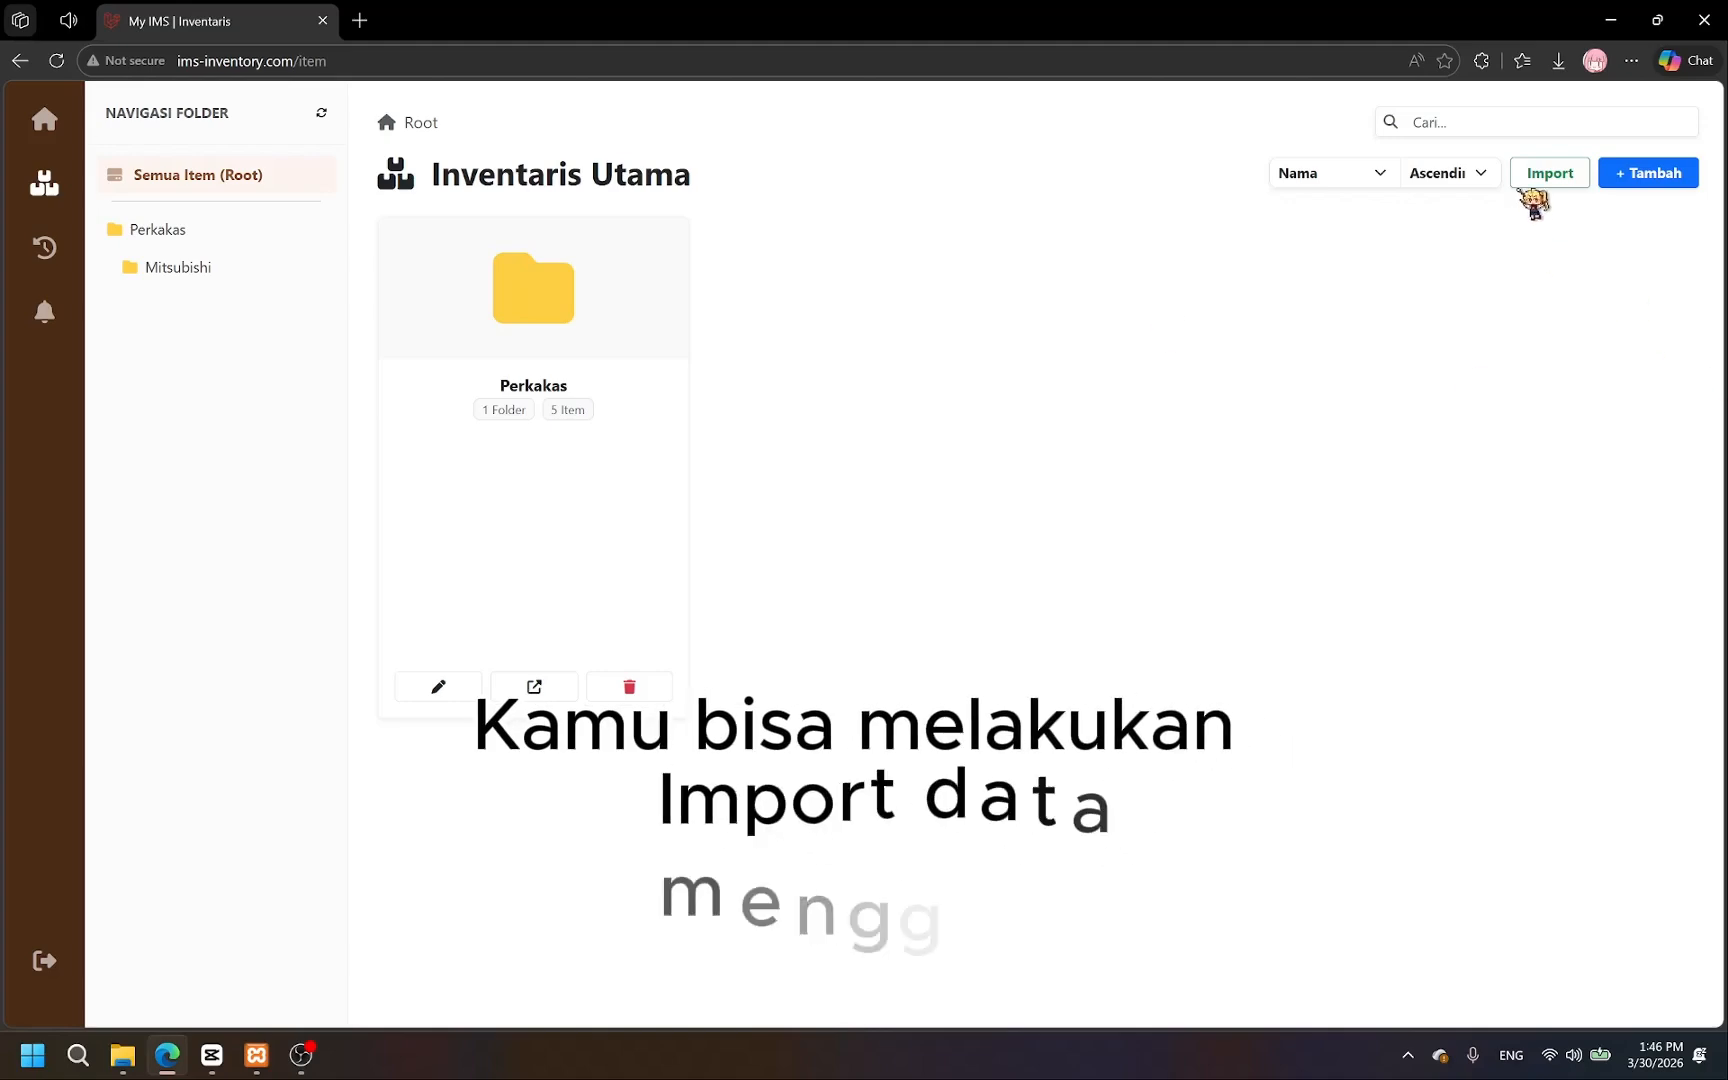
Bulk import the file 150k_true_BOM.csv into the root inventory and browse the items in the imported folder.
click(1548, 174)
click(690, 336)
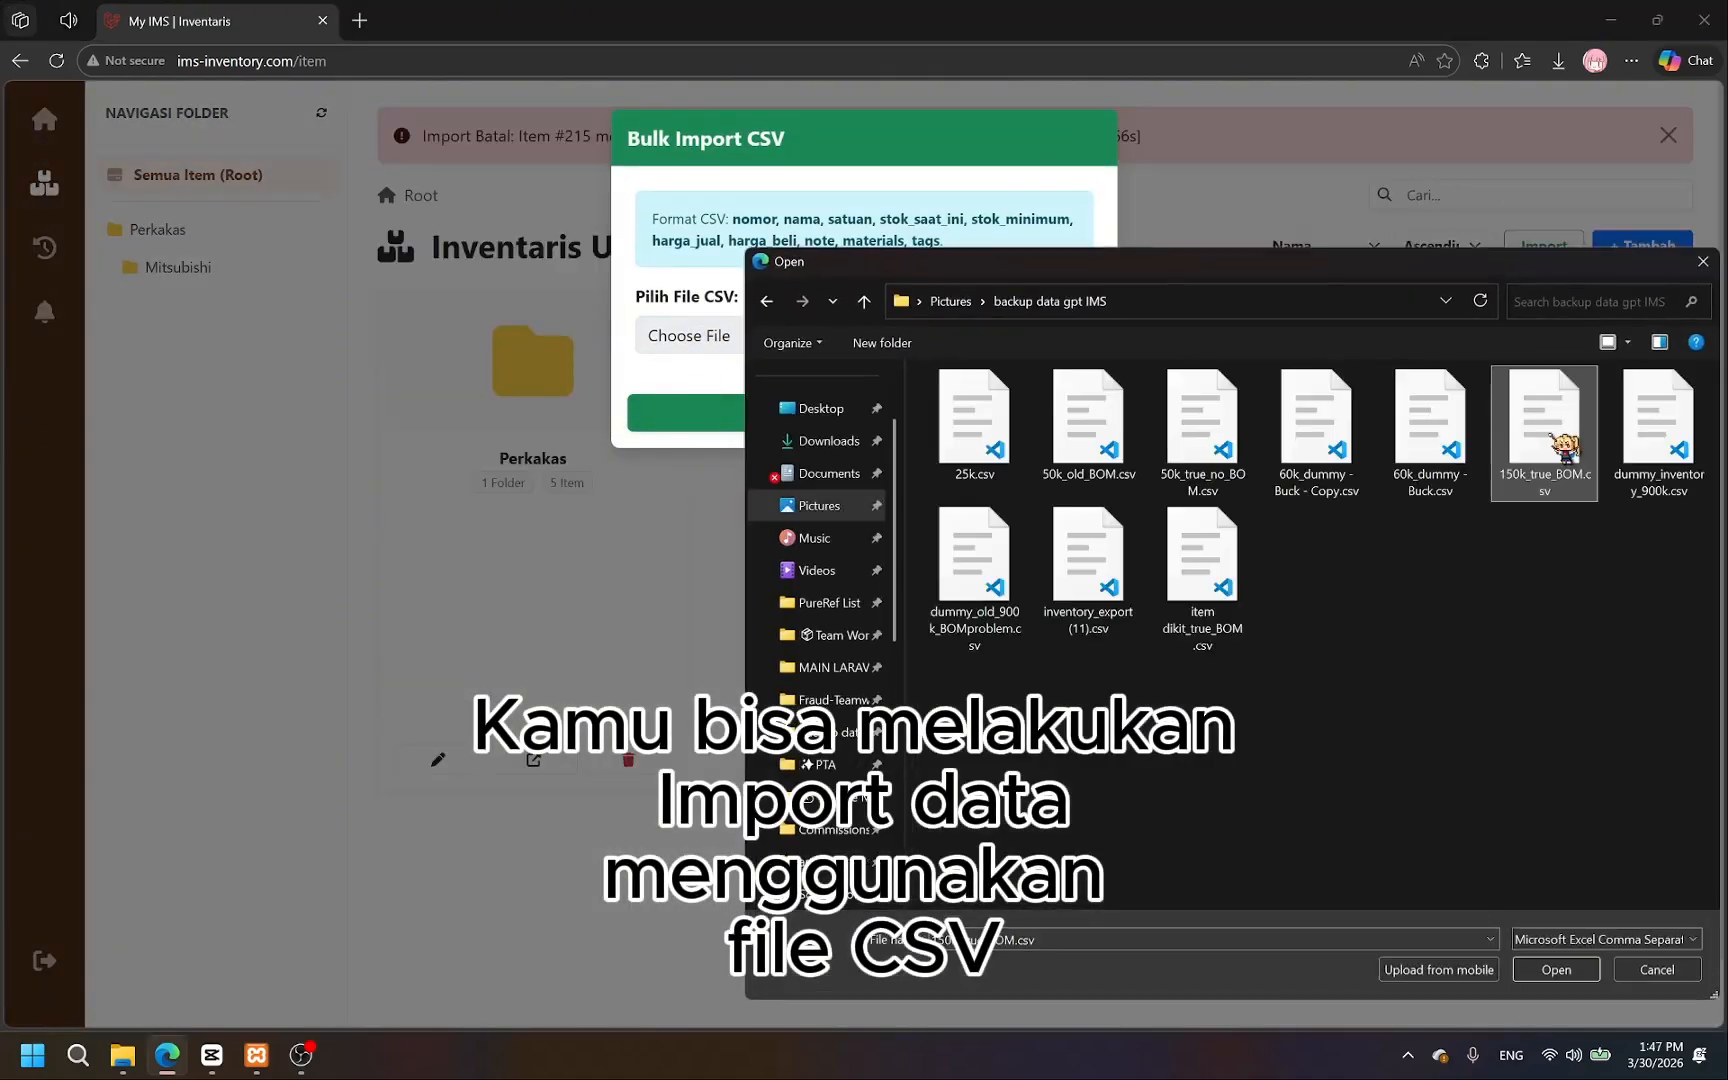
double_click(1175, 477)
click(1047, 427)
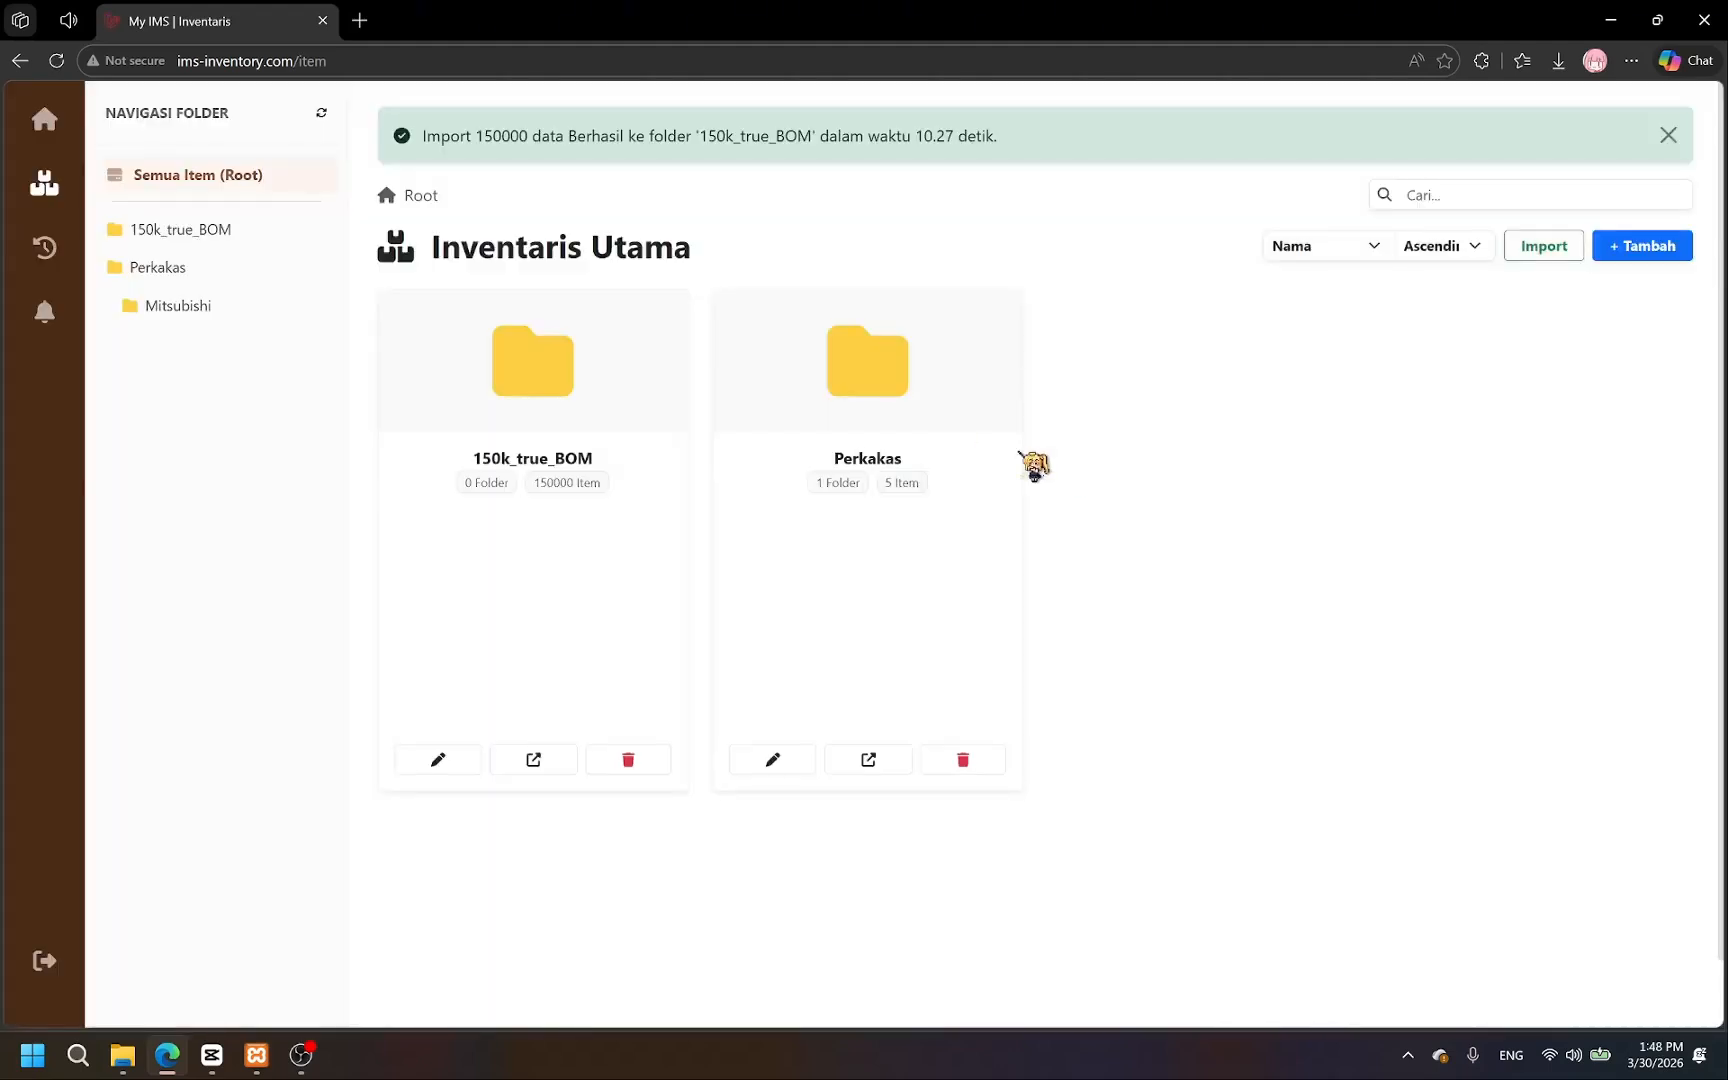
click(540, 355)
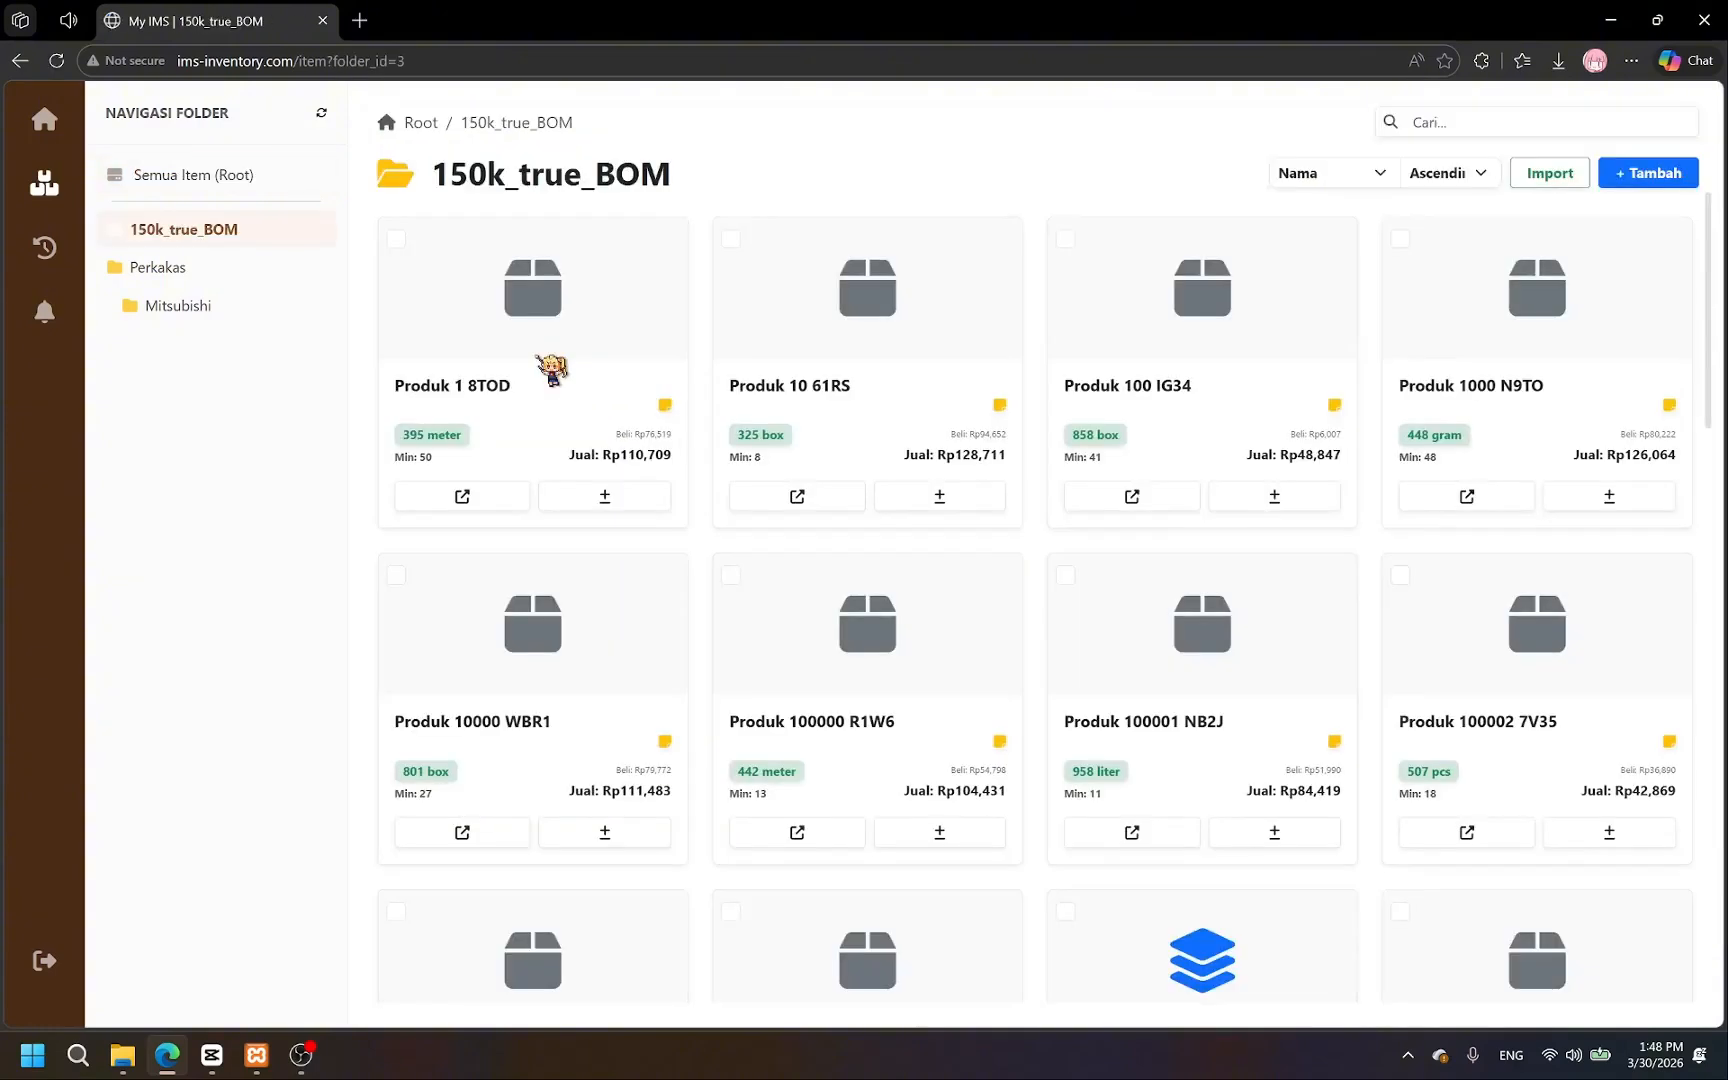
scroll(1697, 455, down, 5)
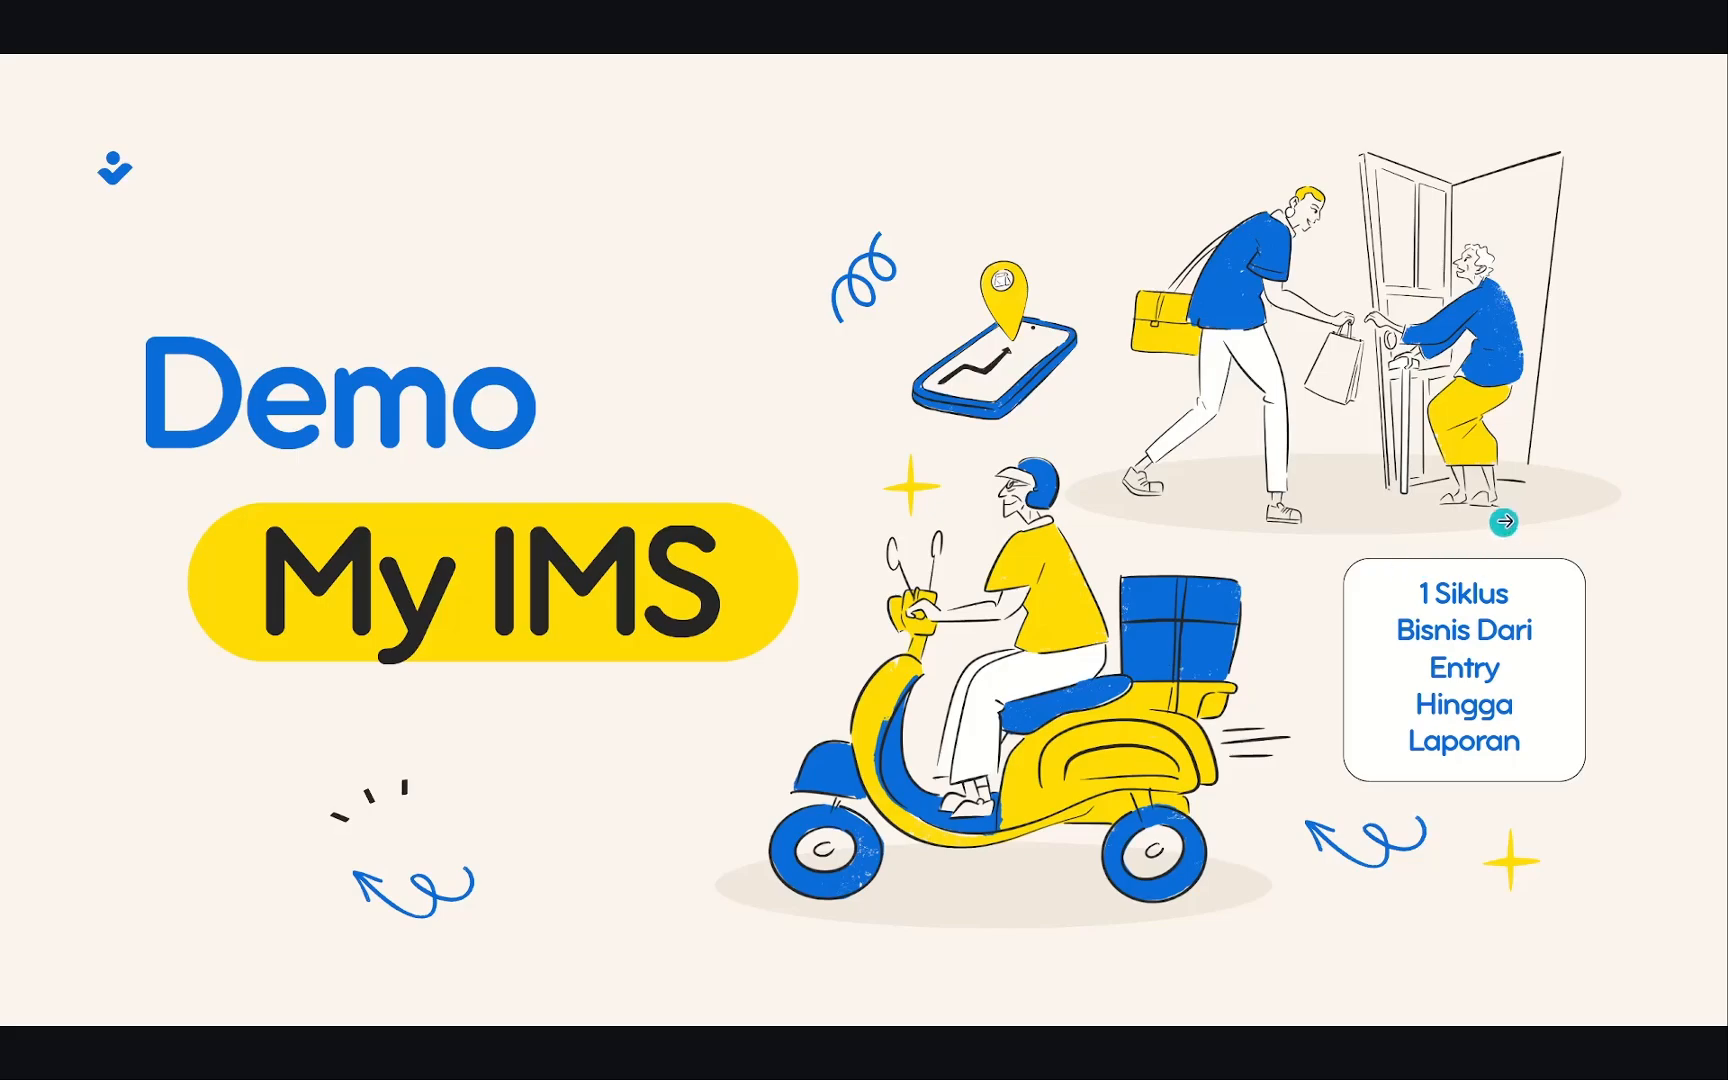
click(1505, 518)
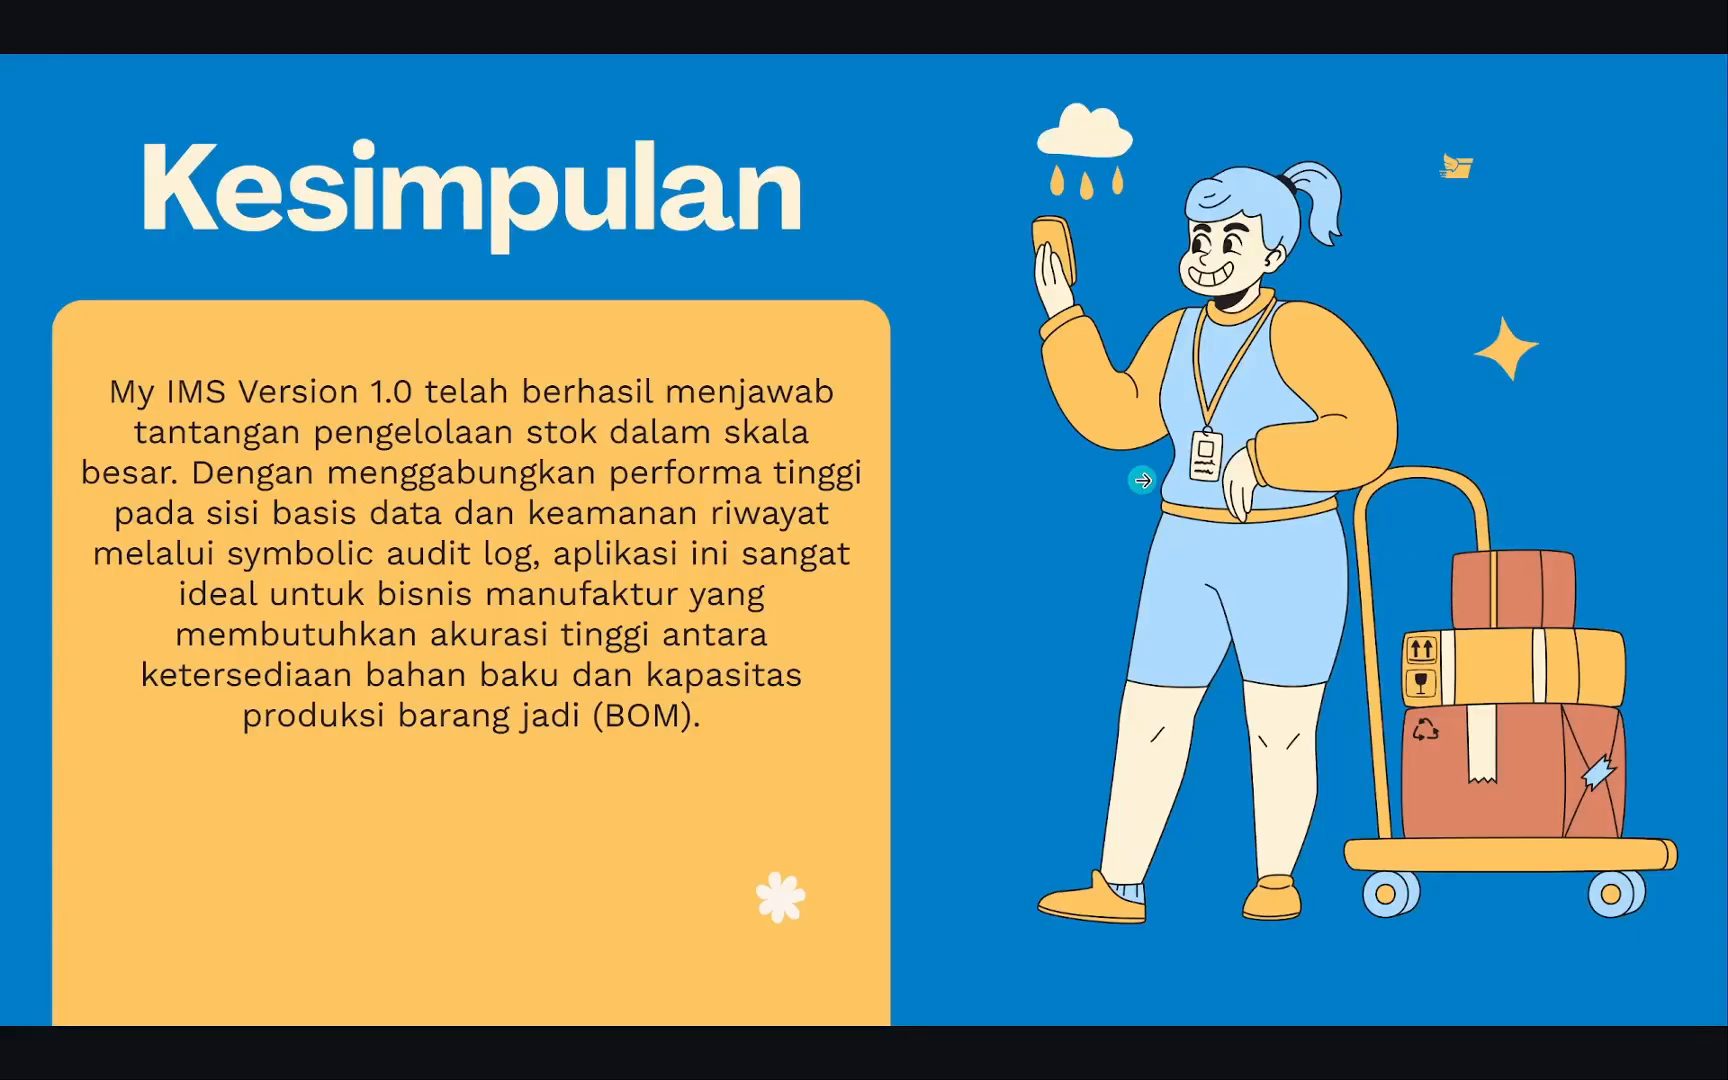